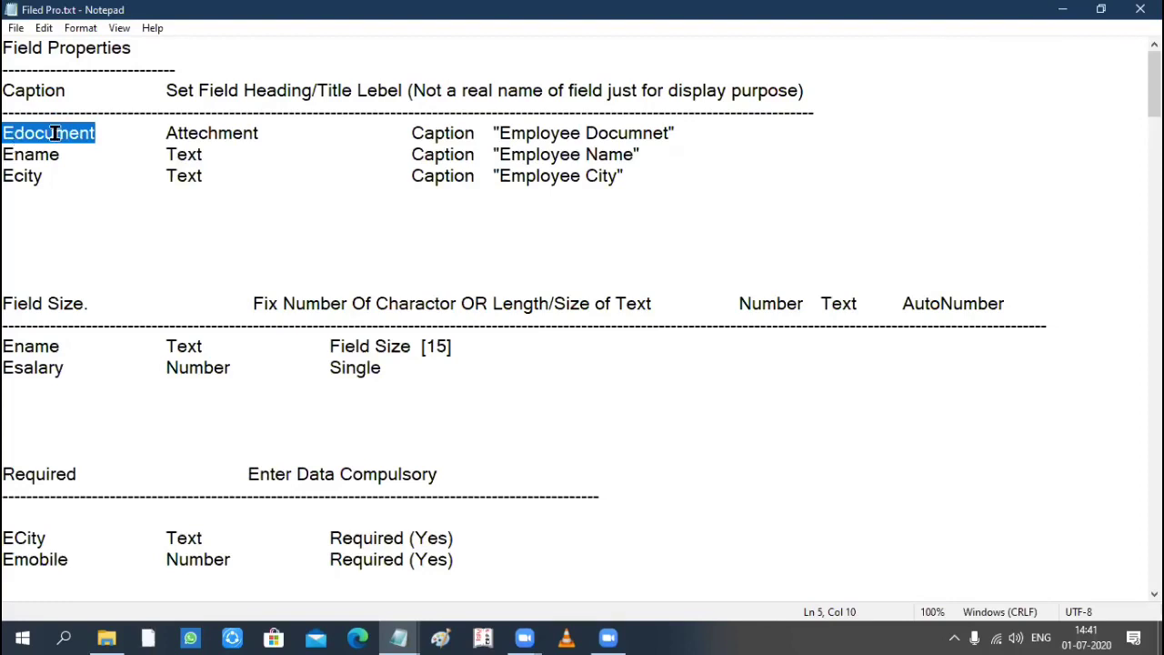
Review the Caption property notes, matching the Edocument, Ename and Ecity fields with their display captions.
left_click(5, 91)
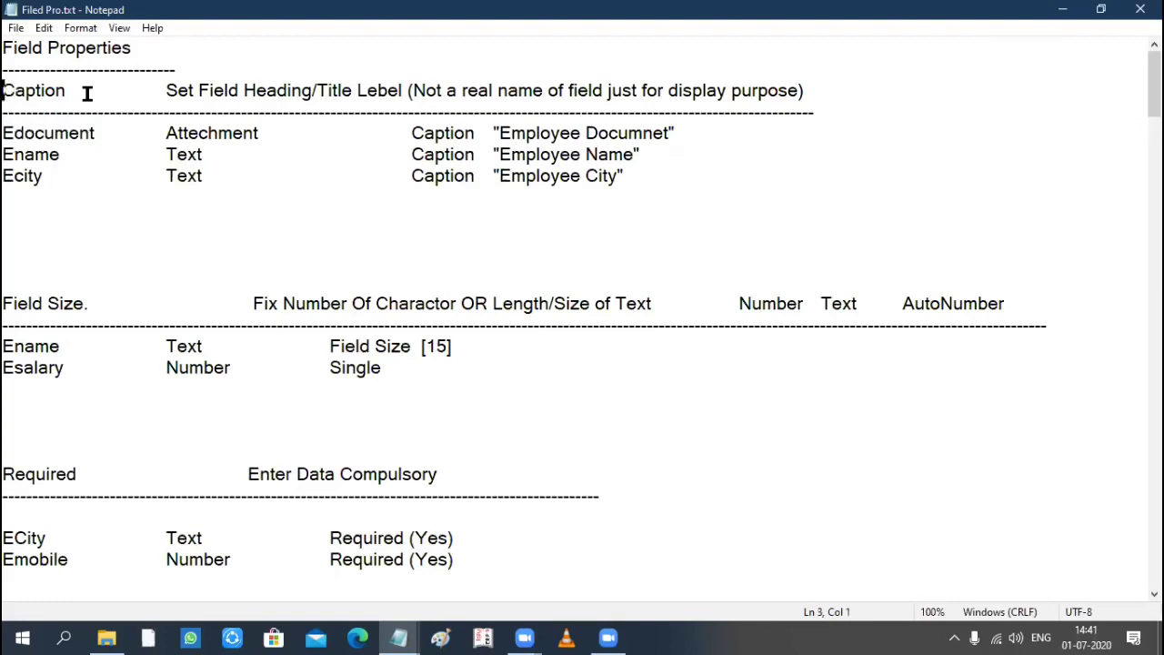
left_click(85, 91, "shift")
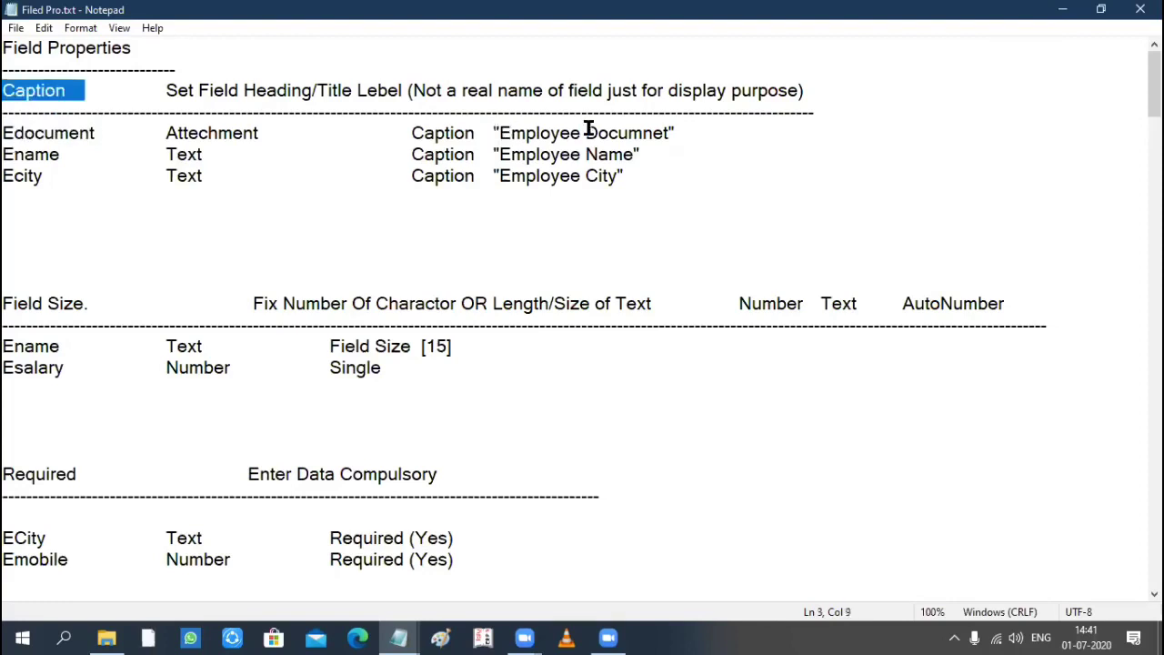
left_click_drag(494, 133, 676, 130)
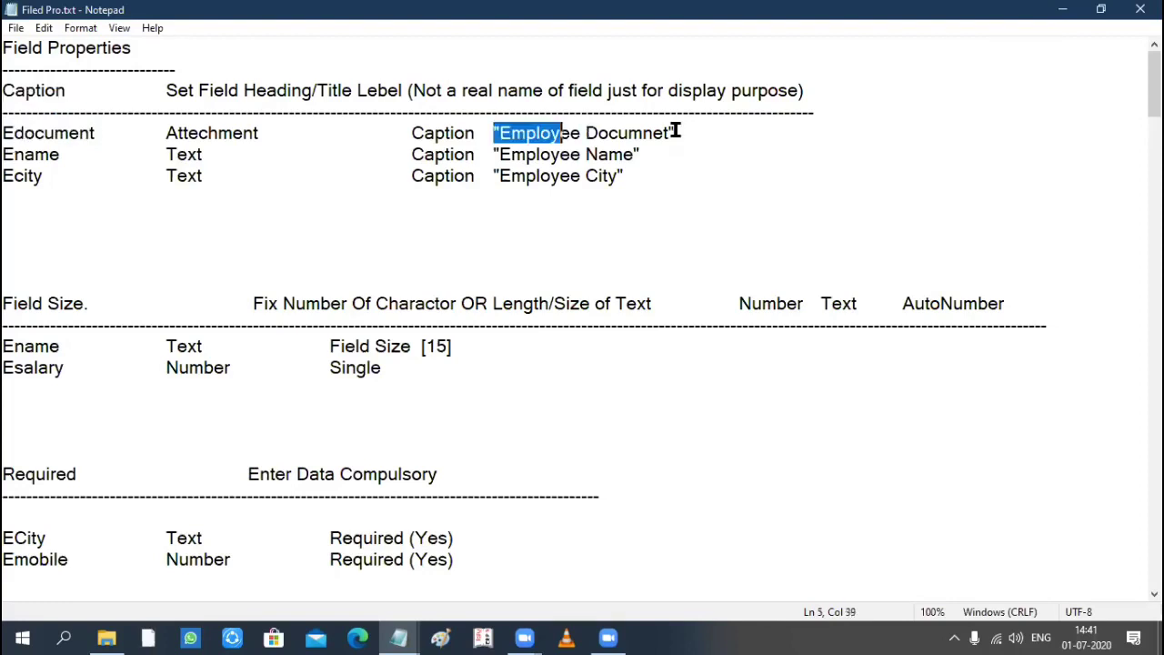
left_click(14, 132)
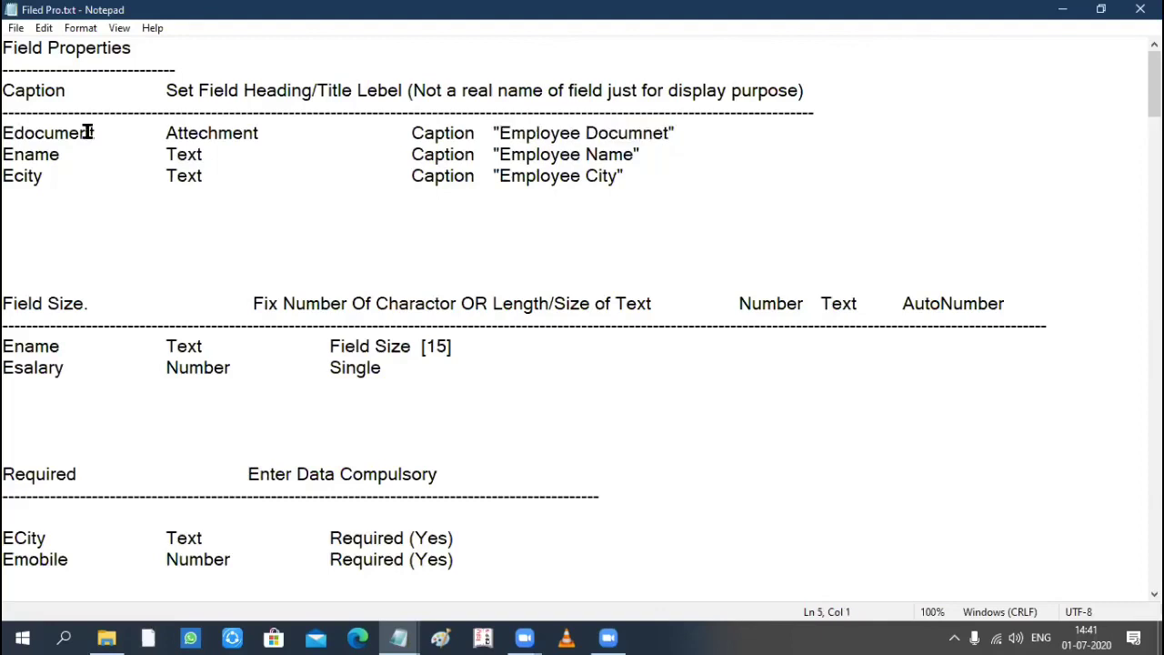
left_click_drag(88, 132, 96, 133)
left_click_drag(494, 132, 690, 130)
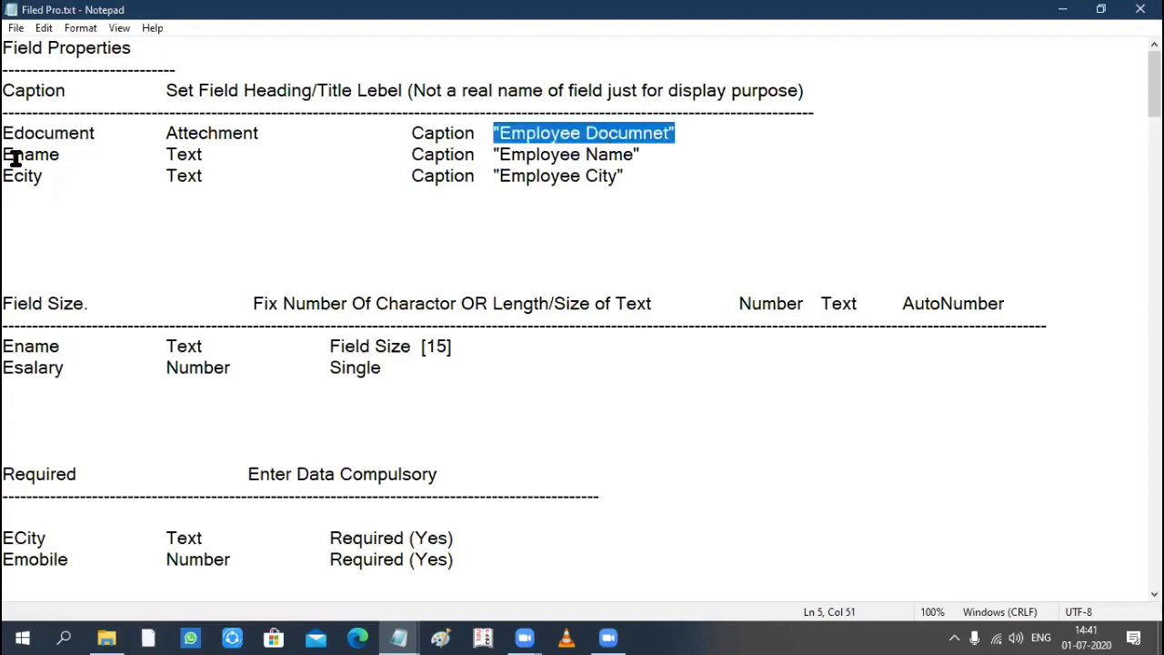
double_click(64, 154)
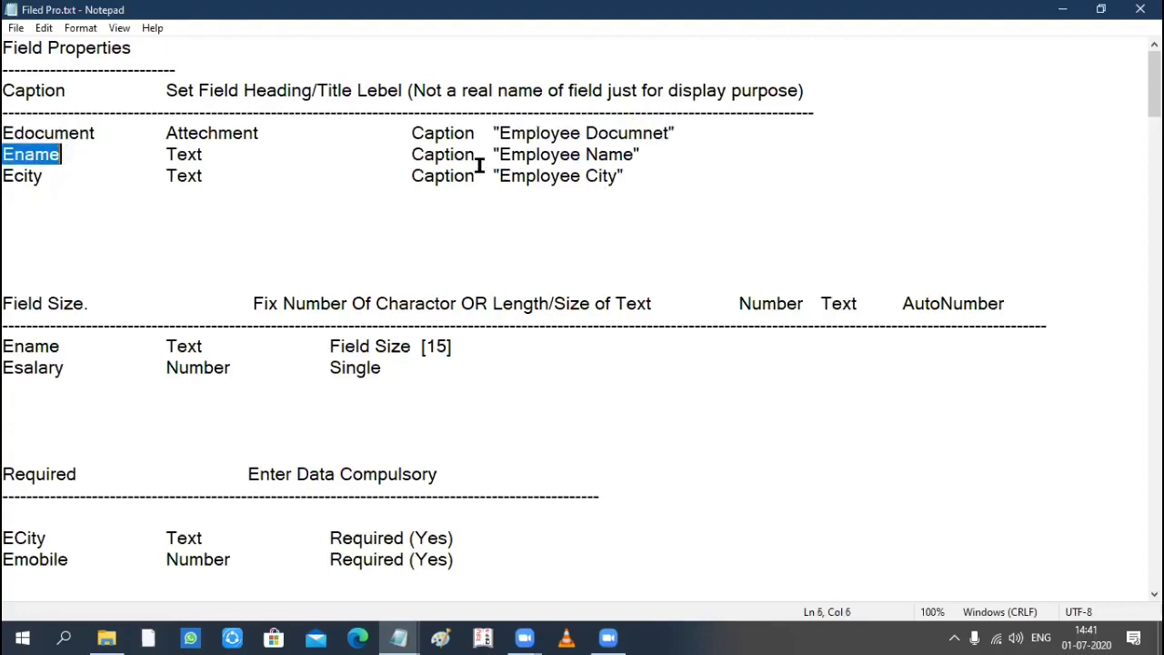
left_click_drag(491, 155, 652, 155)
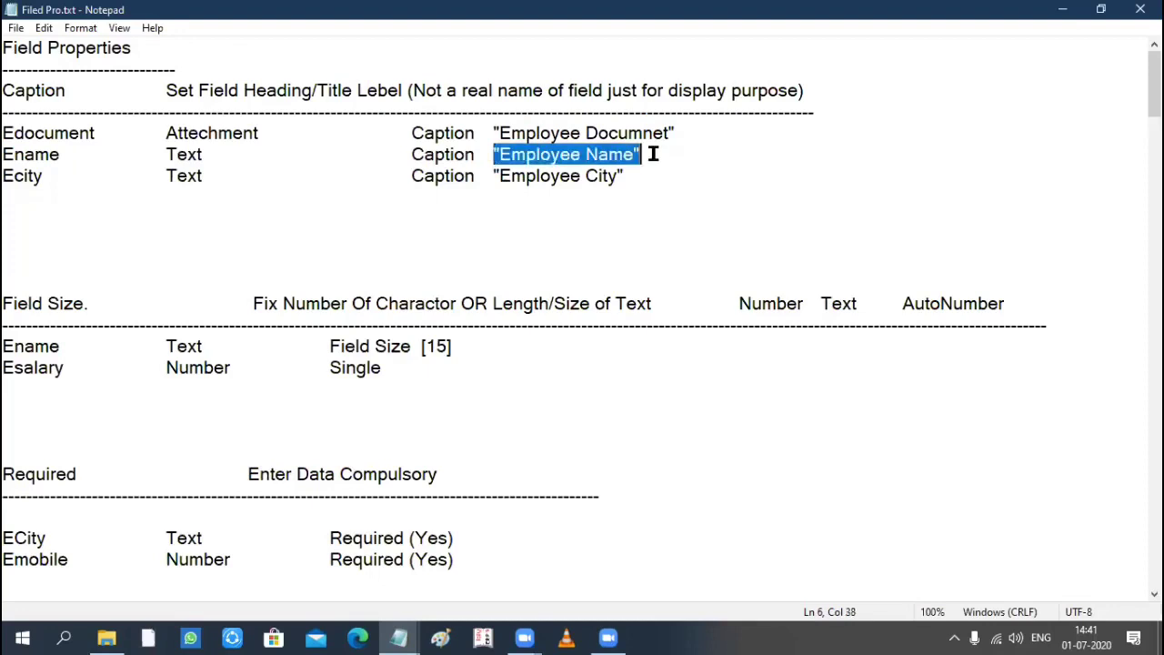
left_click_drag(3, 175, 50, 176)
left_click_drag(500, 177, 641, 180)
left_click_drag(7, 94, 84, 84)
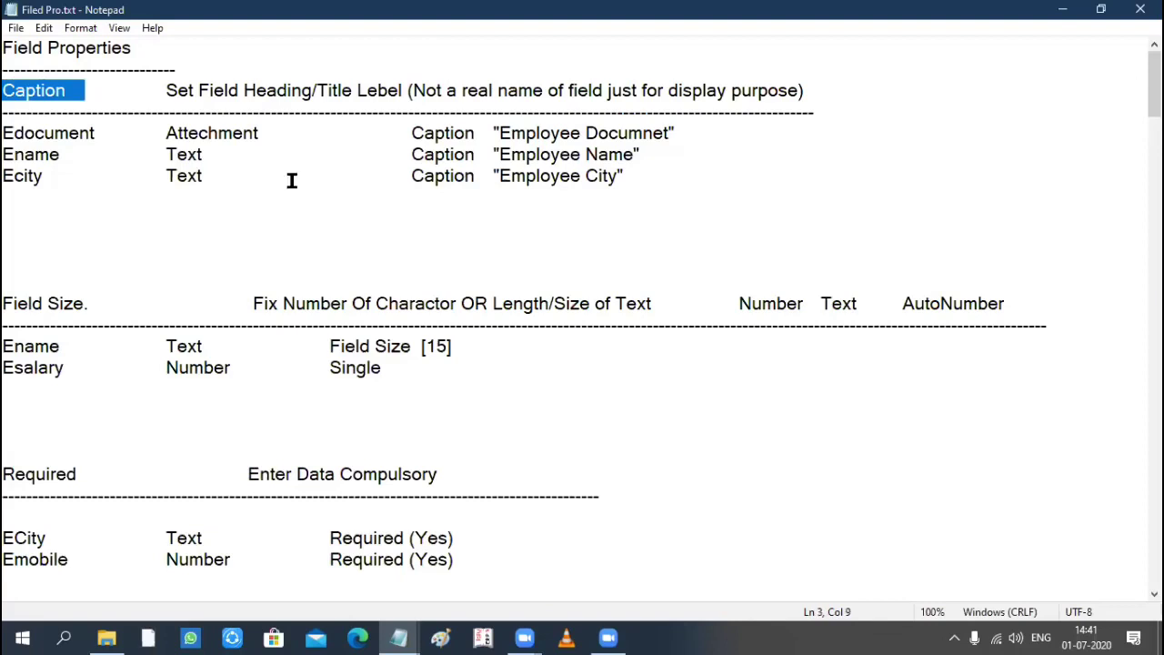
left_click(331, 224)
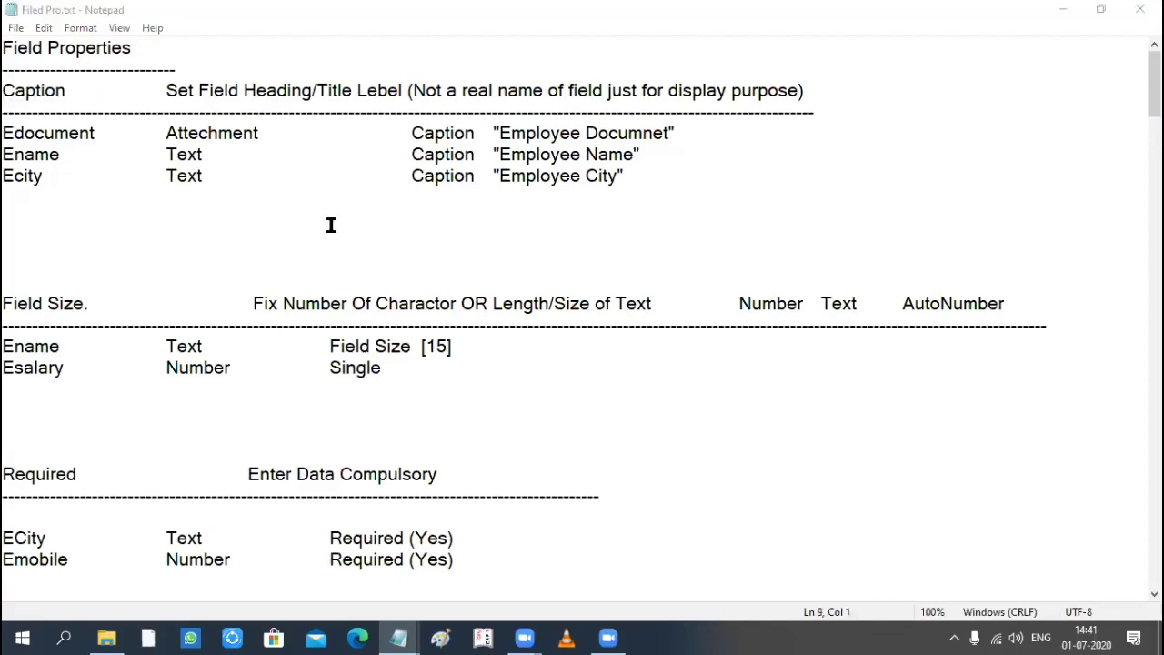
Compare the Ecity and Edocument field names with the "Employee Documnet" caption example.
left_click(13, 180)
left_click_drag(4, 180, 53, 182)
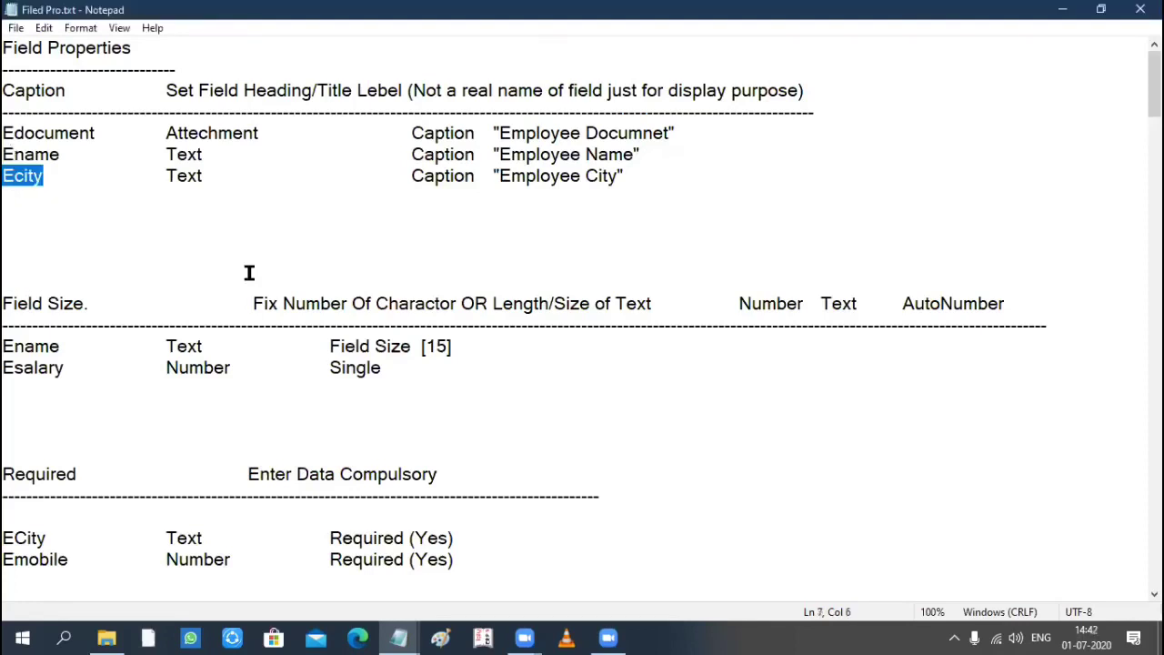
left_click_drag(493, 132, 699, 133)
left_click_drag(5, 133, 115, 119)
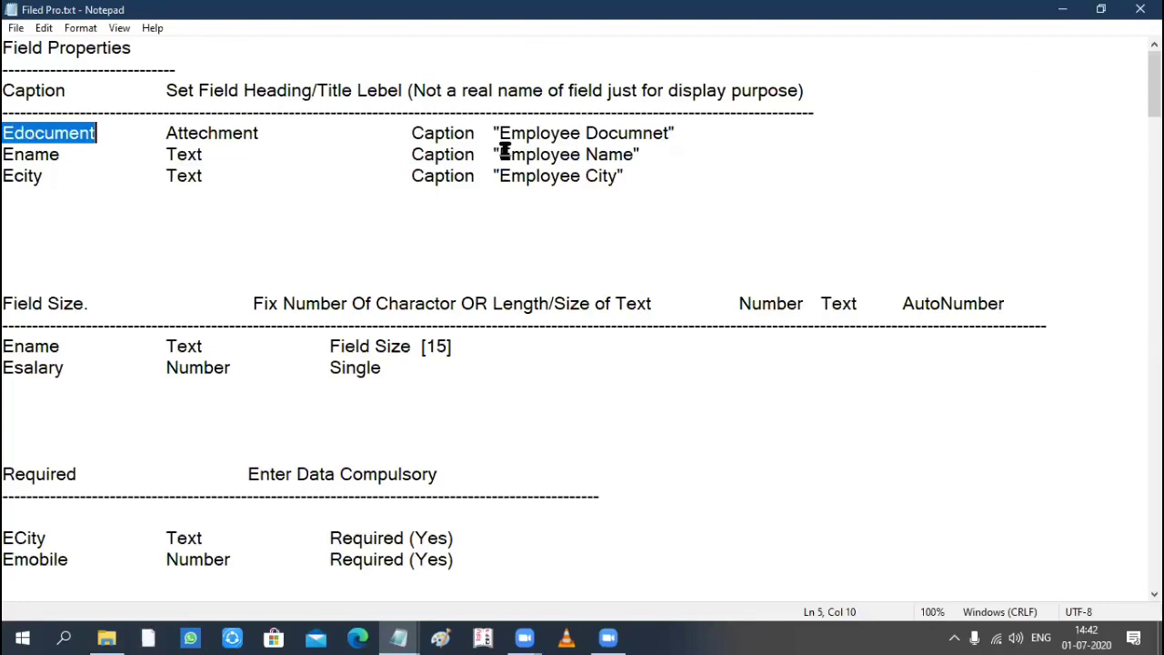
left_click_drag(499, 133, 683, 132)
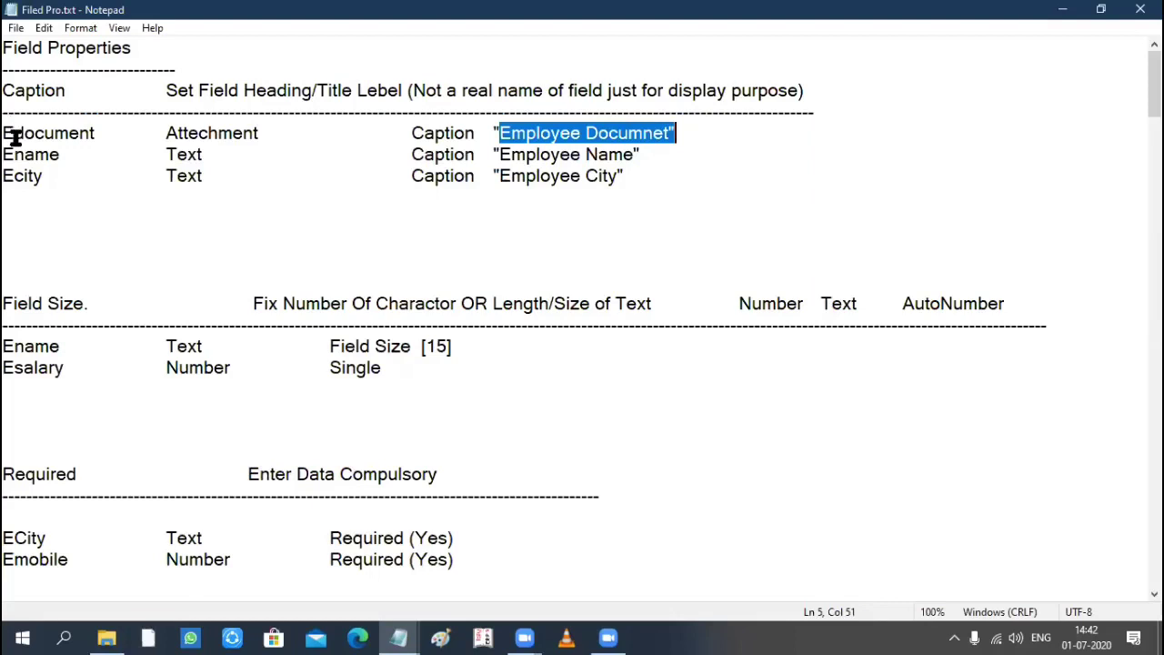
left_click_drag(9, 135, 104, 135)
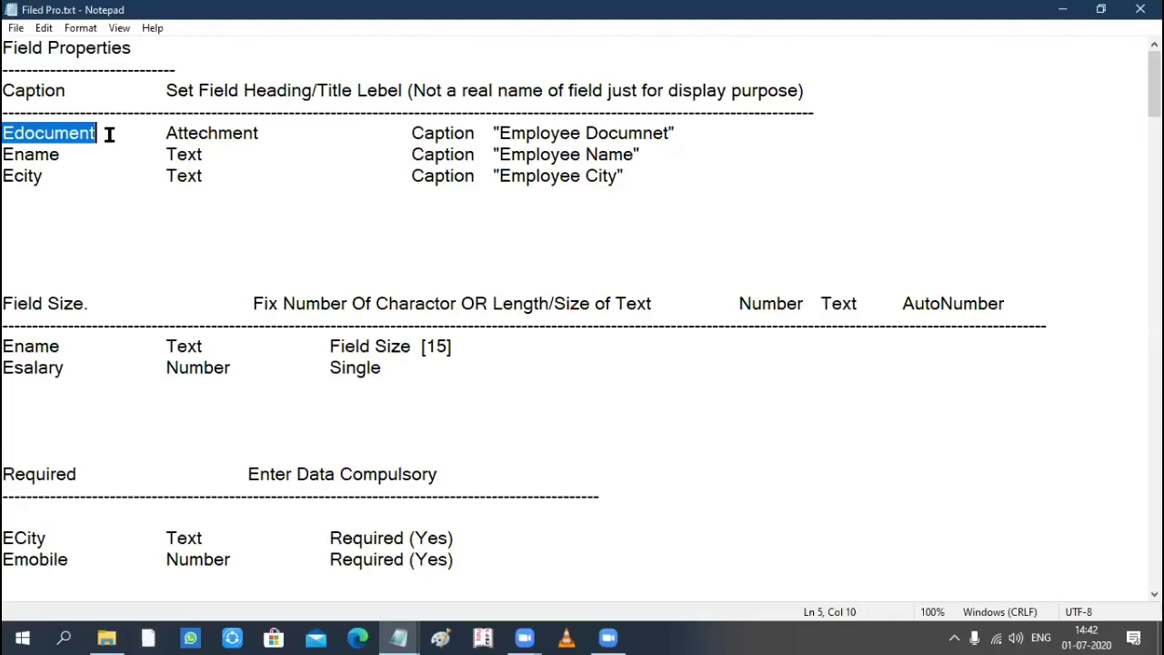
key("alt+Tab")
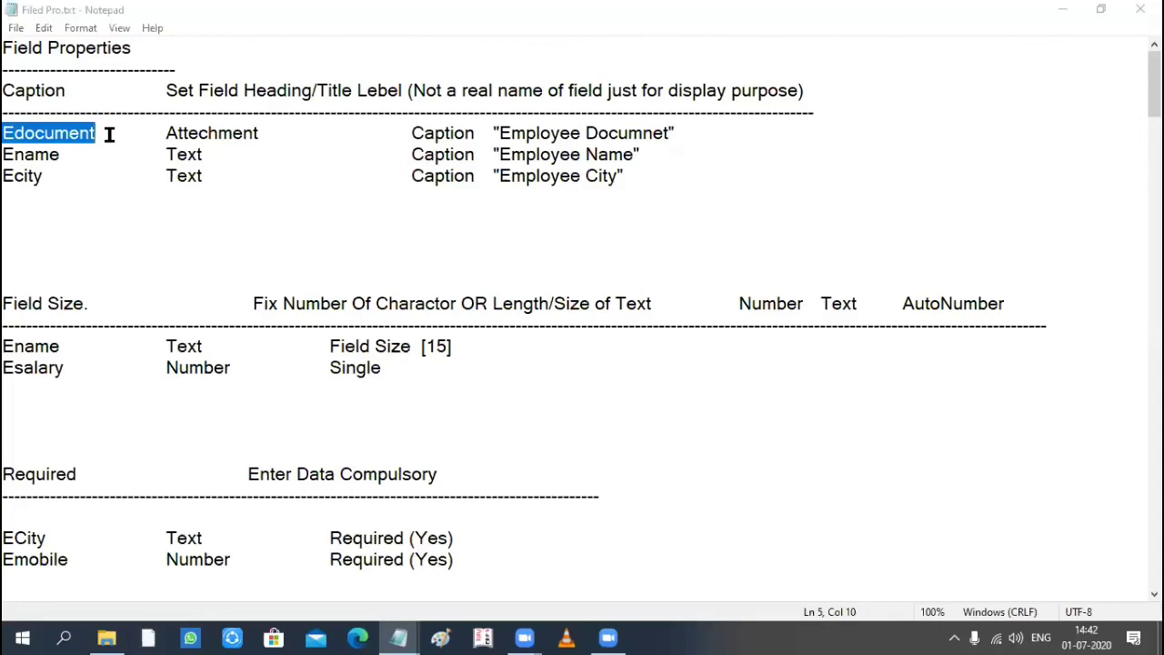
Examine the Field Size notes, covering its definition, the supported data types and the Ename text field example.
left_click(130, 288)
scroll(130, 288, "down", 2)
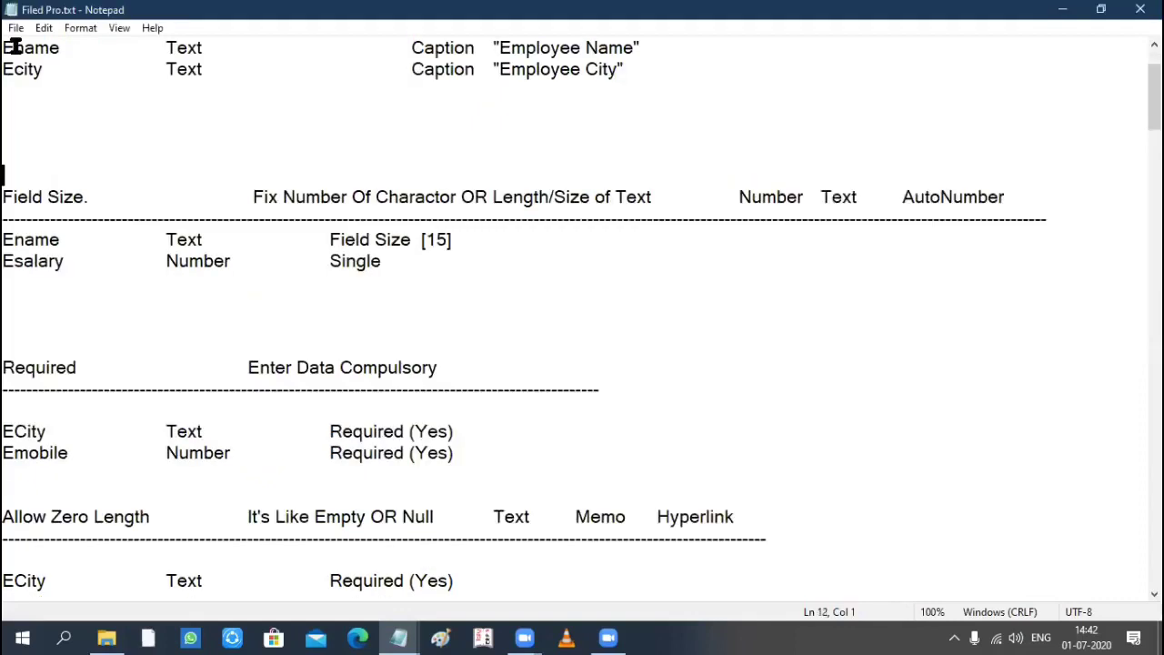
scroll(12, 85, "down", 2)
left_click(151, 87, "shift")
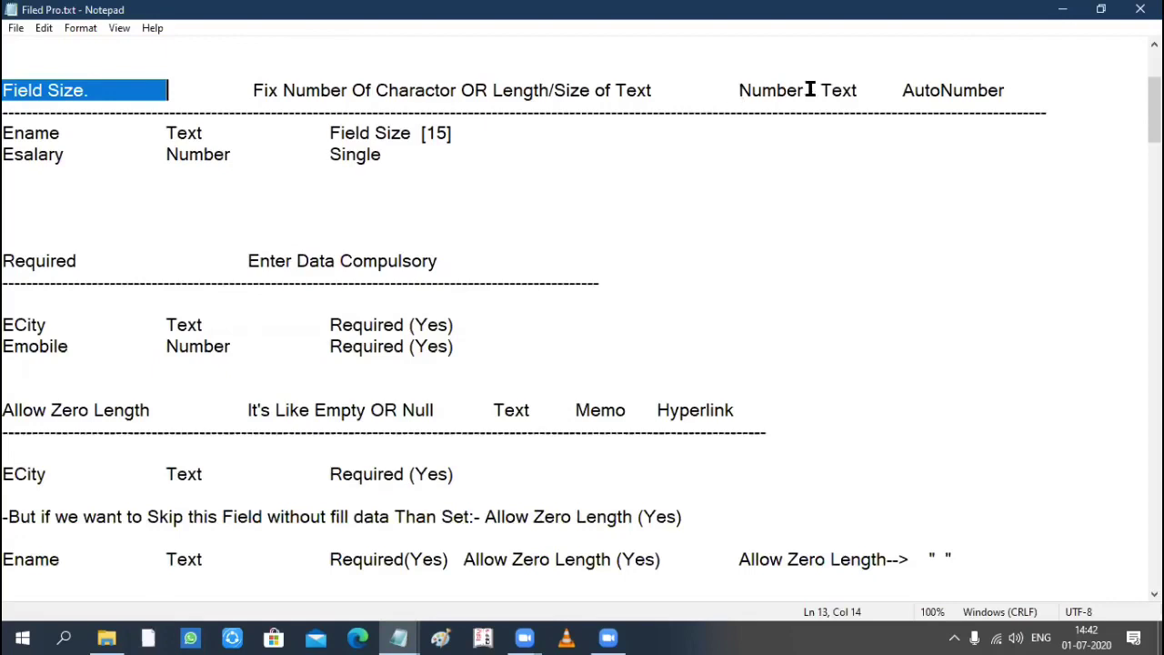
left_click_drag(738, 90, 1016, 90)
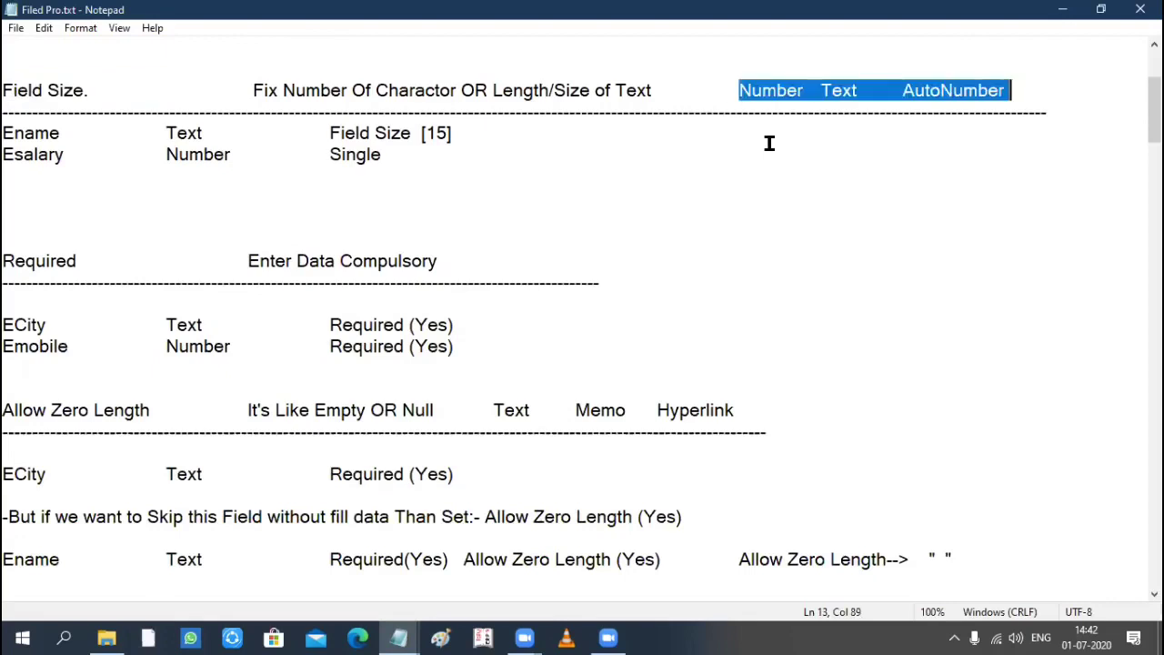
key("Down")
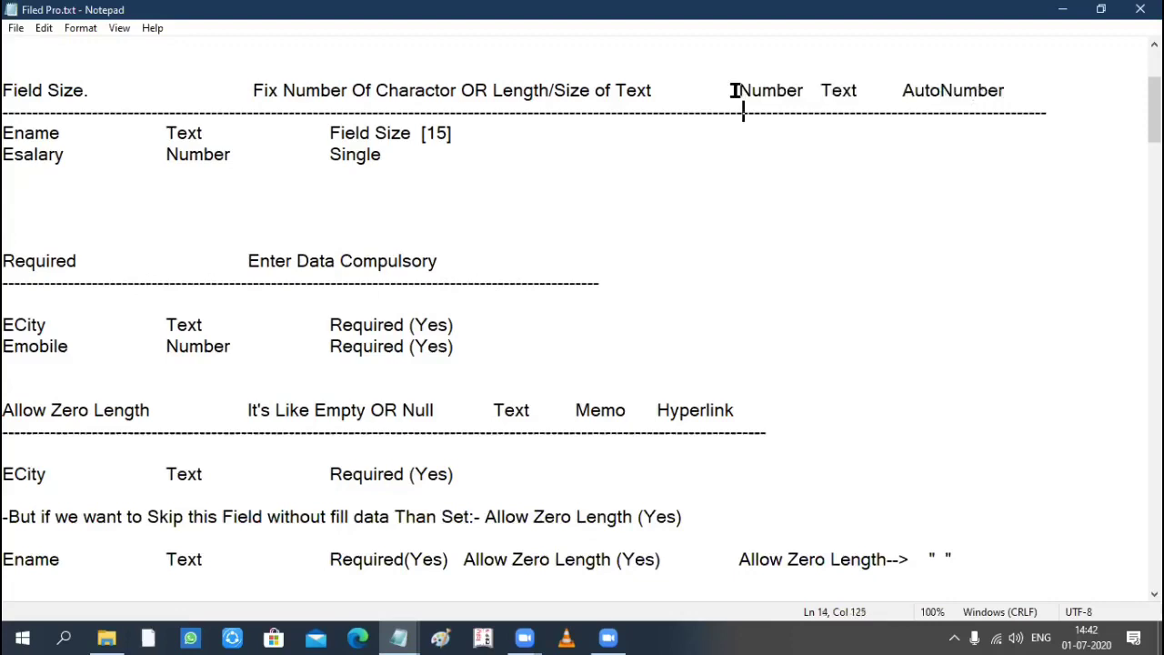
key("shift+Up")
left_click(53, 90)
left_click_drag(250, 90, 657, 81)
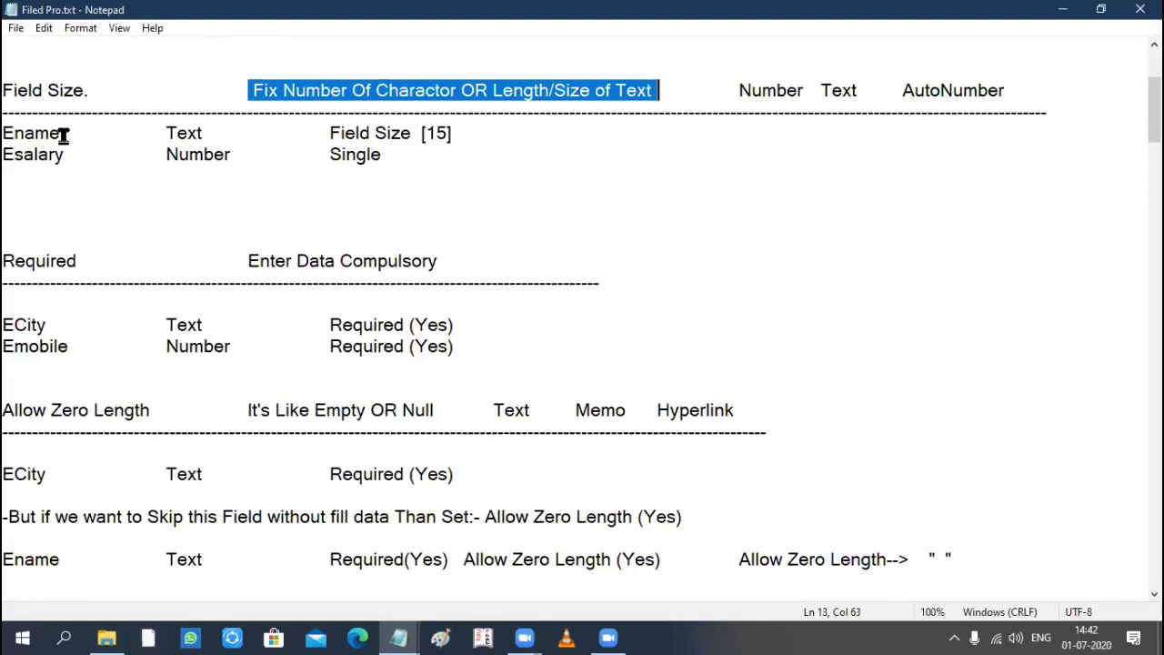
left_click_drag(4, 134, 76, 134)
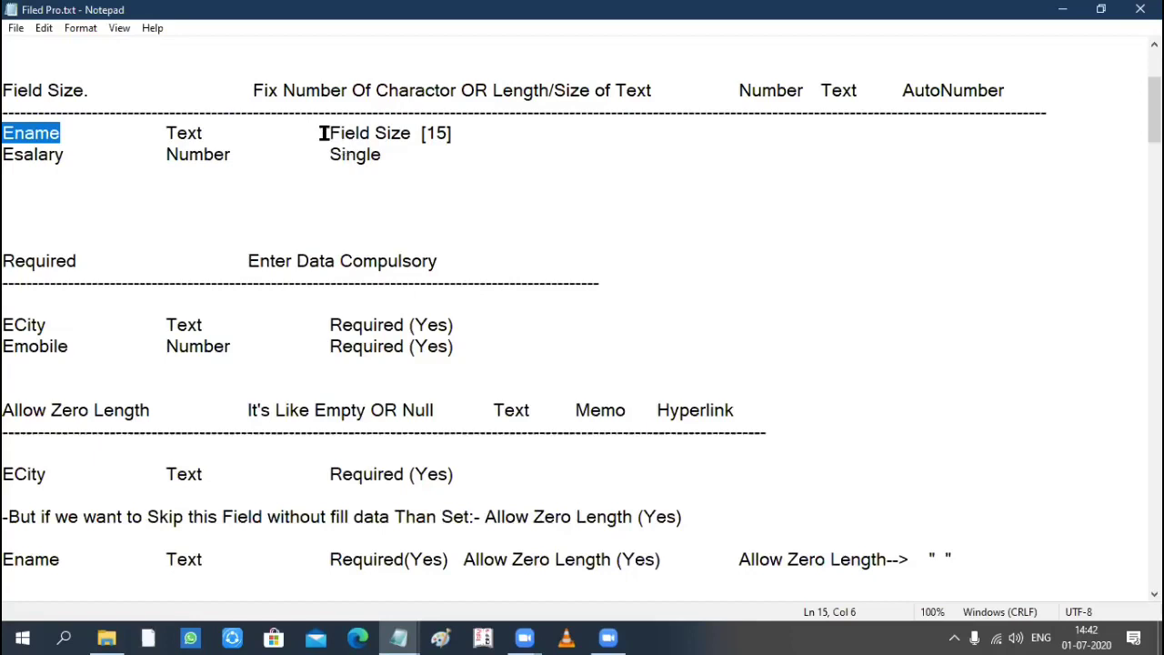
left_click_drag(330, 133, 468, 130)
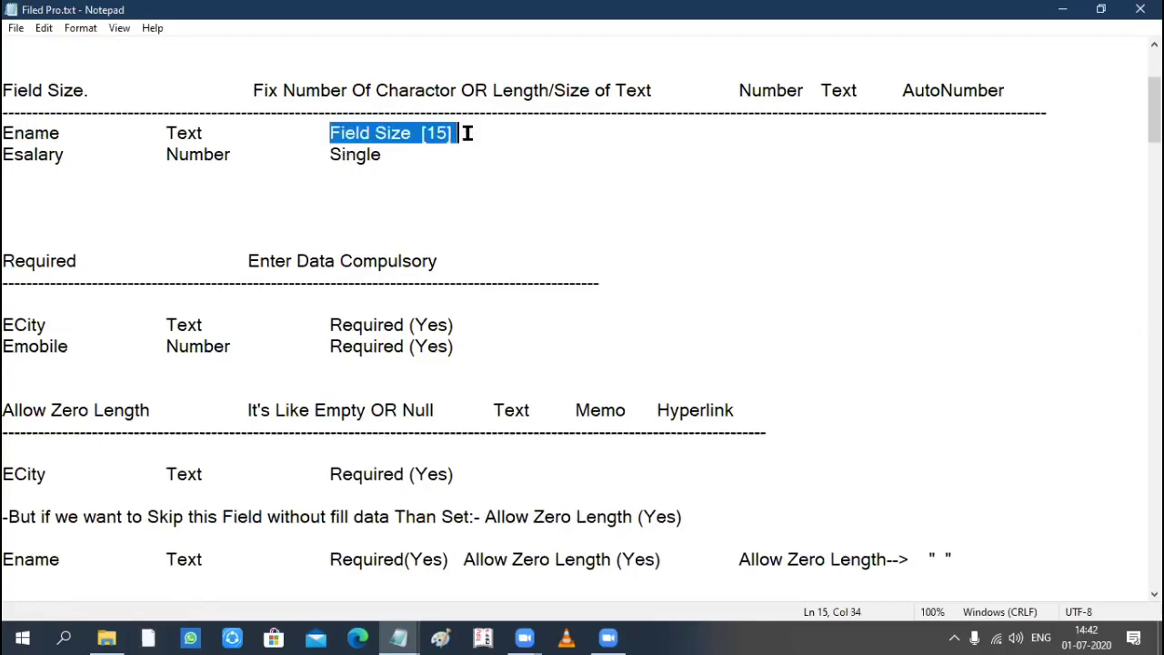
left_click(467, 133)
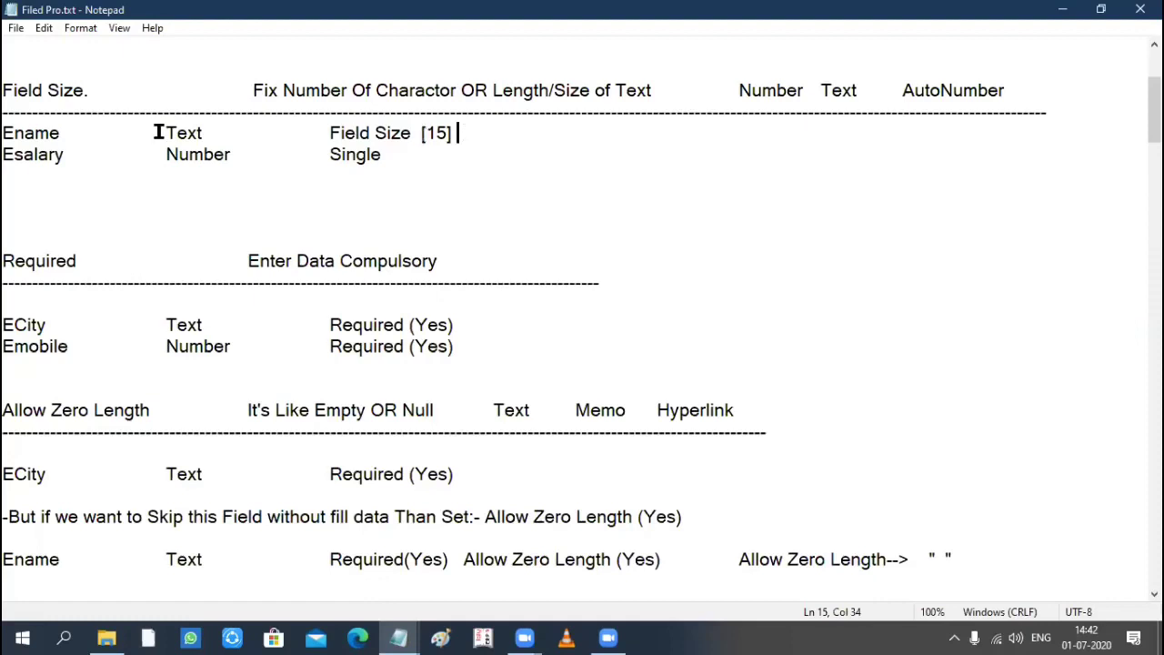
double_click(239, 130)
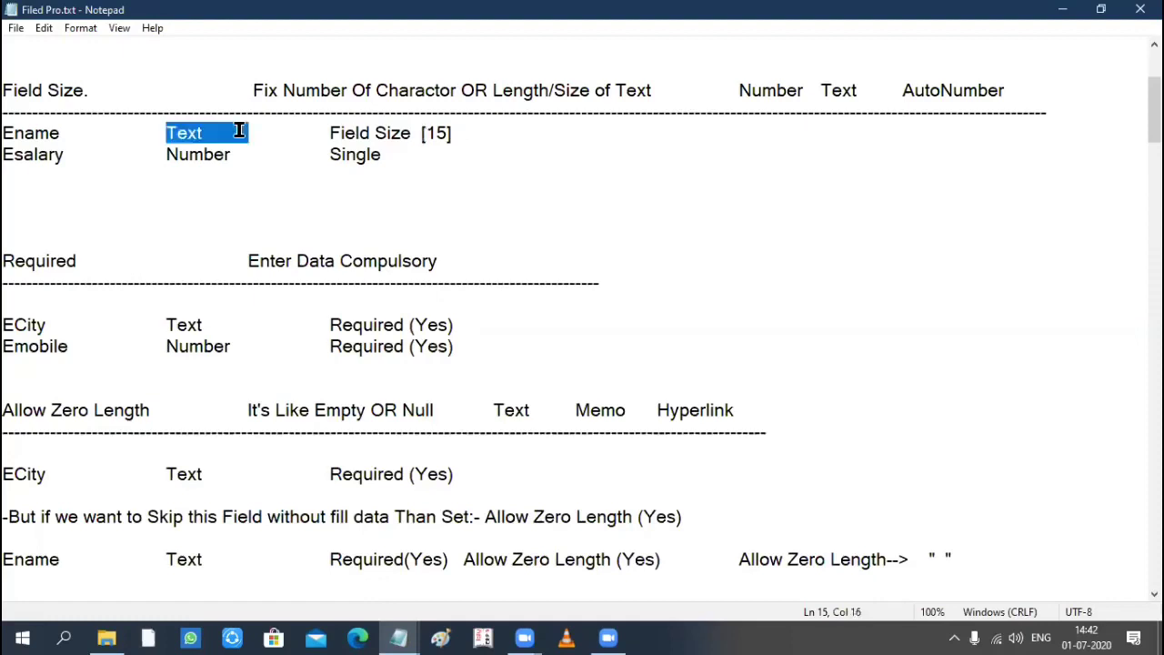
Examine the Required property notes and the ECity example with Required (Yes).
scroll(239, 130, "down", 2)
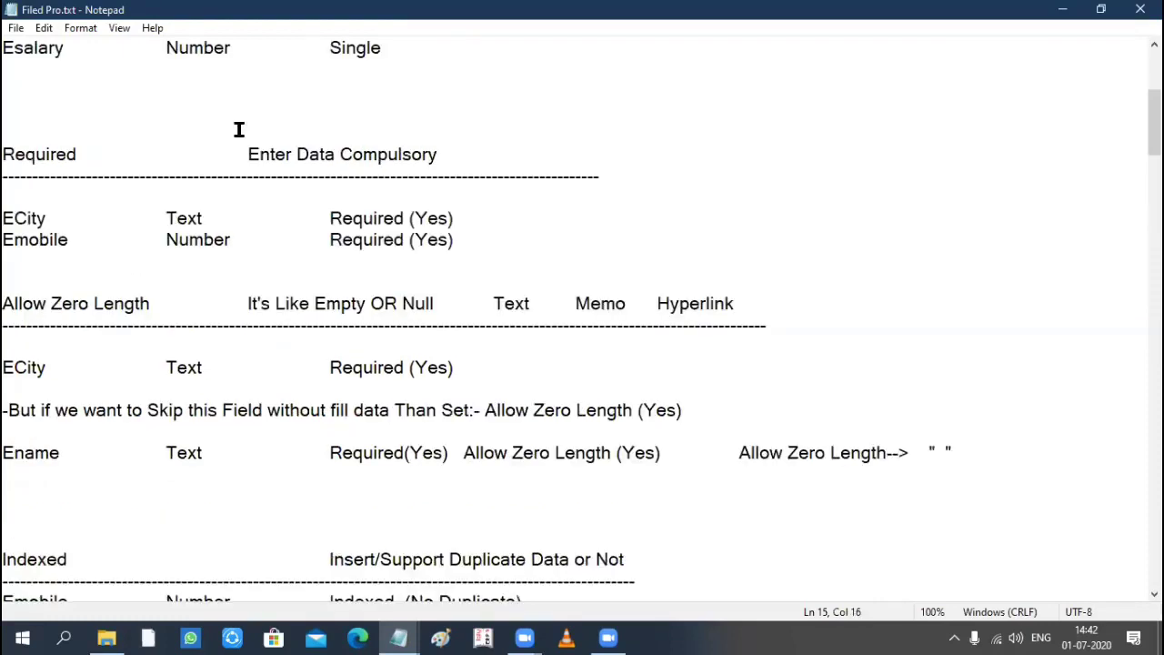
scroll(240, 130, "down", 2)
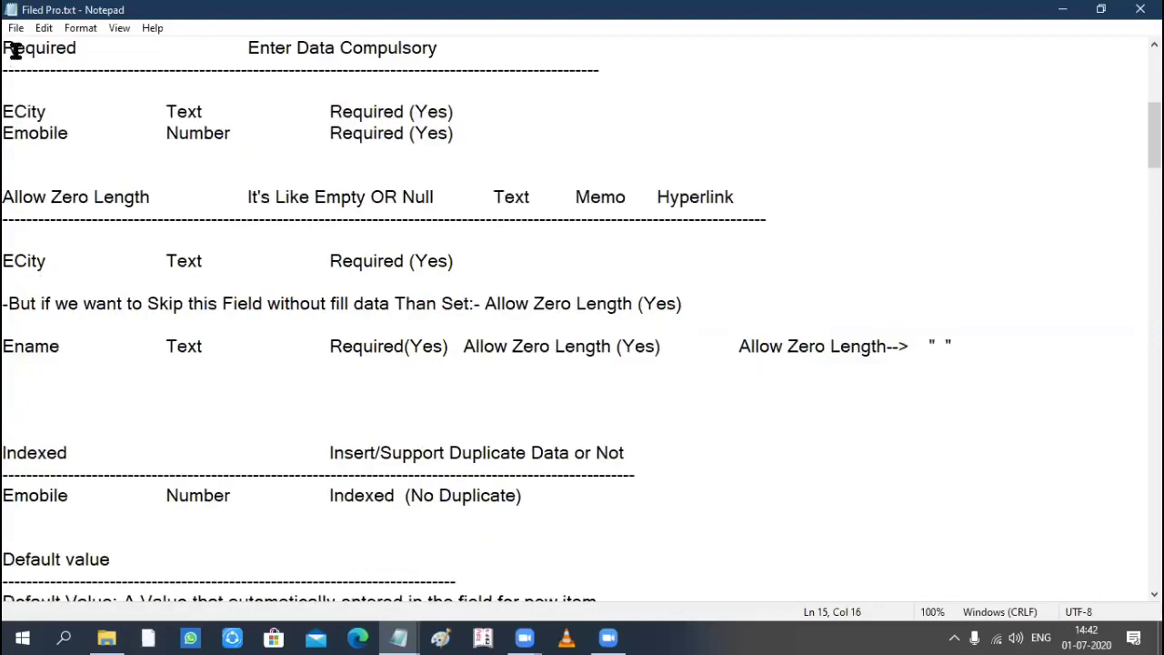
left_click_drag(4, 49, 98, 53)
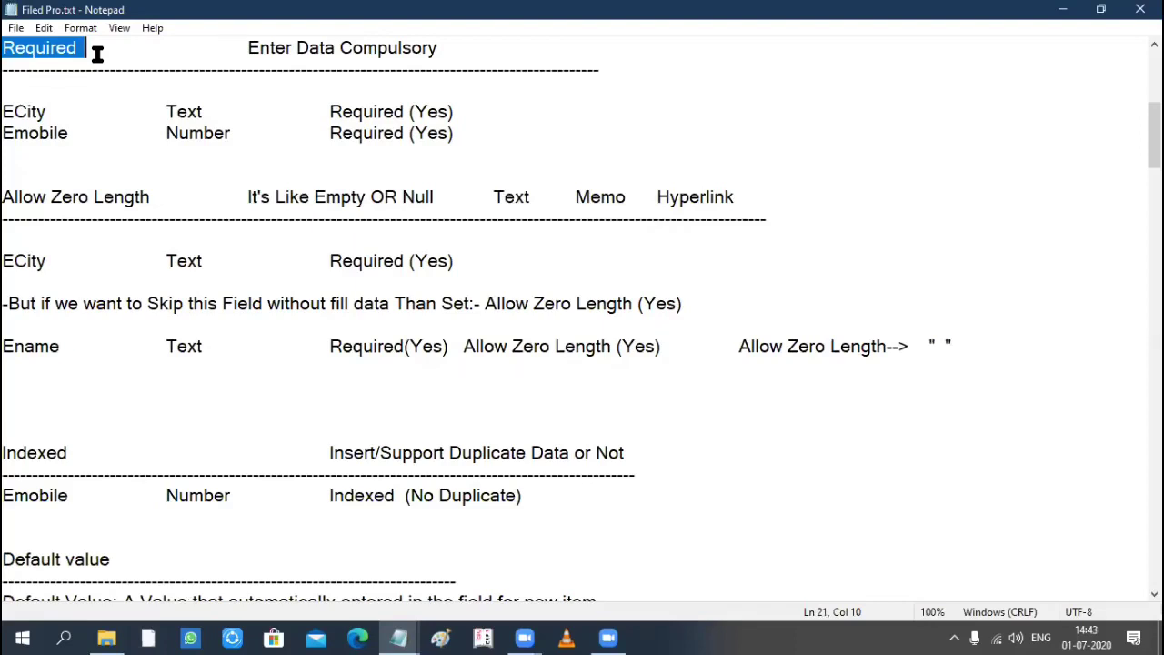
double_click(14, 107)
left_click_drag(325, 111, 470, 112)
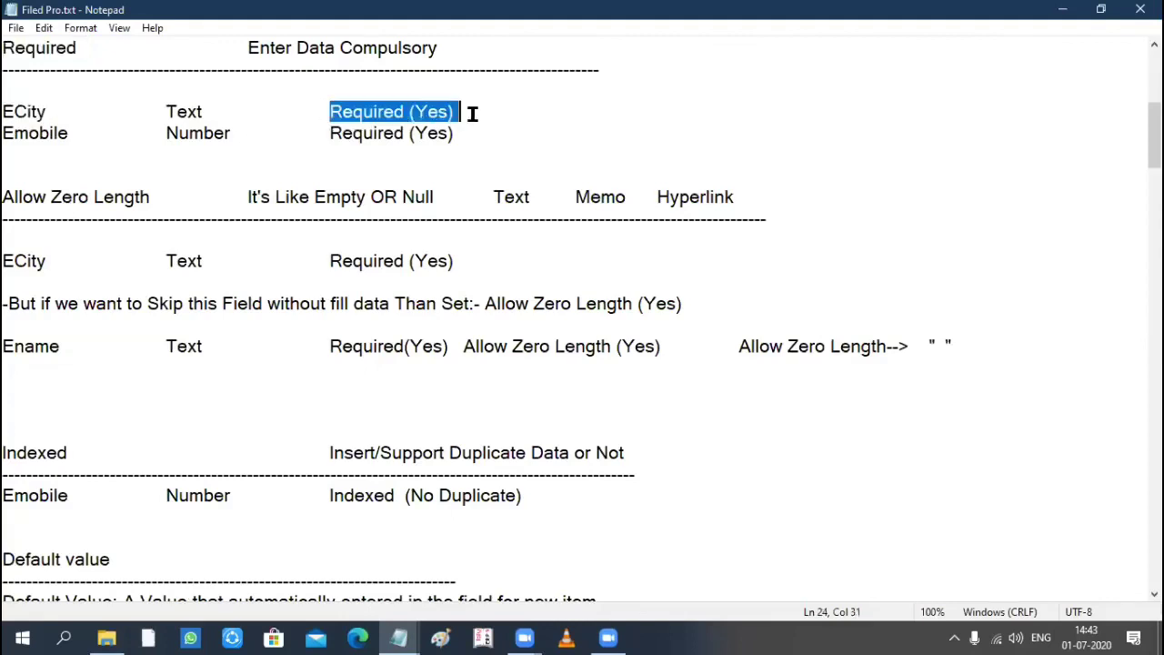
double_click(48, 109)
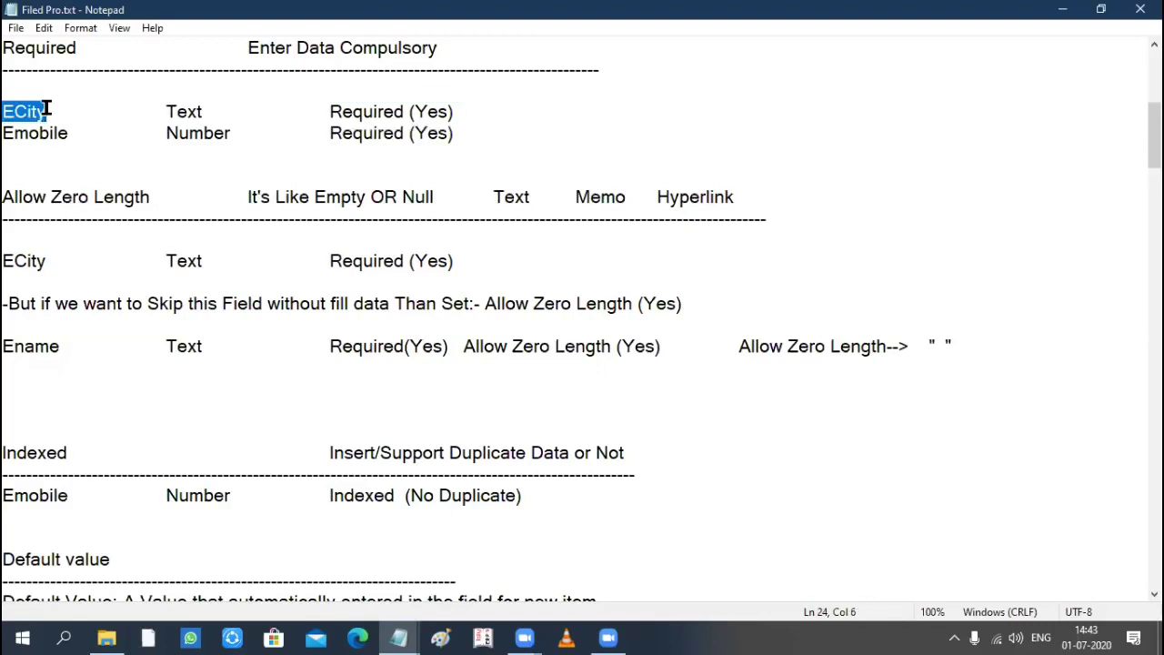
Examine the Allow Zero Length notes, its supported data types, and the ECity and Ename examples combined with Required (Yes).
left_click_drag(10, 197, 159, 189)
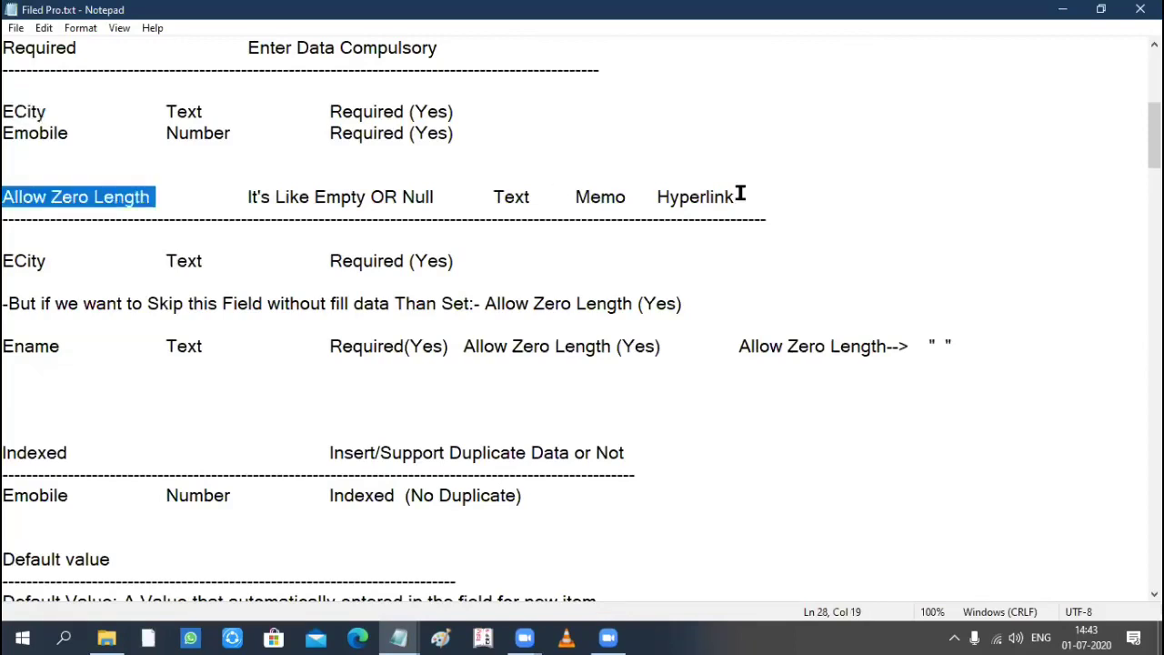
left_click_drag(493, 197, 753, 195)
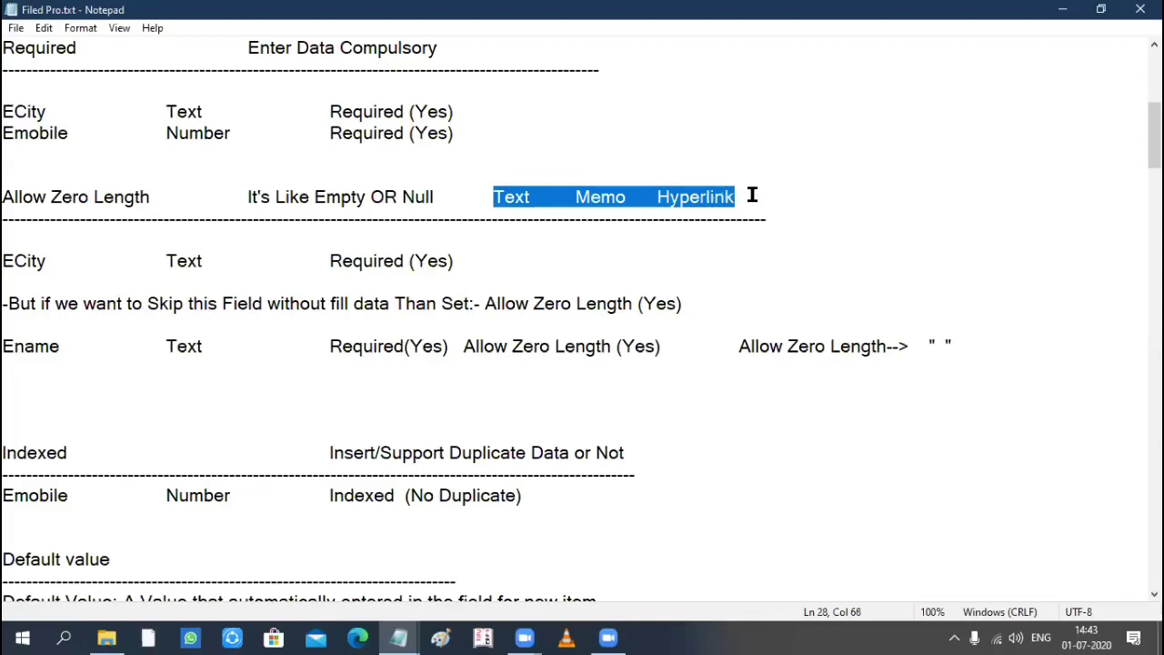
left_click_drag(4, 197, 130, 198)
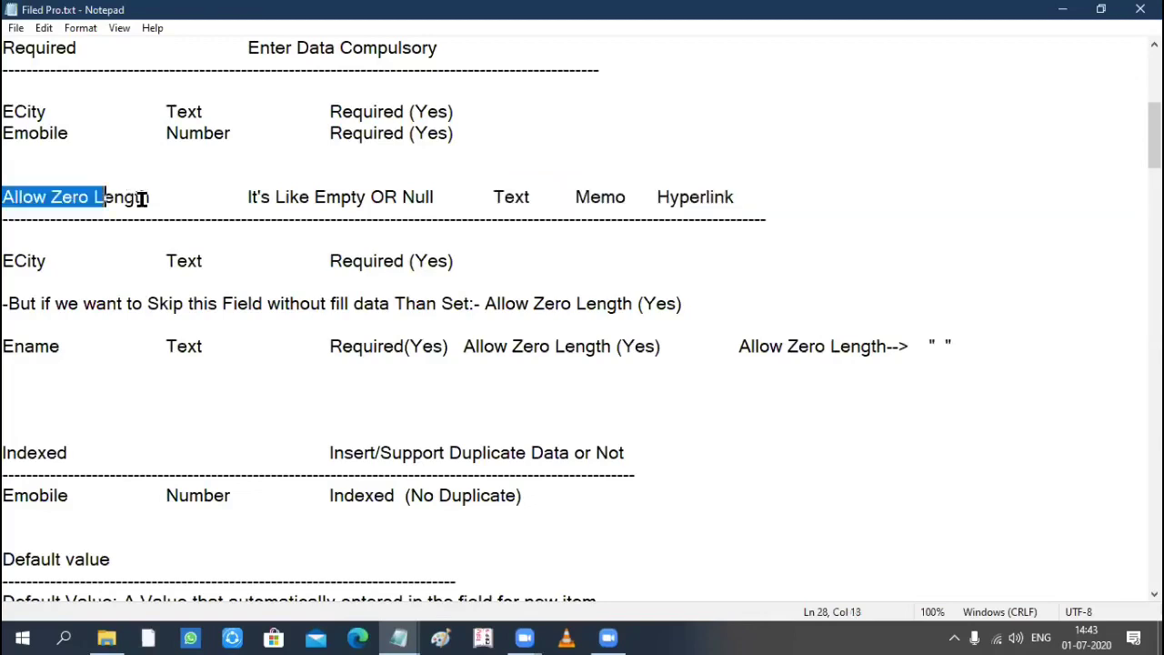
left_click_drag(11, 108, 462, 108)
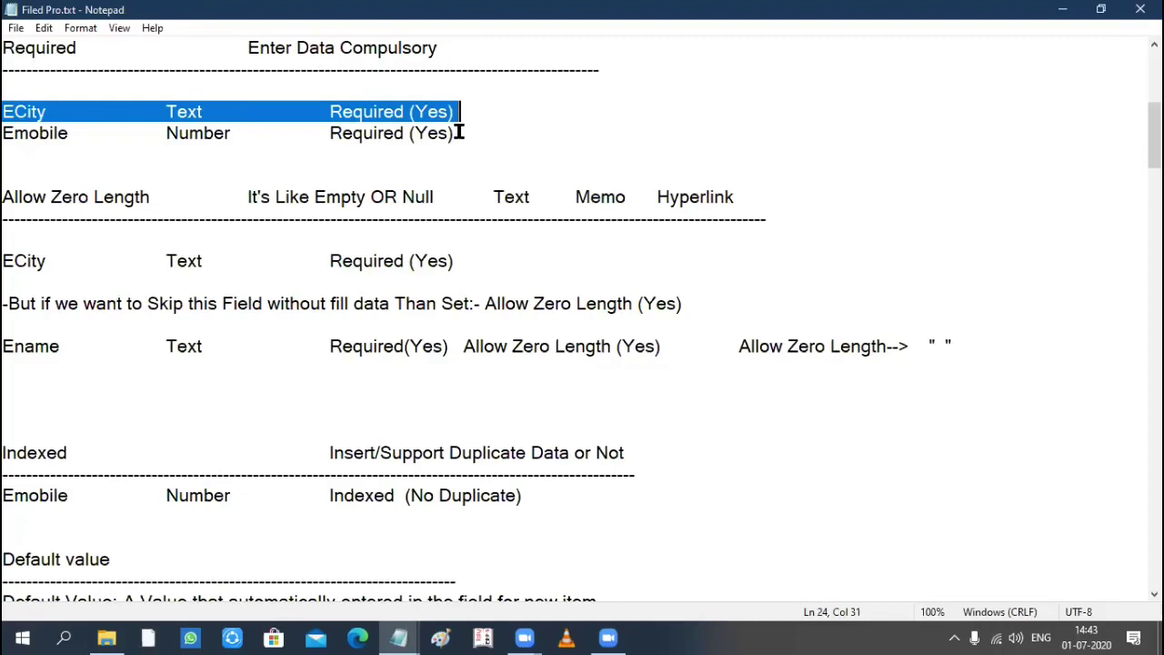
double_click(16, 264)
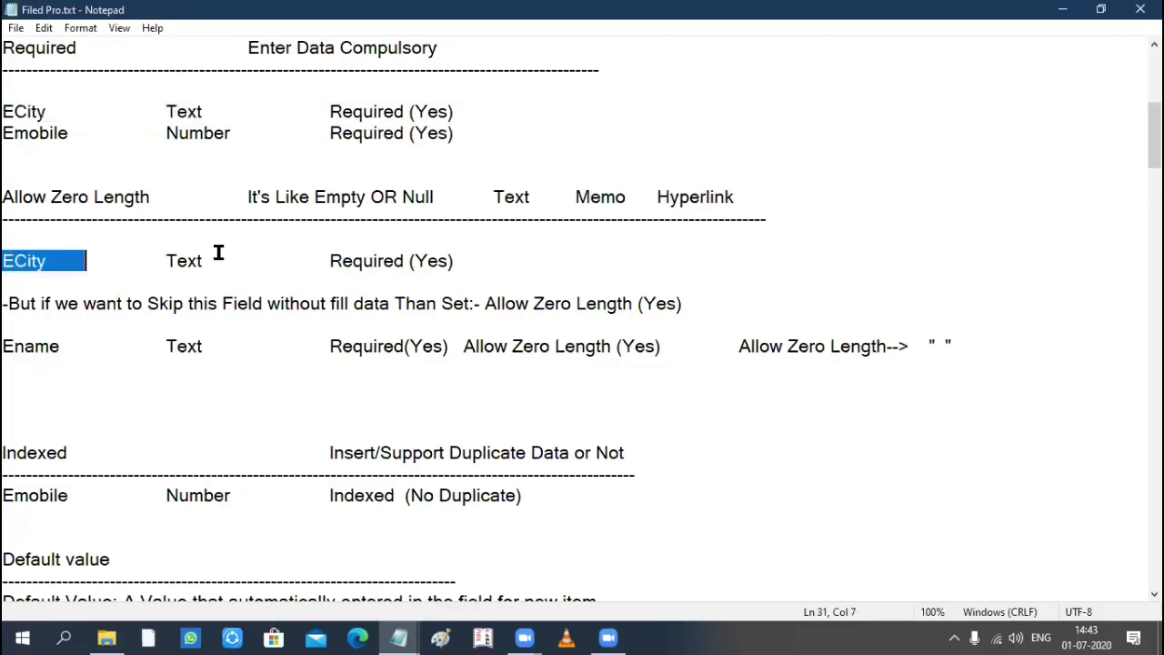
left_click(458, 264, "shift")
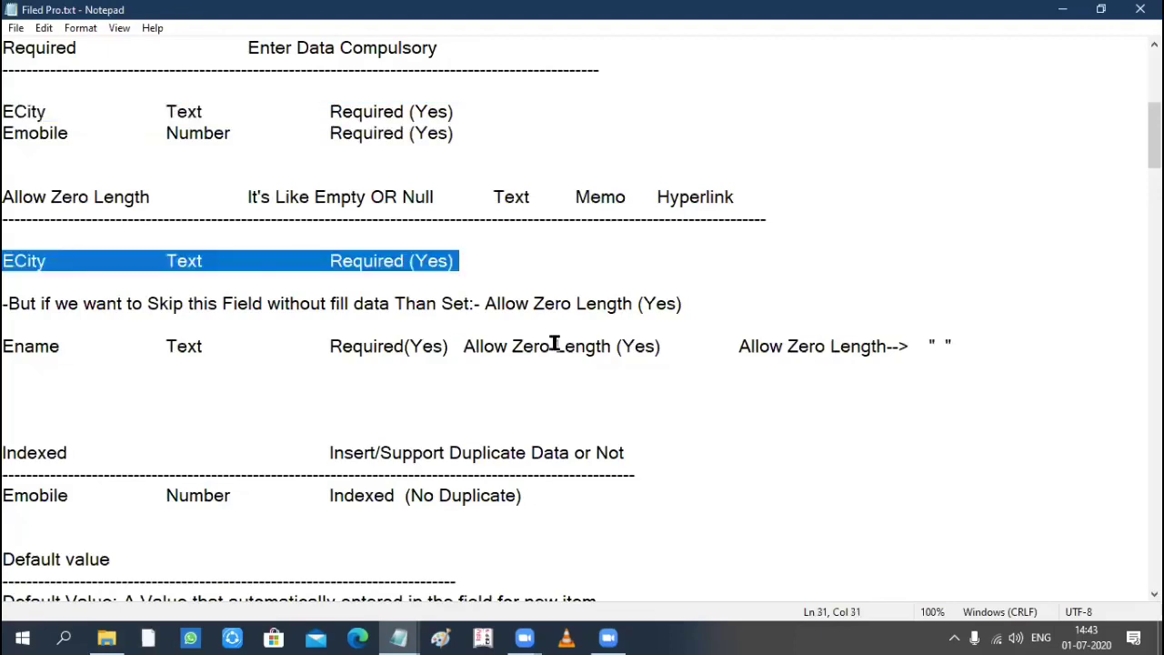
left_click_drag(459, 345, 666, 345)
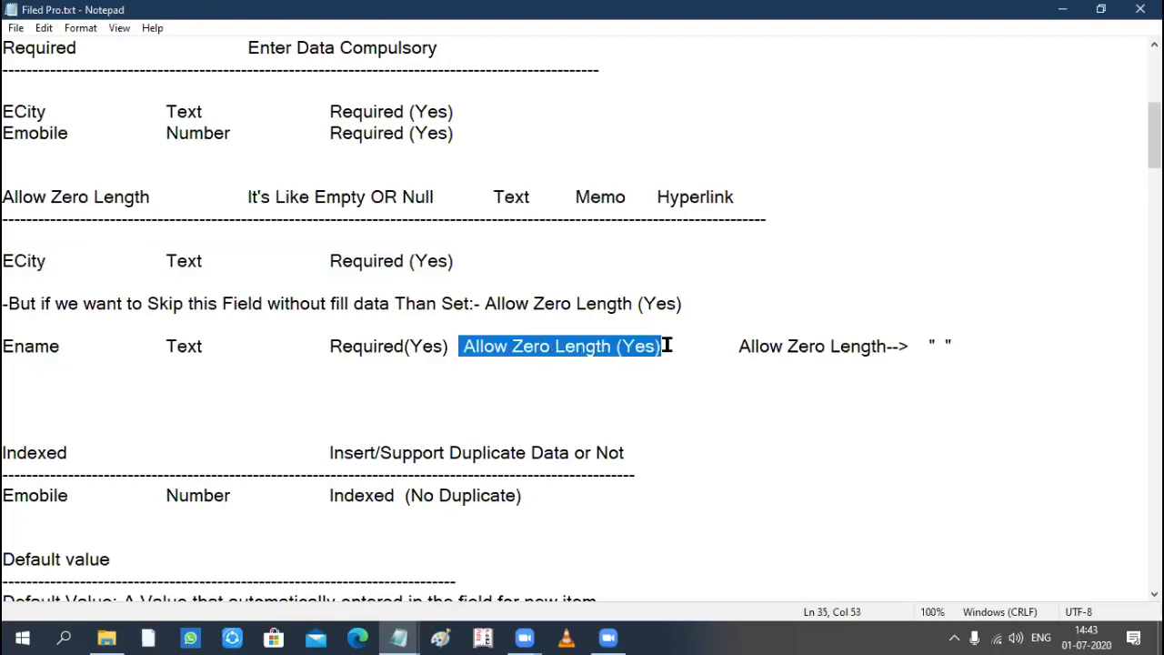
Compare the ECity field with the Ename example that combines Required(Yes) and Allow Zero Length (Yes).
double_click(41, 262)
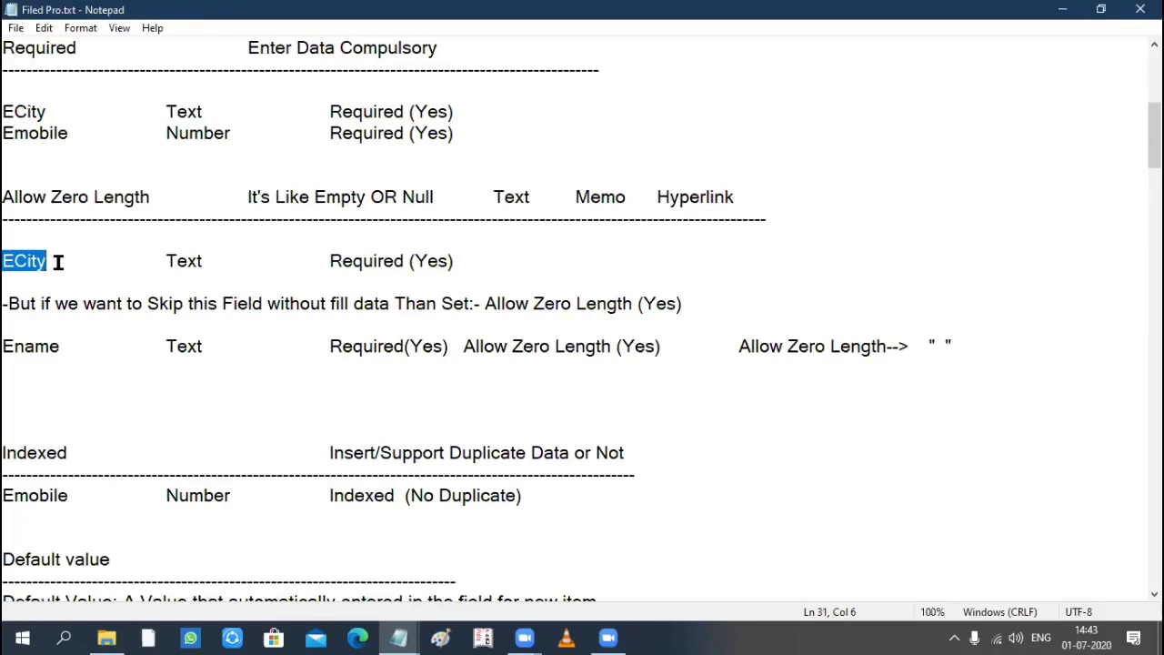
double_click(431, 347)
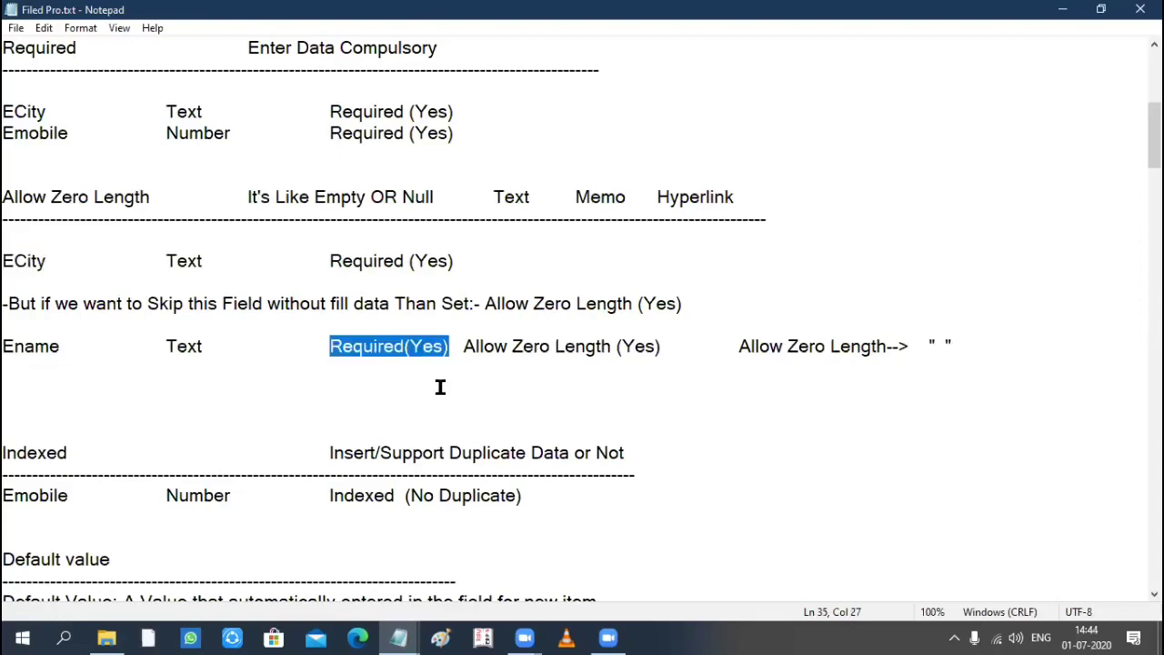
left_click(462, 347)
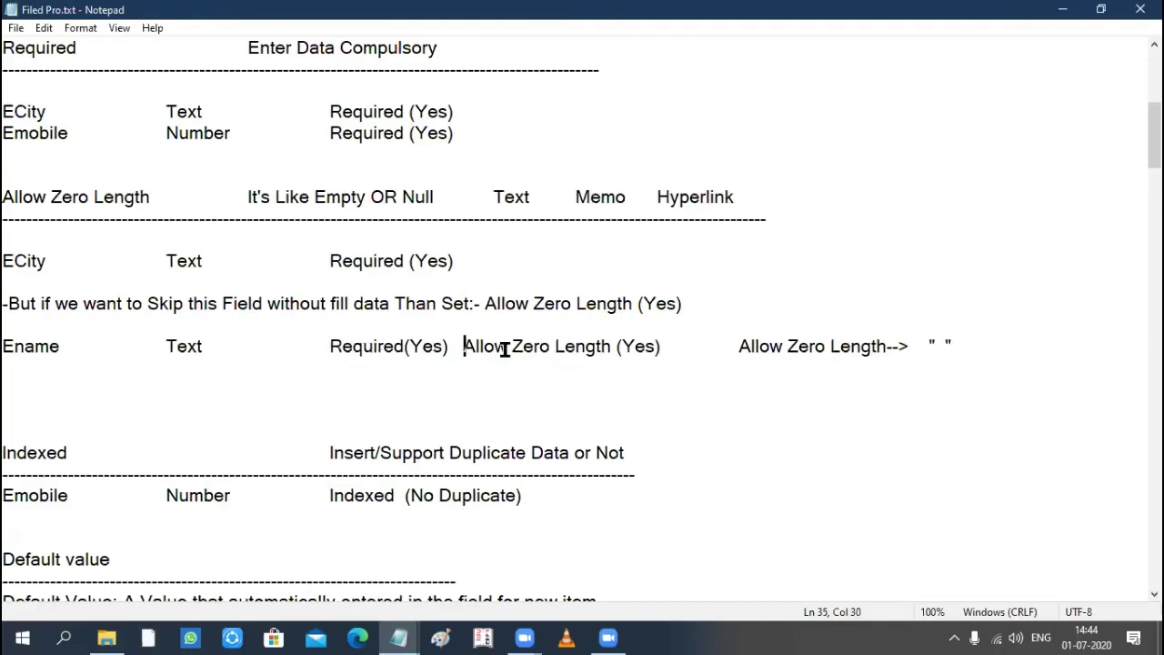
key("shift+Right")
key("shift+Right")
key("shift+Right")
key("shift+Right")
key("shift+Right")
key("shift+Right")
key("shift+Right")
key("shift+Right")
key("shift+Right")
key("shift+Right")
key("shift+Right")
key("shift+Right")
key("shift+Right")
key("shift+Right")
key("shift+Right")
key("shift+Right")
key("shift+Right")
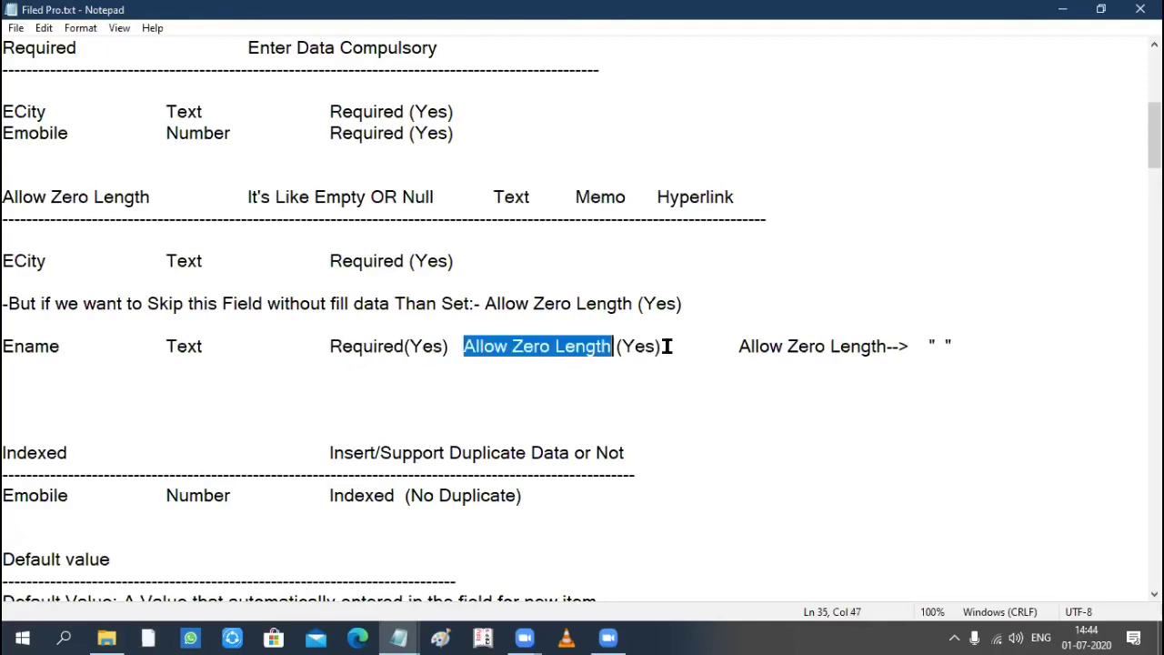
key("shift+Right")
key("shift+Right")
key("shift+Right")
key("shift+Right")
key("shift+Right")
key("shift+Right")
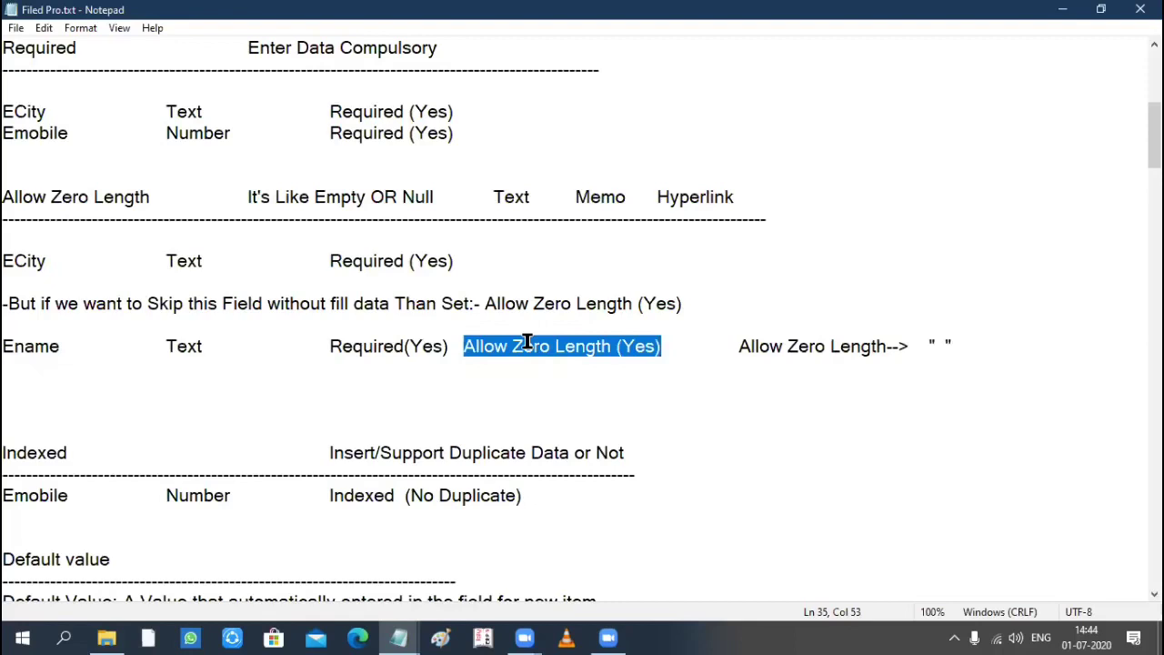
left_click(466, 346)
left_click(670, 346, "shift")
Examine the Indexed property heading and its Emobile number field example.
scroll(585, 362, "down", 3)
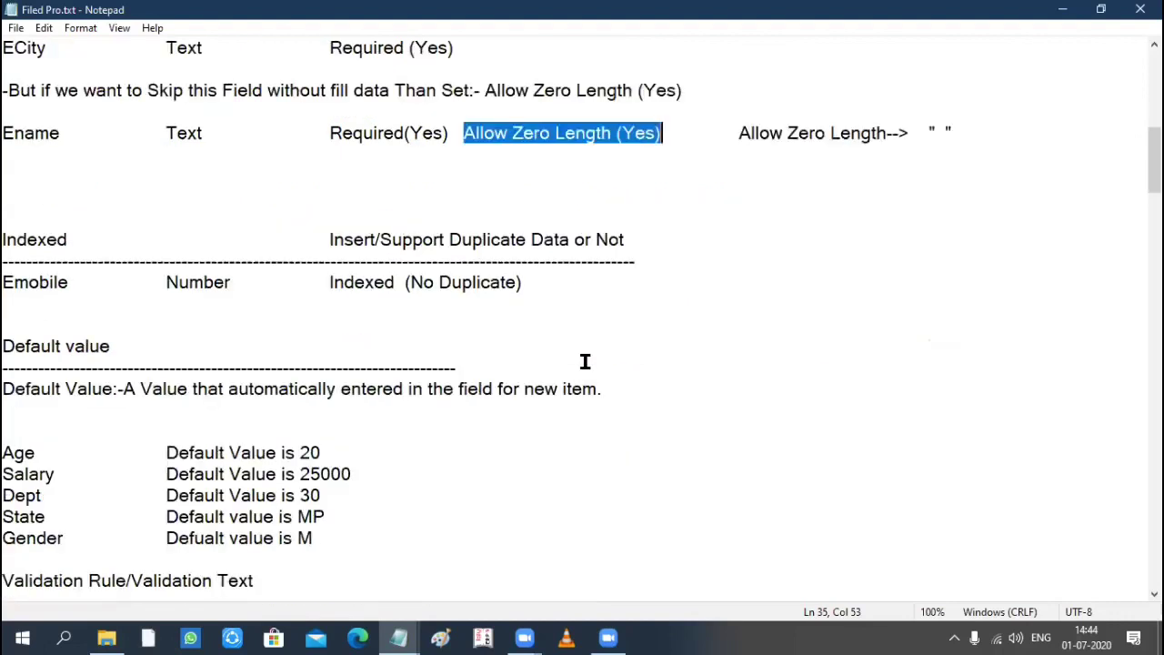
scroll(585, 361, "down", 2)
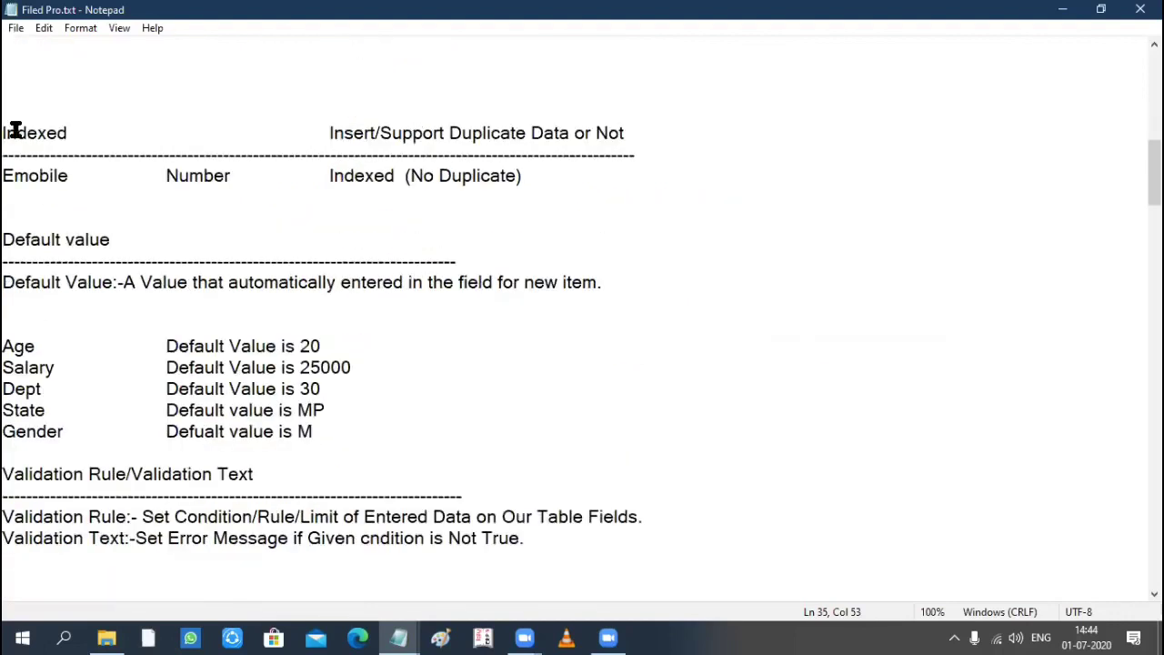
key("ctrl+z")
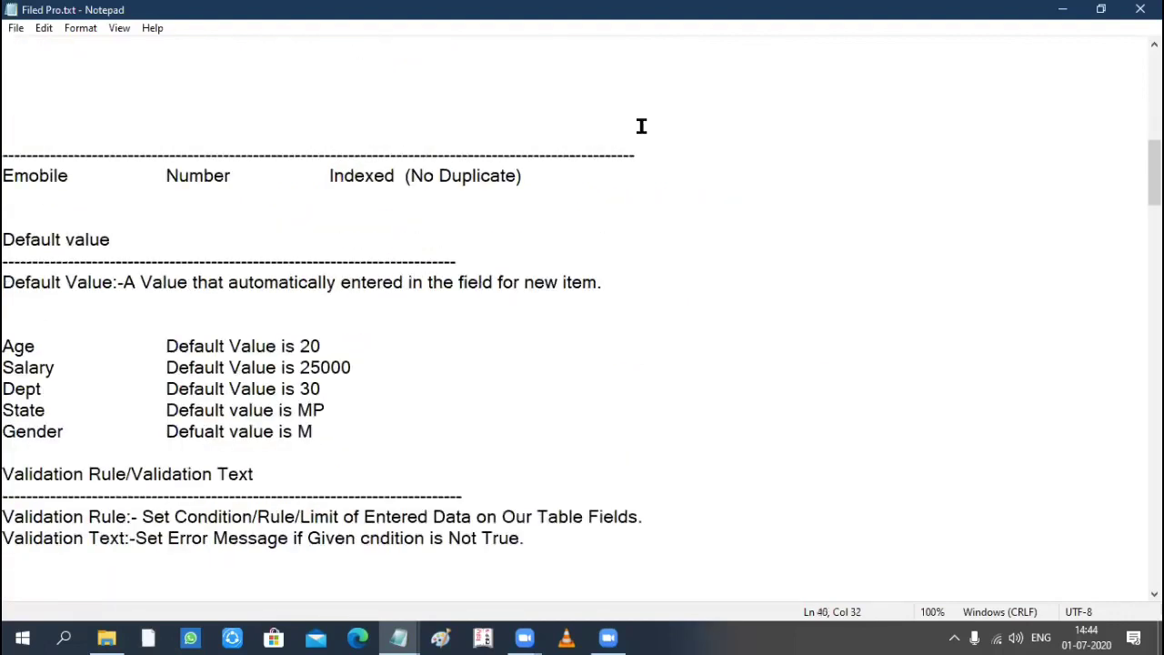
key("ctrl+z")
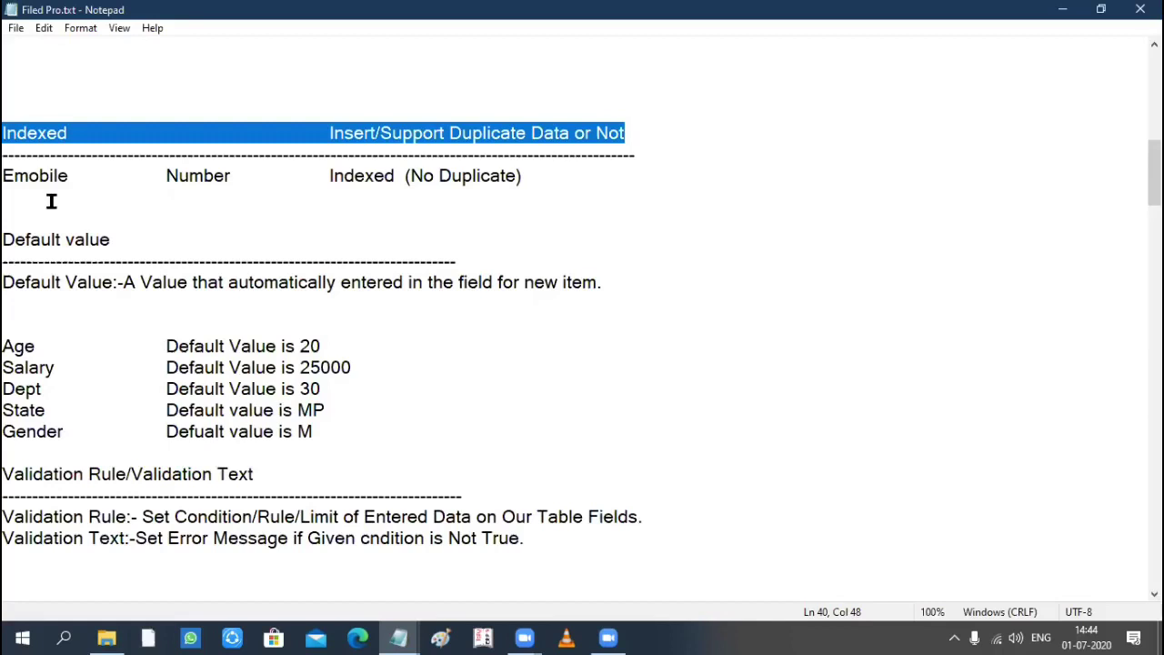
double_click(111, 175)
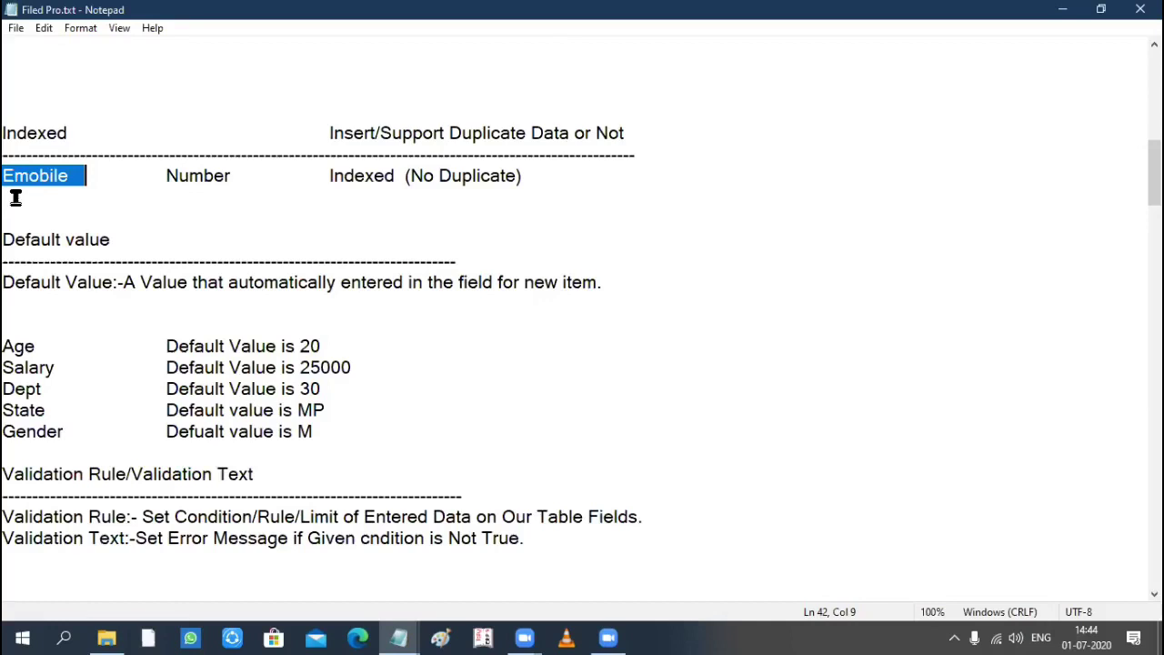
left_click_drag(13, 182, 51, 172)
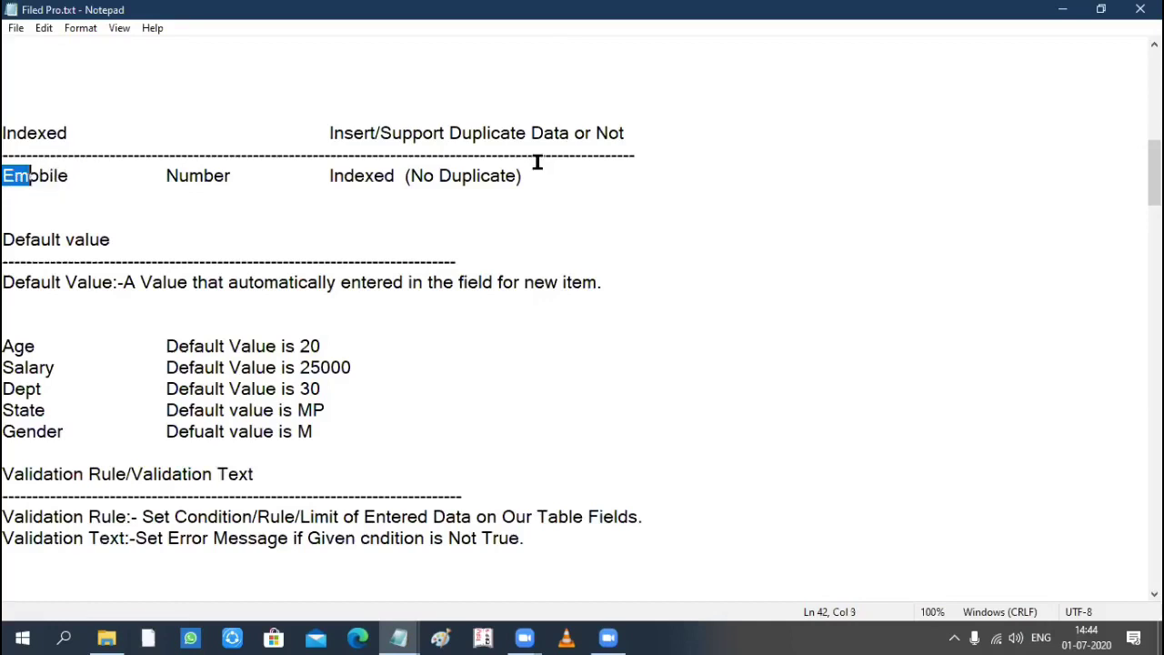
left_click(568, 179, "shift")
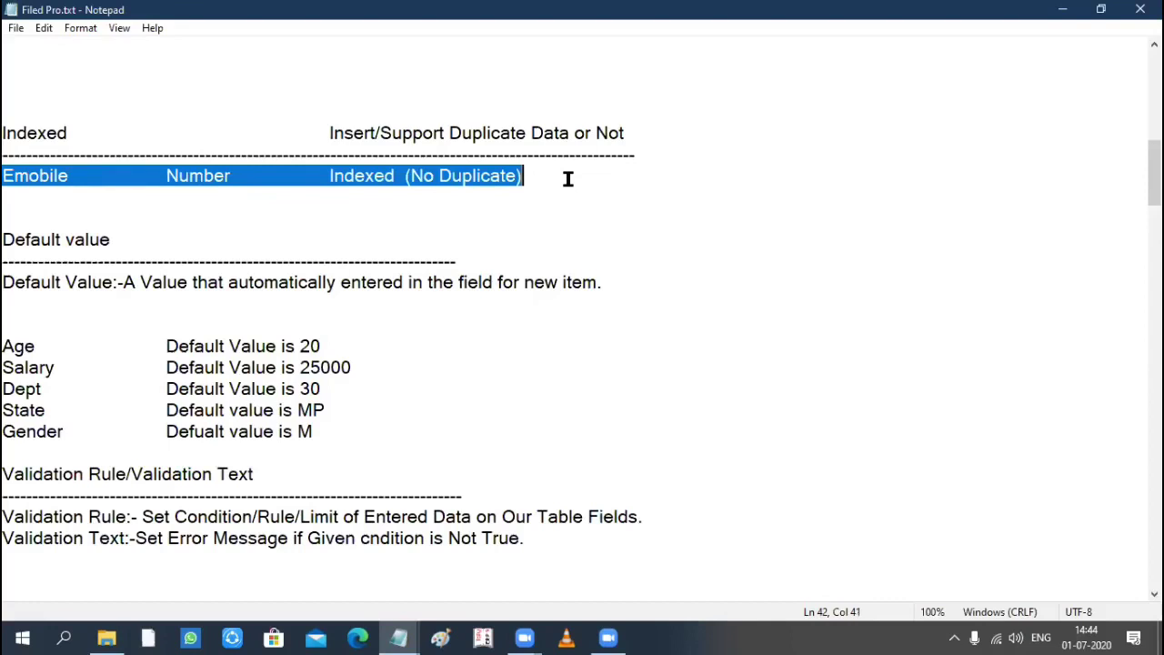
Compare Emobile's Indexed (No Duplicate) setting with the "Insert/Support Duplicate Data or Not" definition.
left_click(331, 177)
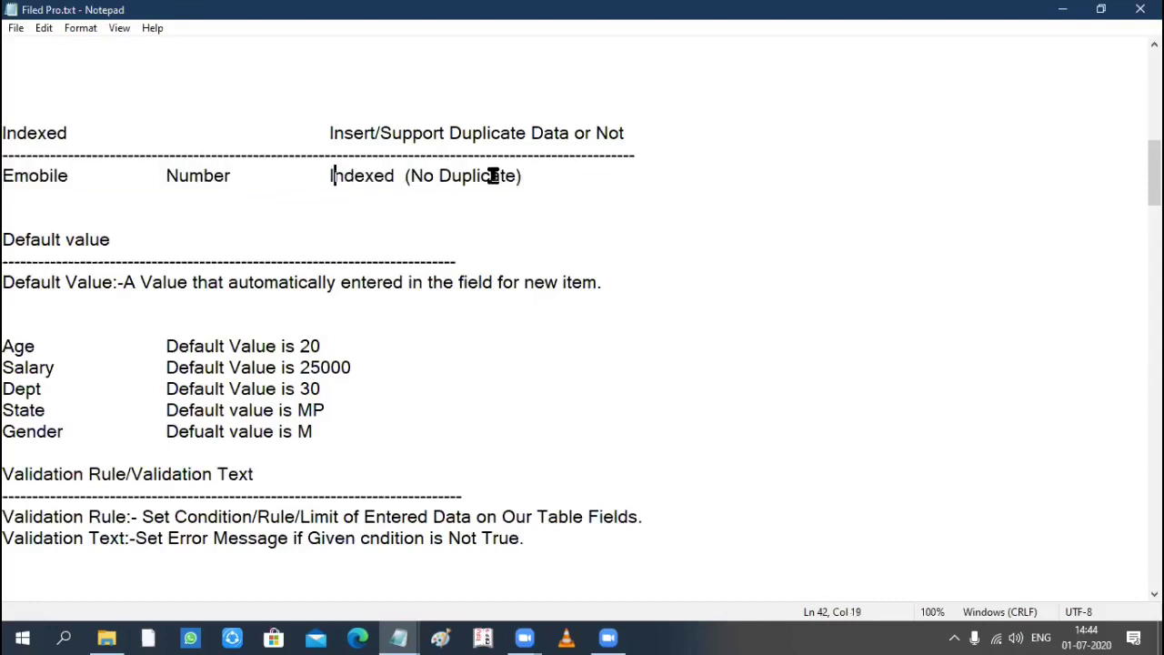
left_click(518, 177, "shift")
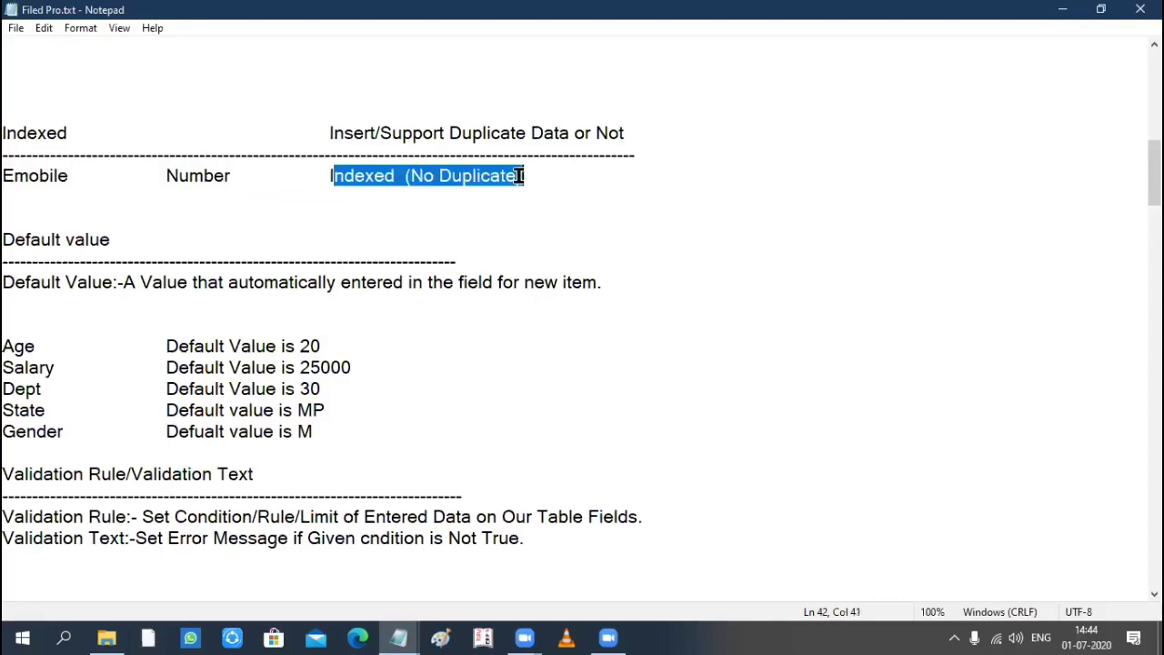
double_click(78, 181)
left_click(331, 176)
left_click_drag(4, 176, 543, 175)
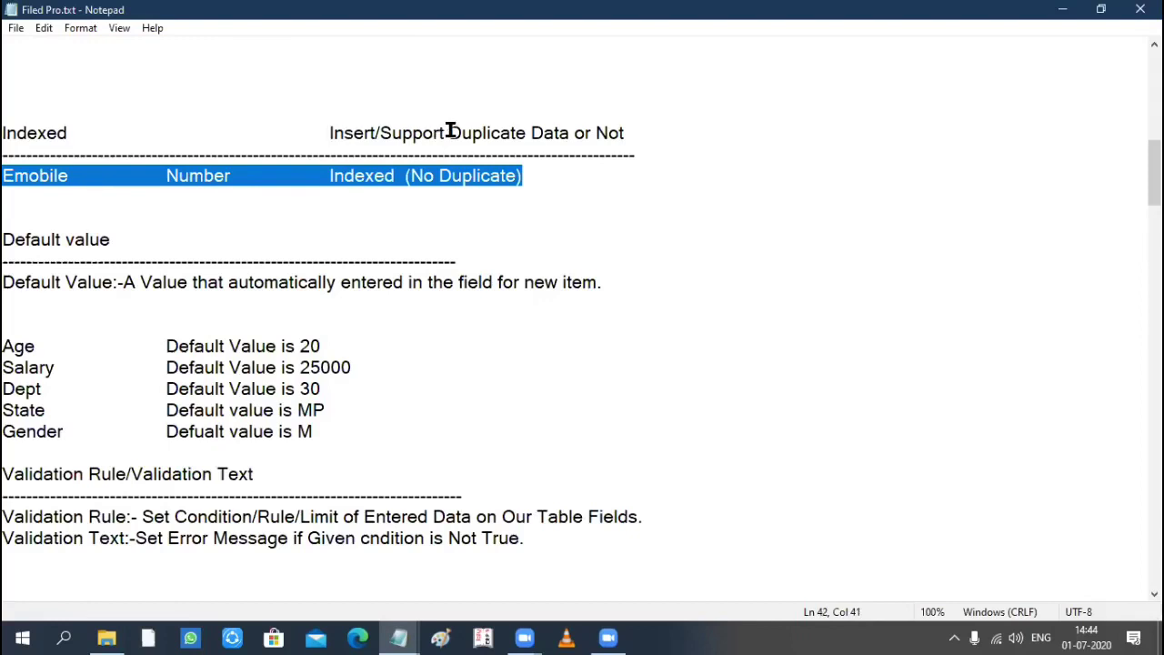
left_click_drag(329, 132, 425, 133)
left_click(488, 133)
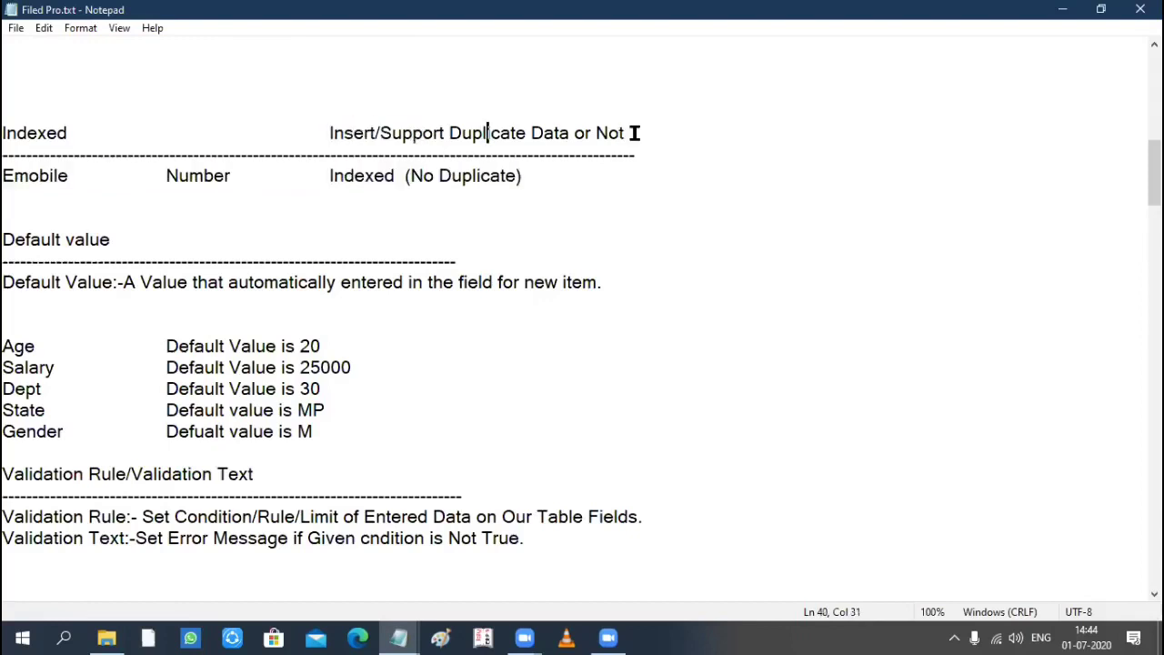
left_click(634, 133, "shift")
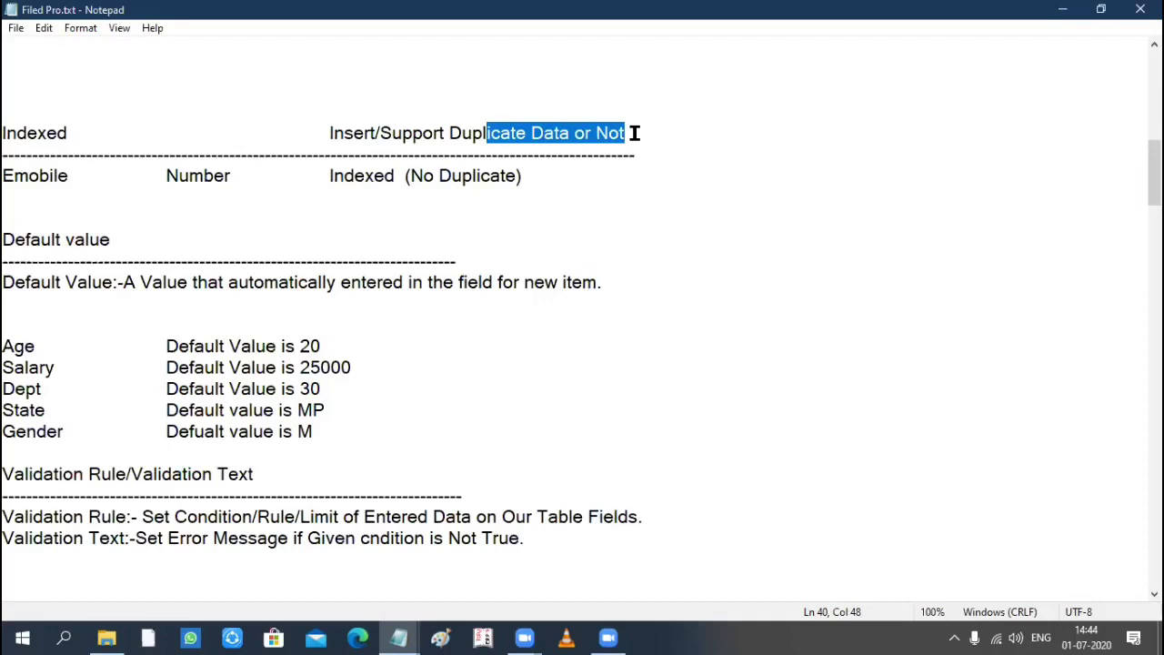
Examine the Default value notes, covering the definition and the Age, Salary, Dept, State and Gender examples.
scroll(634, 133, "down", 2)
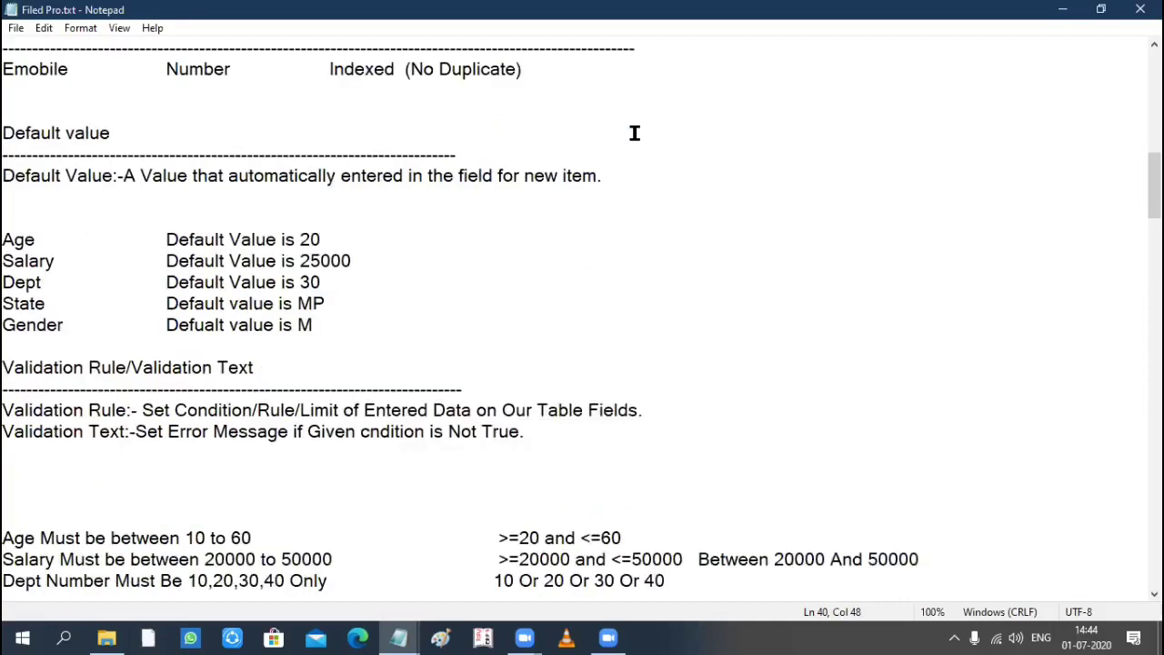
left_click_drag(2, 132, 121, 132)
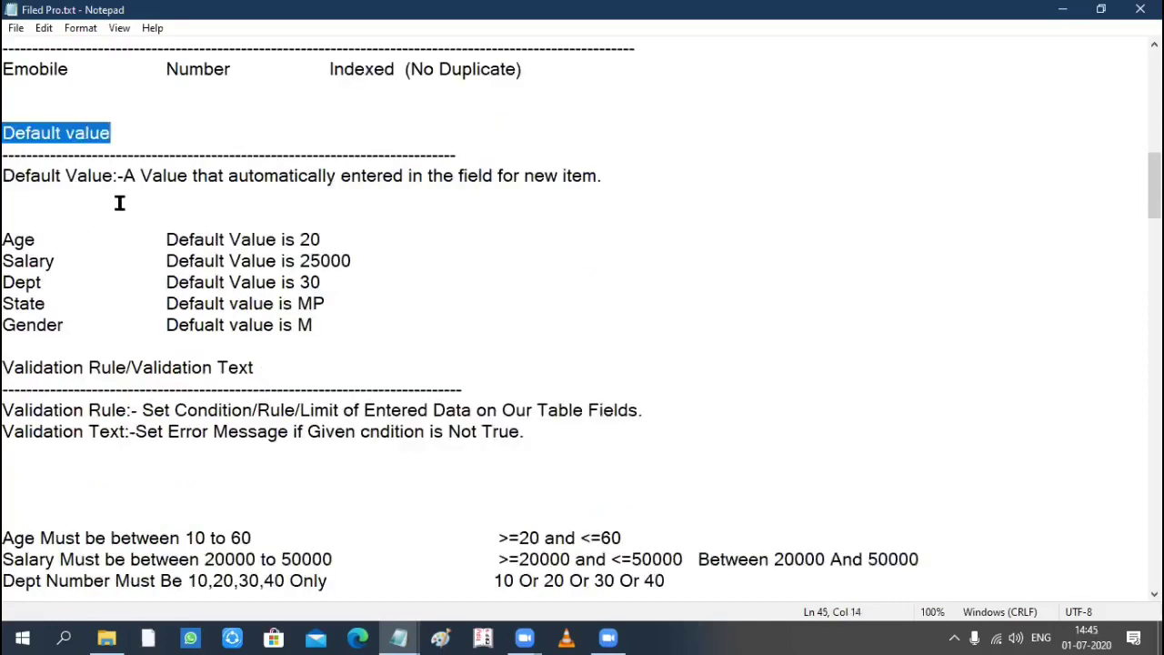
left_click(301, 179)
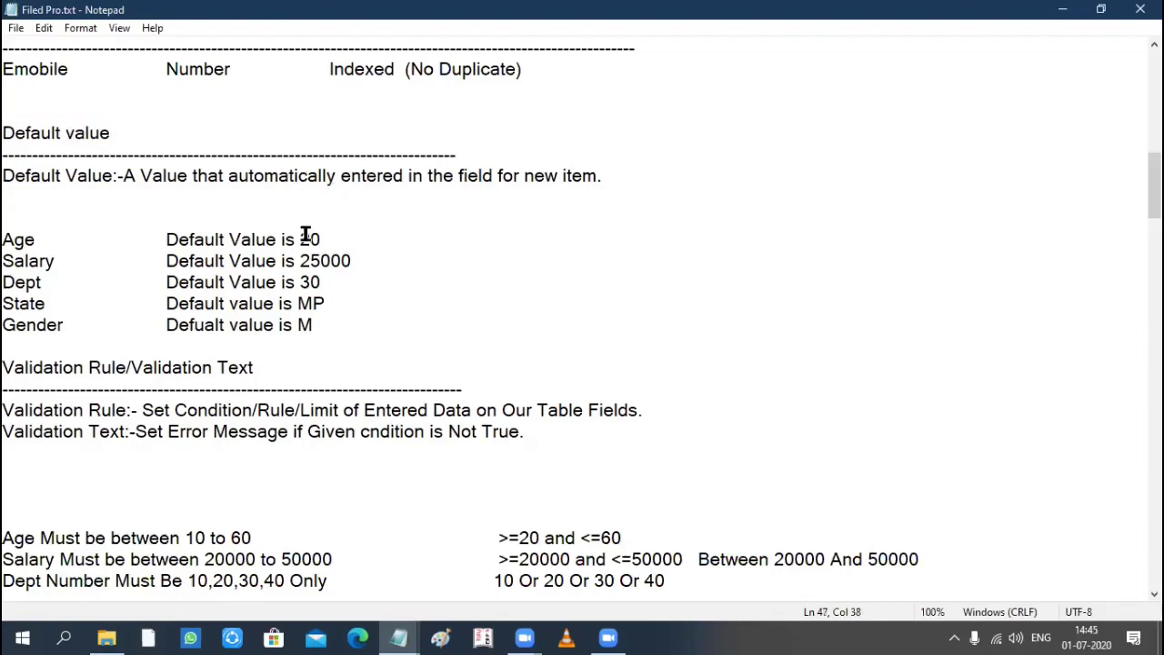
double_click(18, 239)
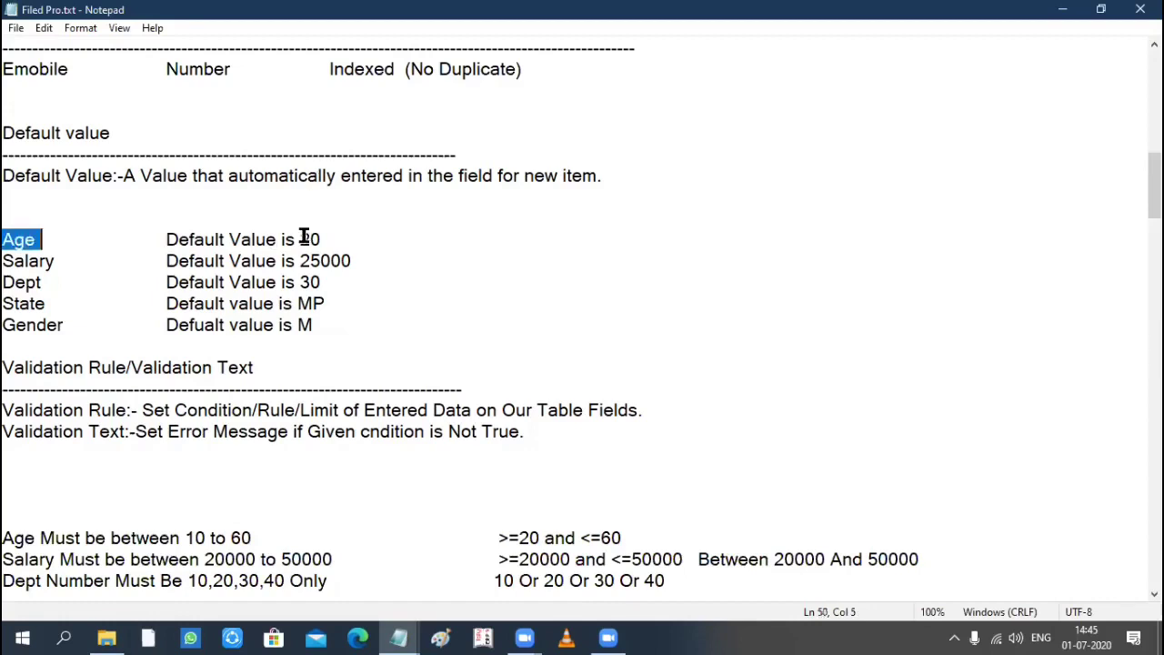
left_click_drag(309, 238, 325, 238)
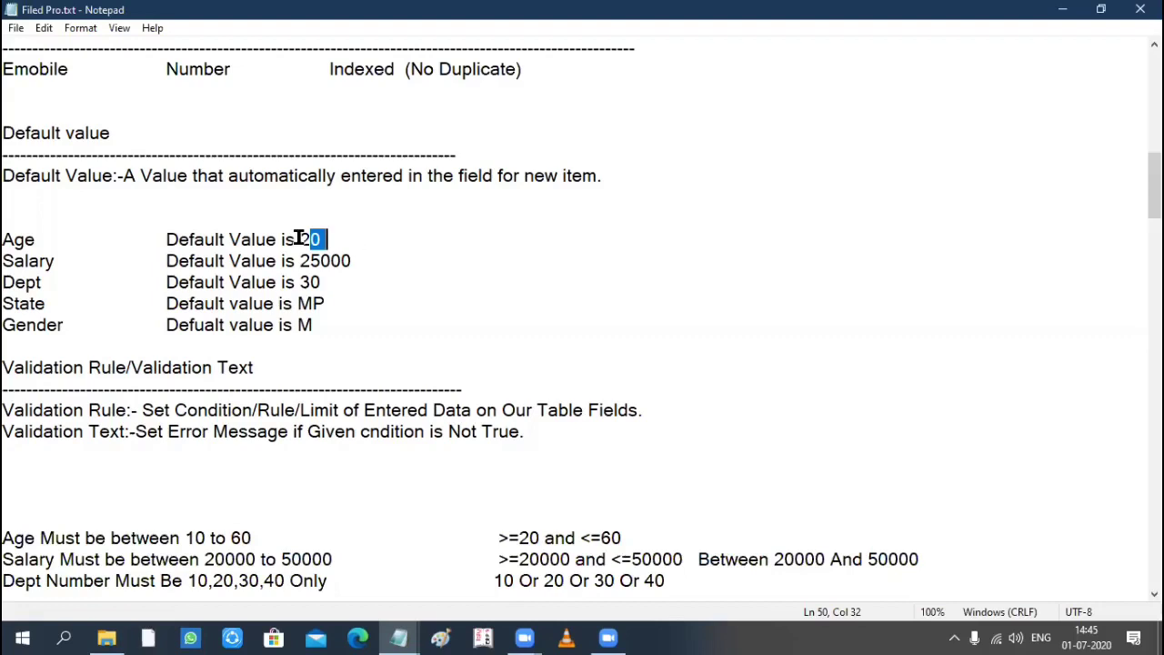
left_click_drag(299, 238, 333, 239)
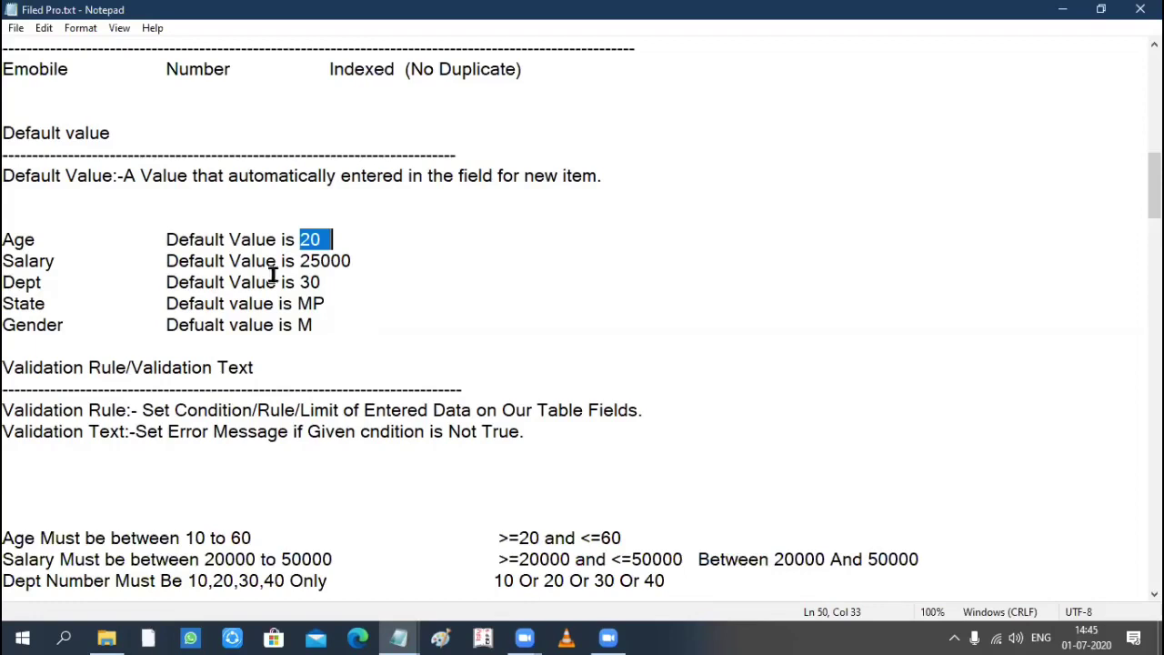
left_click_drag(3, 240, 324, 328)
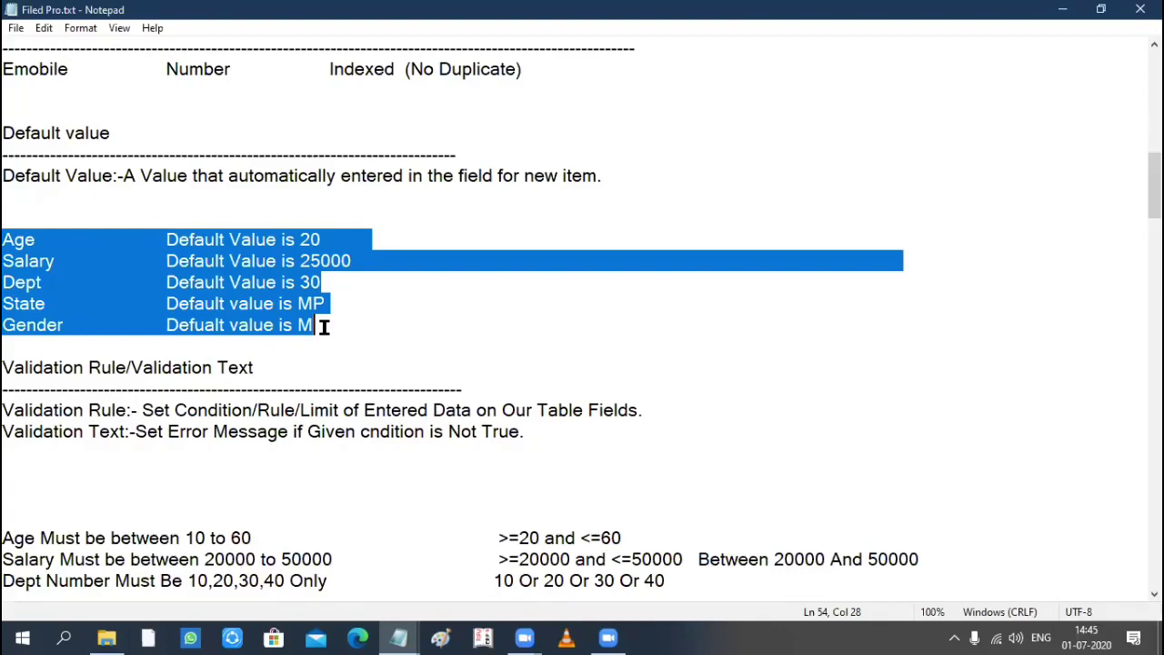
Examine the Validation Rule/Validation Text heading, taking the rule and the text terms separately.
scroll(323, 327, "down", 3)
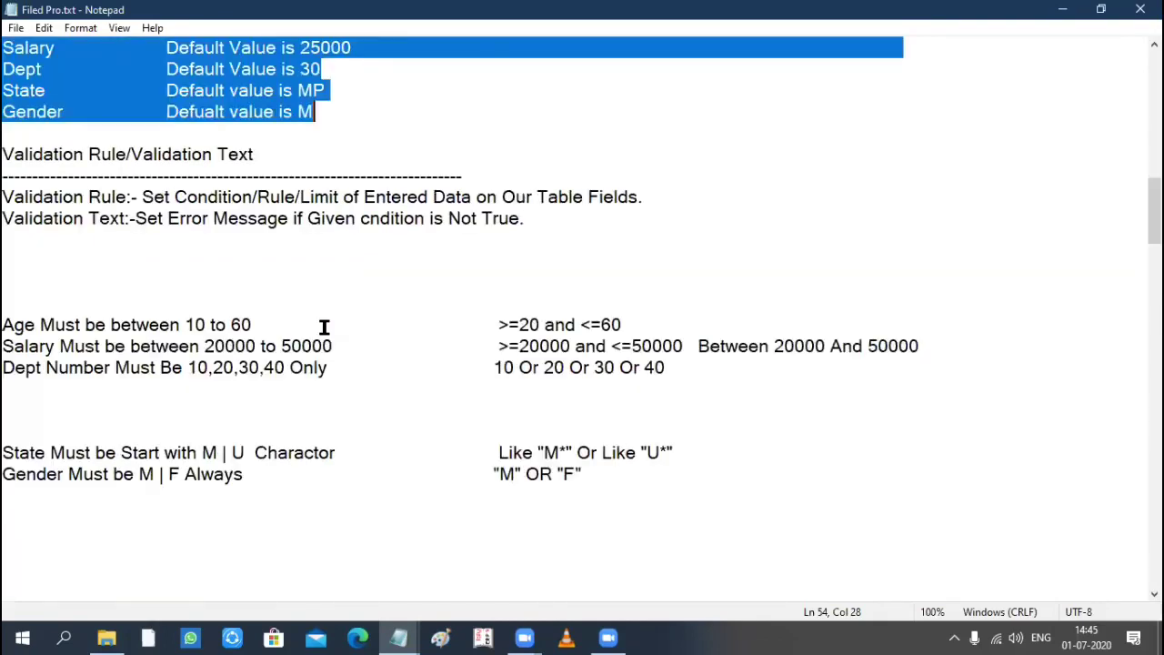
scroll(324, 327, "down", 2)
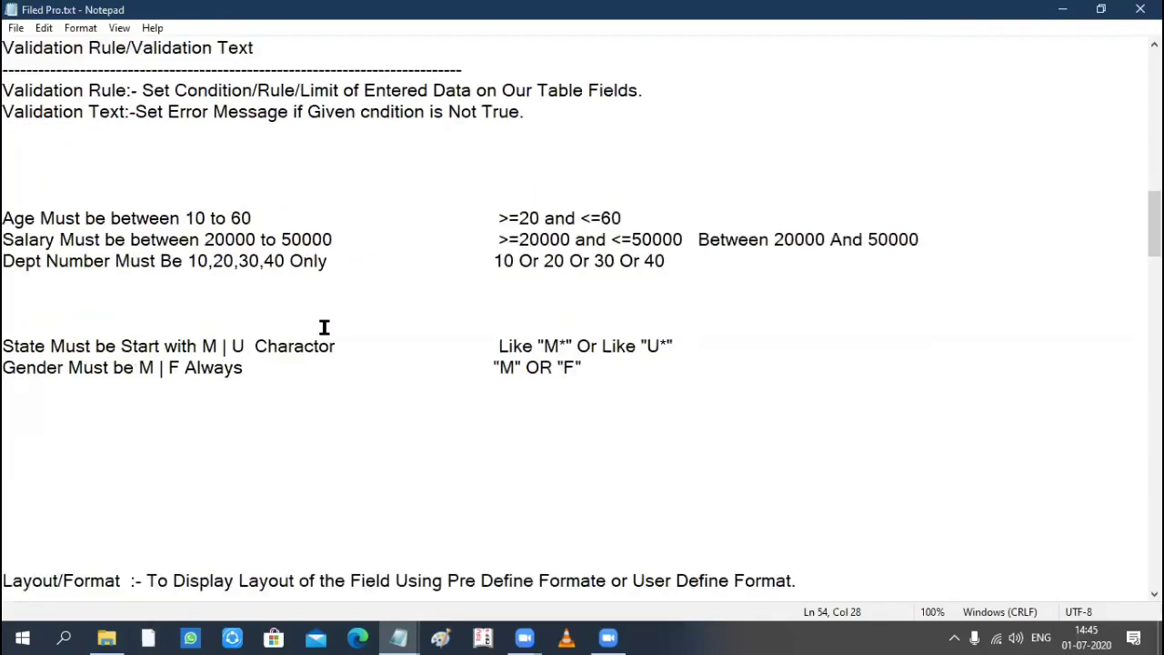
double_click(15, 47)
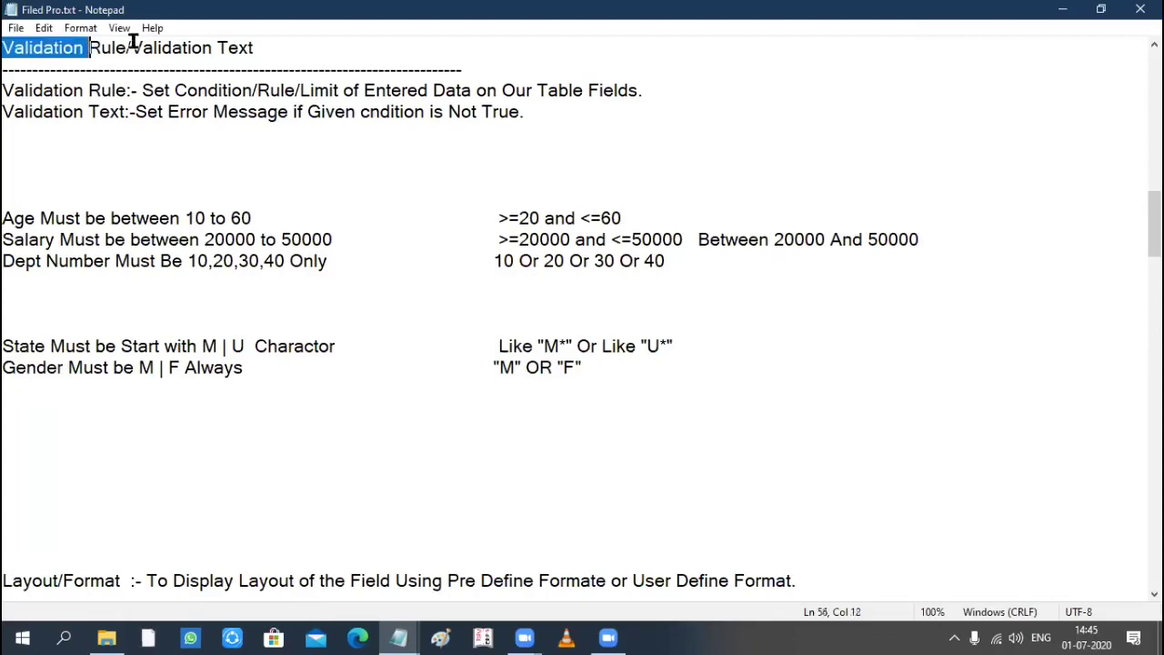
left_click(269, 48, "shift")
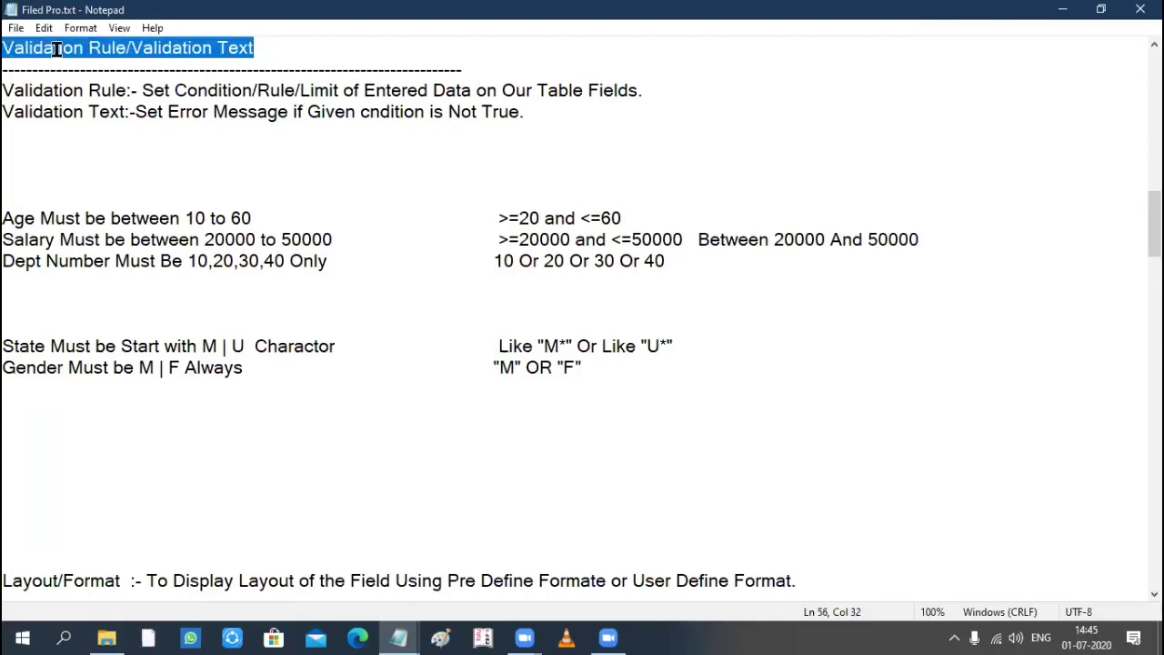
left_click(128, 47, "shift")
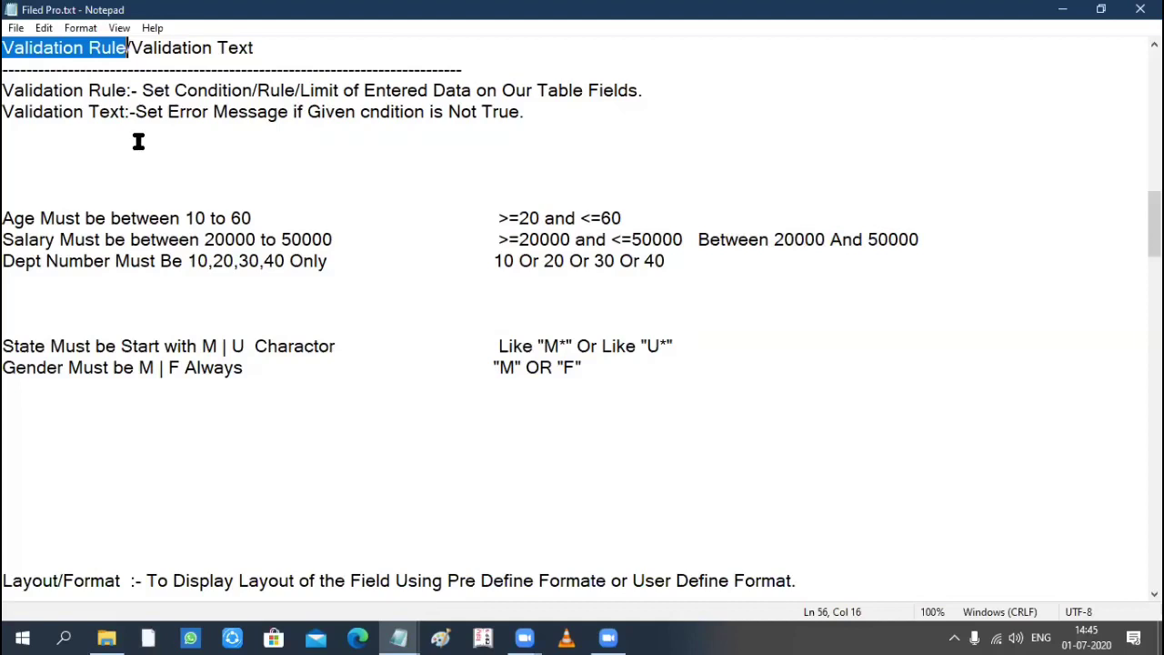
left_click(132, 47)
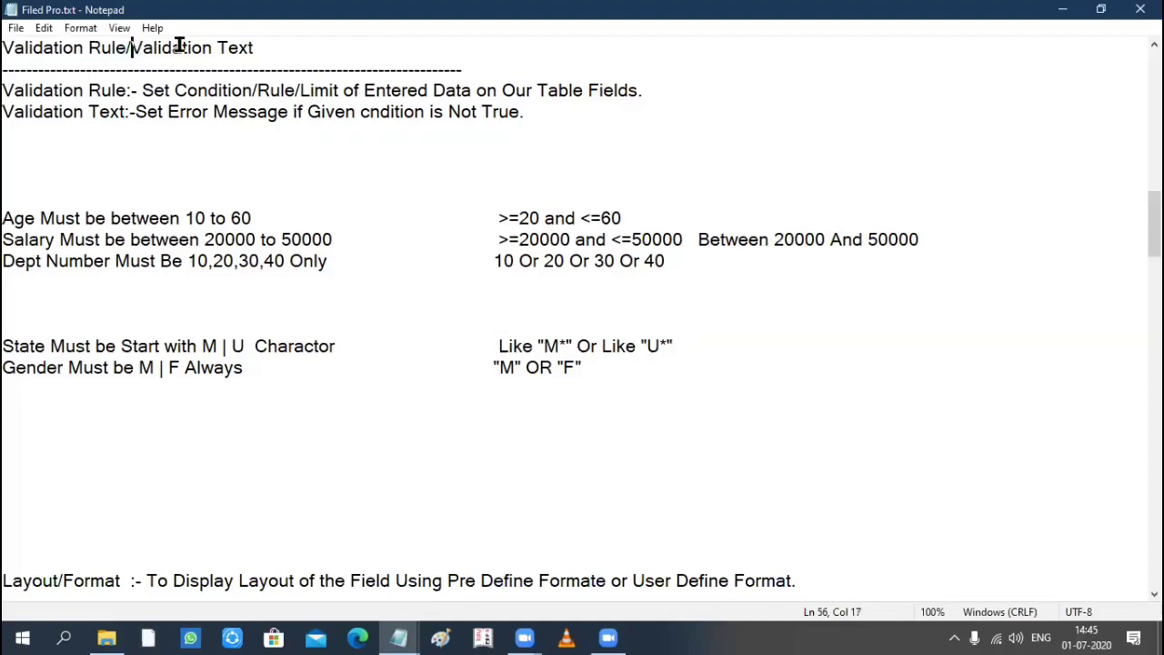
left_click(258, 47, "shift")
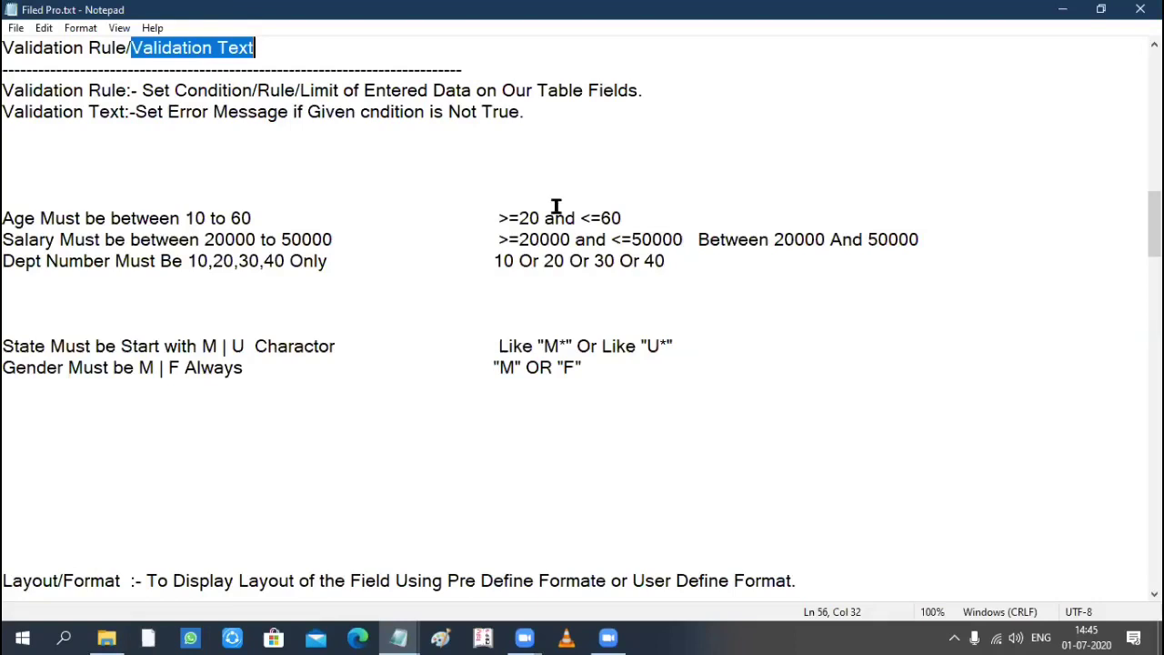
Examine the Age validation example and its rule expression ">=20 and <=60".
left_click_drag(519, 218, 494, 219)
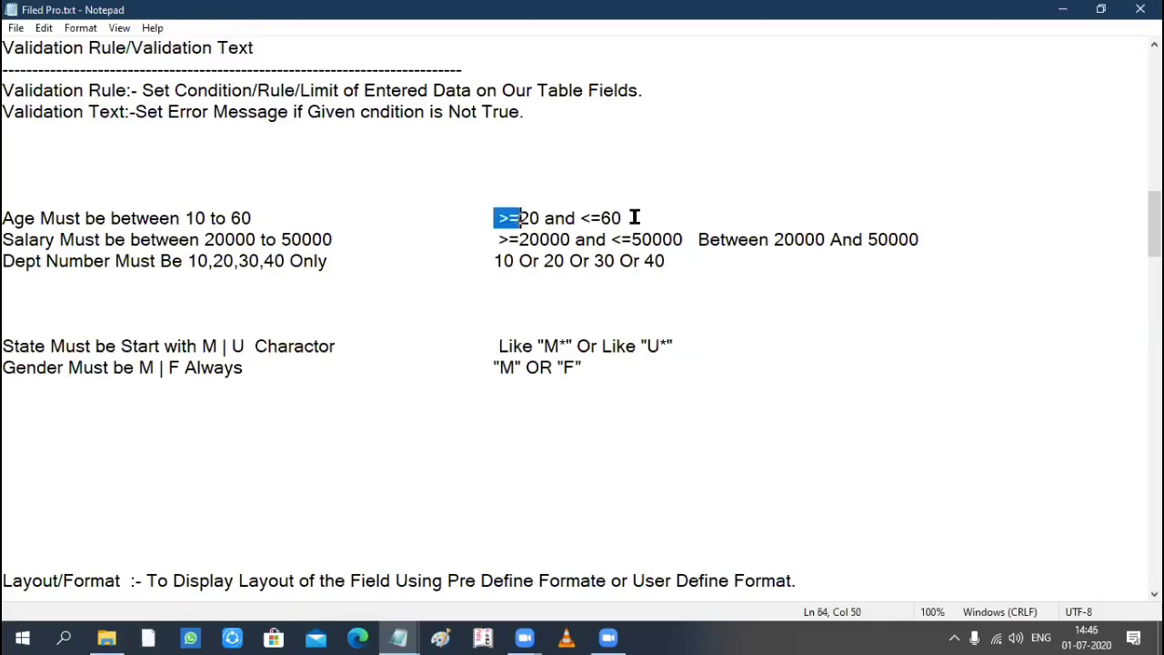
left_click(634, 218, "shift")
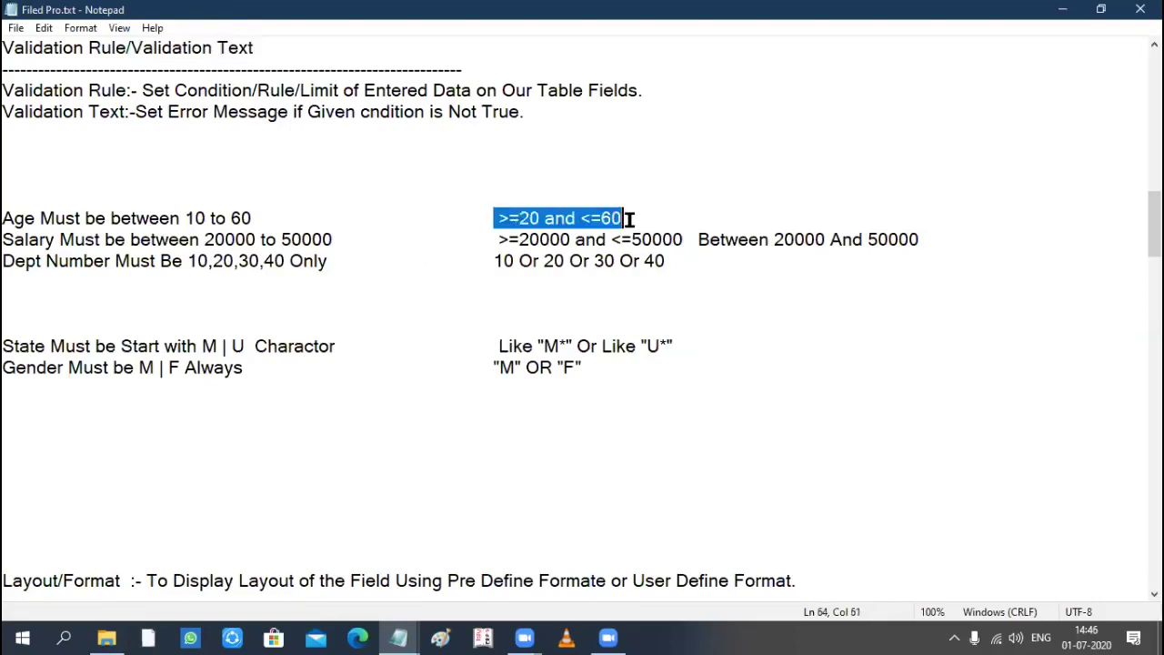
key("shift+Left")
key("shift+Left")
key("shift+Left")
key("shift+Left")
key("shift+Right")
key("shift+Right")
key("shift+Right")
key("shift+Right")
double_click(15, 215)
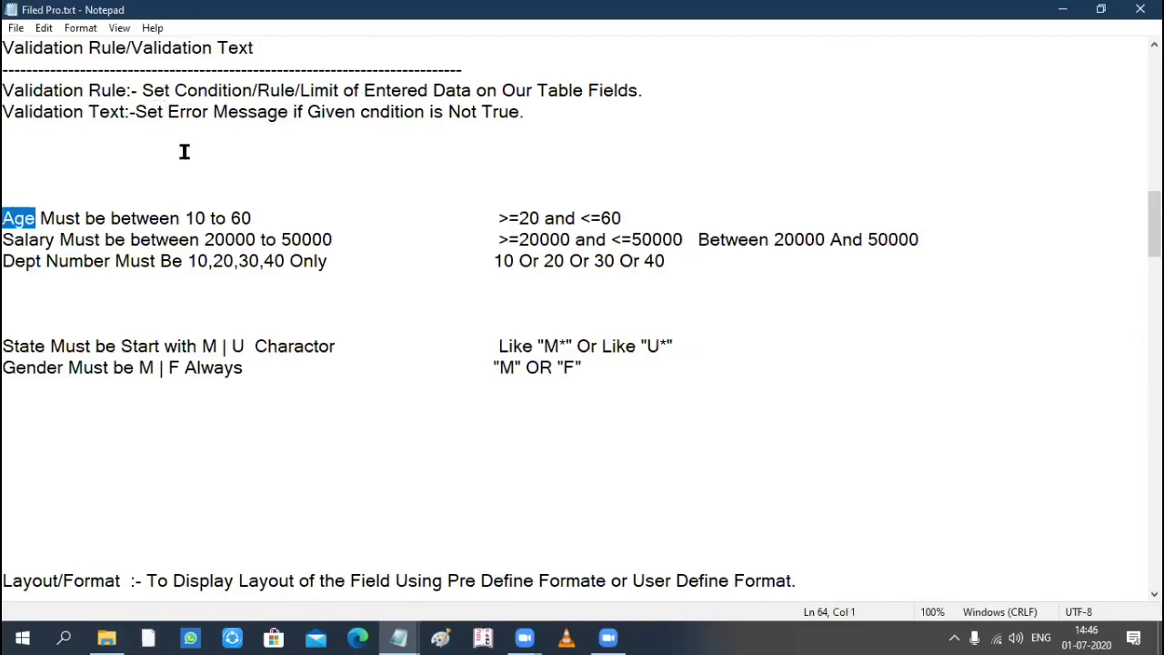
left_click(632, 220)
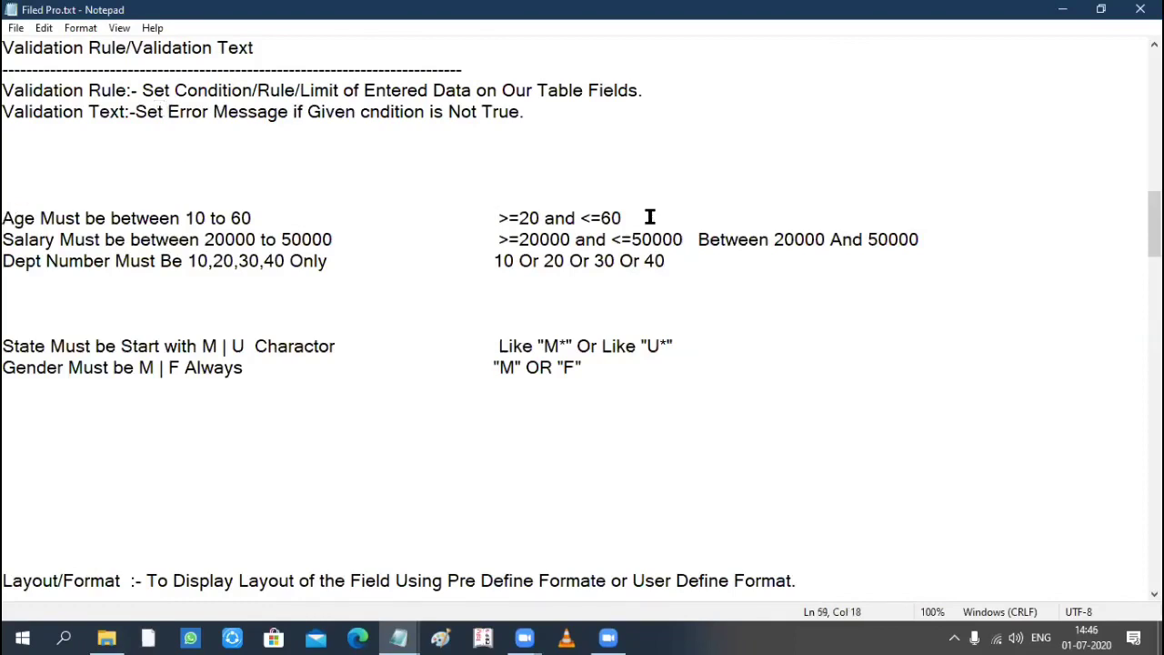
Relate the Age rule ">=20 and <=60" to the Validation Text term and the Age example line.
left_click_drag(495, 218, 650, 217)
left_click(649, 217)
left_click_drag(479, 213, 634, 214)
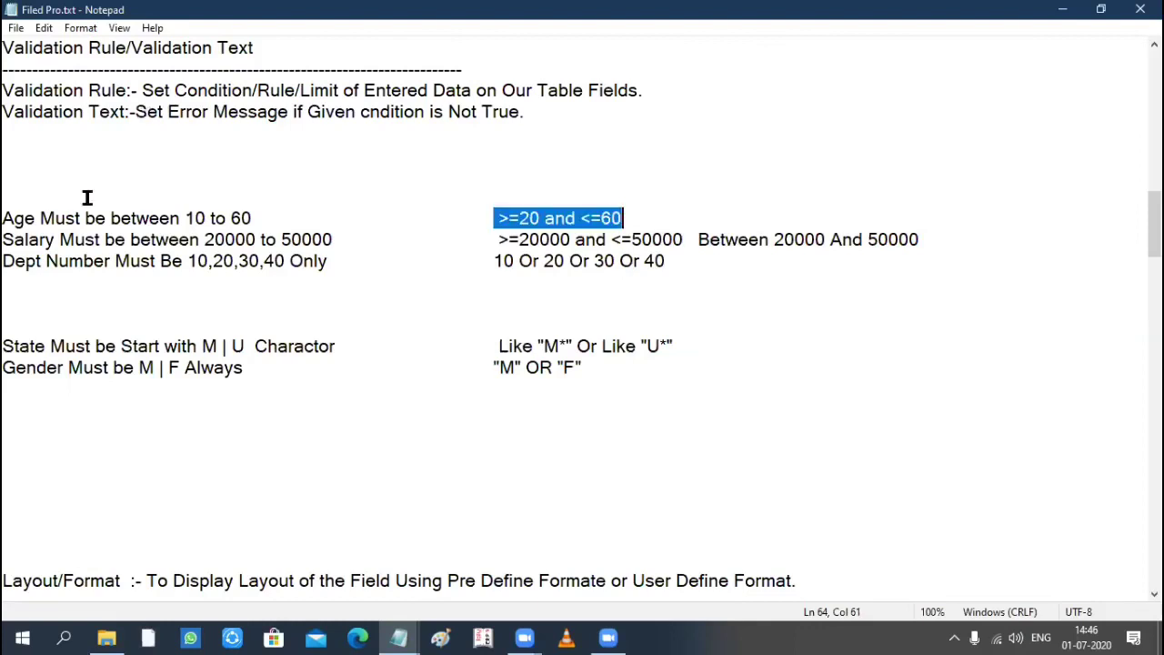
left_click_drag(4, 111, 132, 111)
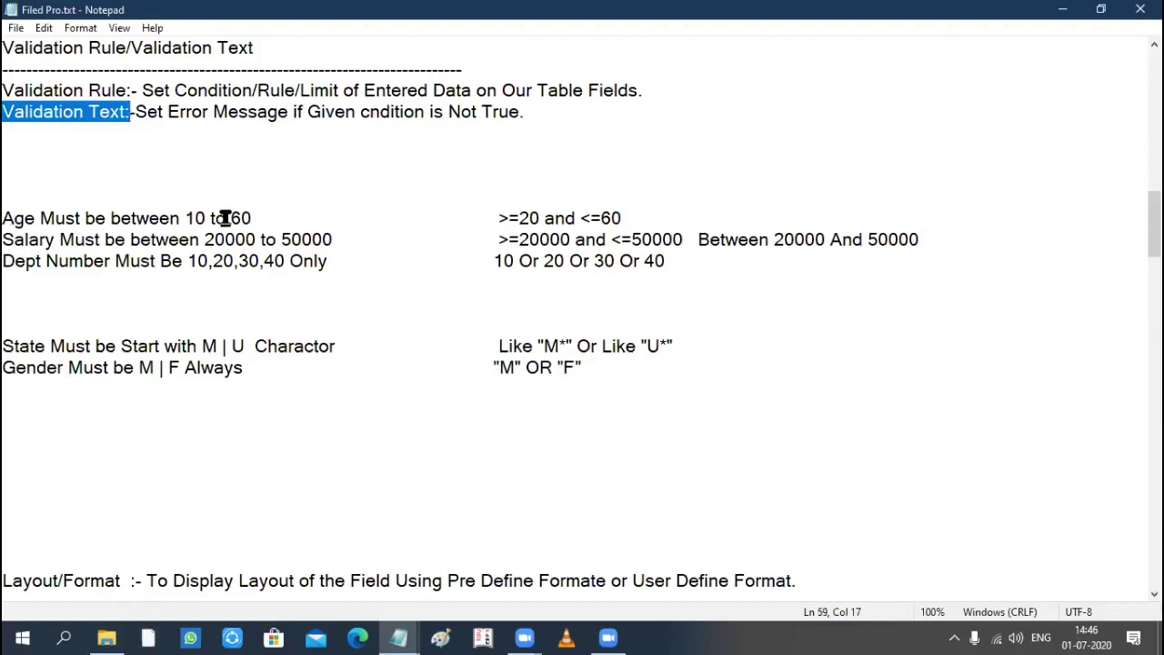
triple_click(25, 226)
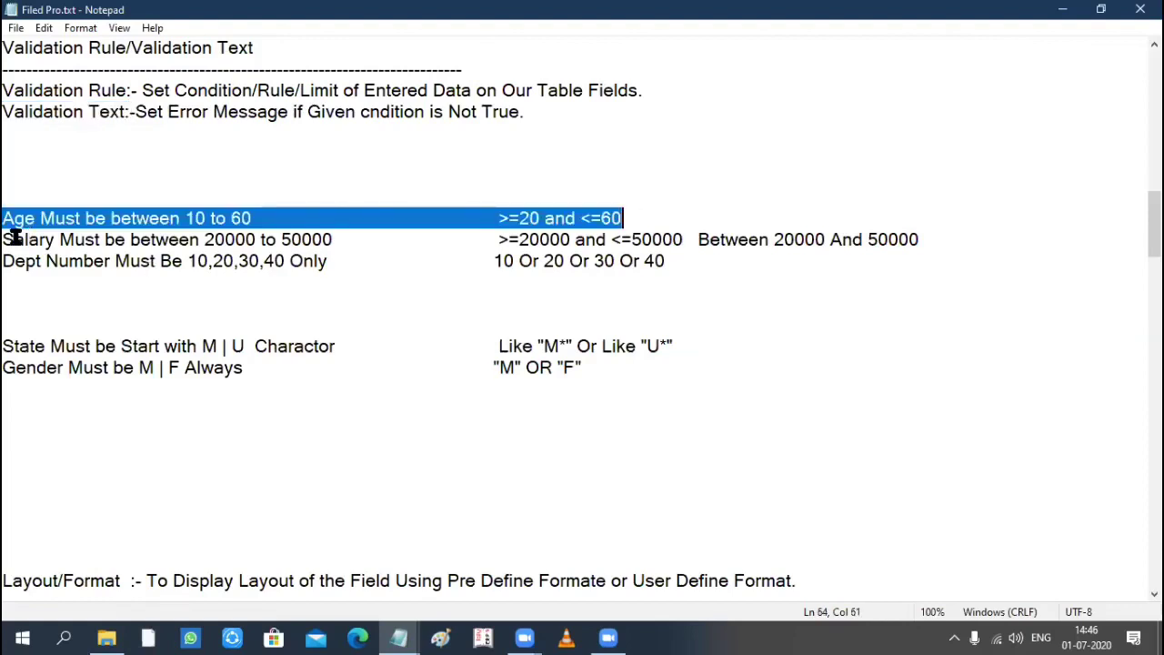
Examine the remaining validation examples for Salary, Dept Number, State and Gender together with their rule expressions.
left_click_drag(4, 240, 515, 255)
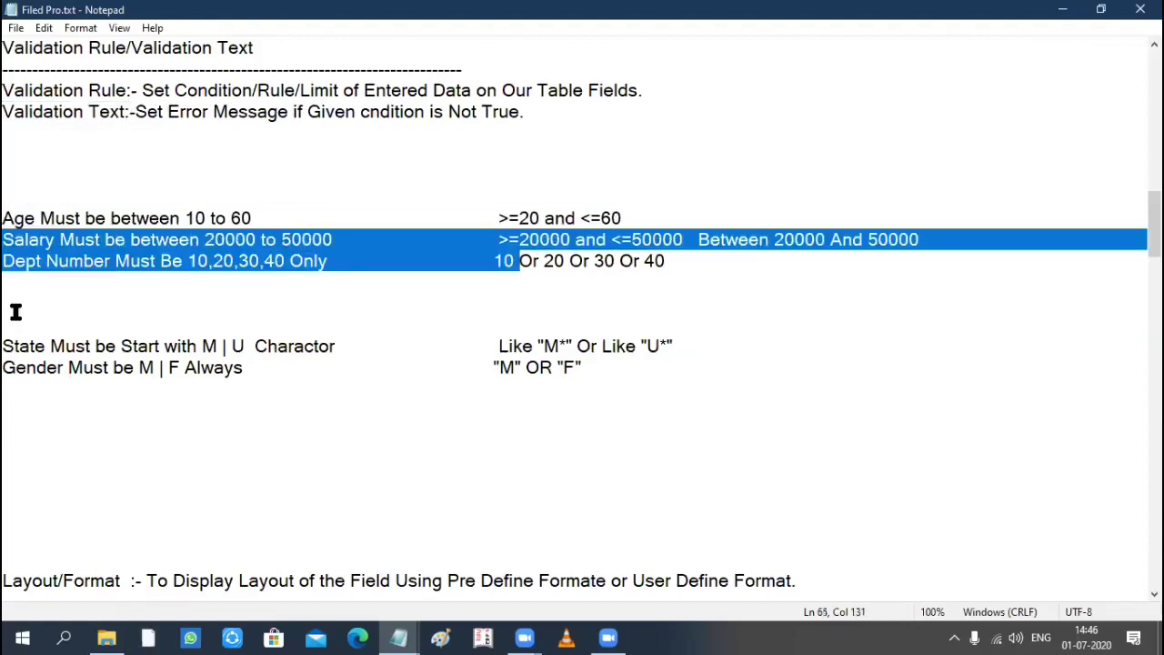
left_click(15, 347)
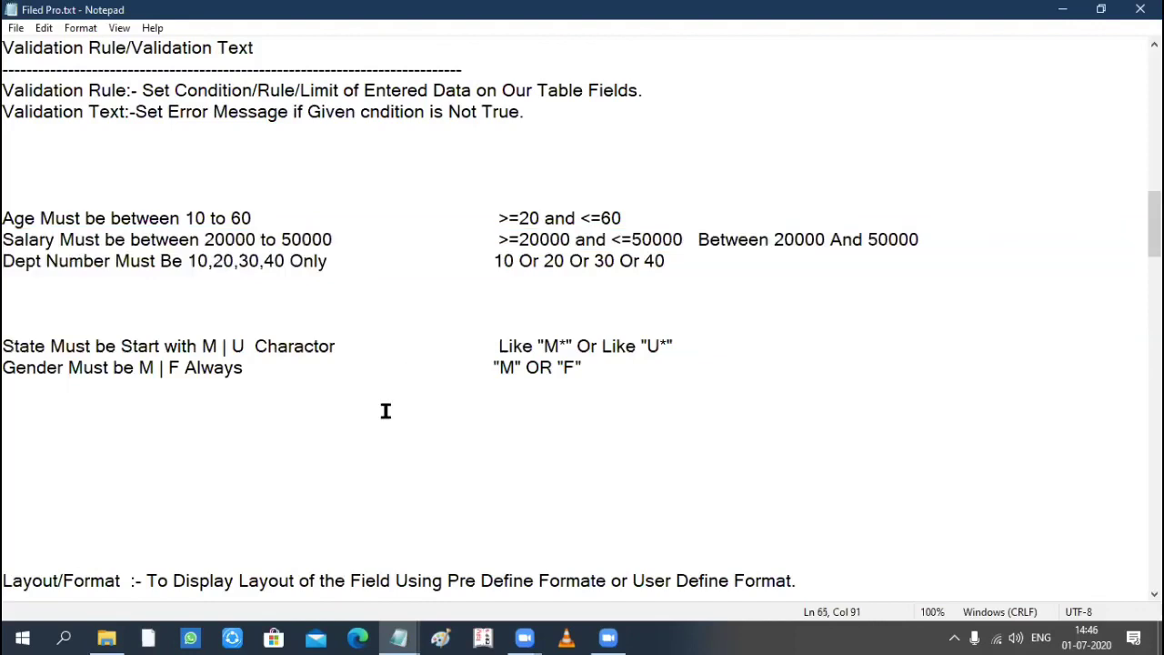
key("shift+Down")
key("shift+Down")
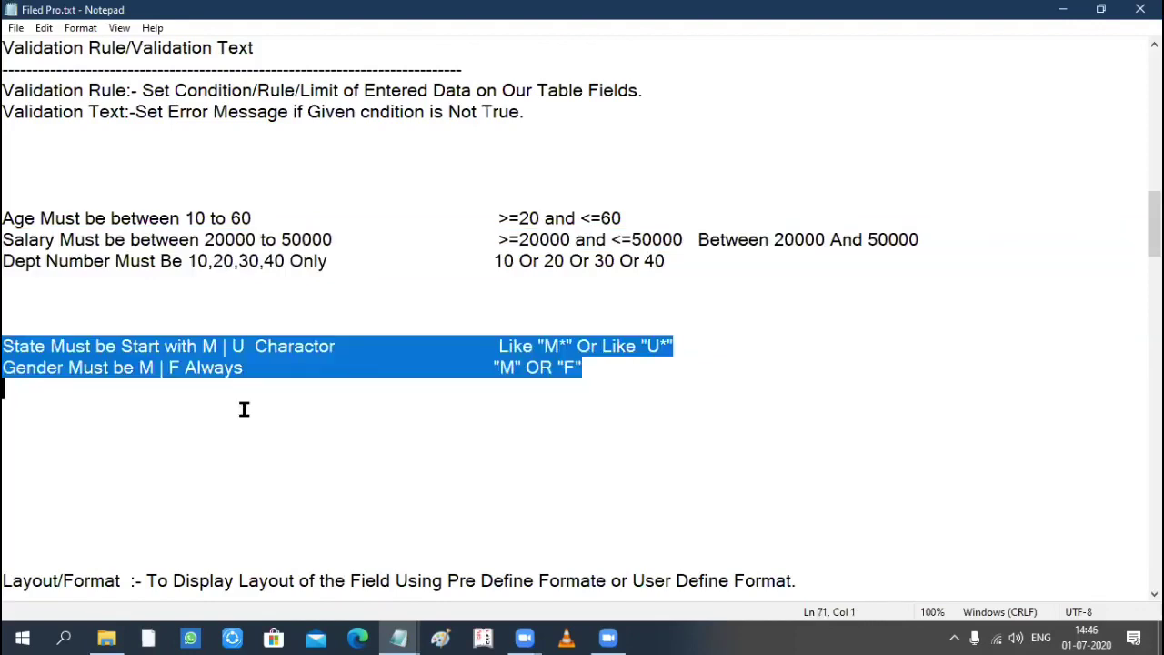
Find the Layout/Format section in the notes and examine its heading.
scroll(244, 409, "down", 7)
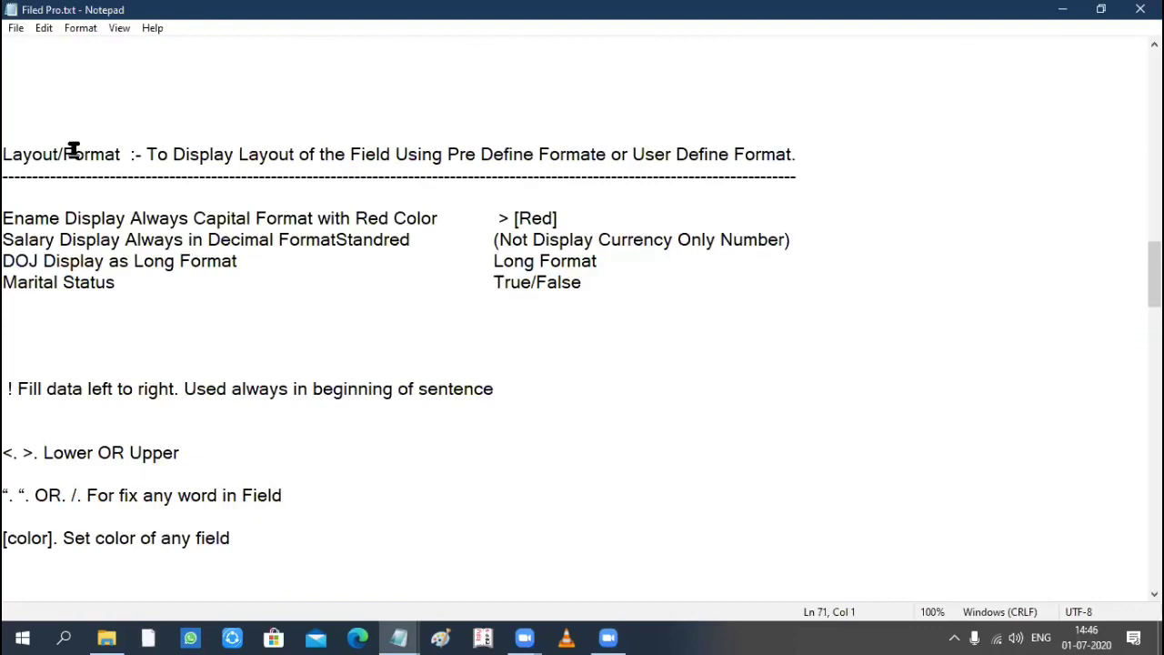
left_click_drag(60, 154, 107, 154)
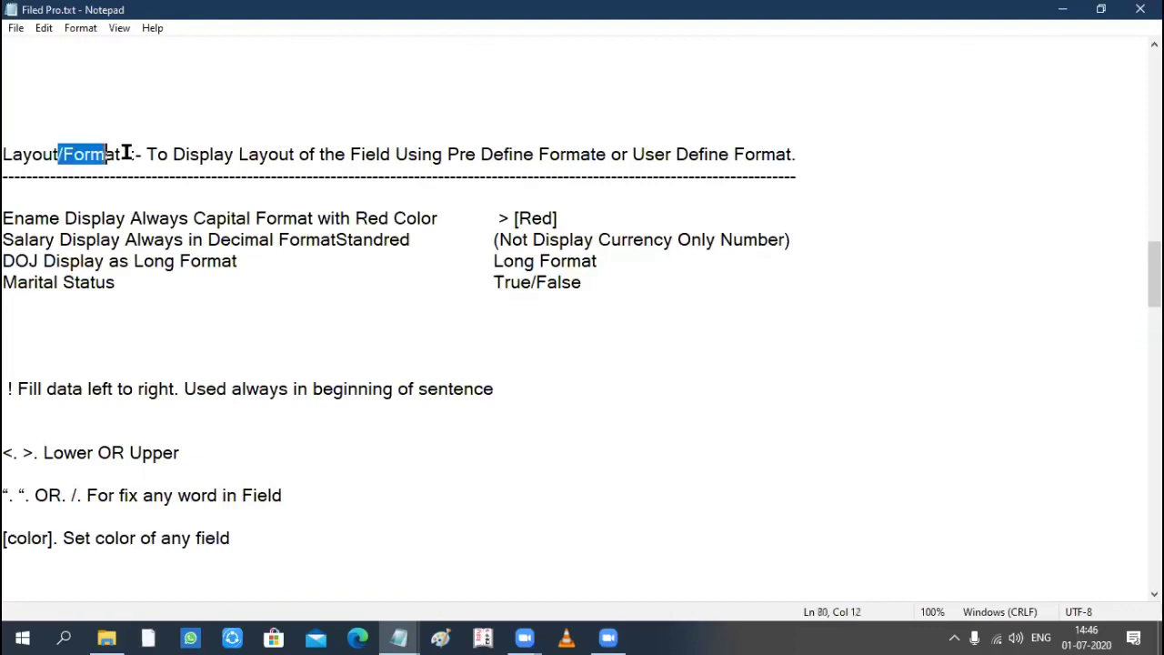
key("ctrl+shift+Right")
Insert 15 blank lines between the Marital Status example and the "! Fill data left to right" note.
left_click(16, 339)
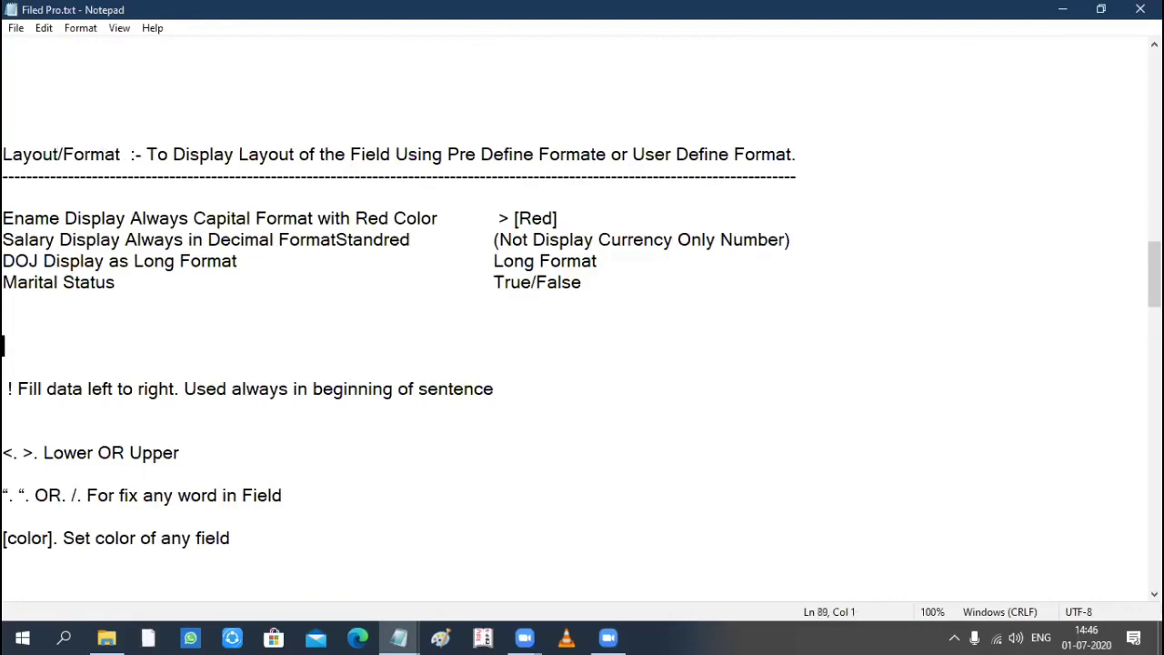
key("Return")
key("Return")
key("Return")
key("Return")
key("Return")
key("Return")
key("Return")
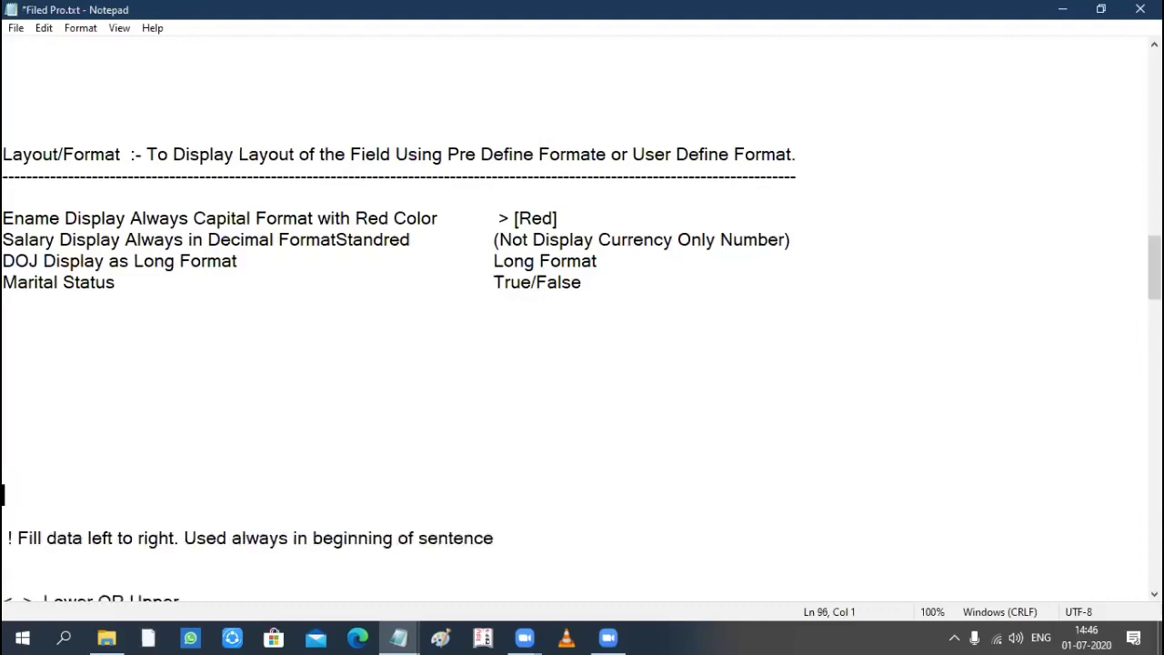
key("Return")
key("Return")
key("Return")
key("Return")
key("Return")
key("Return")
key("Return")
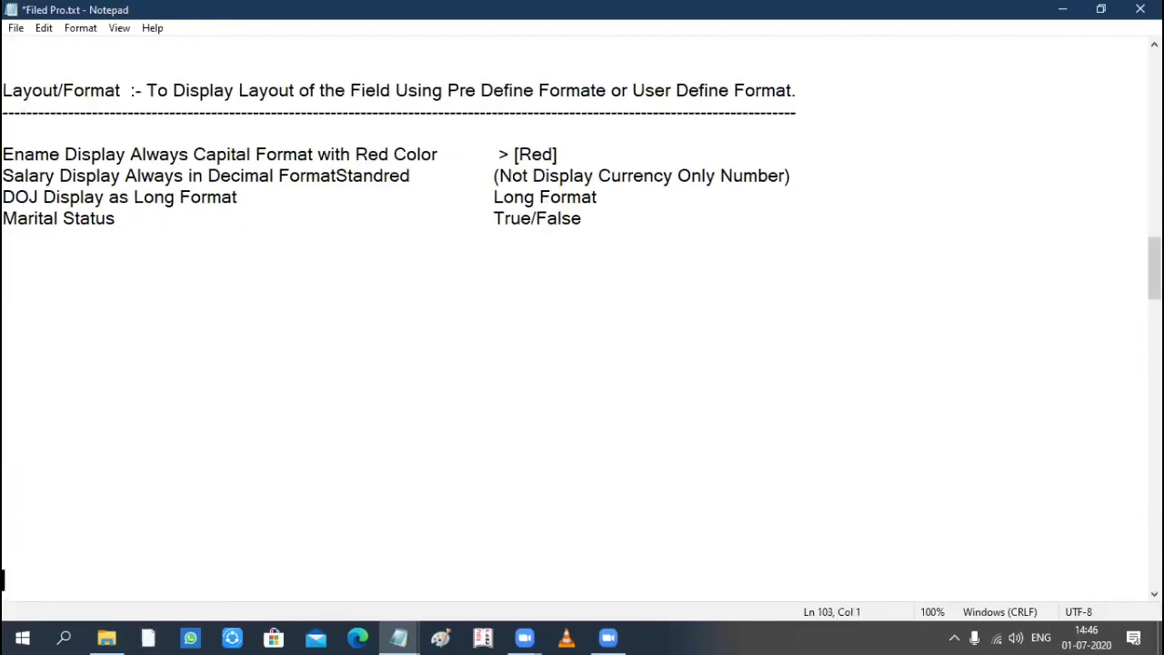
key("Return")
Examine the Layout/Format definition, covering the term and the display of a field in predefined or user-defined formats.
left_click(7, 70)
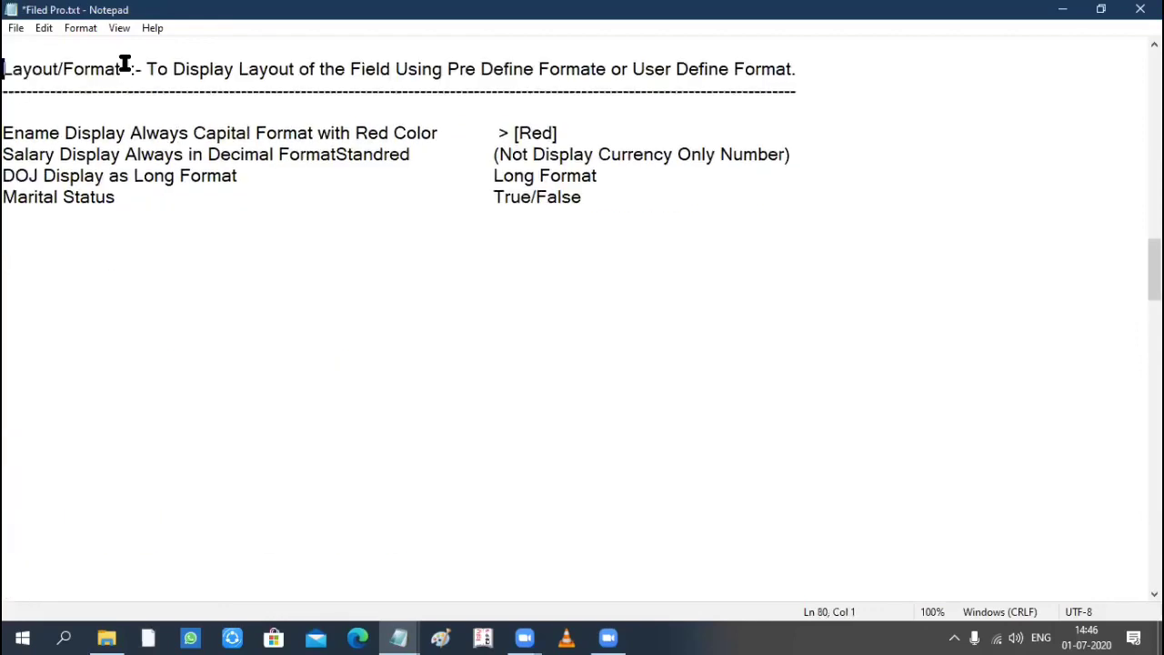
left_click(125, 65, "shift")
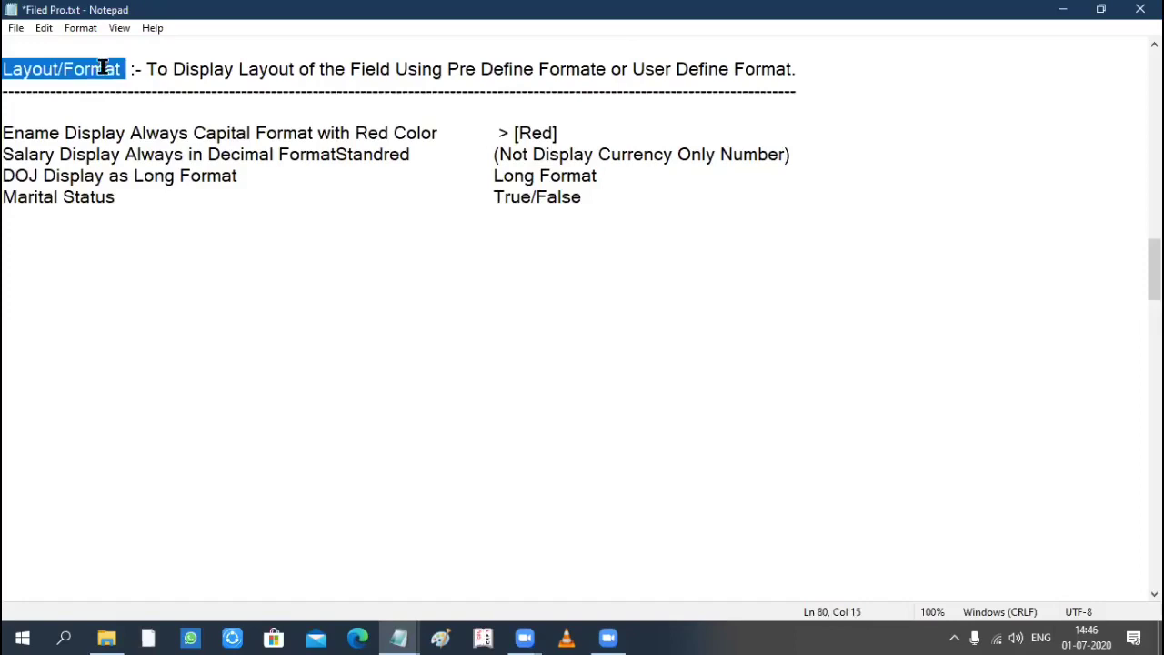
left_click(119, 68)
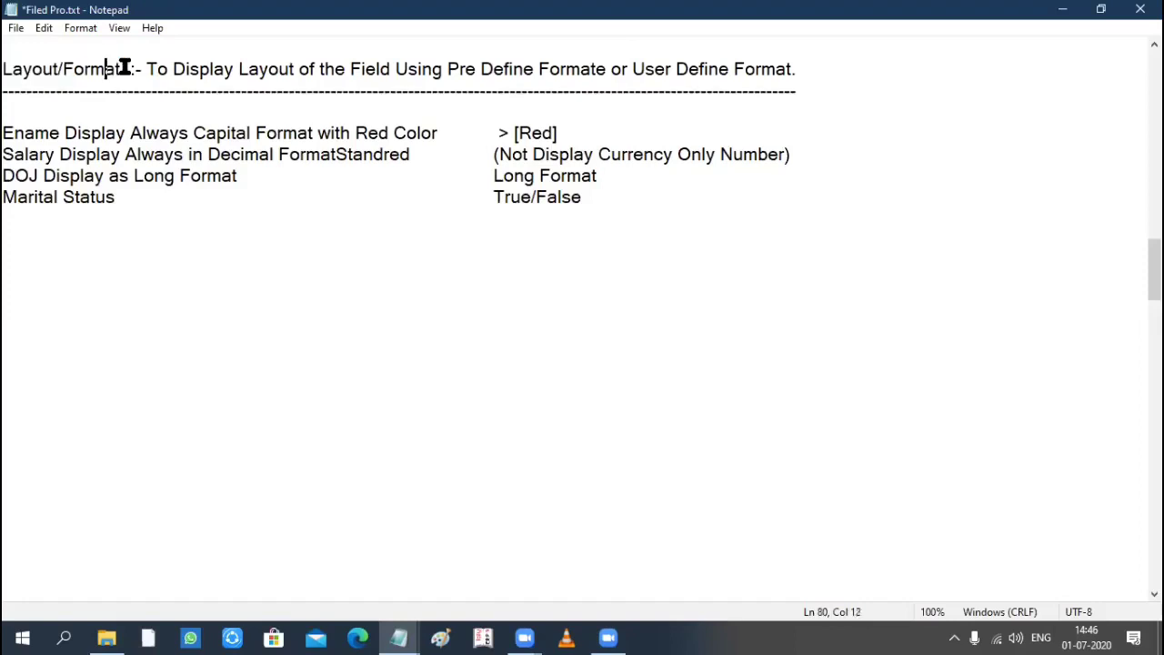
double_click(124, 68)
left_click(250, 69)
key("shift+Right")
key("shift+Right")
key("shift+Right")
key("shift+Right")
key("shift+Right")
key("shift+Right")
key("shift+Right")
key("shift+Right")
key("shift+Right")
key("shift+Right")
key("shift+Right")
key("shift+Right")
key("shift+Right")
key("shift+Right")
key("shift+Right")
key("shift+Right")
key("shift+Right")
key("shift+Right")
key("shift+Right")
key("shift+Right")
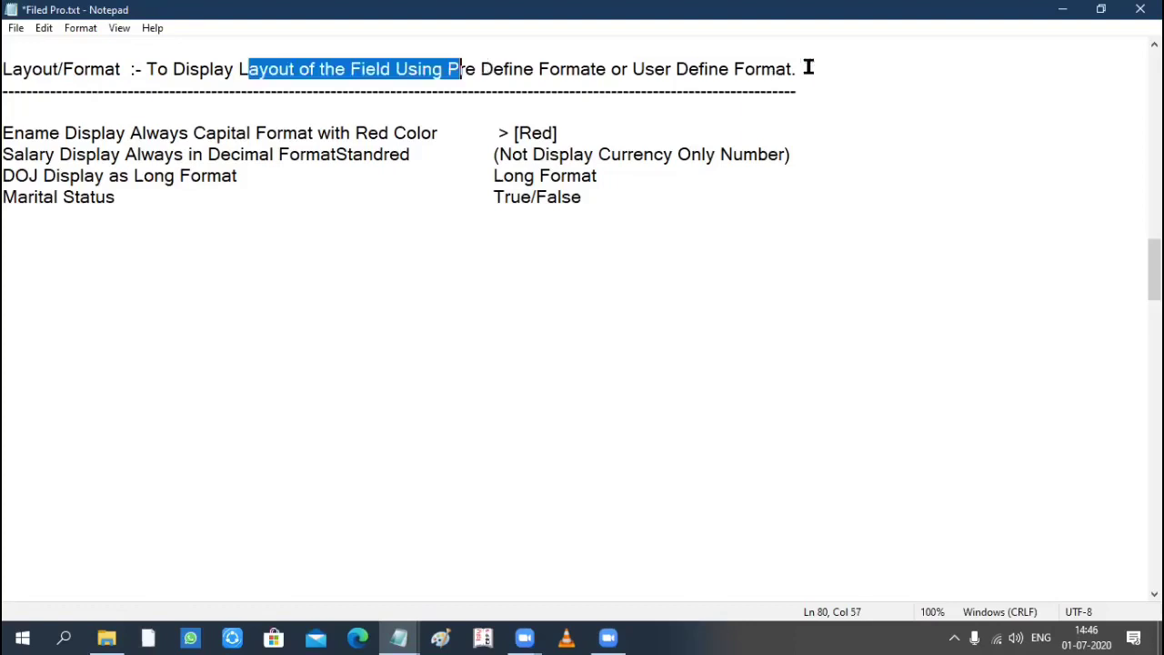
key("shift+End")
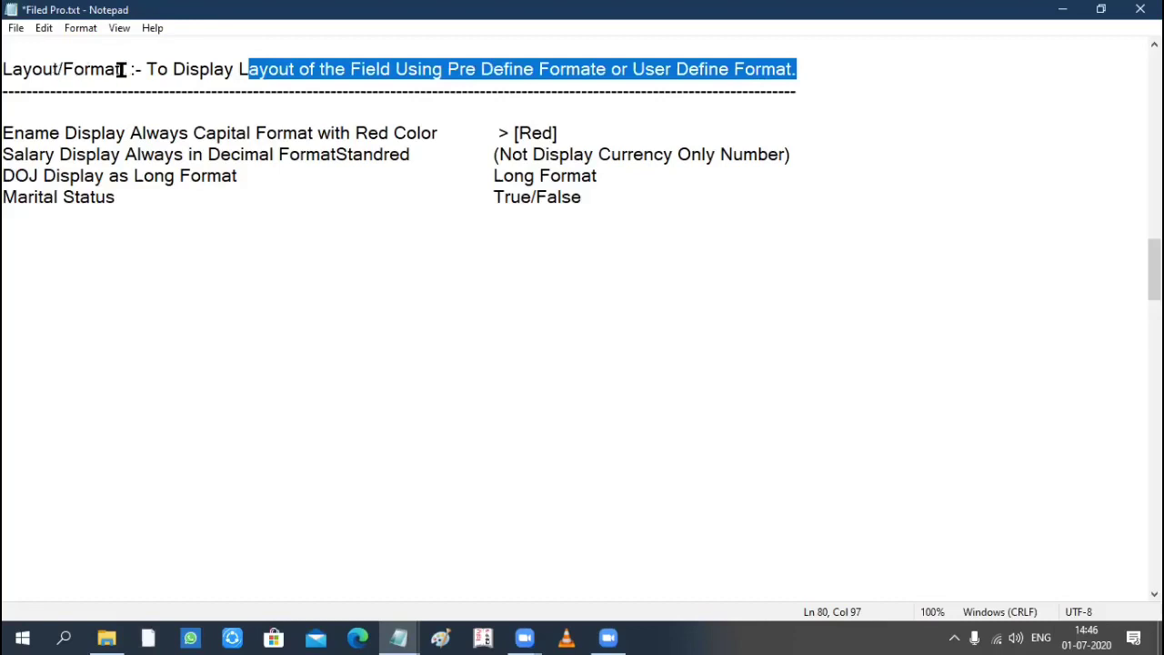
left_click_drag(58, 69, 124, 70)
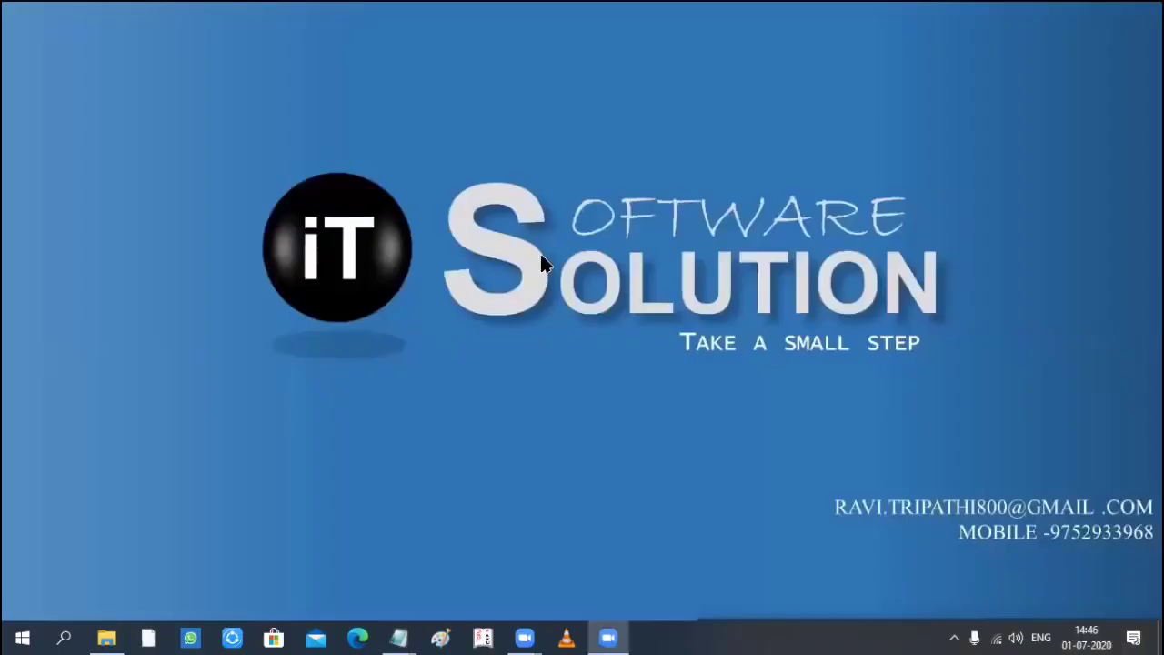
Launch Microsoft Access by running msaccess.exe.
key("super+r")
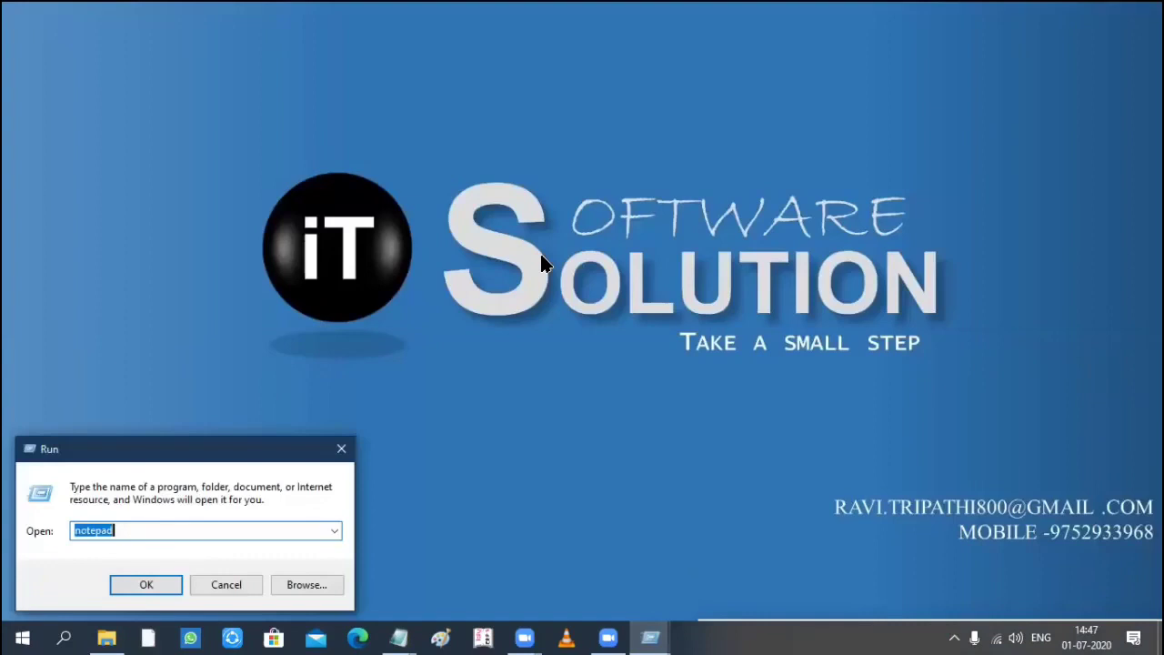
type("m")
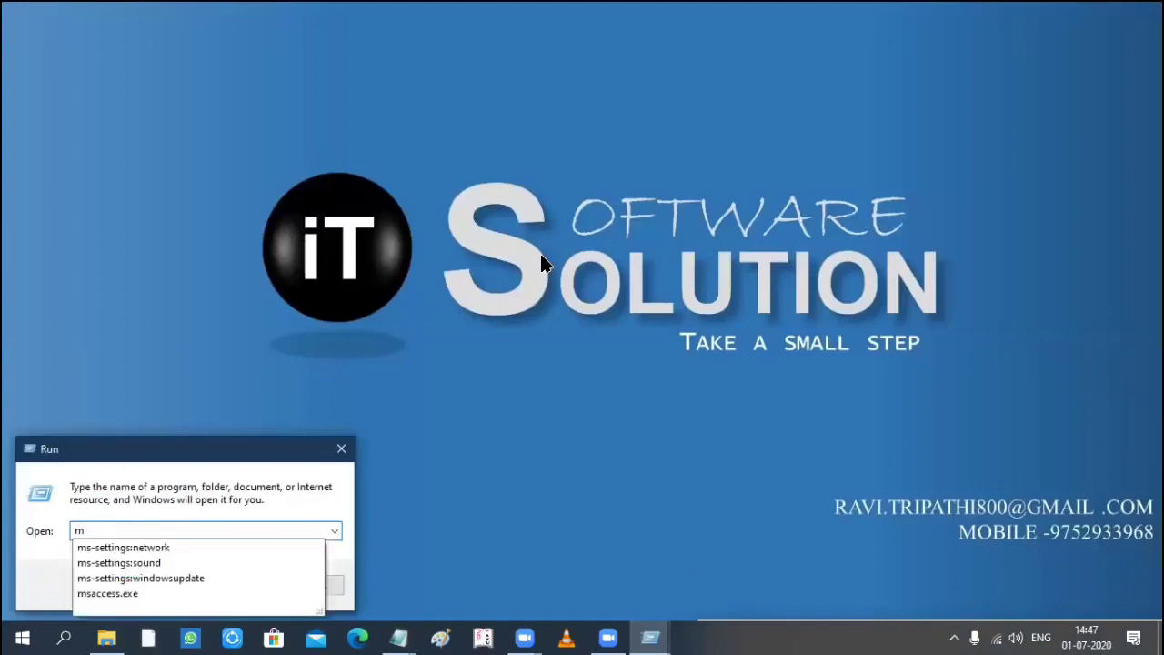
type("s")
key("Down")
key("Down")
key("Down")
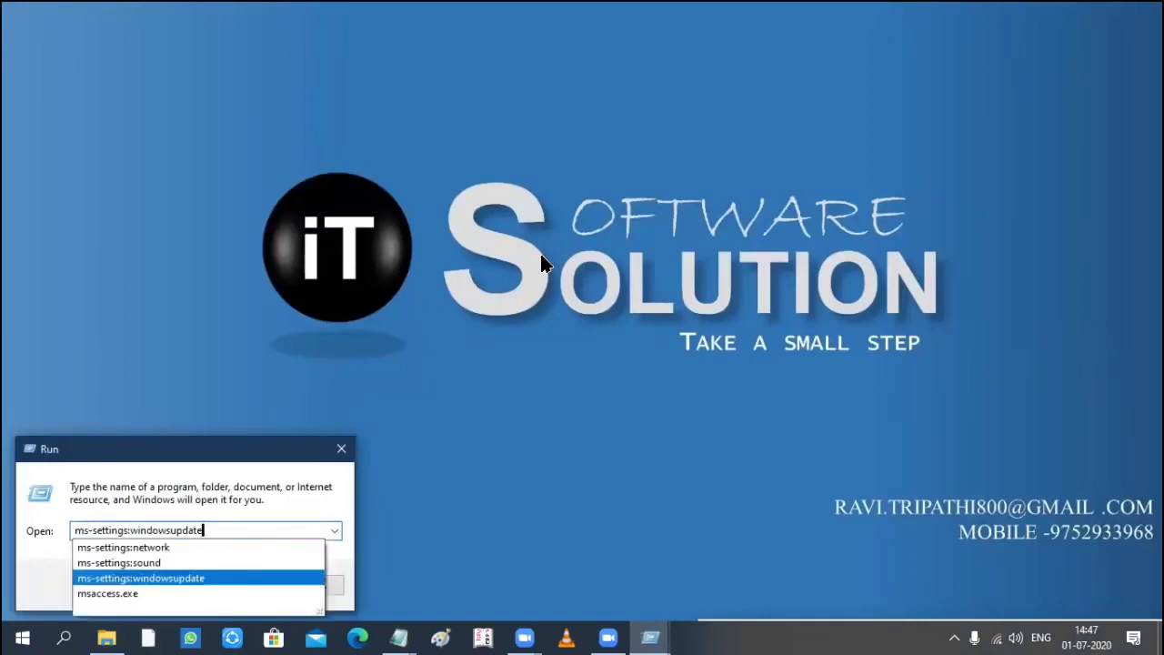
key("Return")
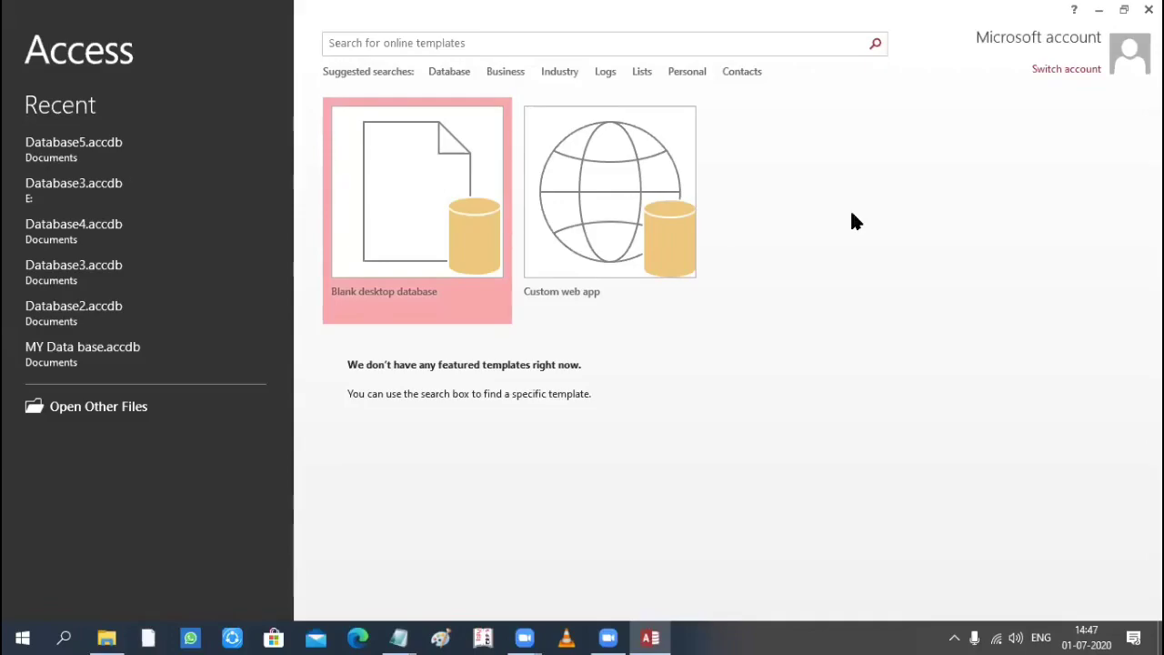
Open the recent Database3.accdb stored on drive E: and show its Employee table in Design View.
key("Return")
key("Escape")
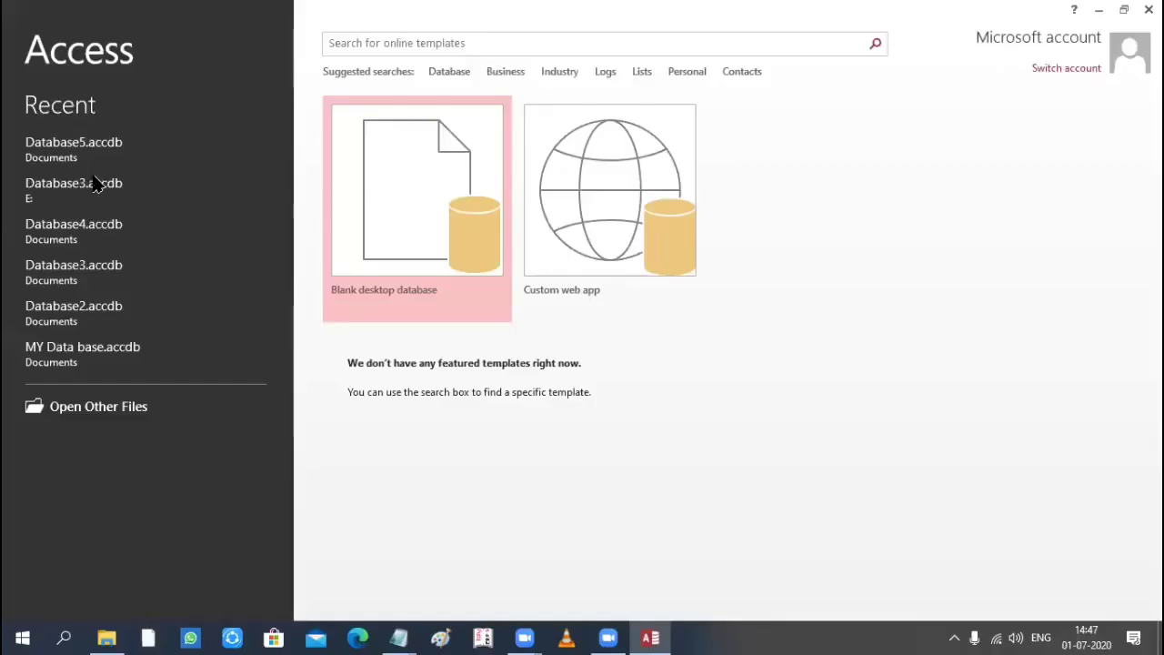
key("Return")
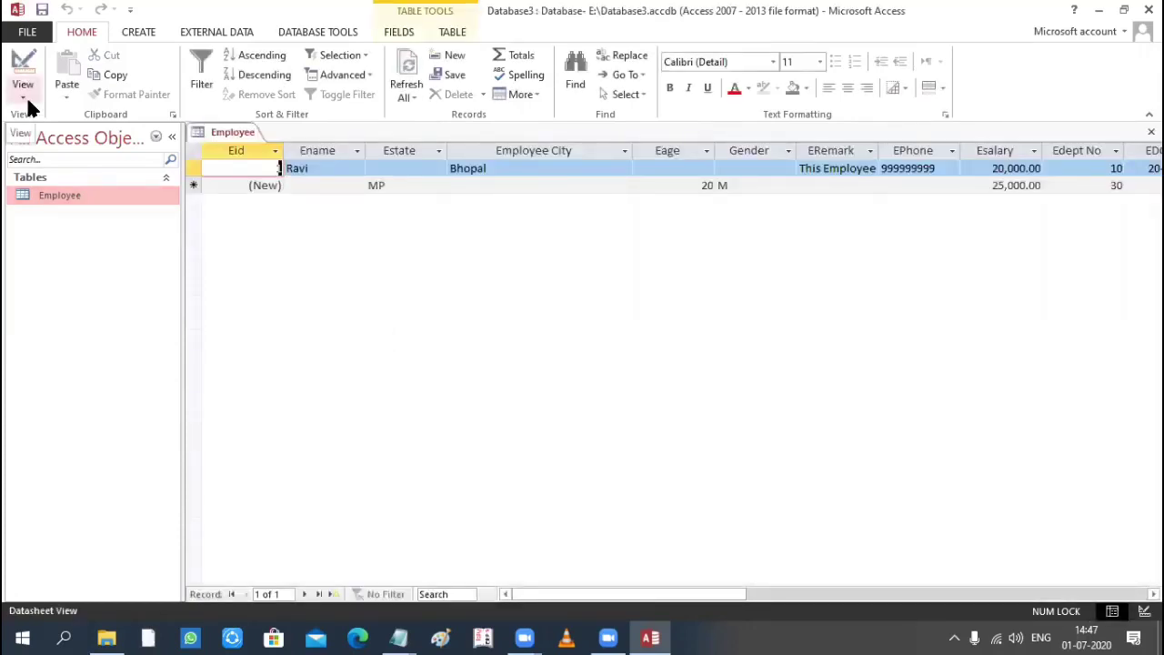
left_click(23, 91)
left_click(73, 164)
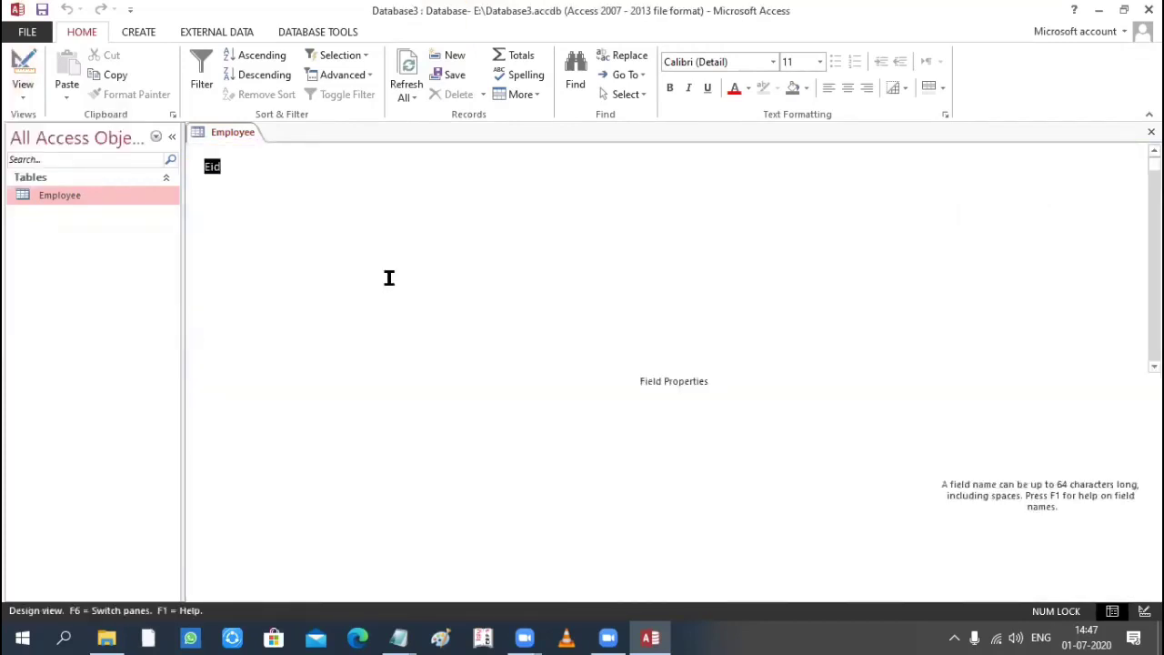
Examine the Format property in the Employee table design, including the predefined date and time formats for EDOJ.
scroll(390, 279, "down", 1)
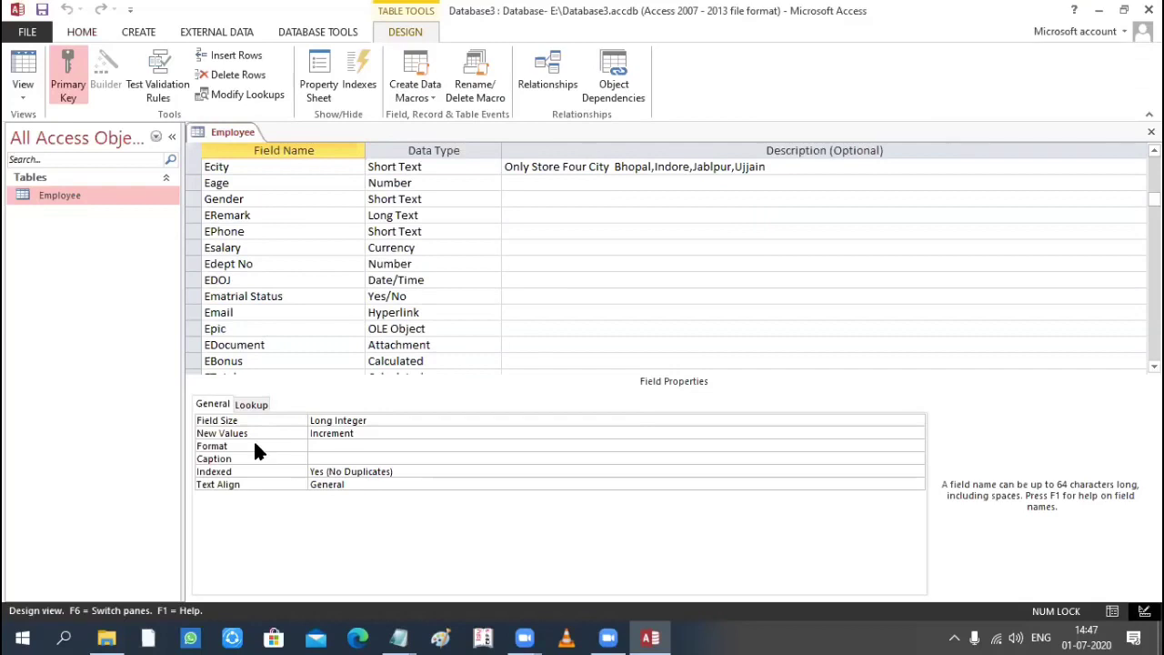
left_click(333, 446)
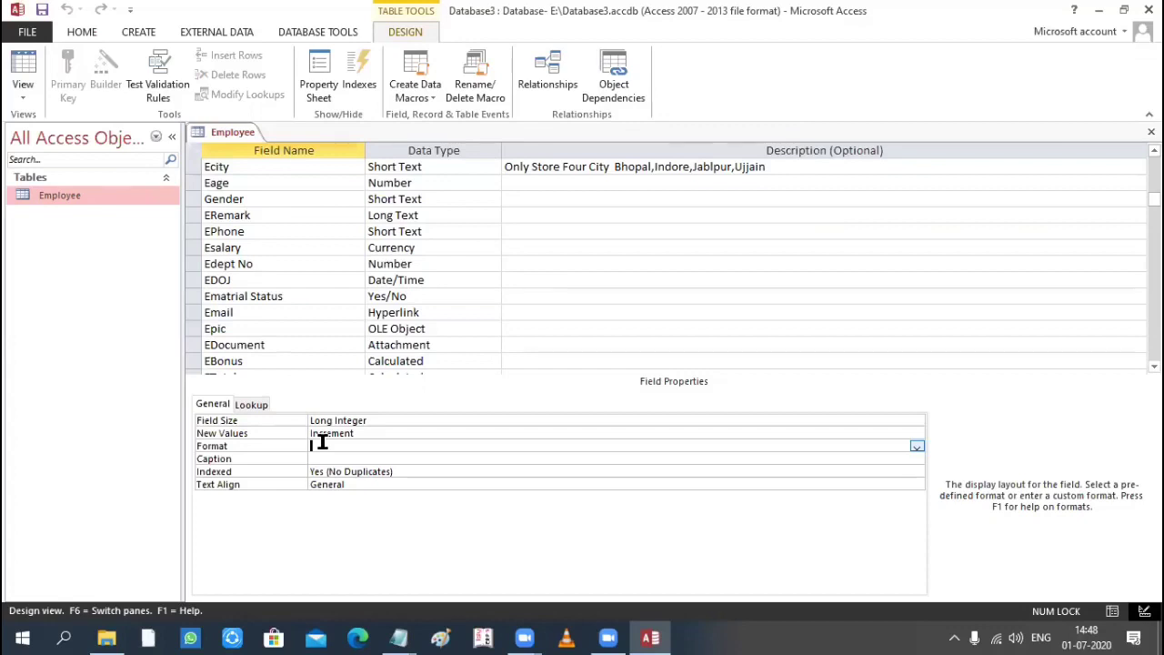
left_click(275, 279)
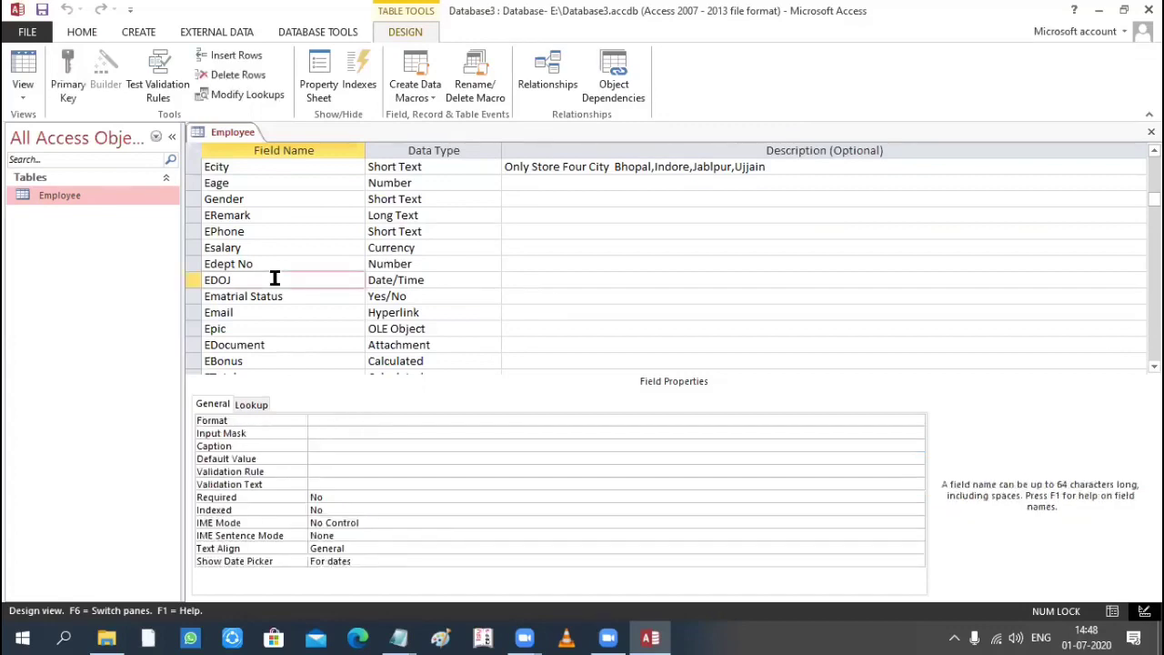
left_click(460, 281)
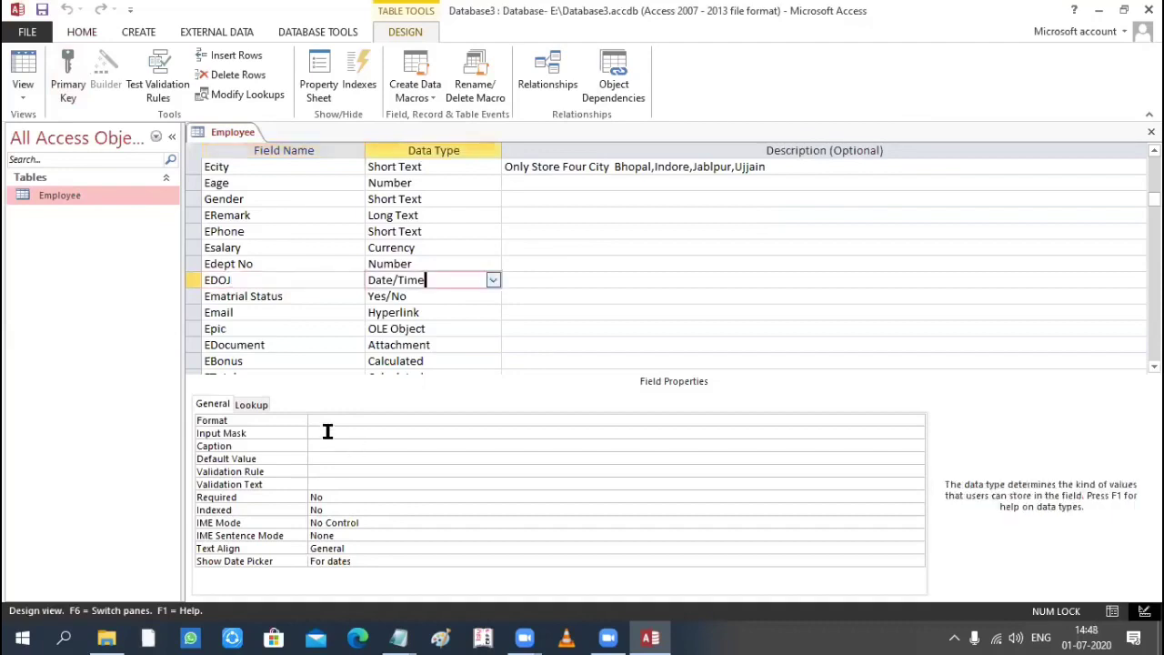
left_click(333, 419)
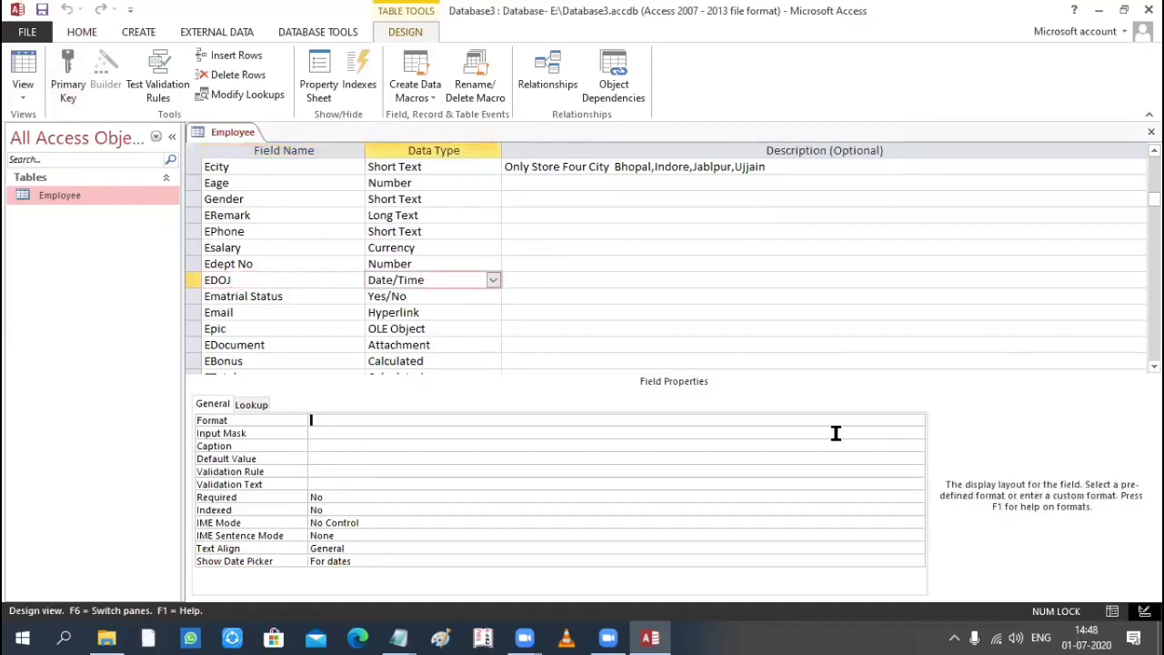
left_click(916, 423)
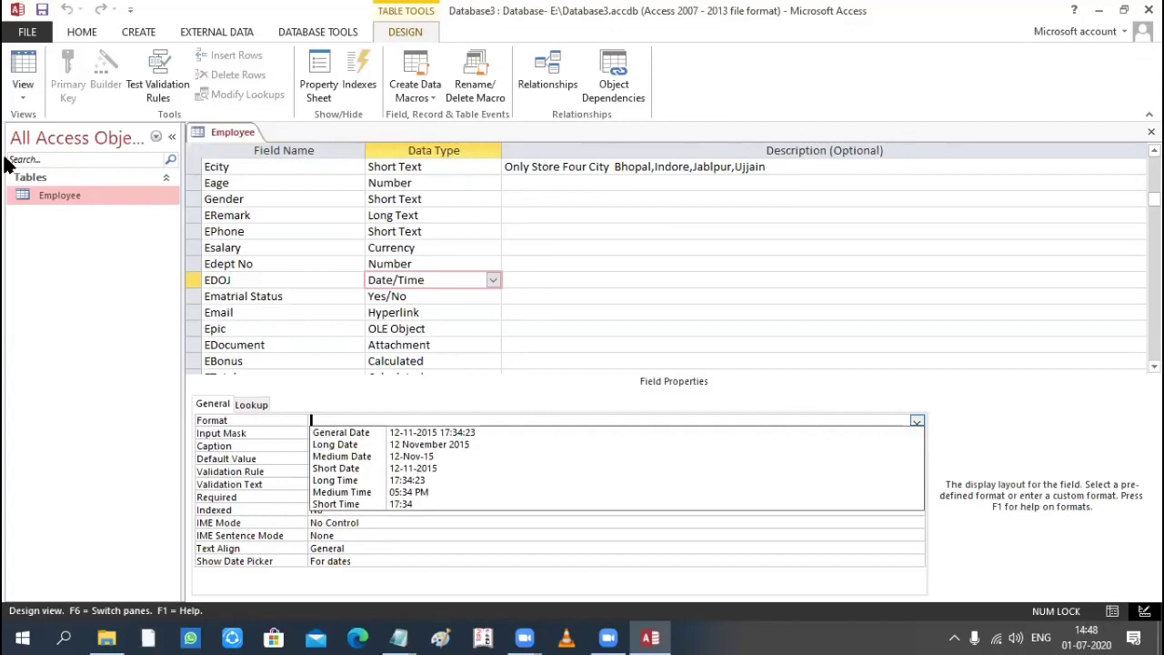
Check how the first record's EDOJ date displays in Datasheet View and return to Design View.
left_click(23, 101)
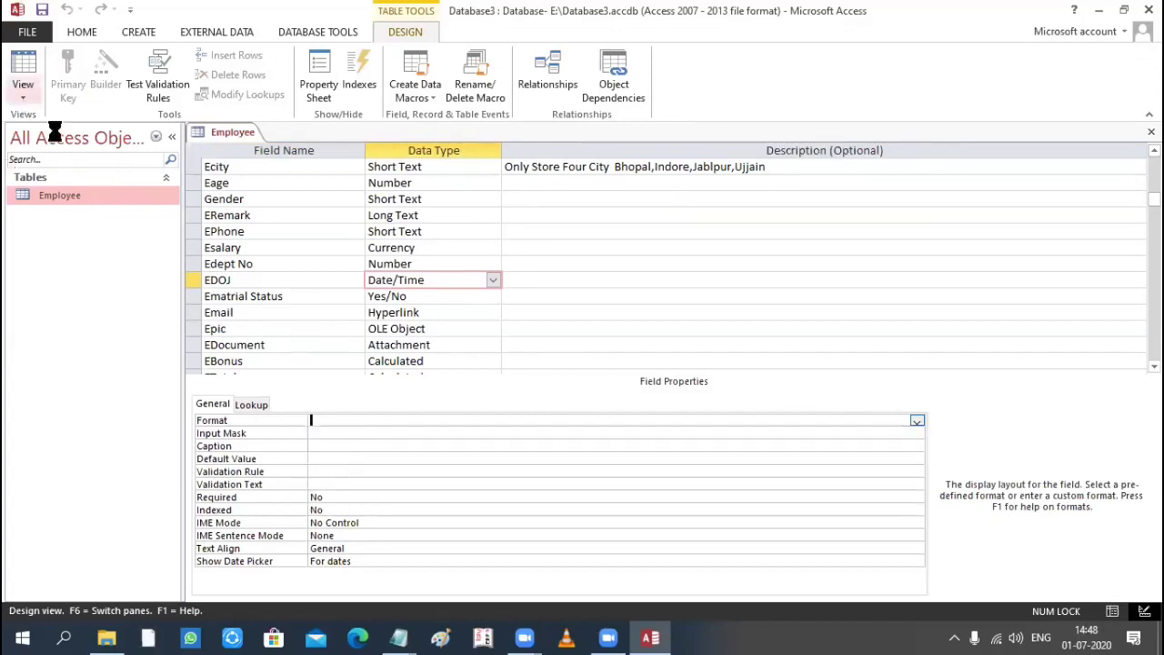
left_click(23, 91)
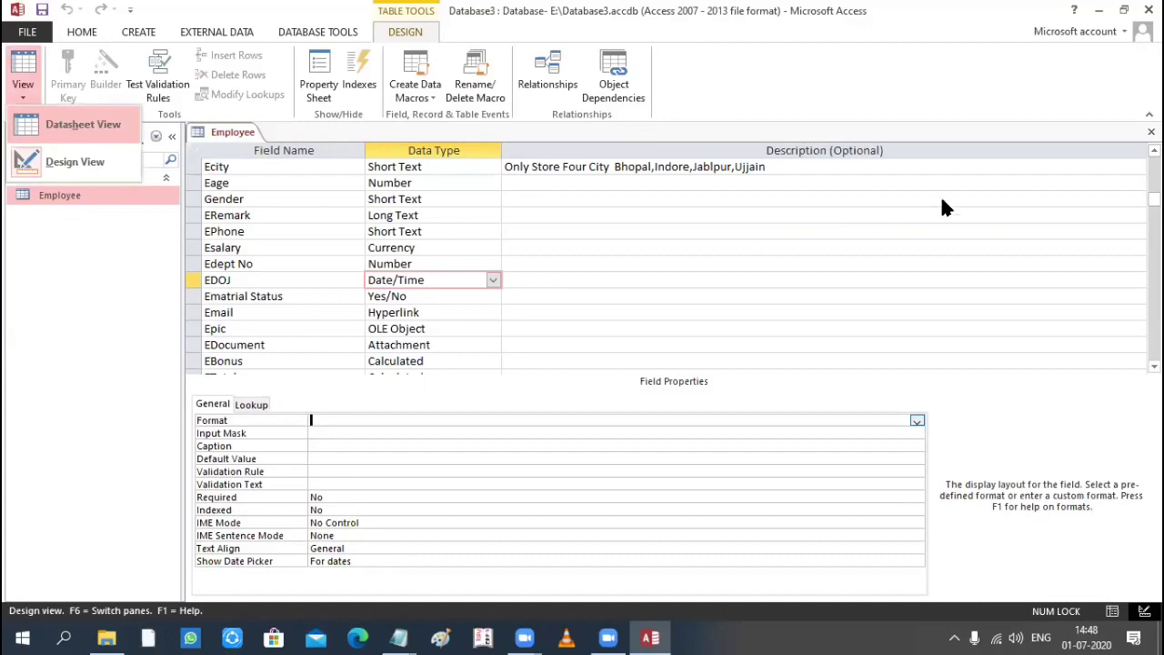
key("Return")
left_click_drag(723, 594, 762, 593)
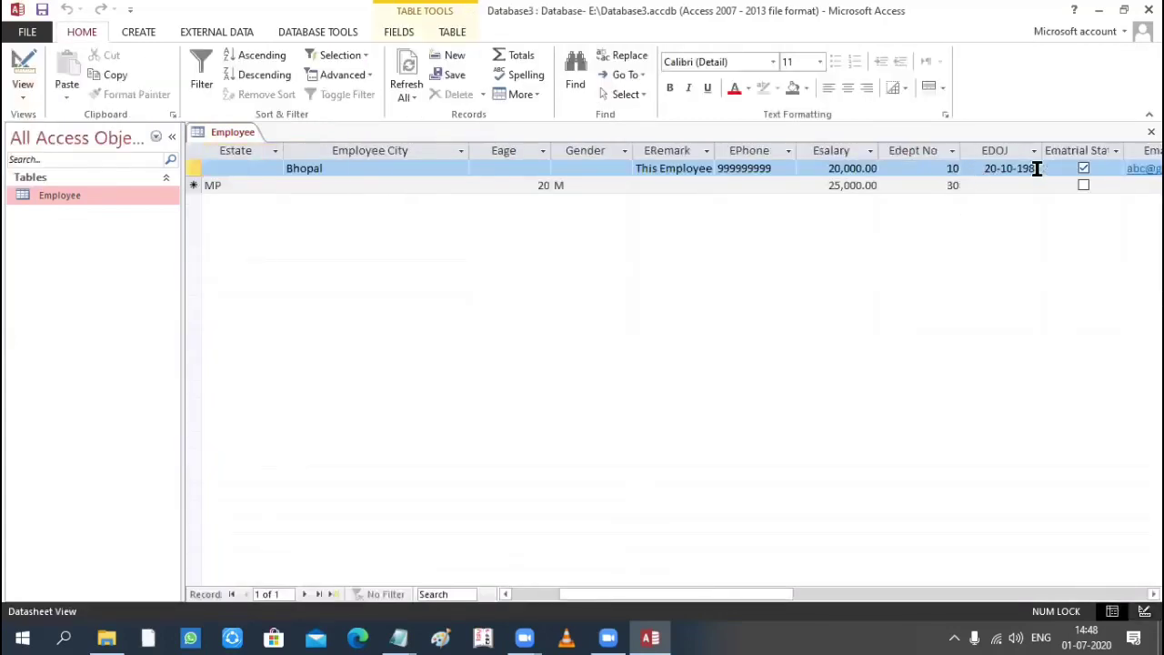
double_click(991, 179)
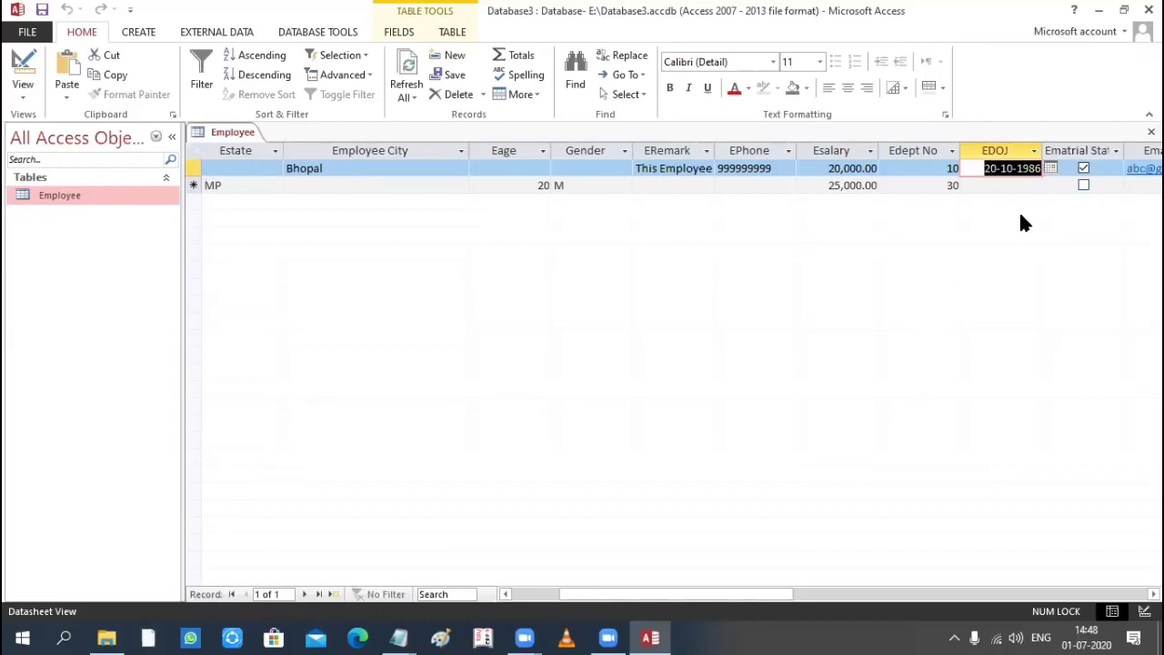
left_click(20, 95)
left_click(69, 162)
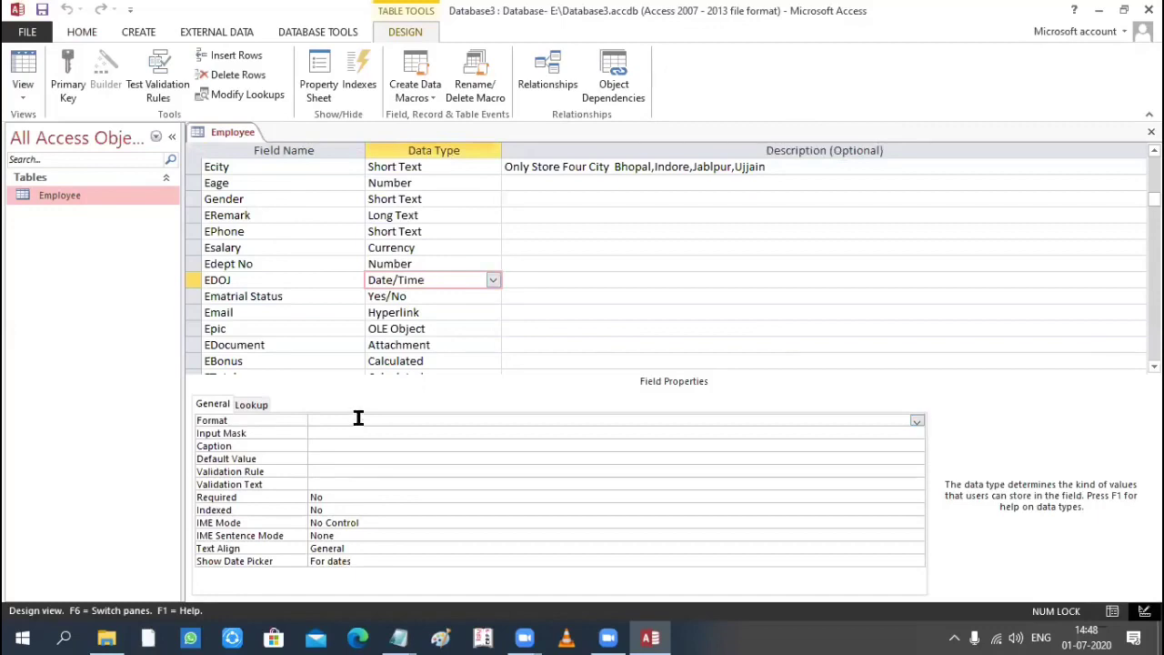
Set the EDOJ field's Format to Long Date, save the Employee table and show it in Datasheet View.
left_click(917, 419)
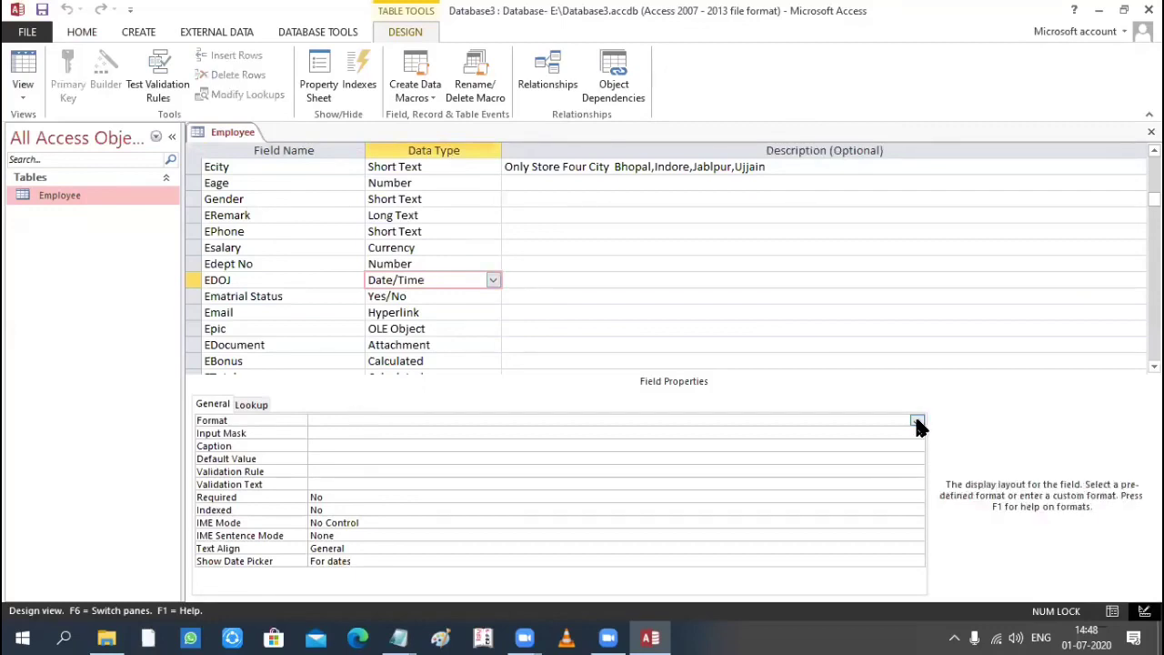
left_click(917, 422)
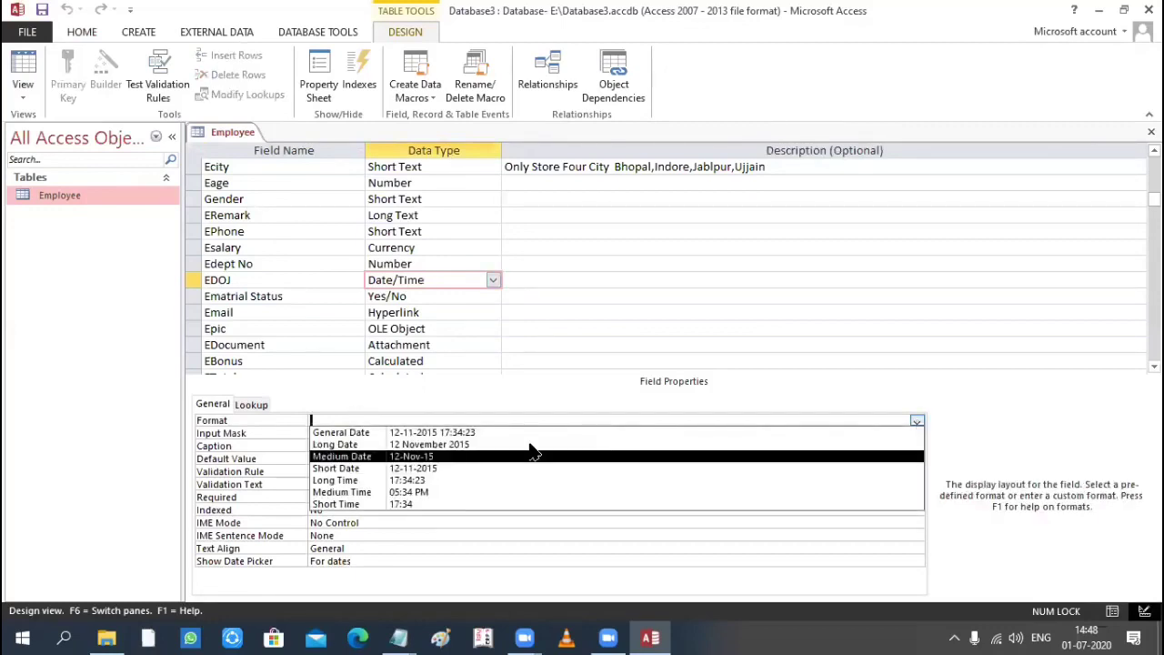
left_click(400, 445)
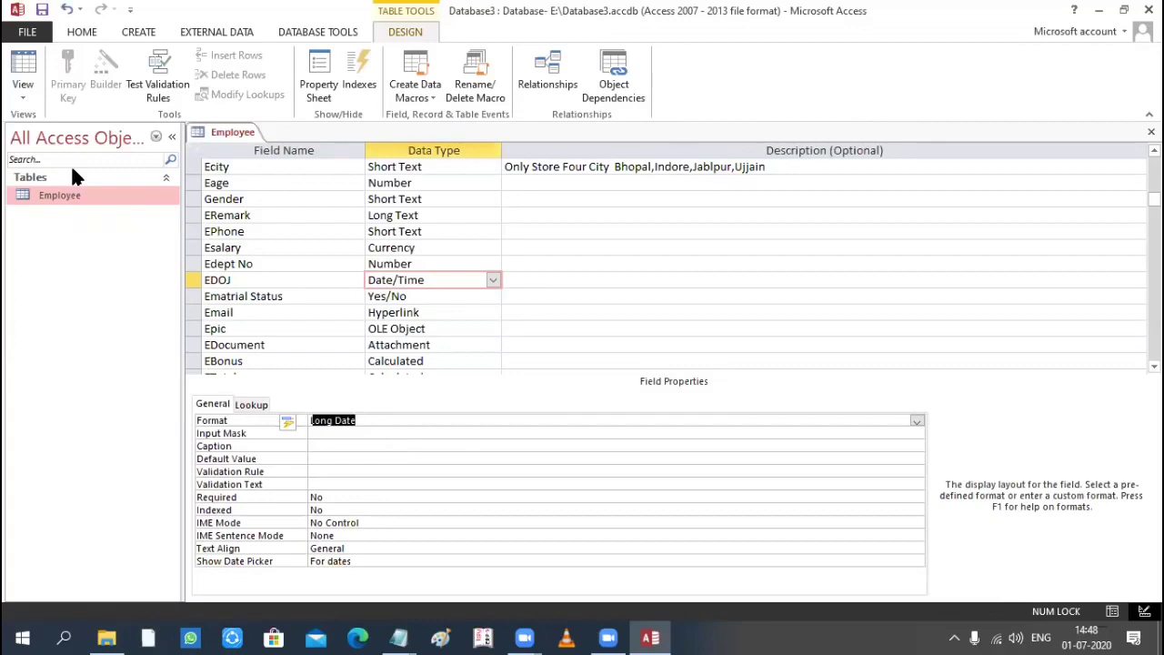
left_click(485, 367)
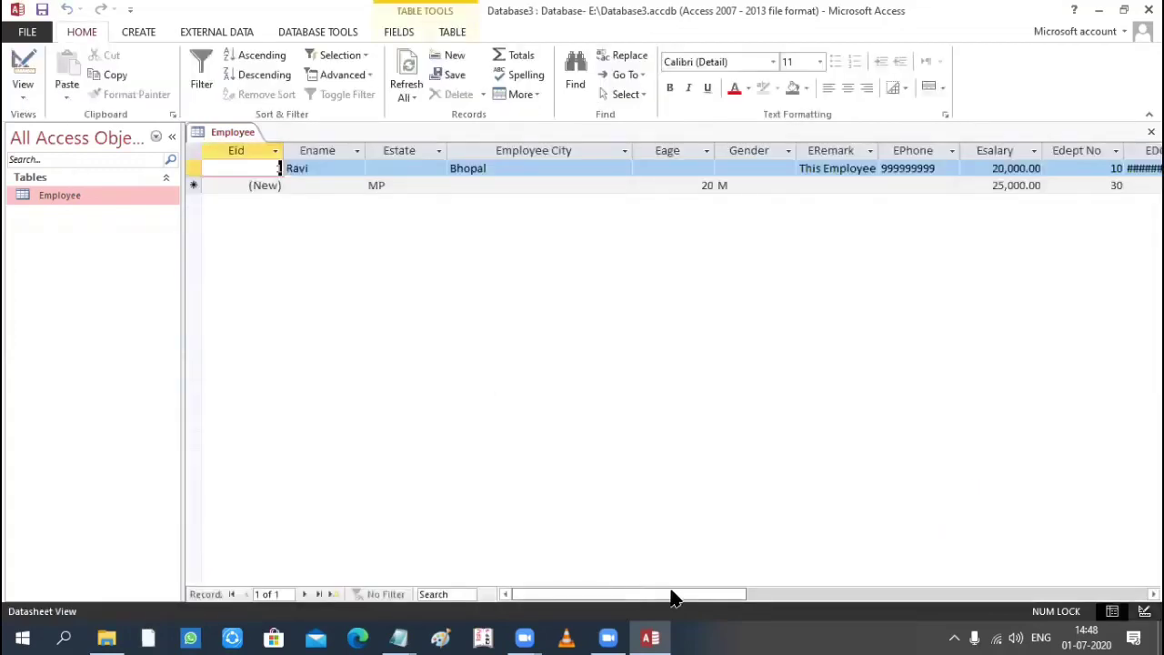
Widen the EDOJ column to fit the full long date and inspect the first record's value.
left_click_drag(671, 594, 719, 594)
left_click_drag(1076, 145, 1104, 147)
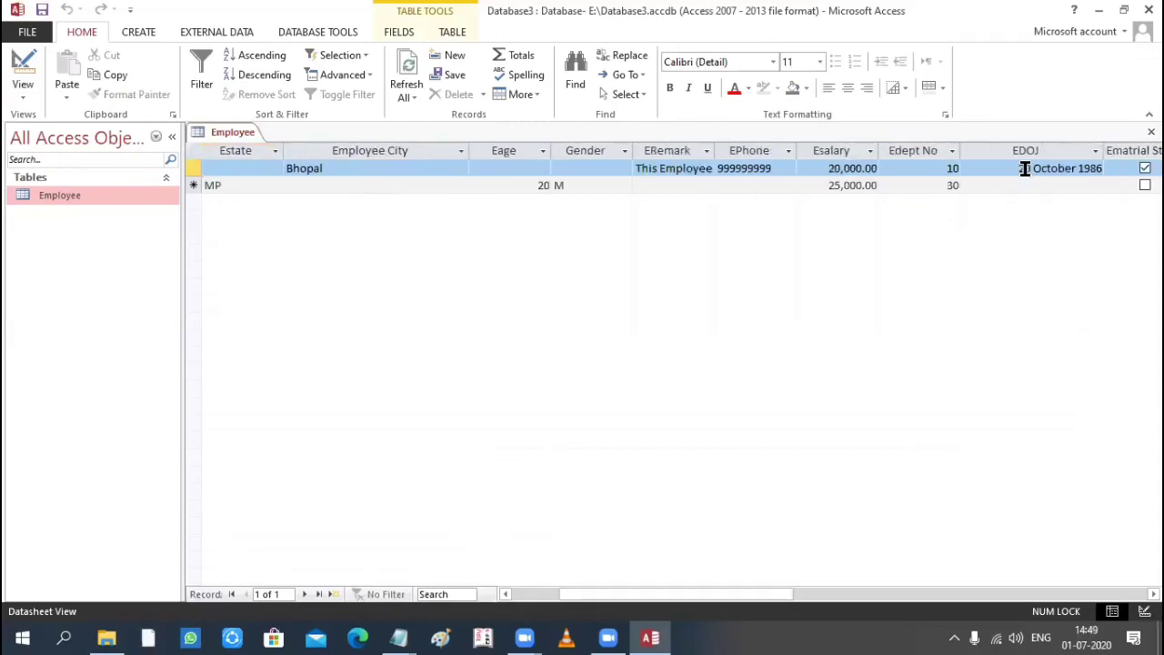
left_click(1102, 167)
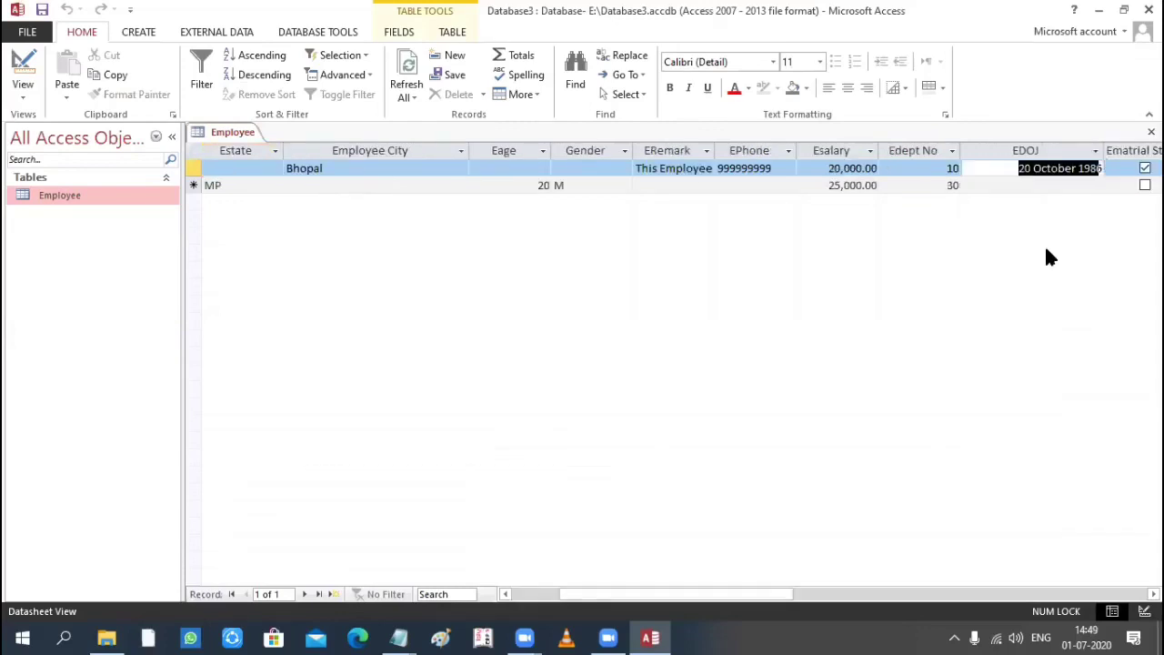
Enter 10/20/1987 as the EDOJ date in a new record and try to save the record.
left_click(1035, 185)
type("10")
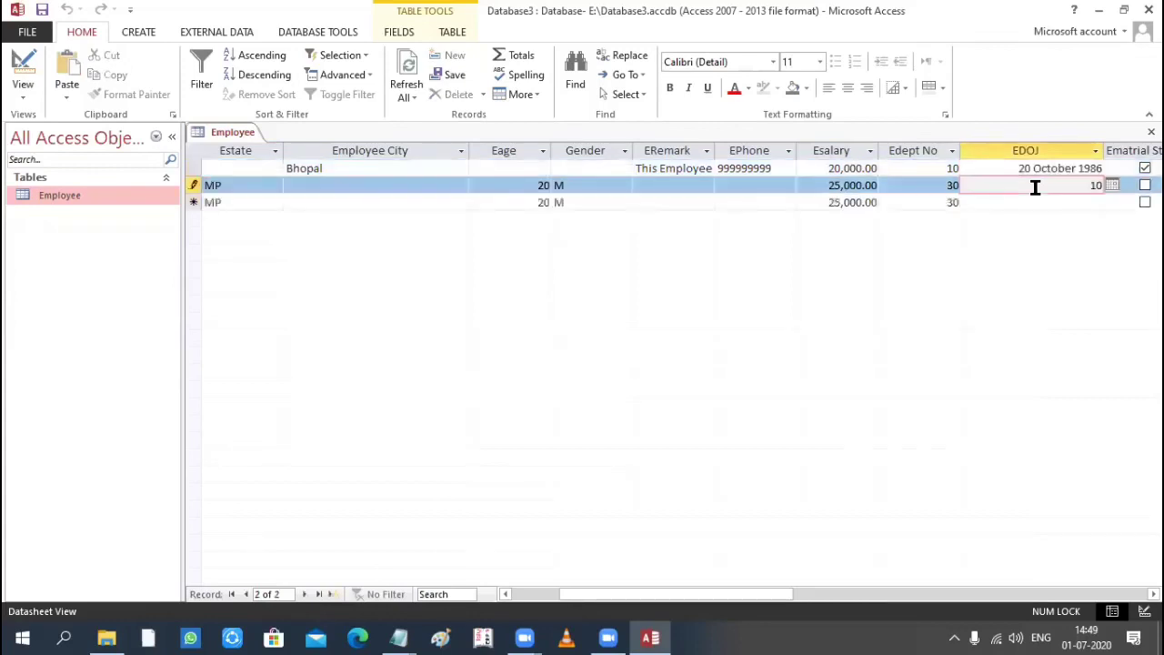
type("/20/1")
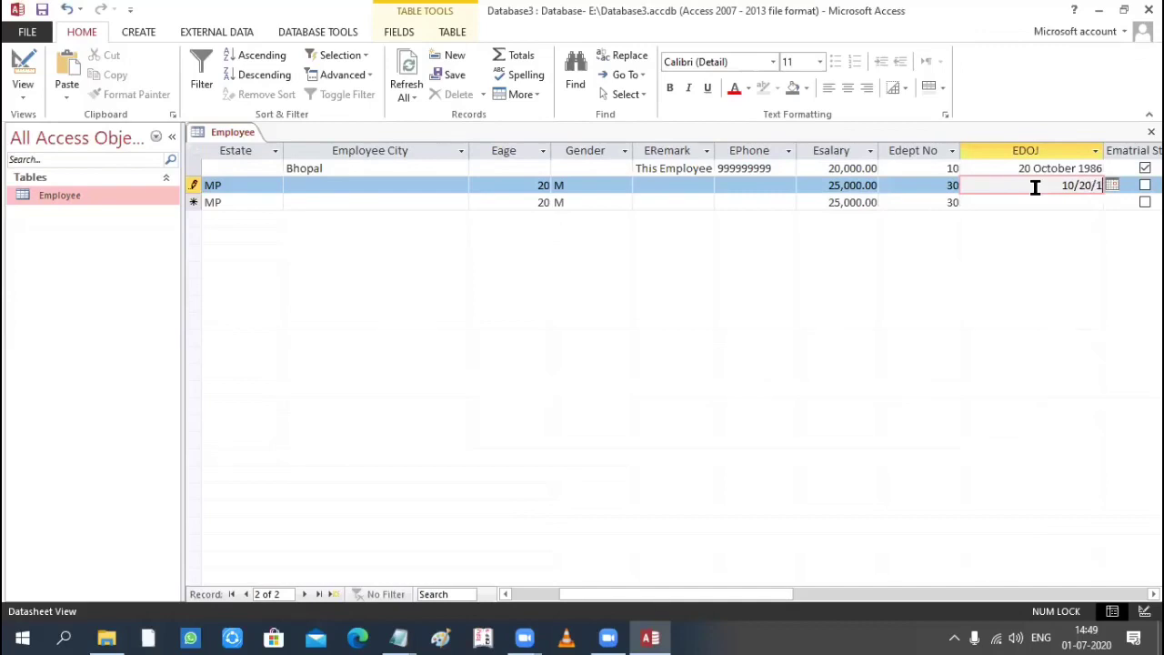
type("987")
key("Tab")
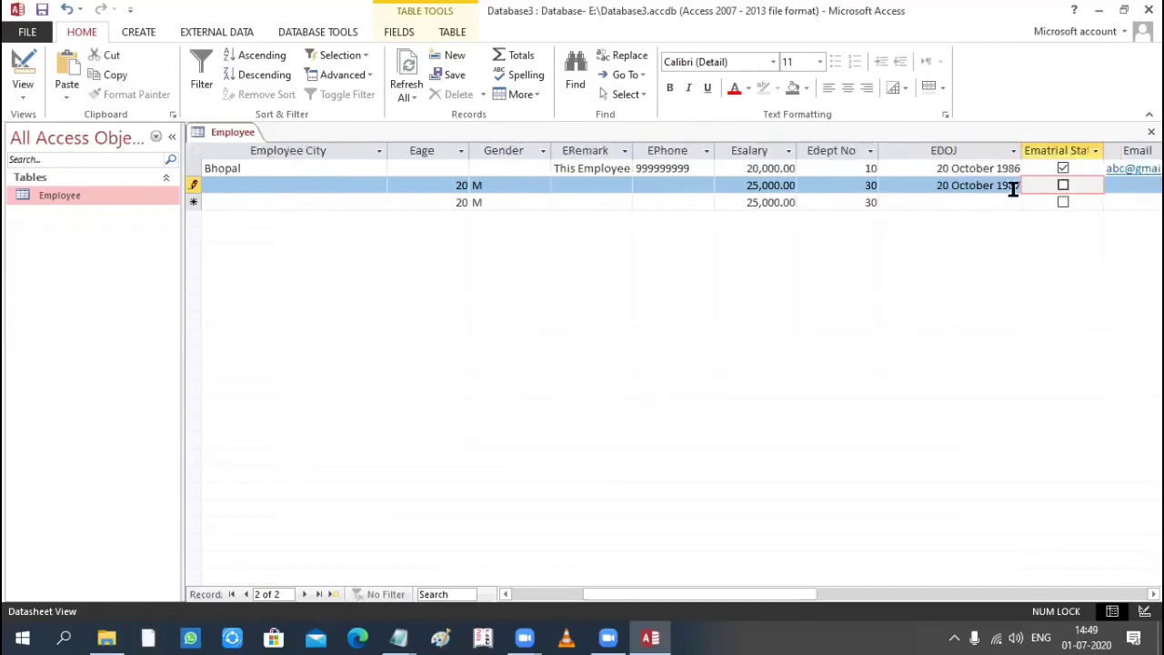
key("shift+Tab")
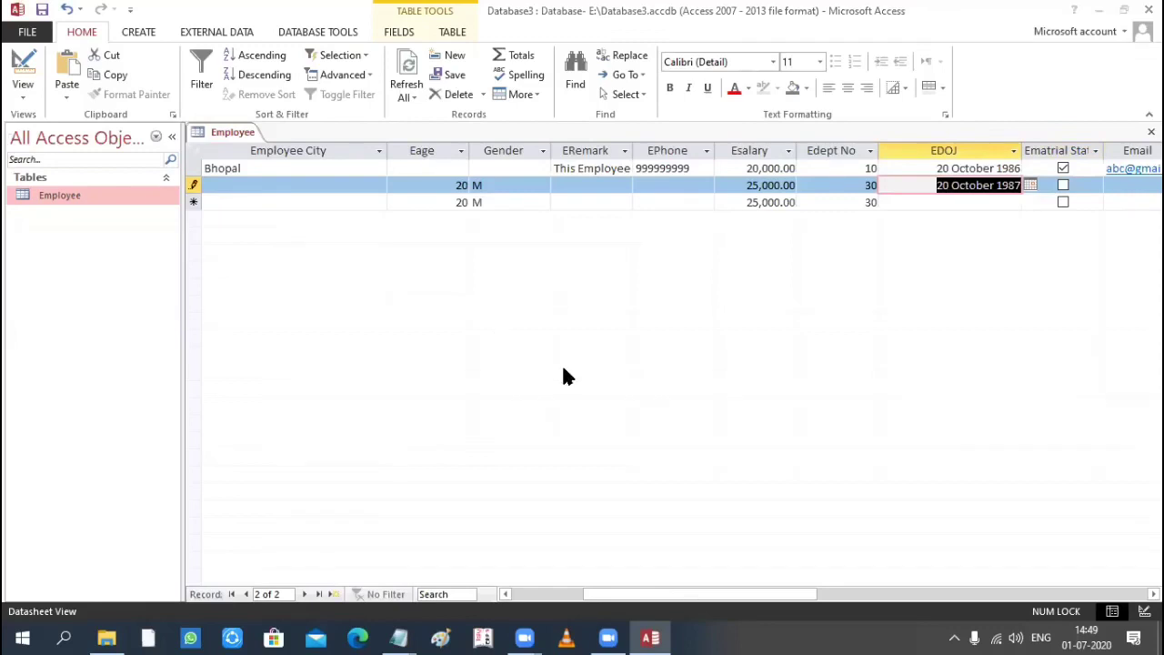
key("Down")
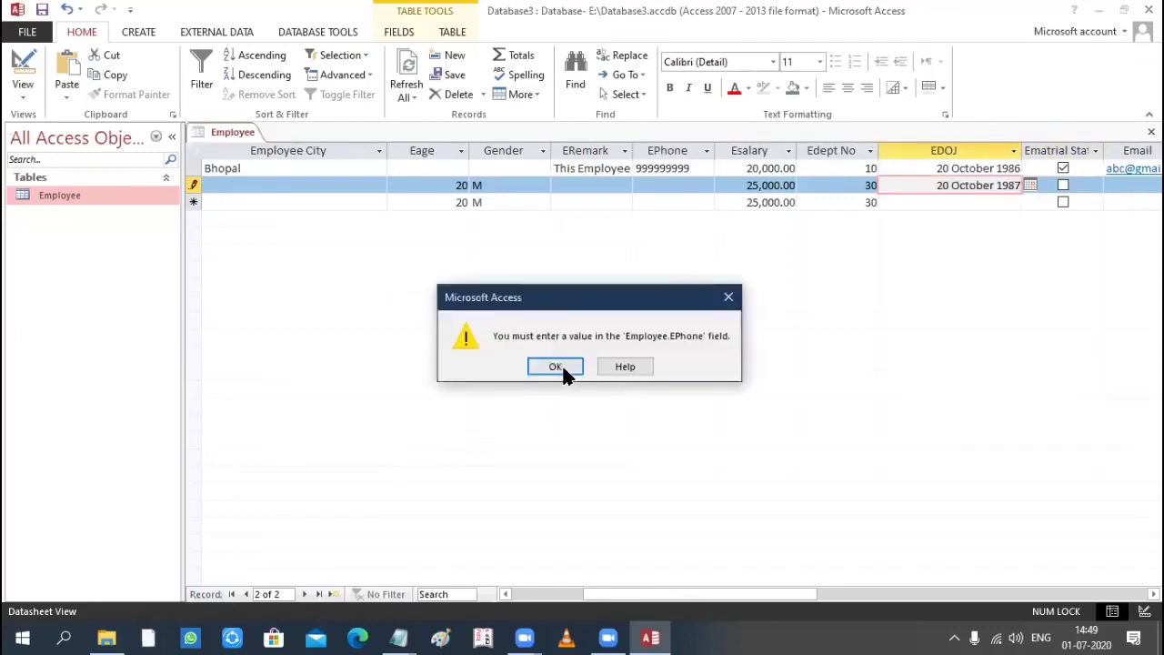
key("Return")
Discard the incomplete new record and return the Employee table to Design View.
left_click(20, 96)
key("Return")
key("Return")
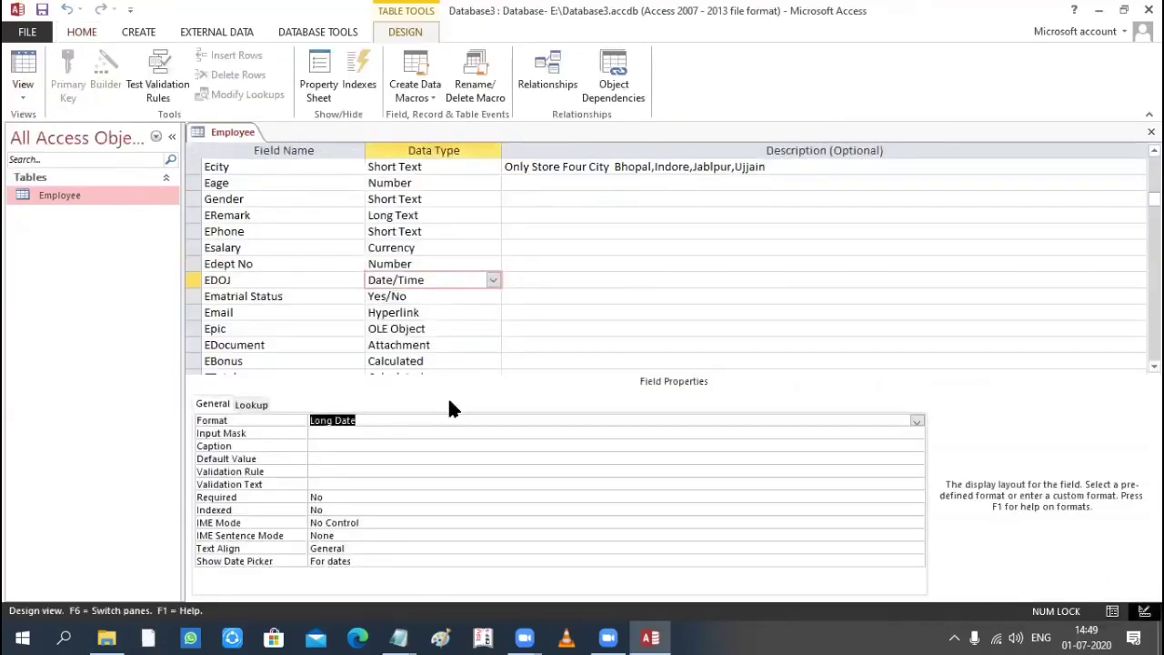
Examine the predefined Format options for the EDOJ date field and the Edept No number field.
left_click(448, 415)
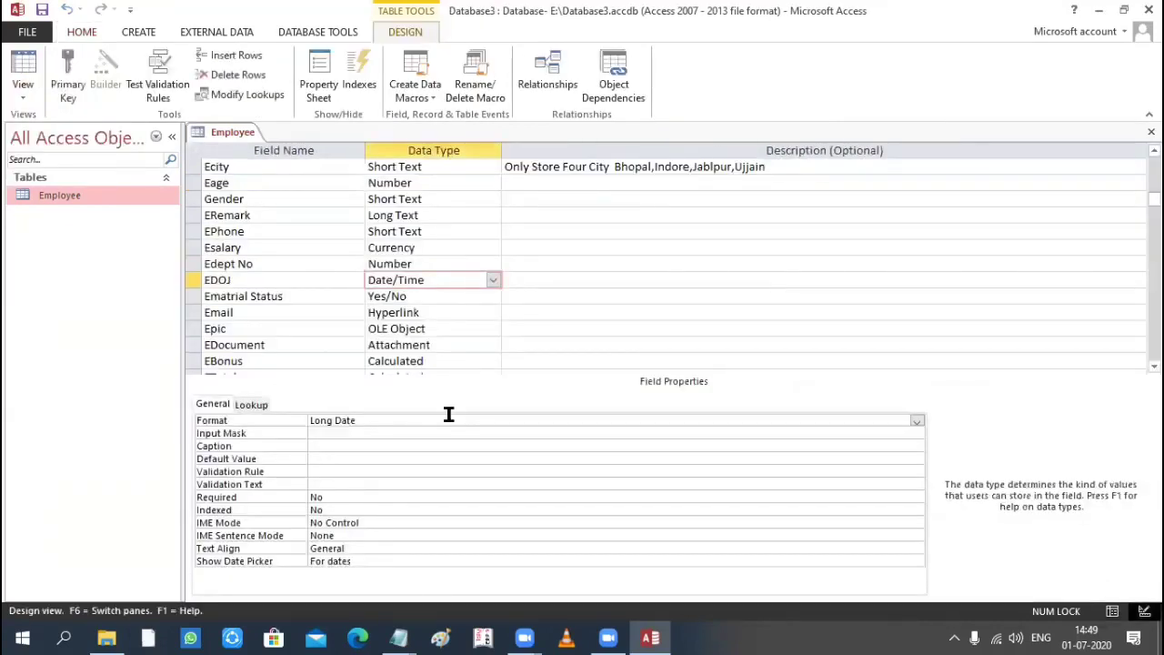
left_click(917, 423)
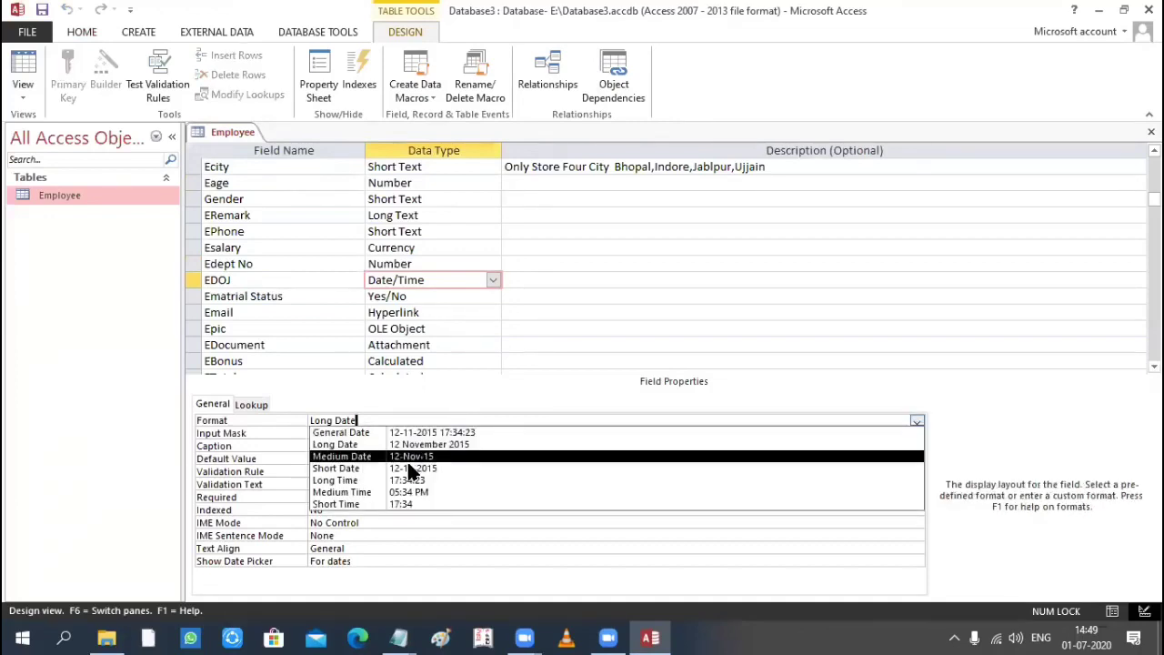
left_click(447, 384)
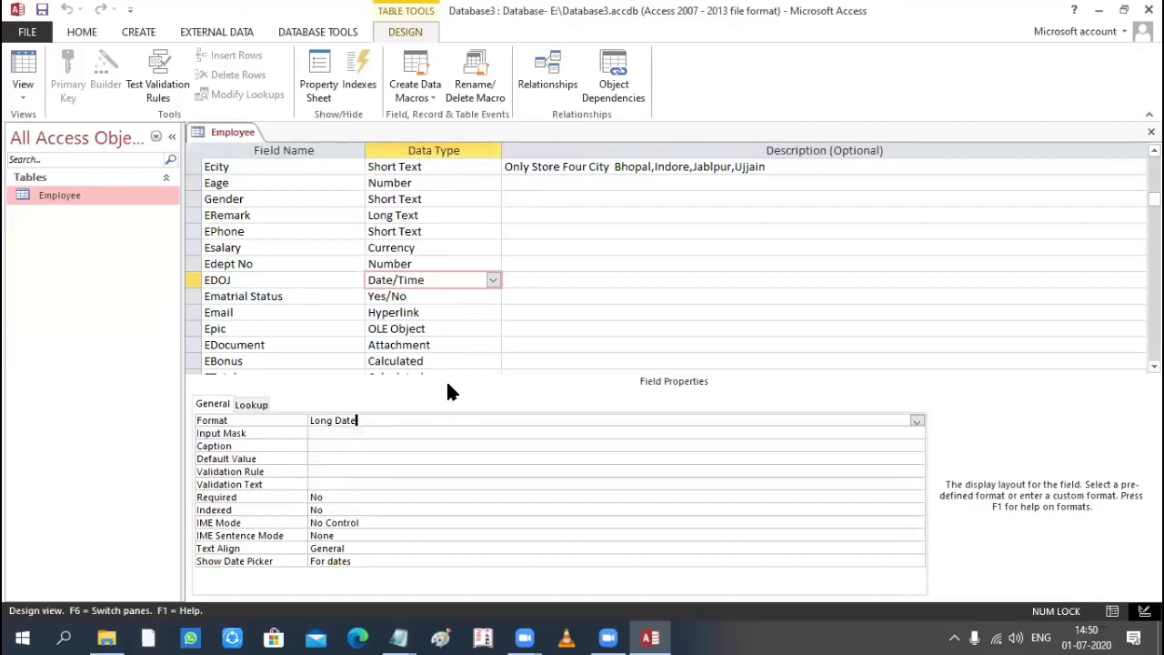
left_click(432, 263)
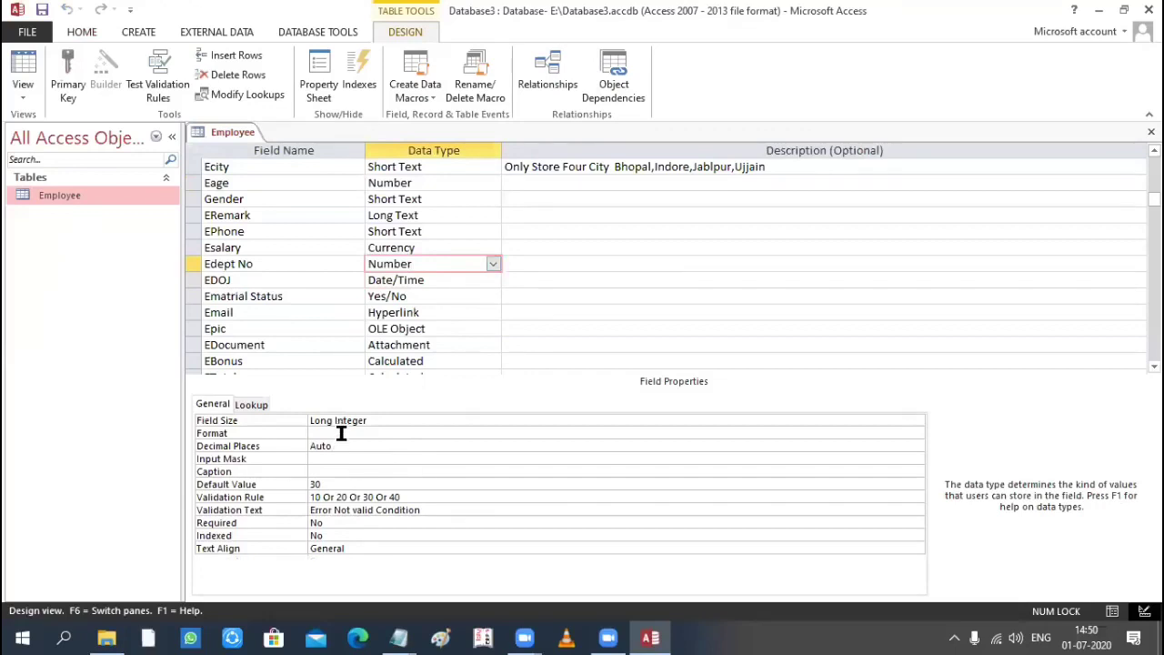
left_click(912, 434)
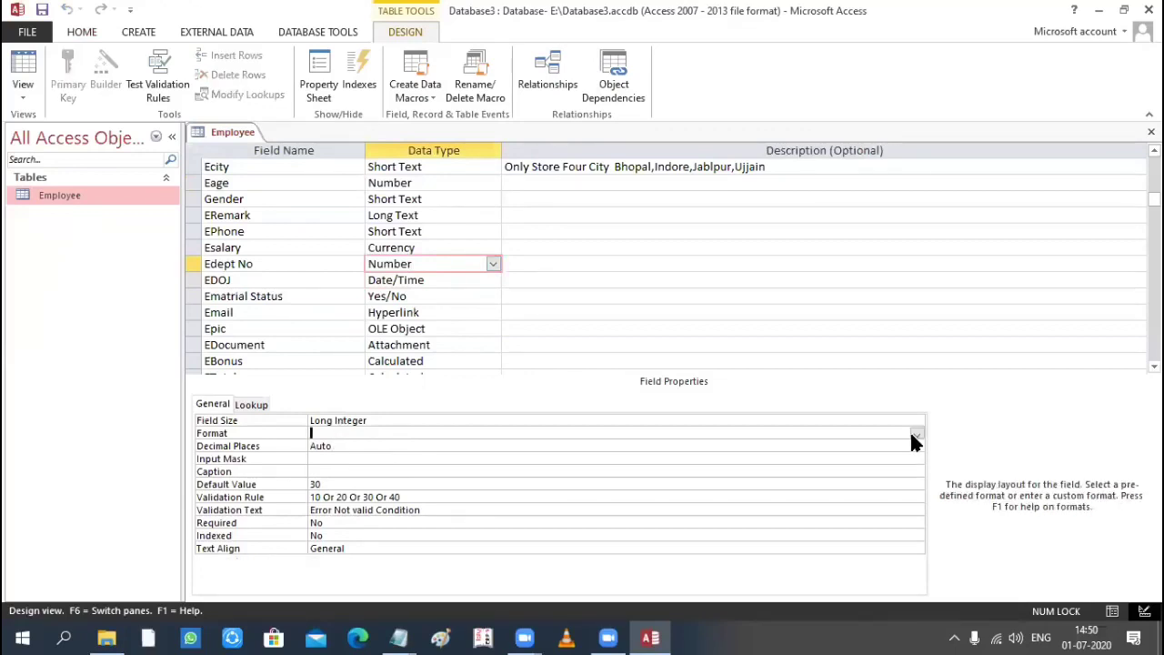
left_click(915, 434)
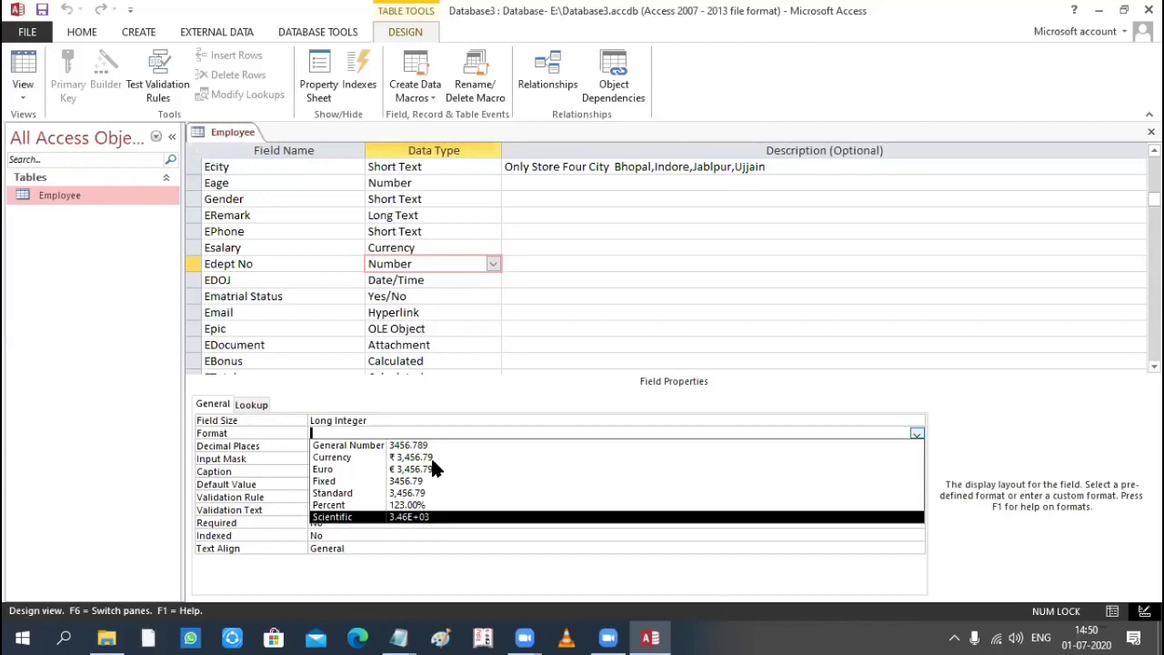
left_click(486, 391)
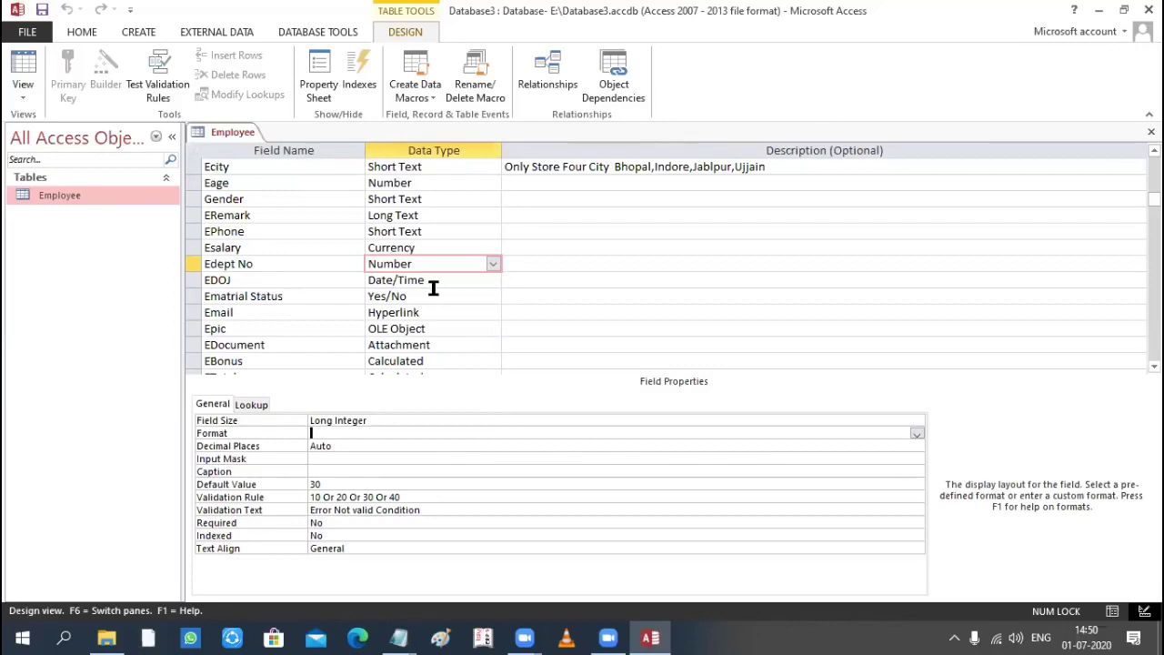
Check whether the Short Text field Ename offers any predefined Format options.
scroll(434, 288, "down", 1)
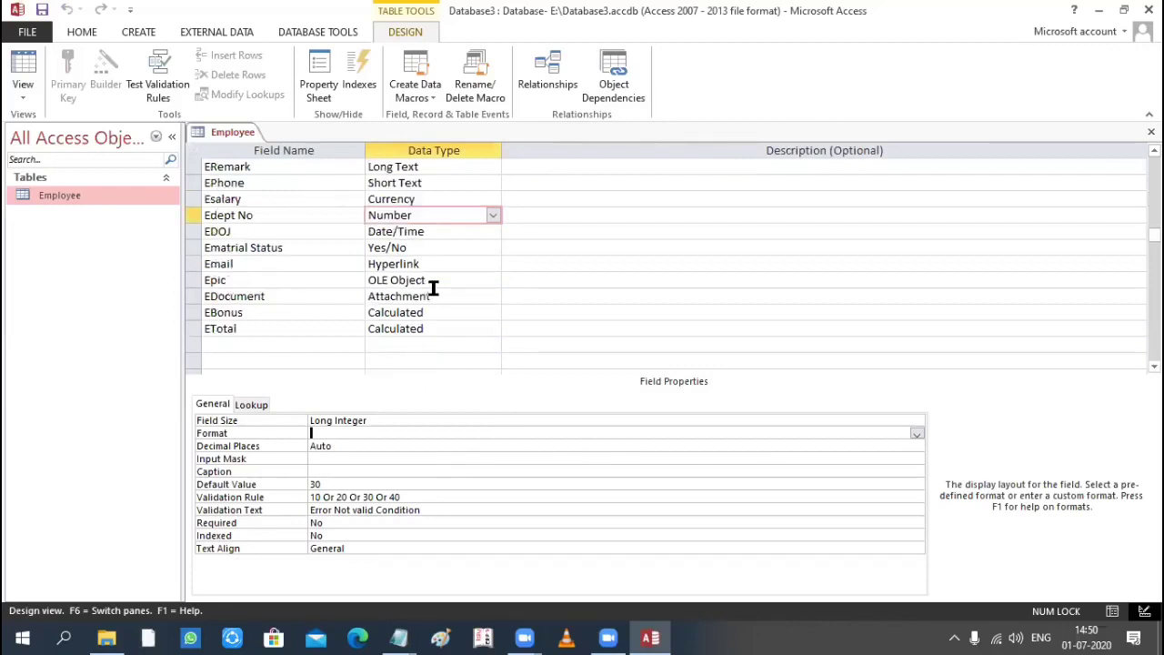
left_click(462, 231)
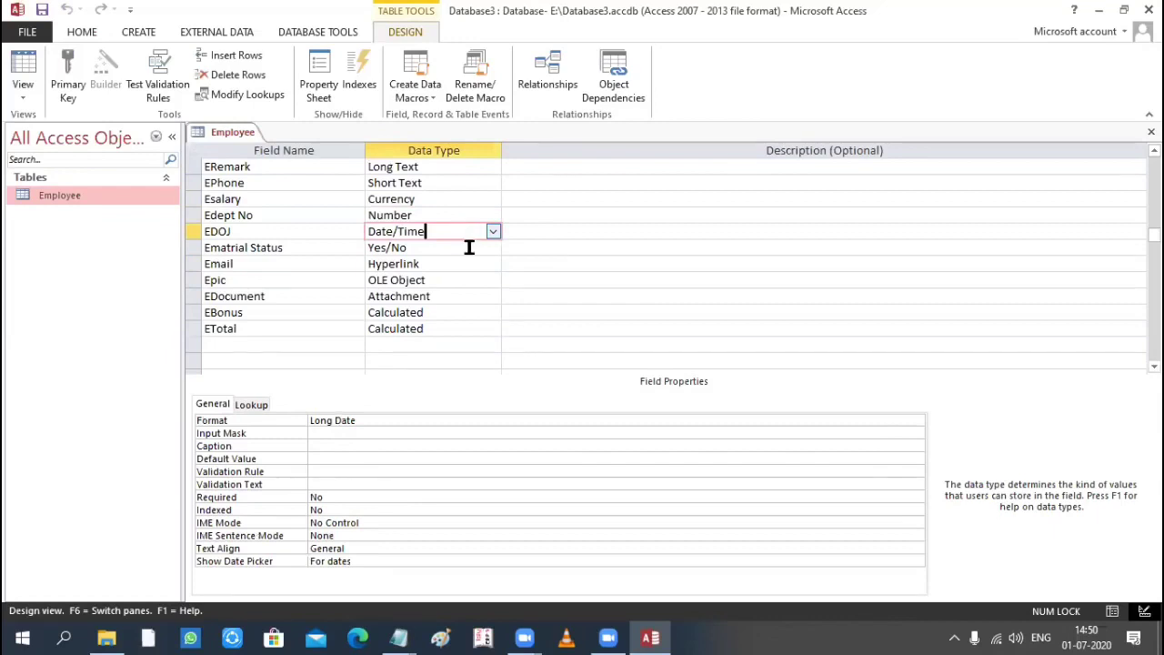
scroll(470, 248, "up", 1)
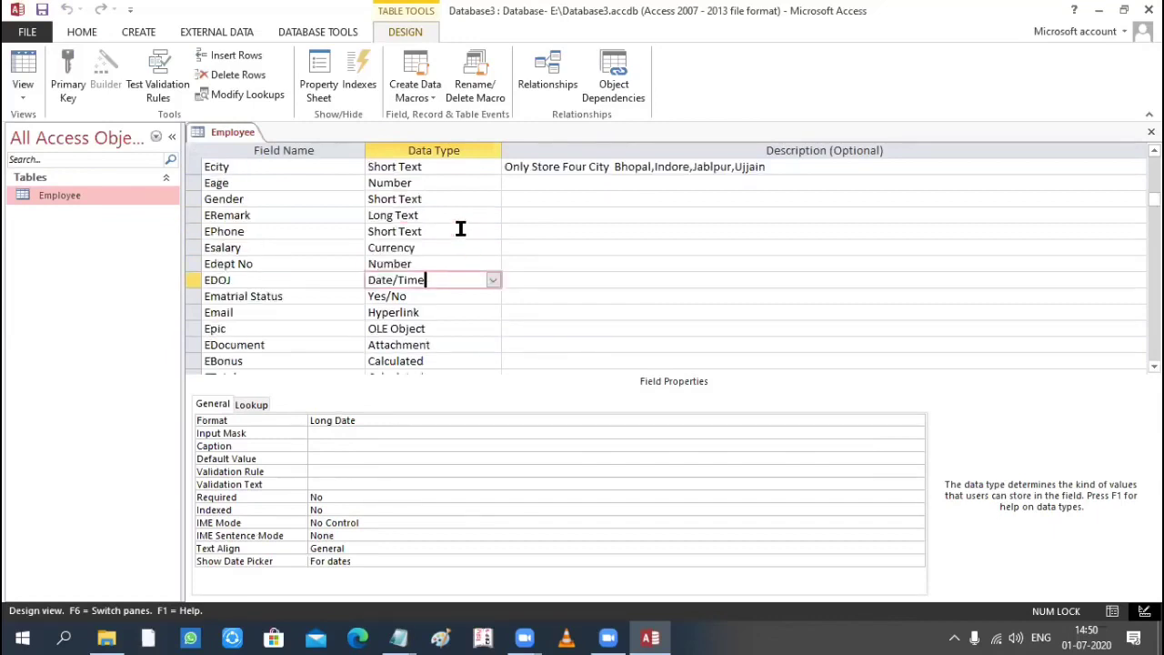
scroll(434, 184, "up", 1)
left_click(440, 180)
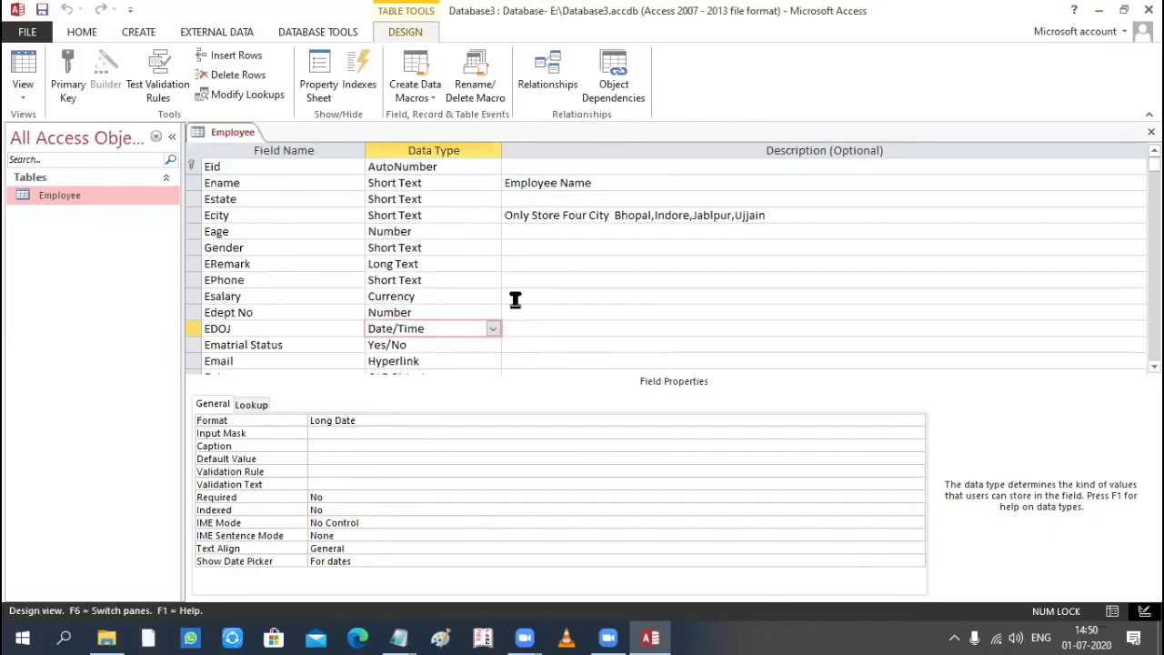
left_click(912, 435)
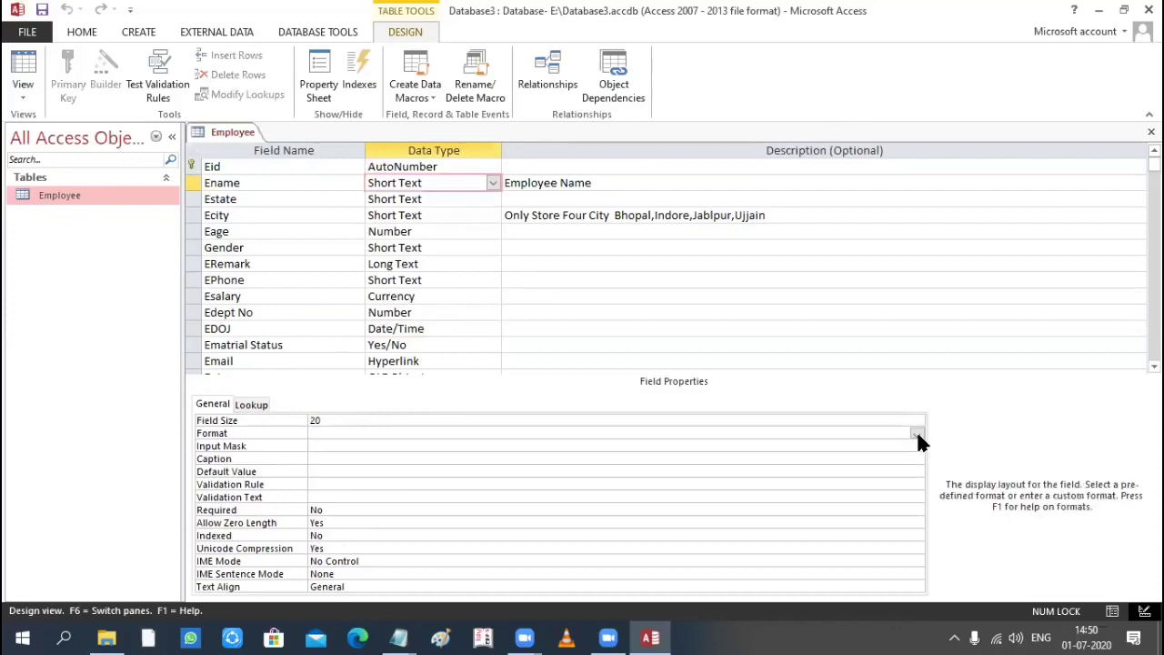
left_click(917, 434)
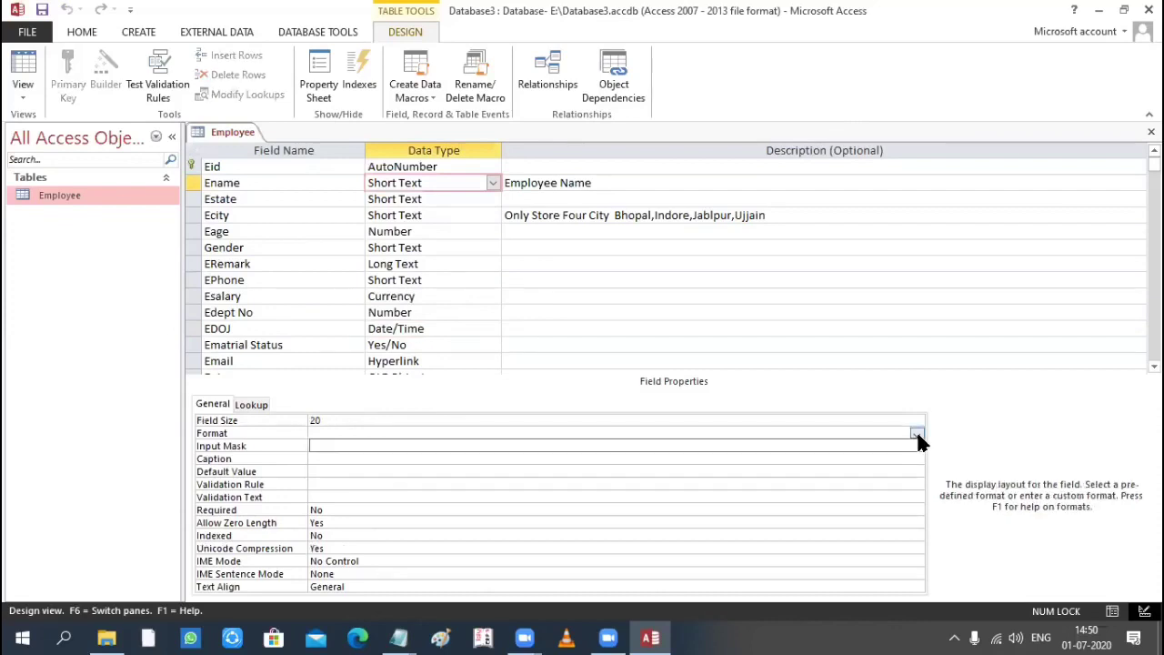
left_click(454, 183)
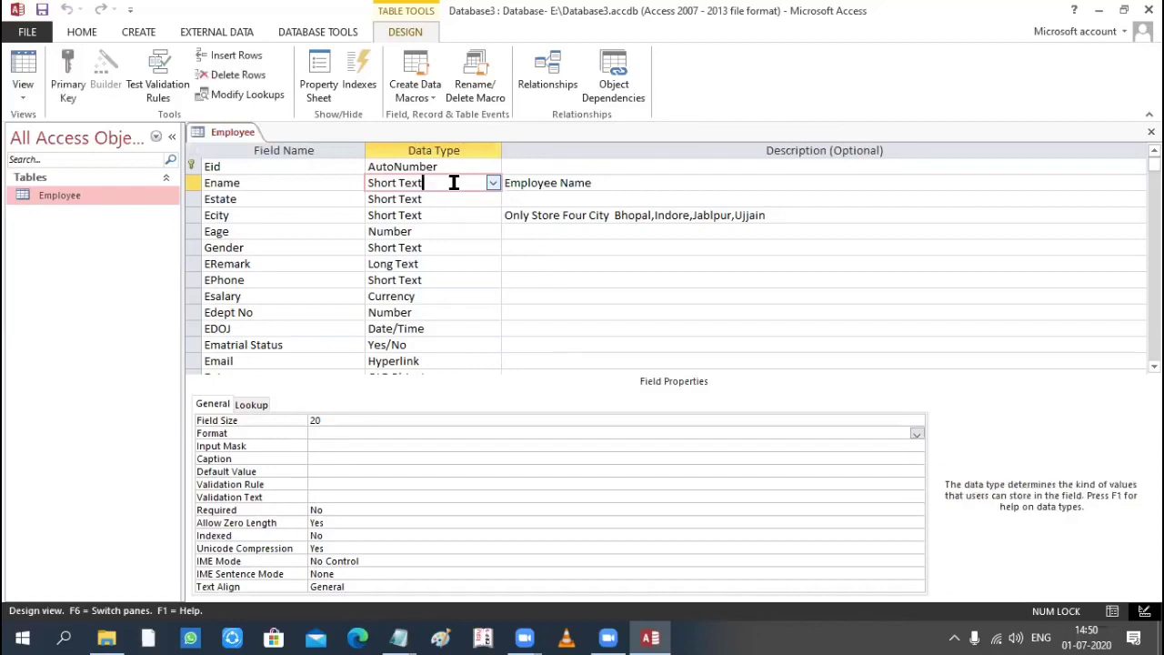
double_click(387, 182)
left_click_drag(434, 182, 111, 114)
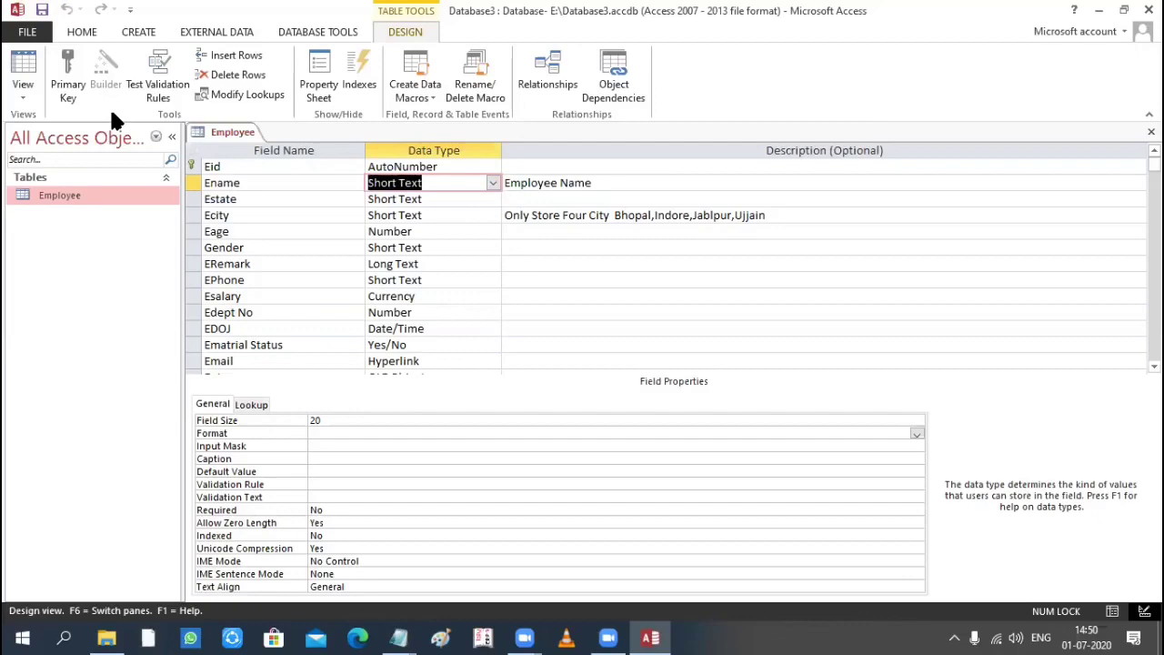
Copy the custom format > [Red] from the Filed Pro.txt notes into the Ename field's Format property in Access.
left_click(42, 107)
left_click(59, 123)
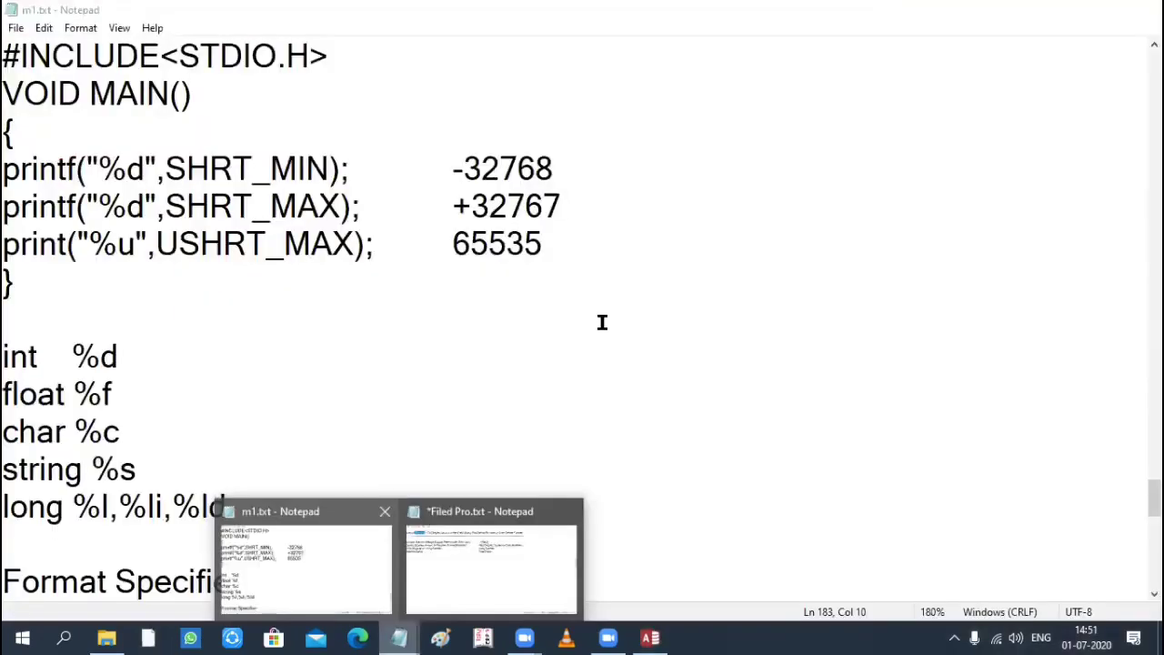
left_click(491, 560)
left_click_drag(487, 133, 575, 127)
key("ctrl+c")
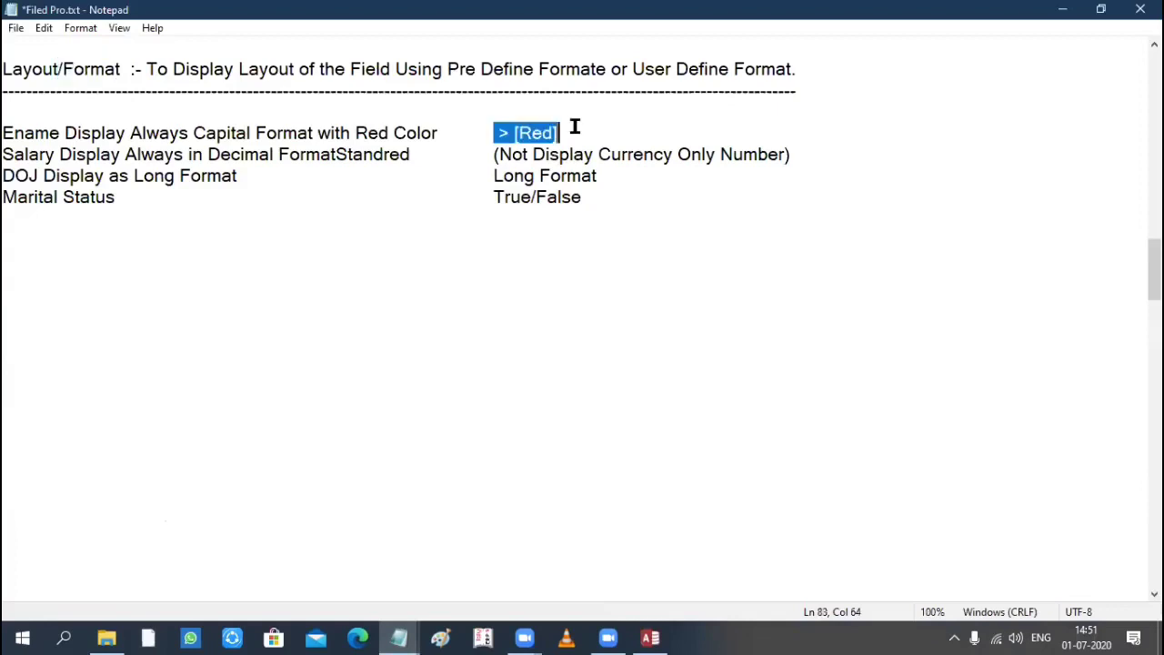
left_click(649, 637)
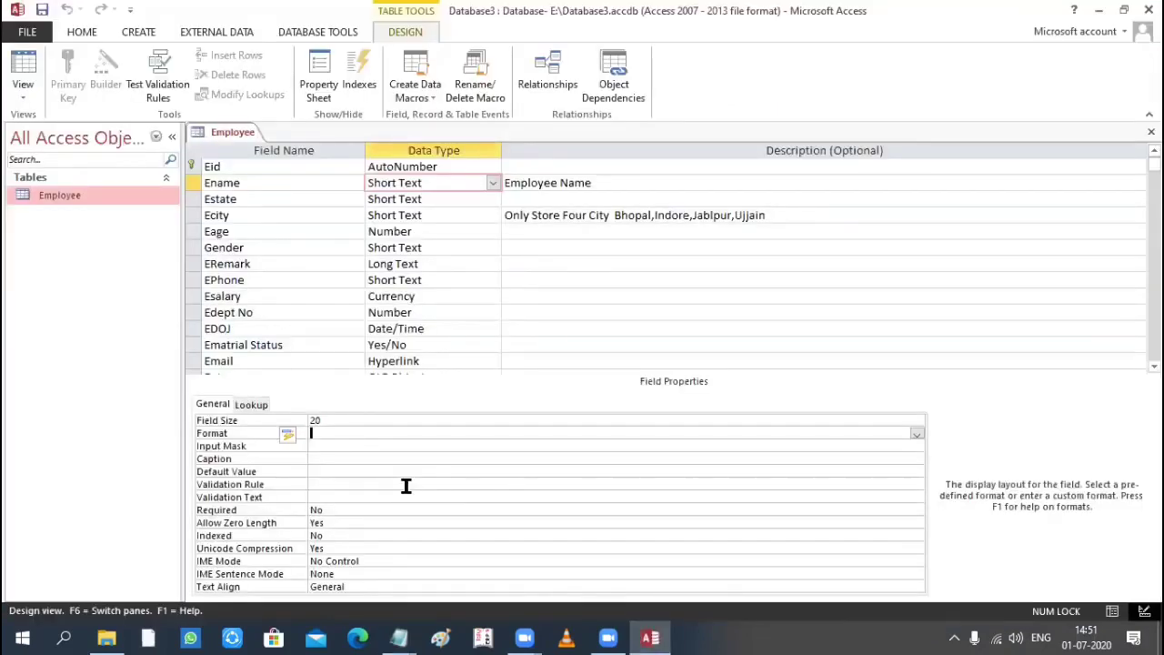
key("ctrl+v")
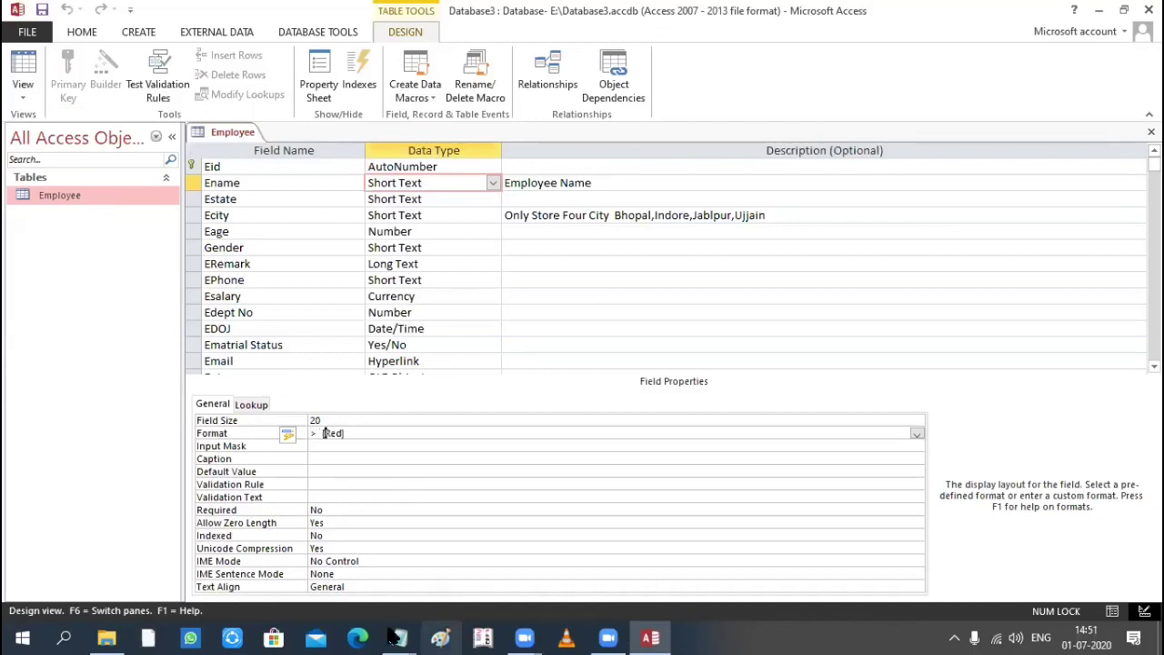
Switch to the Filed Pro.txt notes and review the Ename capital-letters rule and its > format symbol.
mouse_move(446, 618)
left_click(473, 552)
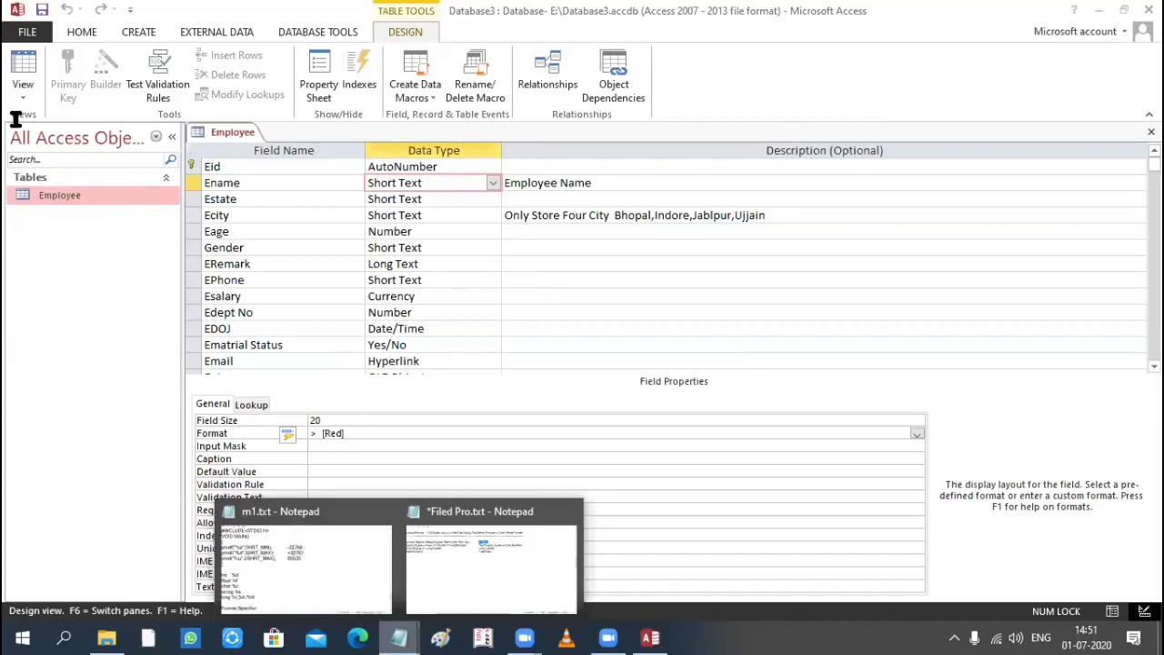
left_click_drag(16, 130, 251, 127)
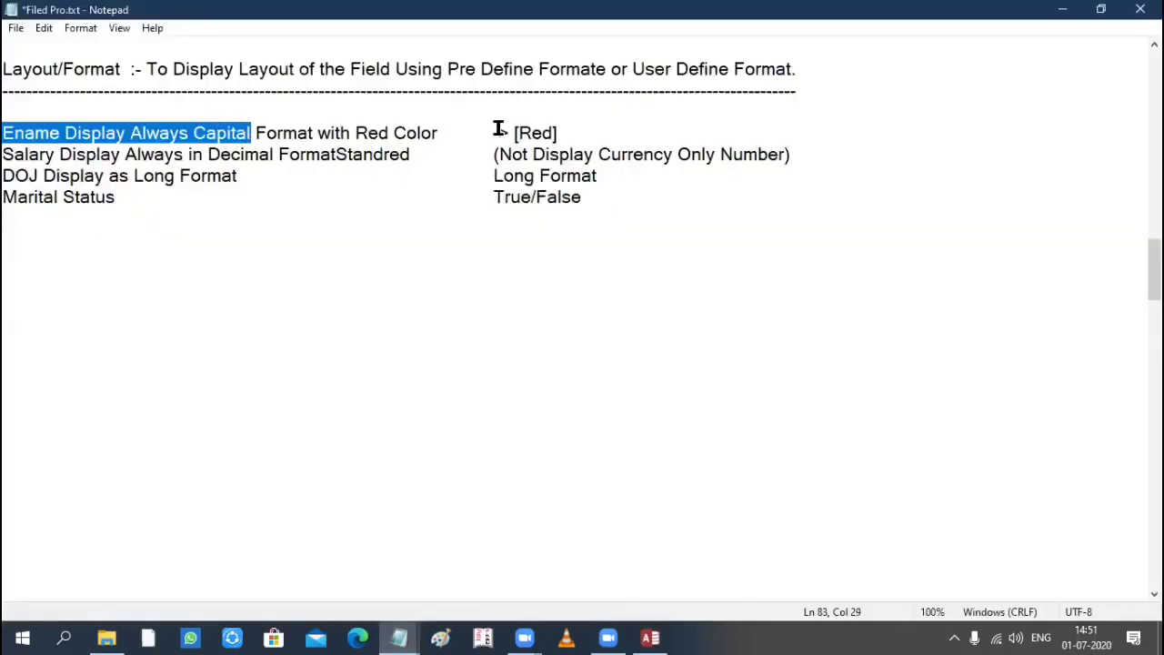
key("F3")
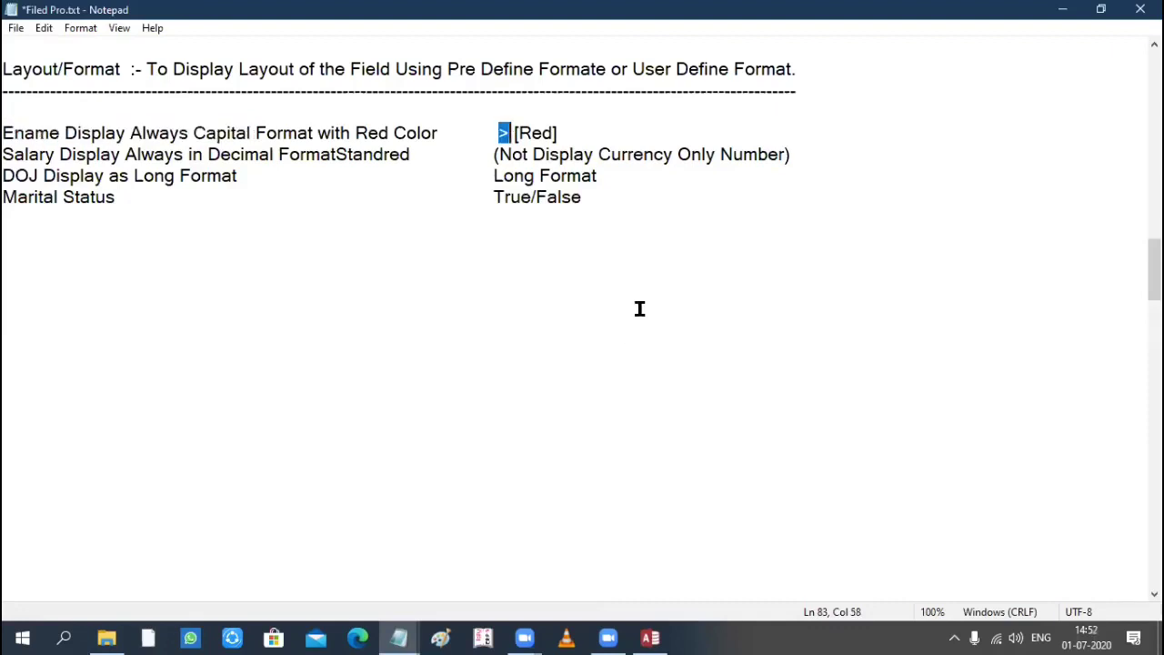
left_click(510, 132)
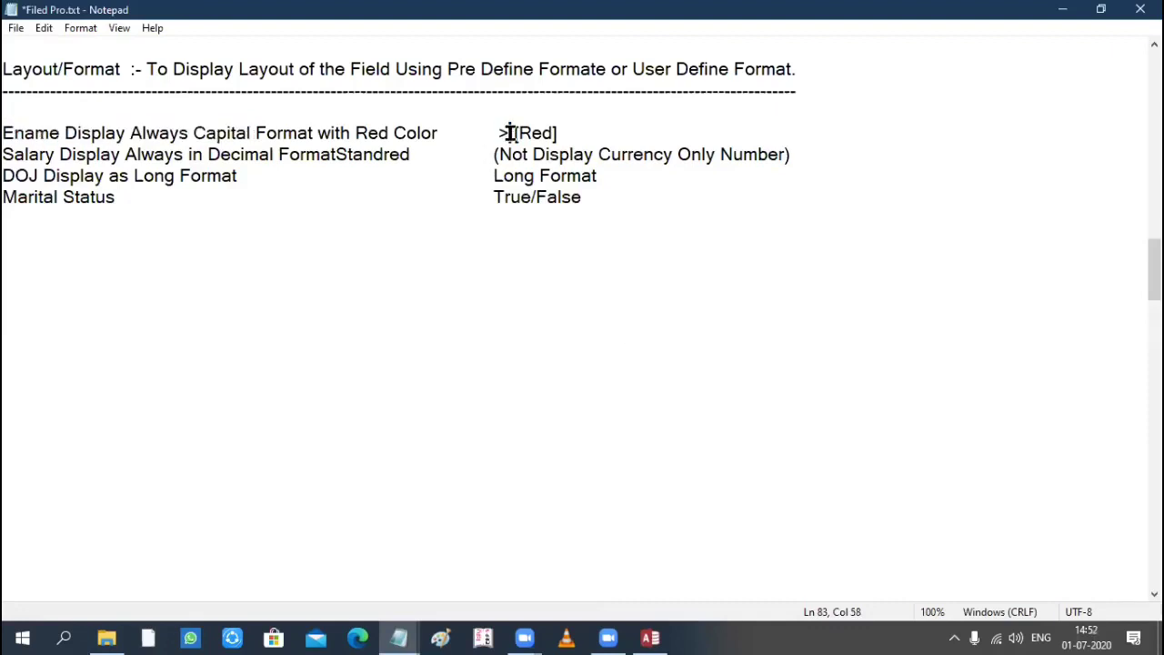
Highlight the [Red] color code in the Ename capital-format rule of the notes.
left_click(564, 131, "shift")
left_click(564, 132)
left_click(520, 129)
key("shift+End")
In Access, enter a lowercase employee name in record 15's Ename in Datasheet view, and return the Employee table to Design view.
key("alt+Tab")
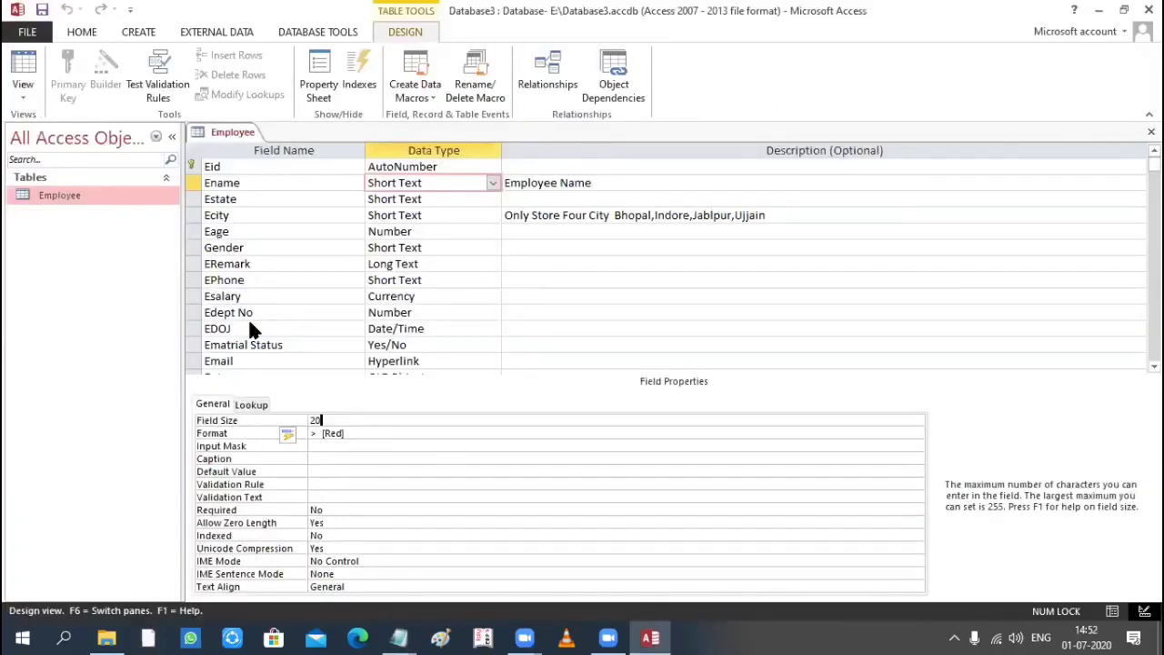
key("ctrl+period")
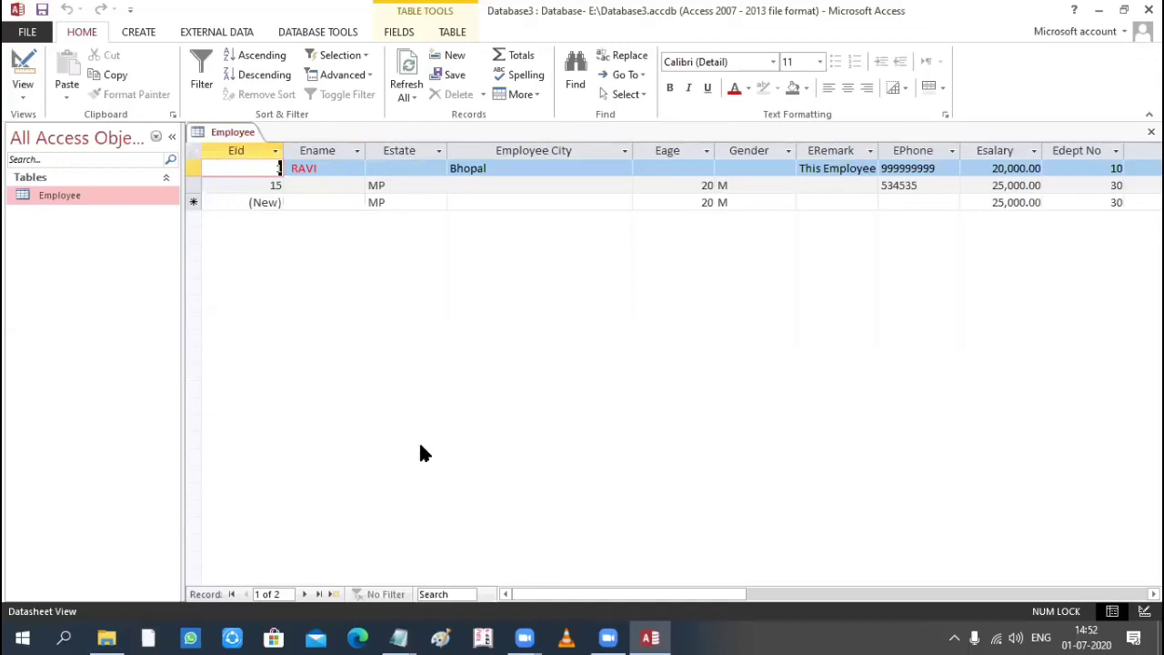
key("Down")
type("far")
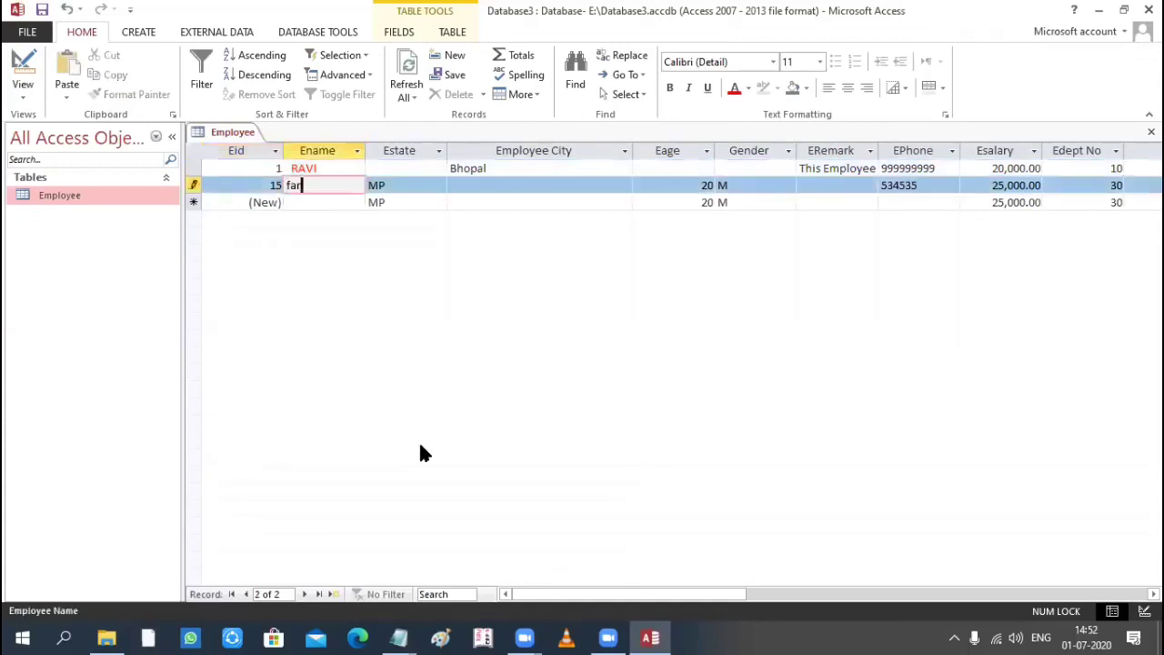
type("an")
key("Tab")
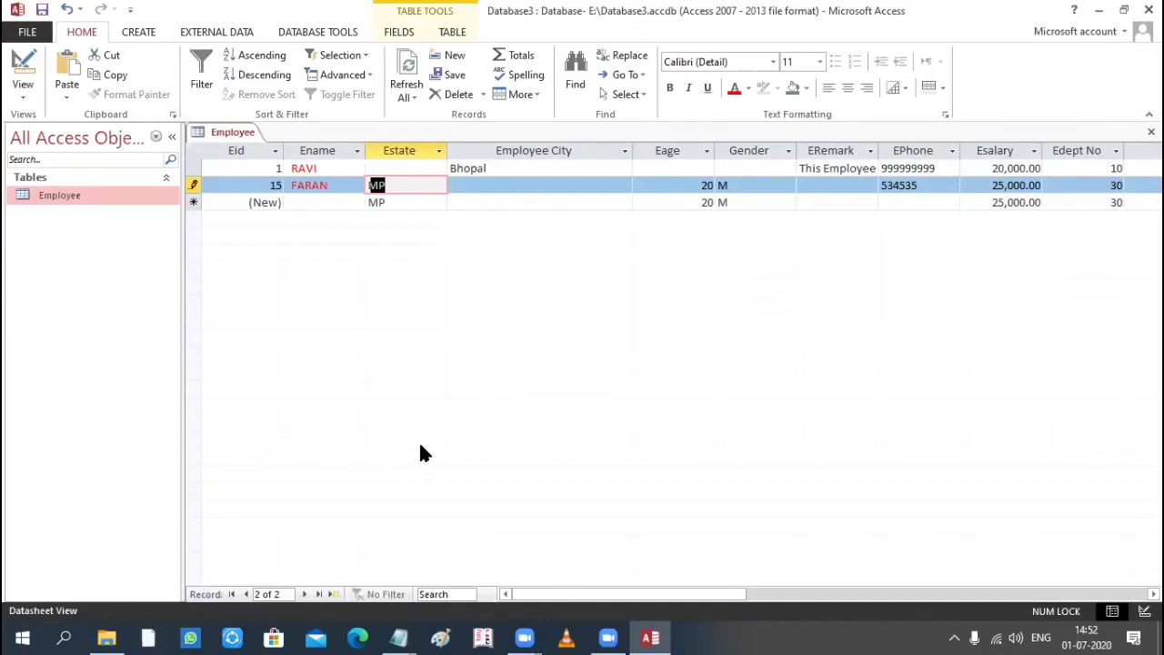
left_click(23, 91)
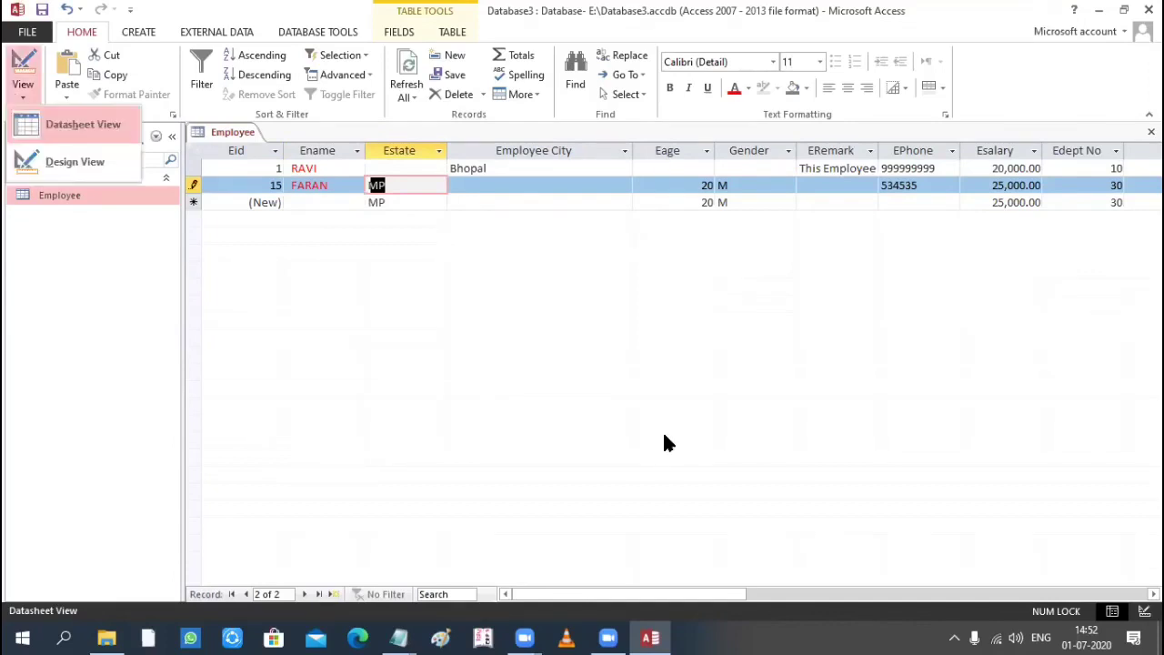
key("Down")
key("Return")
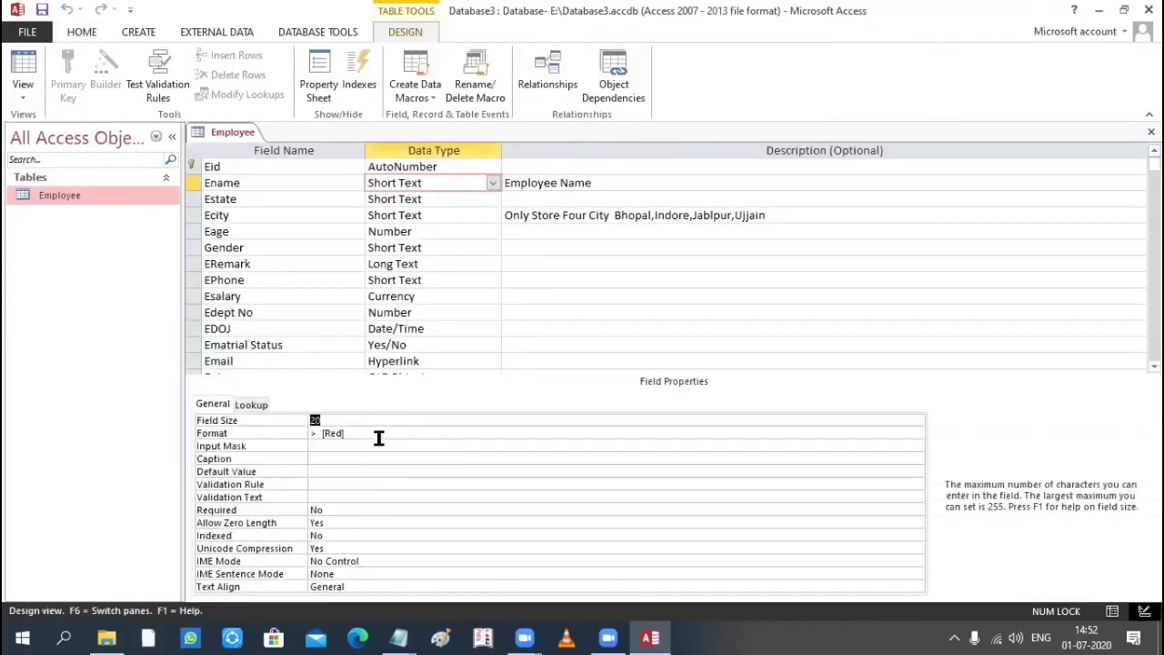
Switch to the Filed Pro.txt notes and review the Salary and DOJ format rules.
key("alt+Tab")
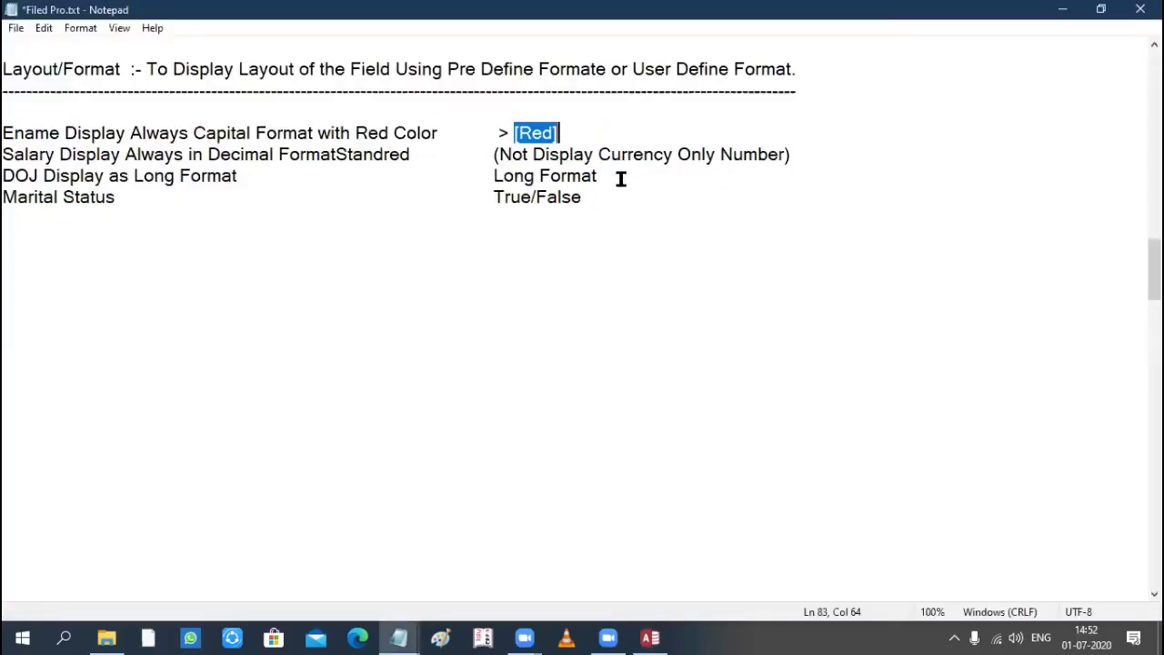
key("shift+Left")
key("shift+Left")
key("Down")
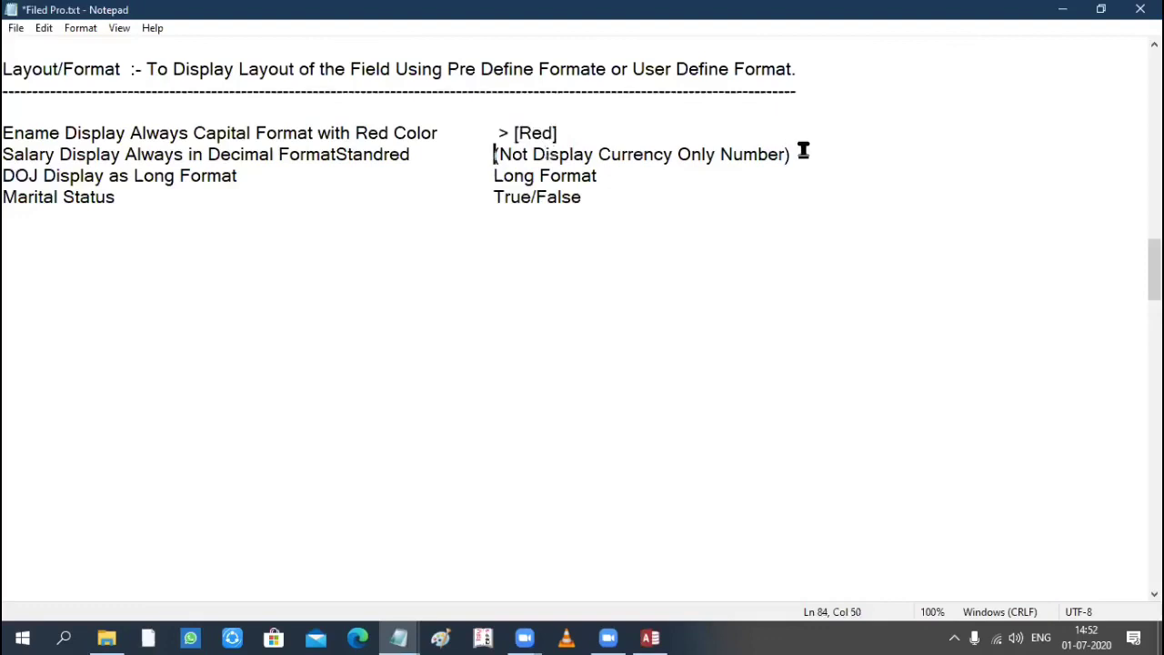
key("shift+End")
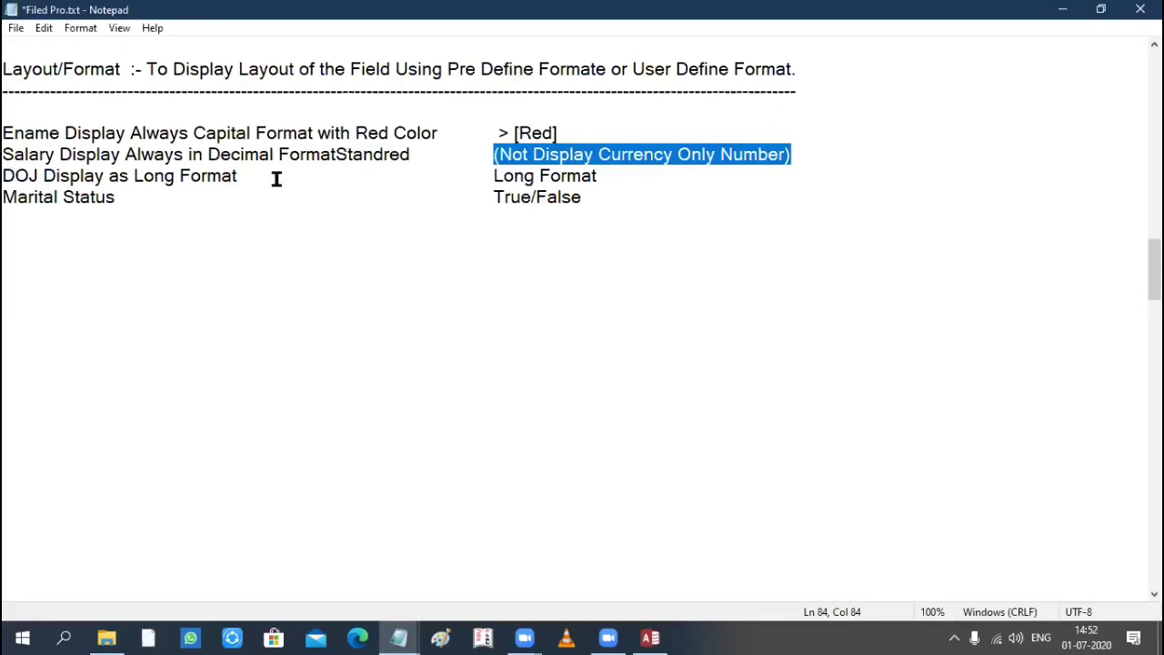
left_click_drag(4, 176, 625, 173)
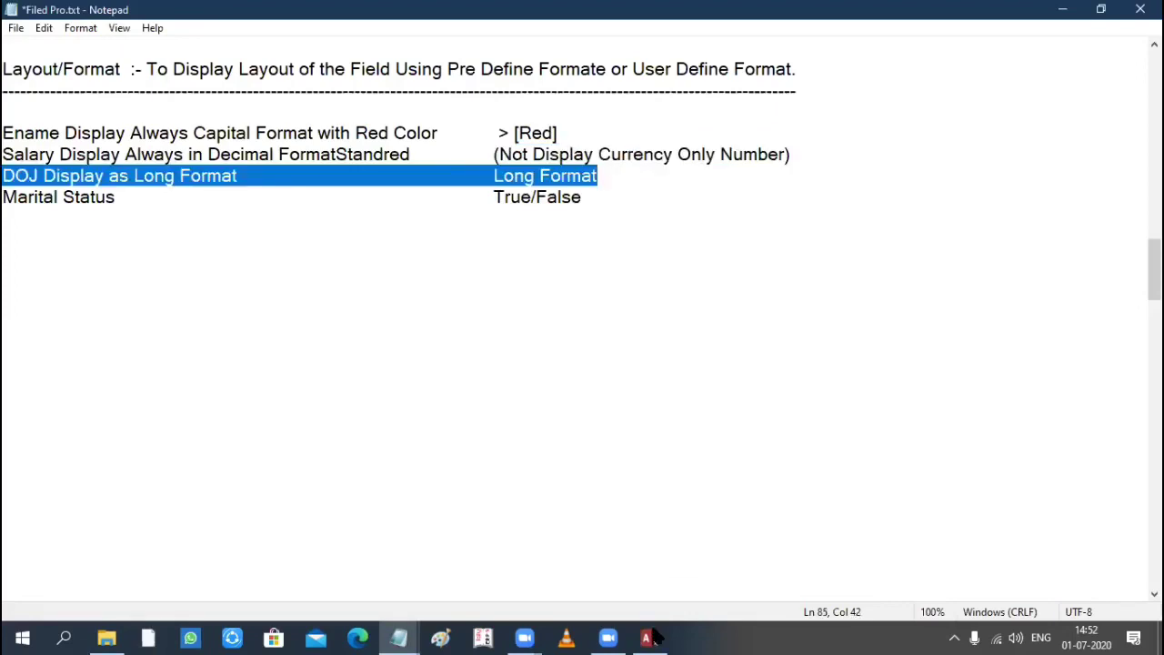
In Access, try On/Off for the Ematrial Status Format, settle on True/False, and open the Employee table in Datasheet view.
key("alt+Tab")
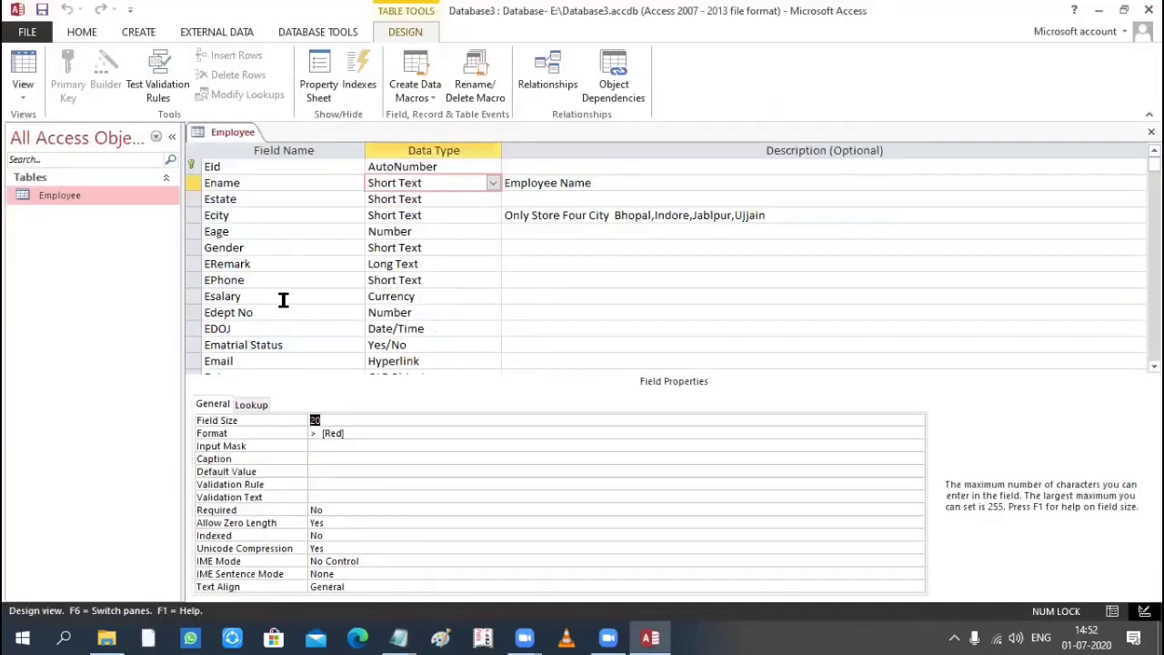
left_click(419, 342)
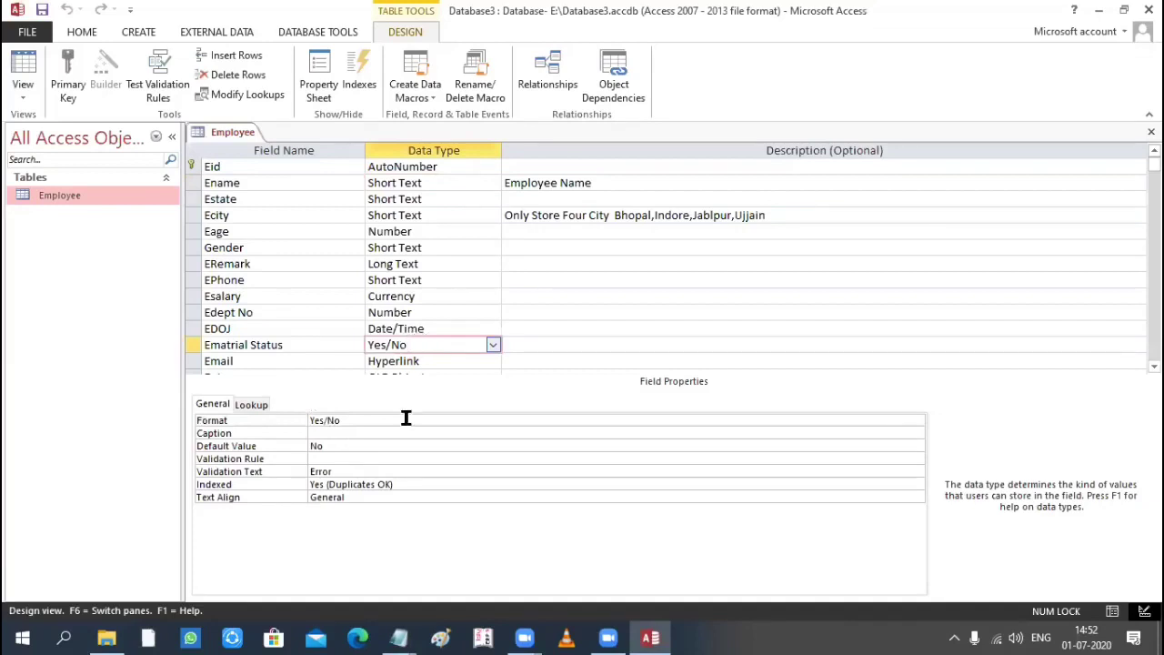
left_click(916, 424)
left_click(916, 423)
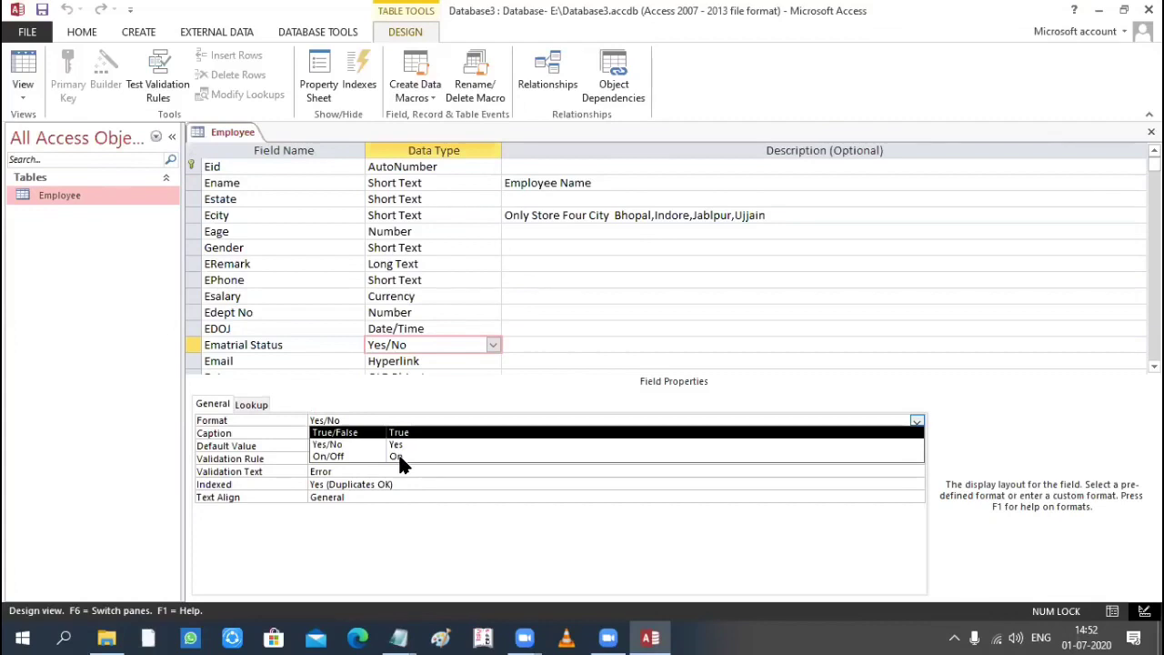
left_click(400, 457)
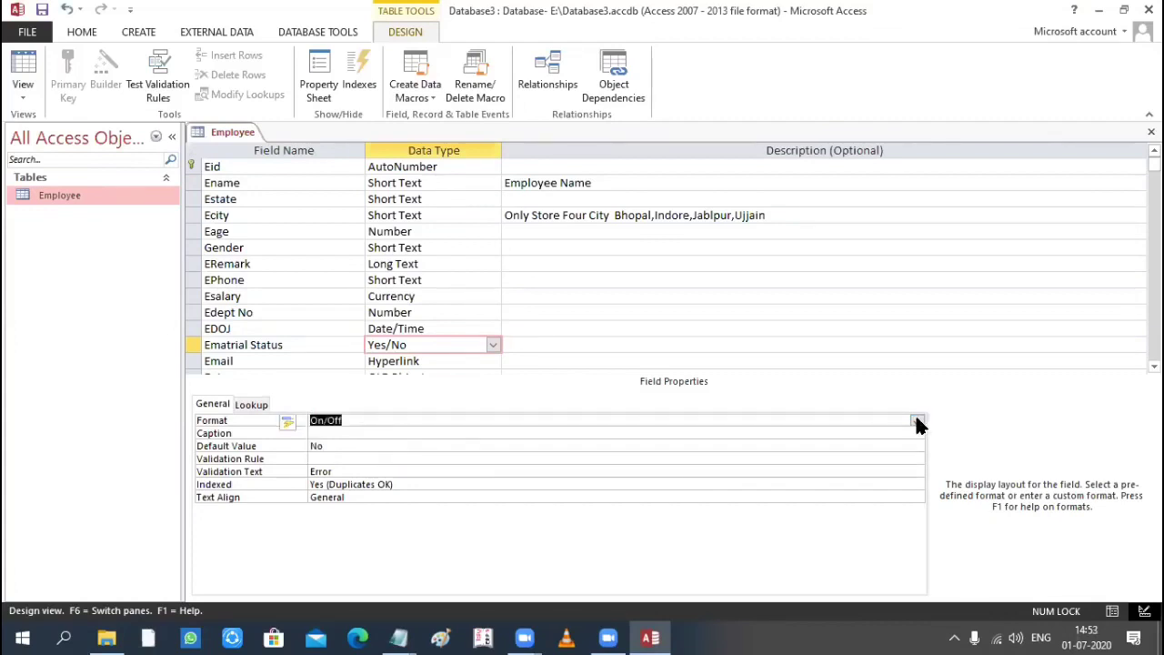
key("ctrl+z")
left_click(408, 346)
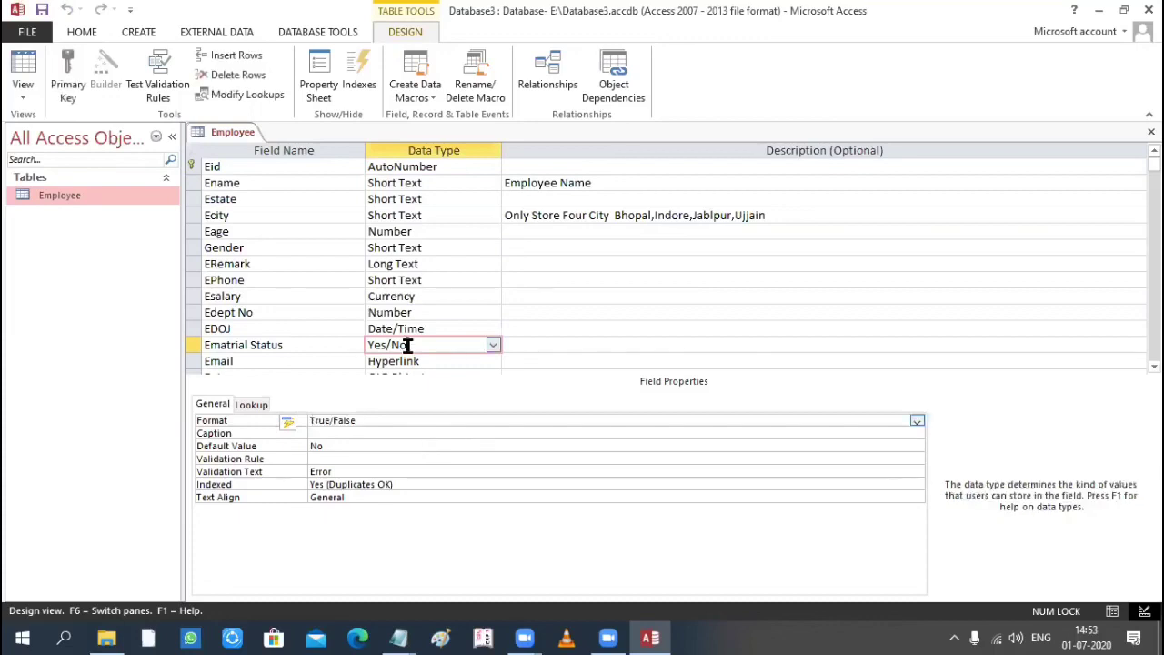
left_click(38, 113)
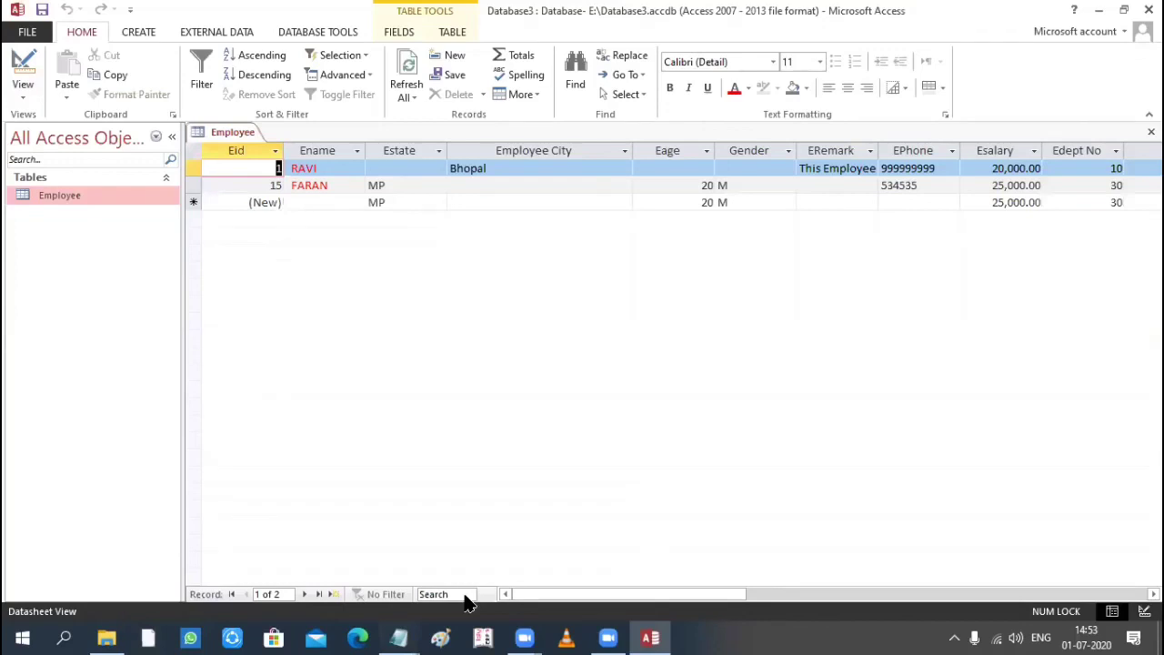
Switch to the Filed Pro.txt notes and review the four field rules and the Layout/Format definition.
key("alt+Tab")
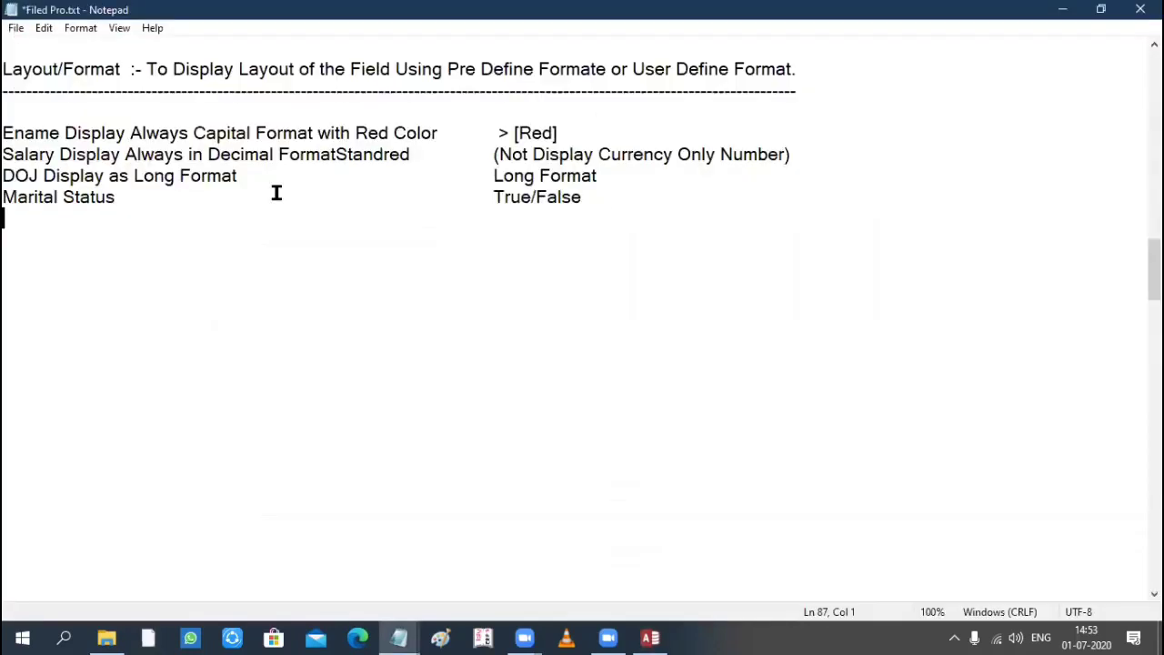
left_click_drag(2, 133, 606, 210)
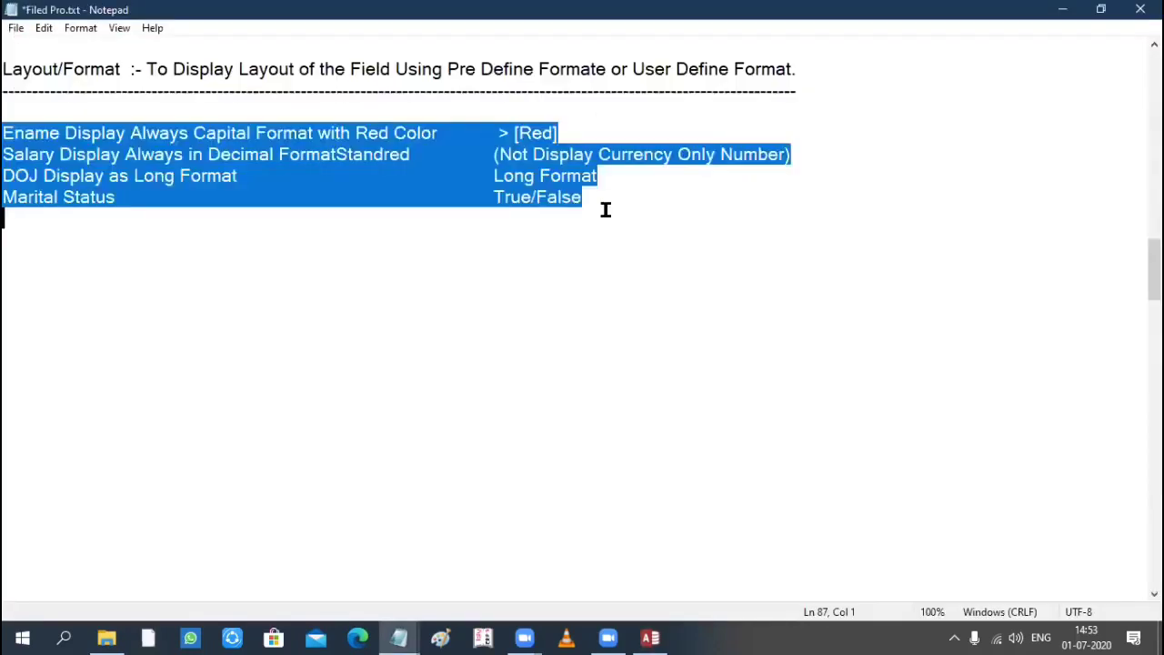
left_click_drag(13, 60, 731, 69)
left_click_drag(819, 70, 789, 85)
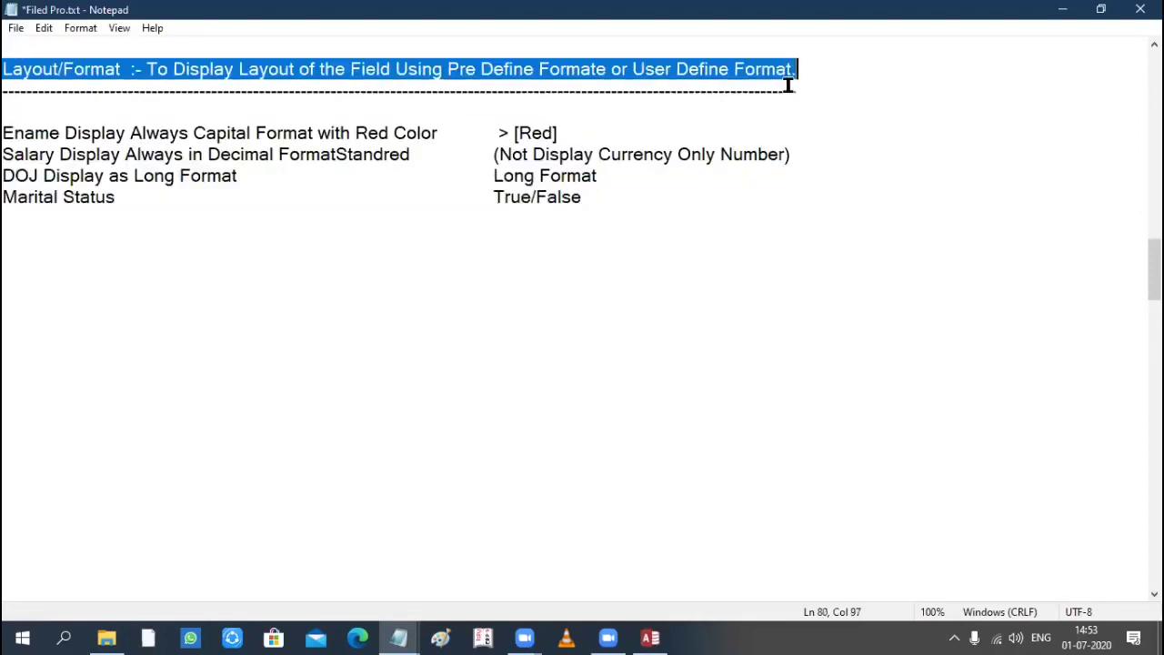
Remove the Input Mask, IME Mode and Text Align lines from the end of the notes.
scroll(346, 320, "down", 5)
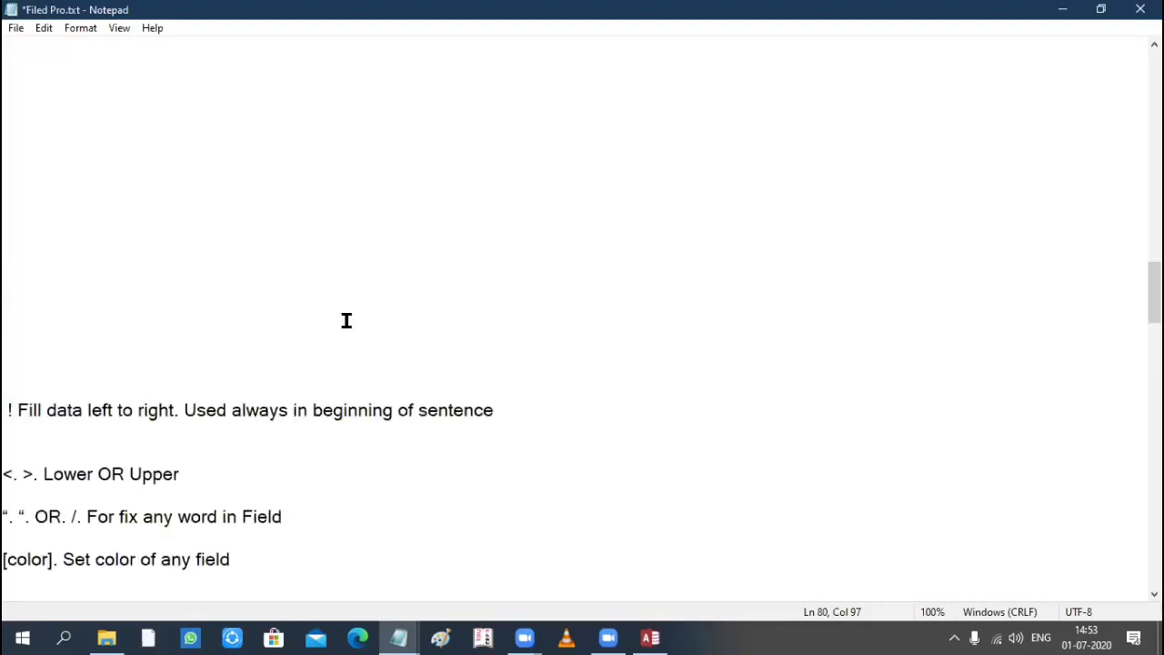
scroll(347, 320, "down", 5)
scroll(347, 320, "down", 5)
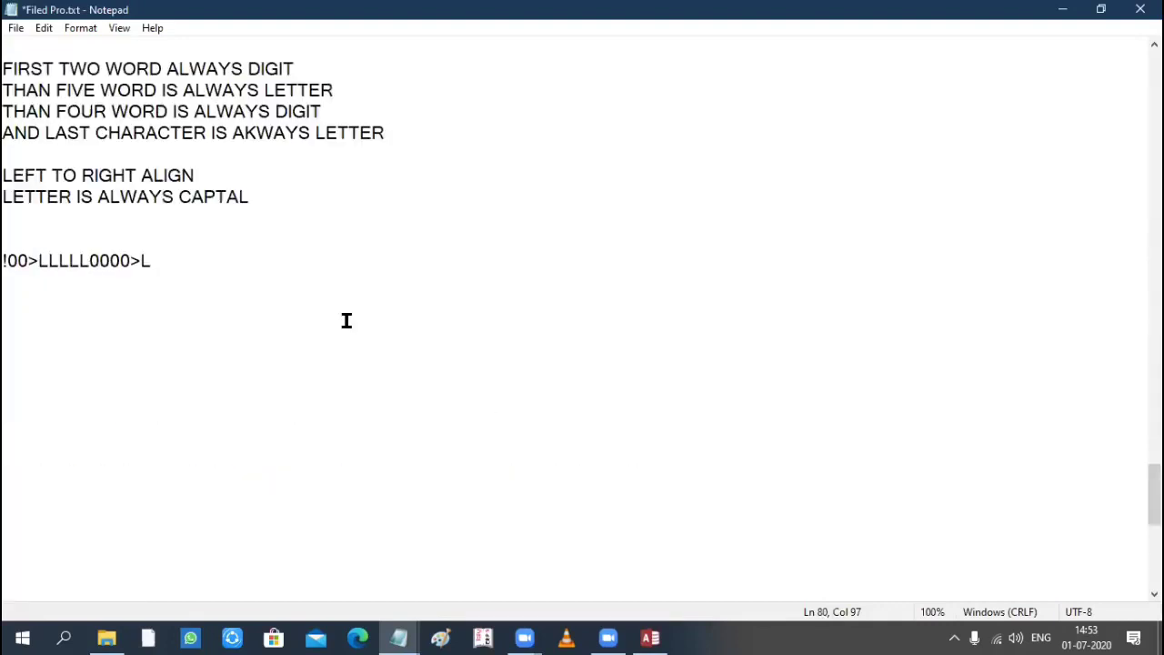
scroll(207, 494, "down", 8)
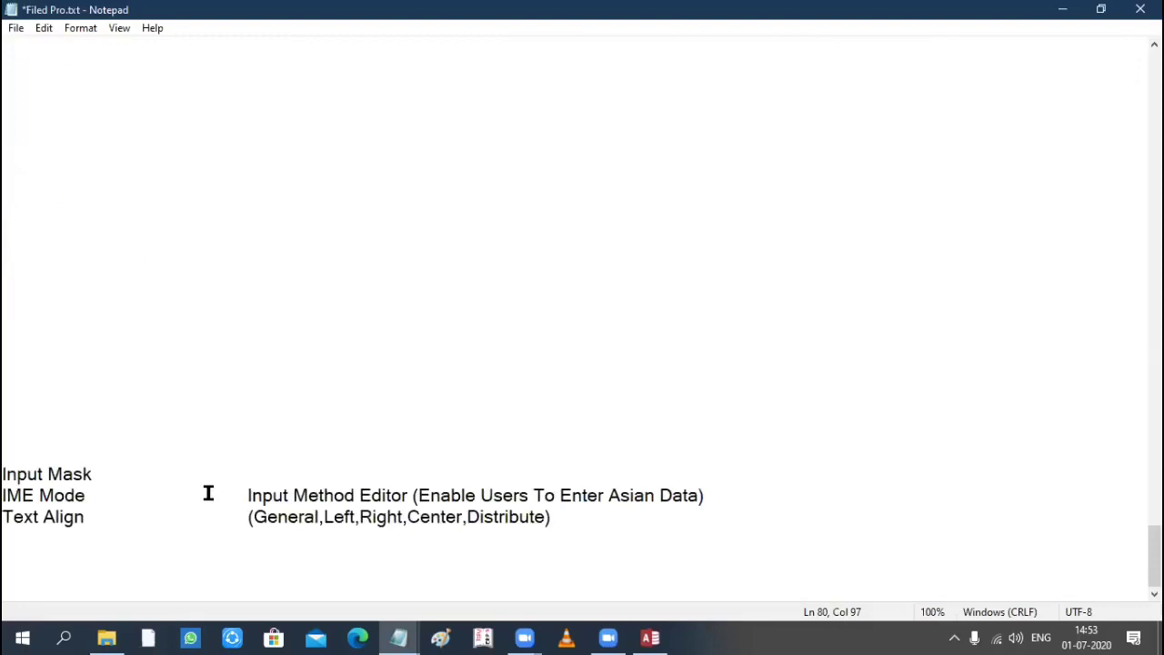
left_click(740, 539, "shift")
key("Delete")
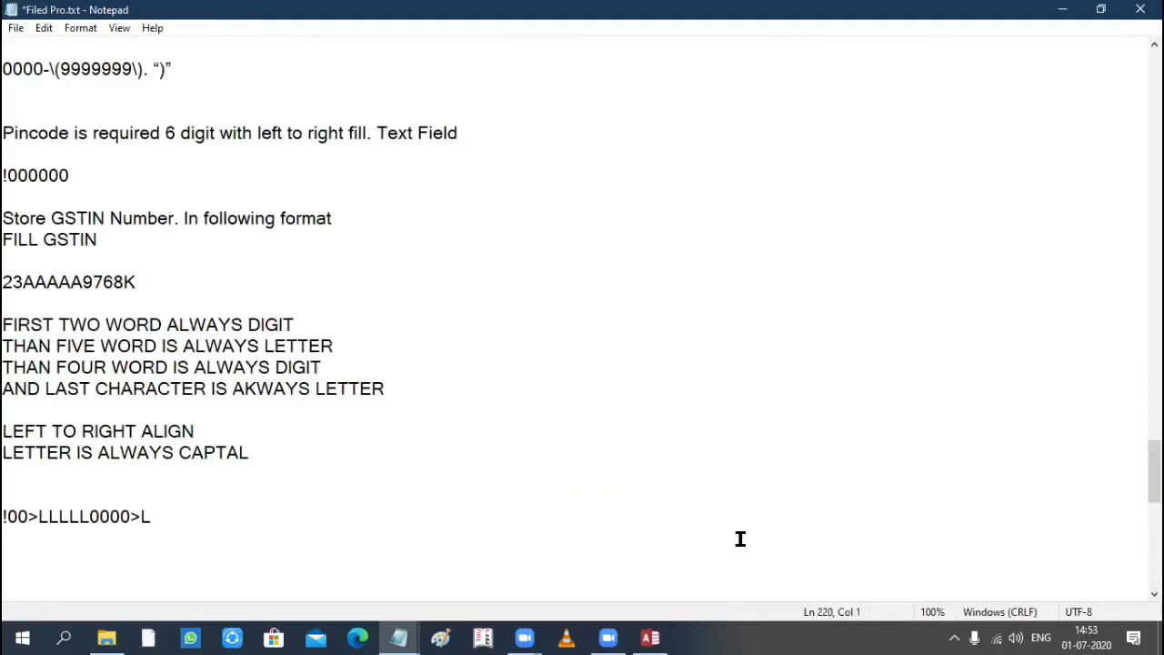
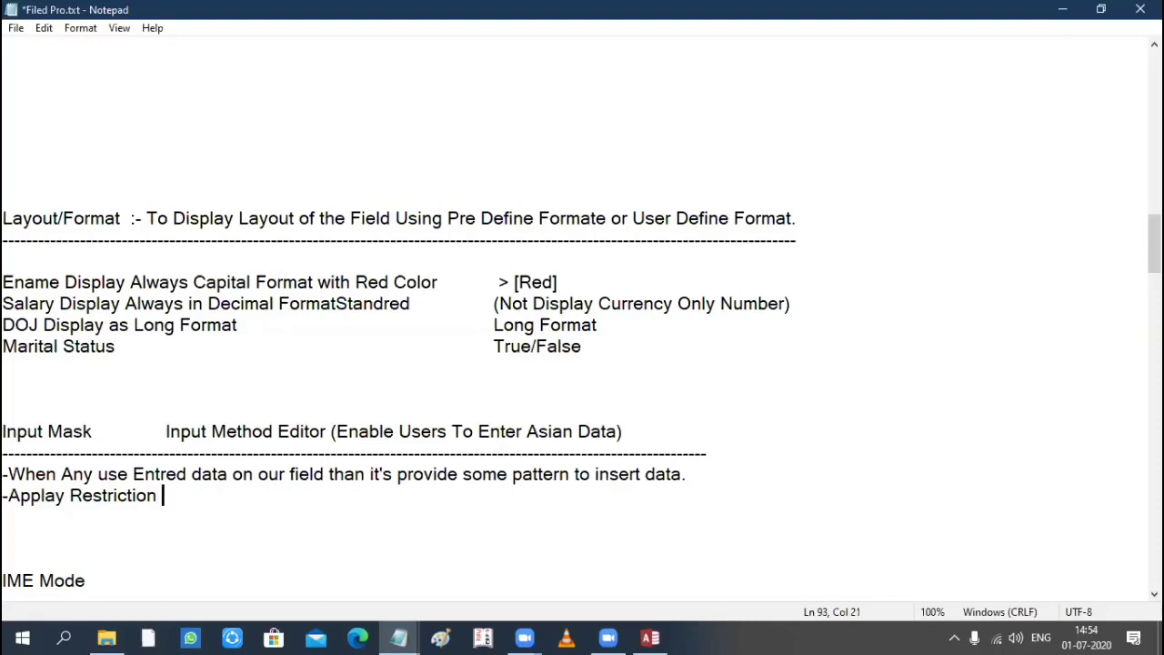
Complete the second Input Mask note as "-Applay Restriction of data.", save the file, and highlight that line.
type("da")
key("BackSpace")
type("ata")
key("ctrl+s")
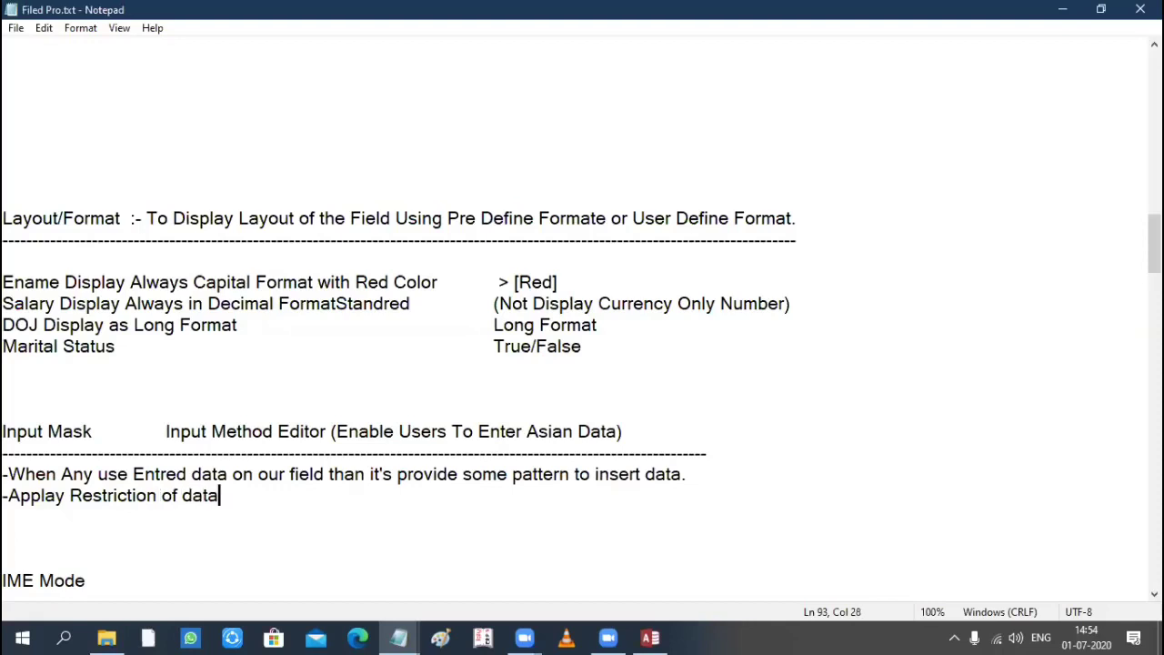
type(".")
key("ctrl+s")
left_click_drag(277, 496, 3, 495)
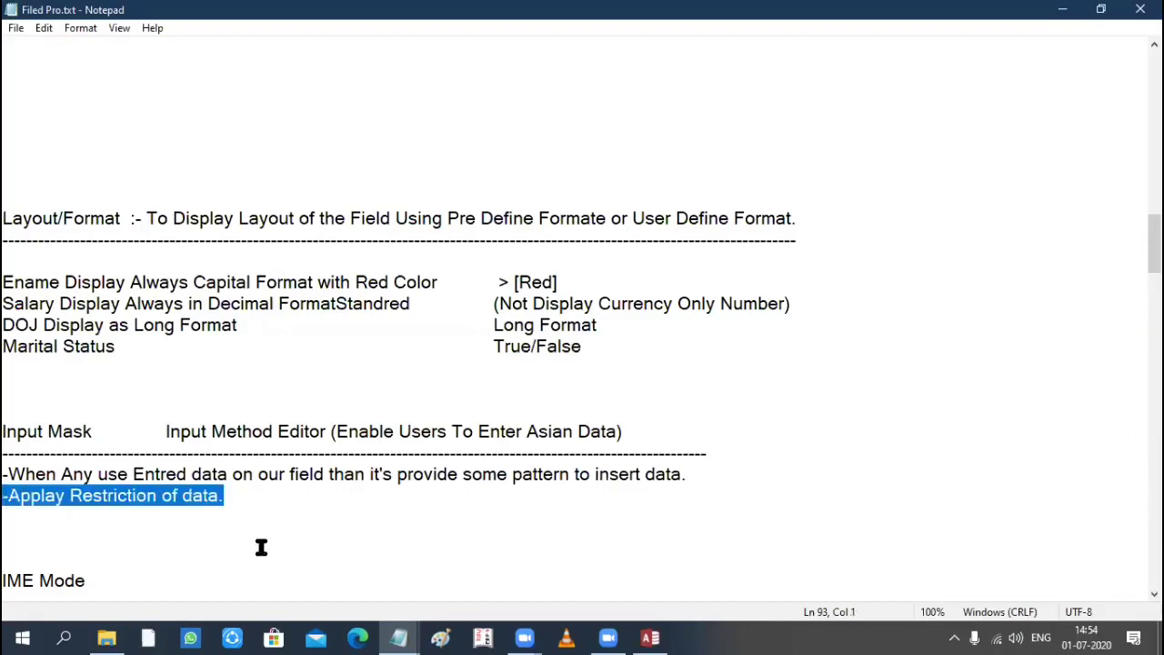
Insert 15 blank lines between the Input Mask notes and the IME Mode heading.
left_click(18, 549)
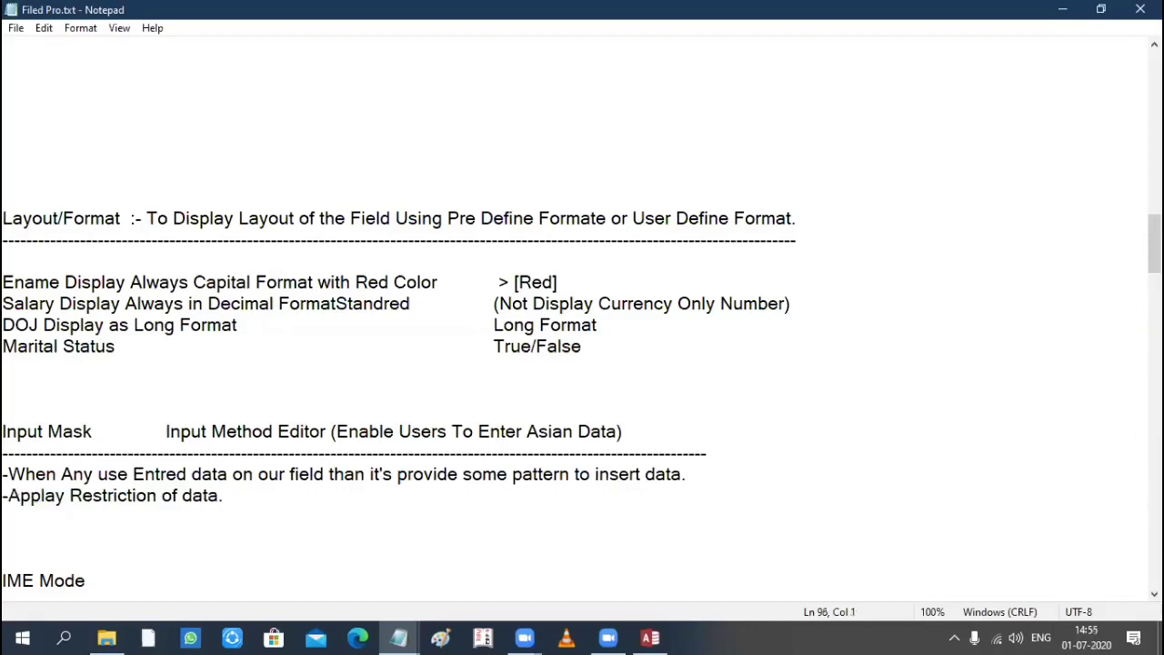
key("Return")
key("Return")
key("Return")
key("Return")
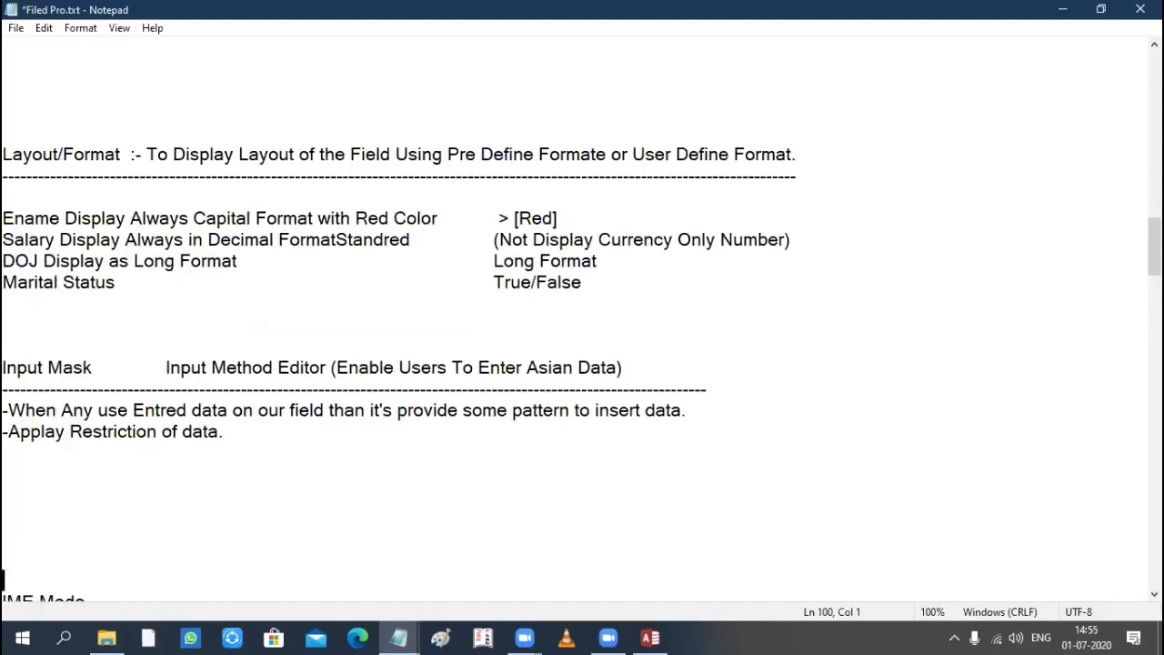
key("Return")
key("Return")
key("Return")
key("Return")
key("Return")
key("Return")
key("Return")
key("Return")
key("Return")
key("Return")
key("Return")
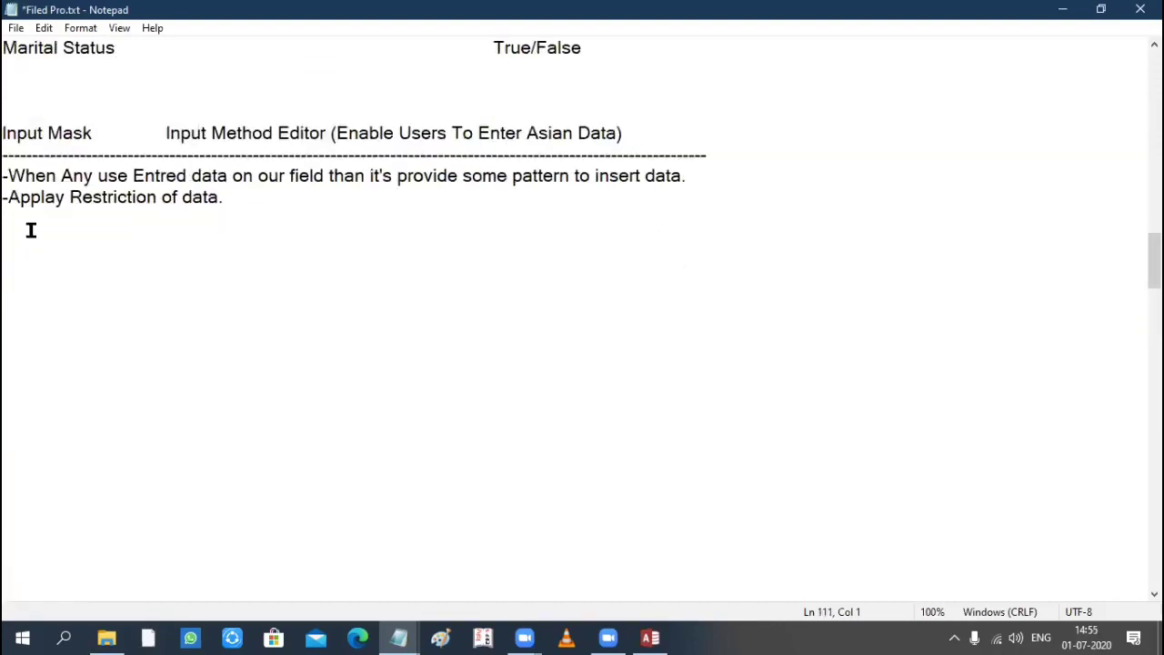
Add "Like:-" and the example "Pincode DHL-462042" below the Input Mask notes, and save the file.
scroll(31, 230, "down", 1)
left_click(32, 230)
type("Li")
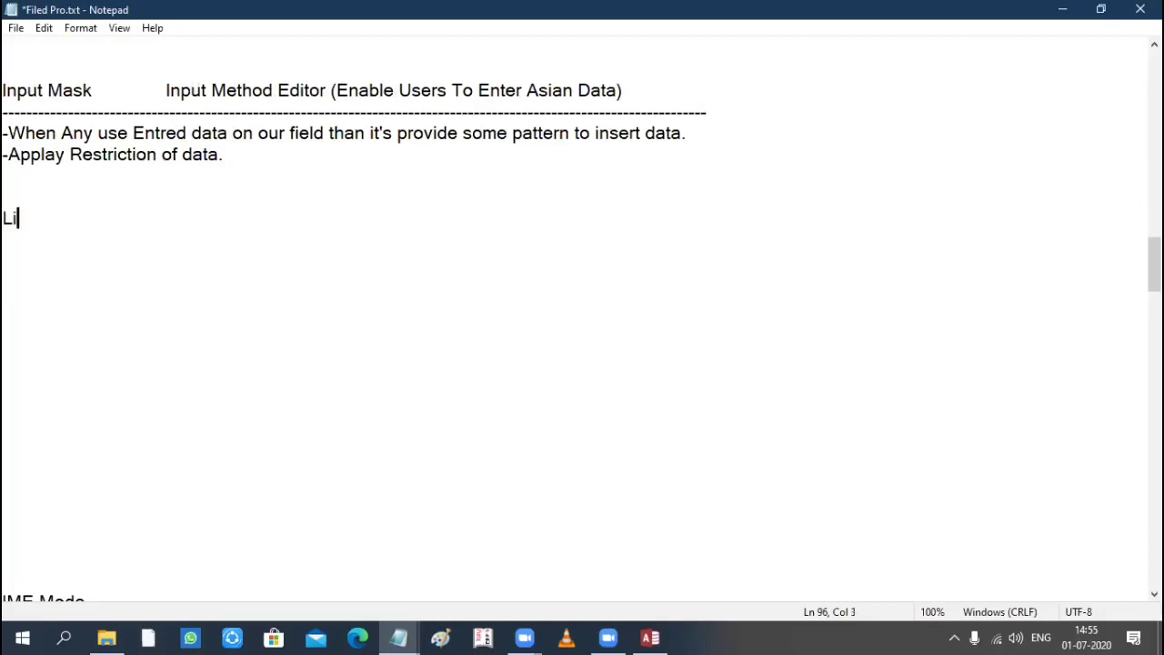
type("ke:-")
key("Return")
key("Return")
type("Pinc")
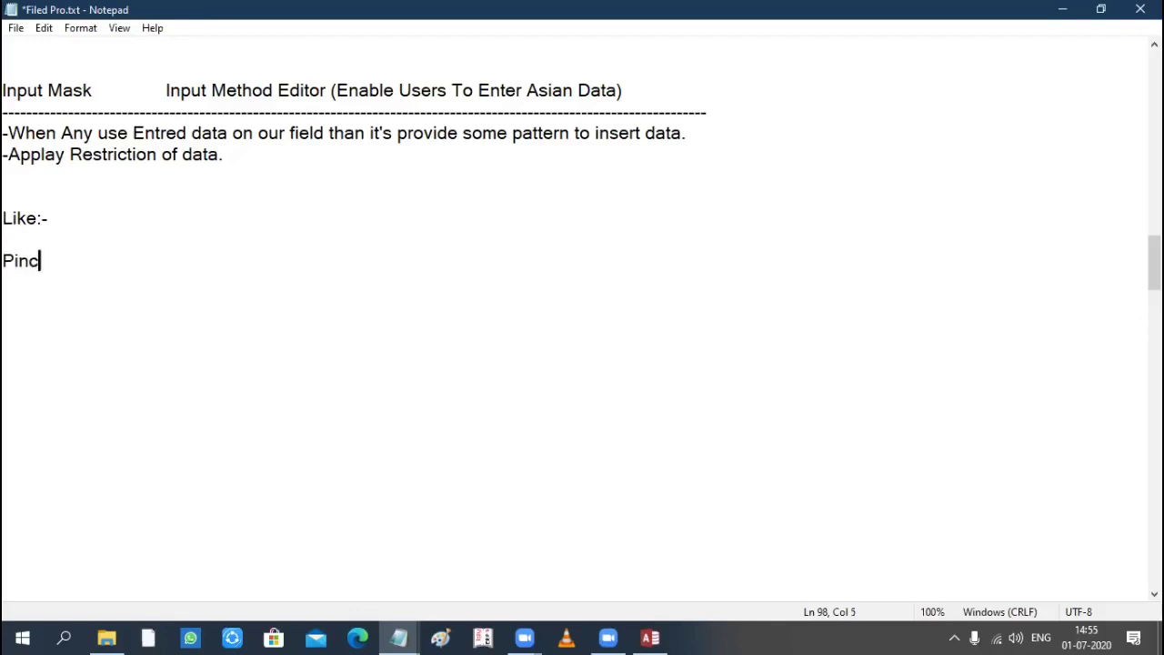
type("ode")
type("DHL")
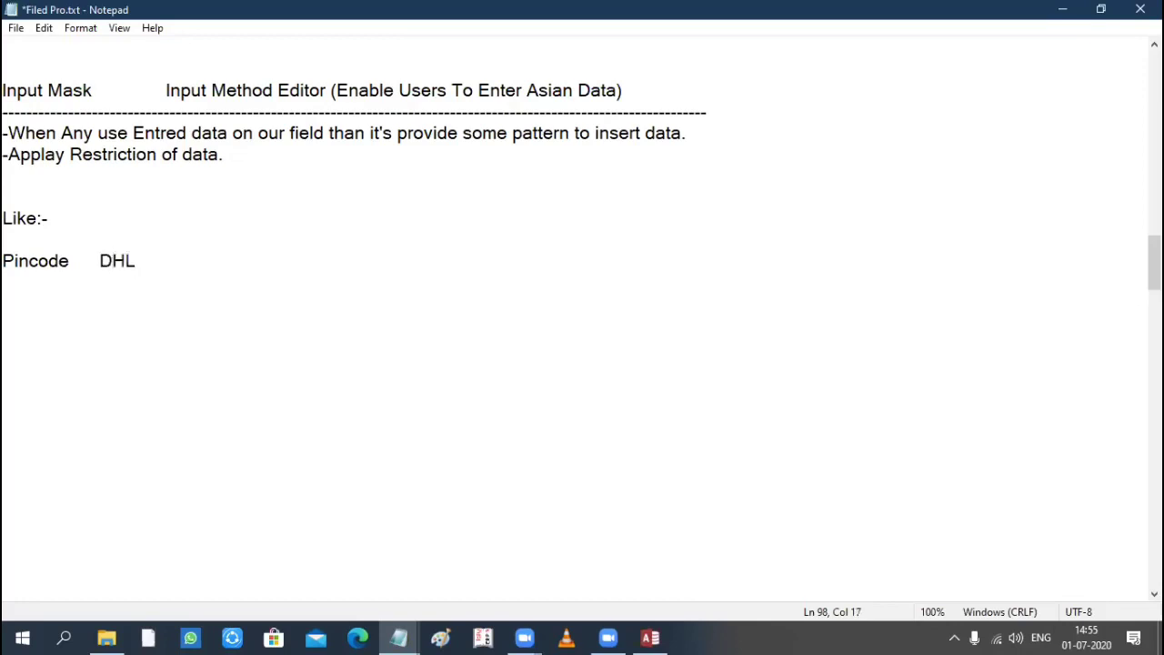
type("-")
type("462042")
key("ctrl+s")
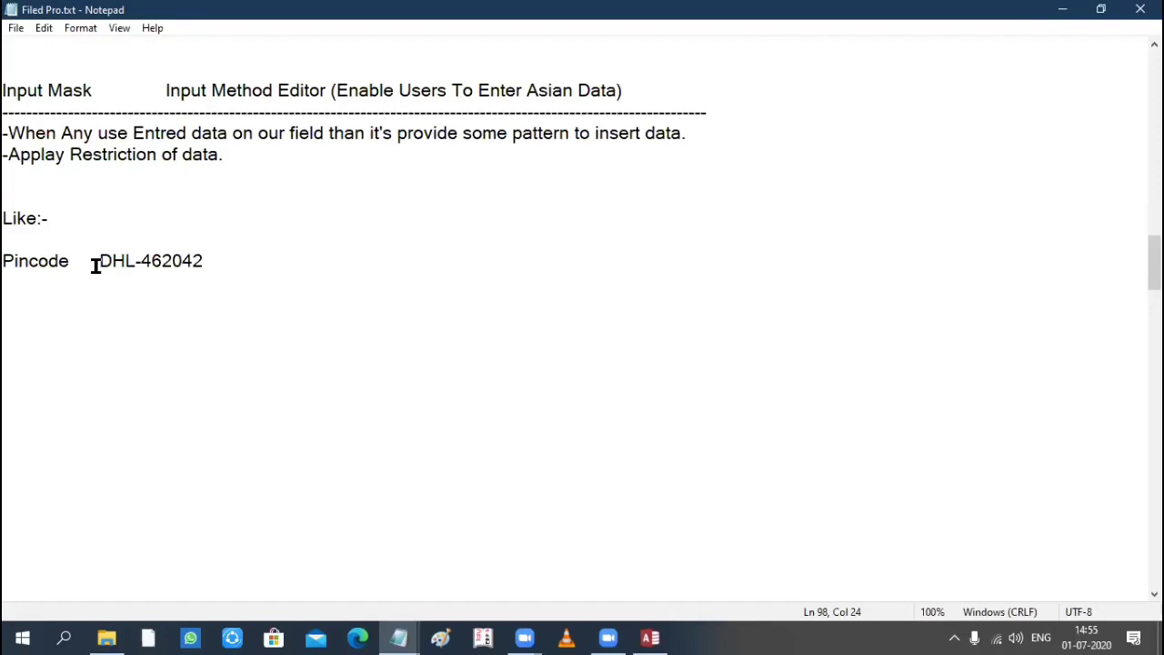
Highlight the whole pincode example value and its DHL prefix to examine the pattern.
left_click_drag(96, 263, 221, 263)
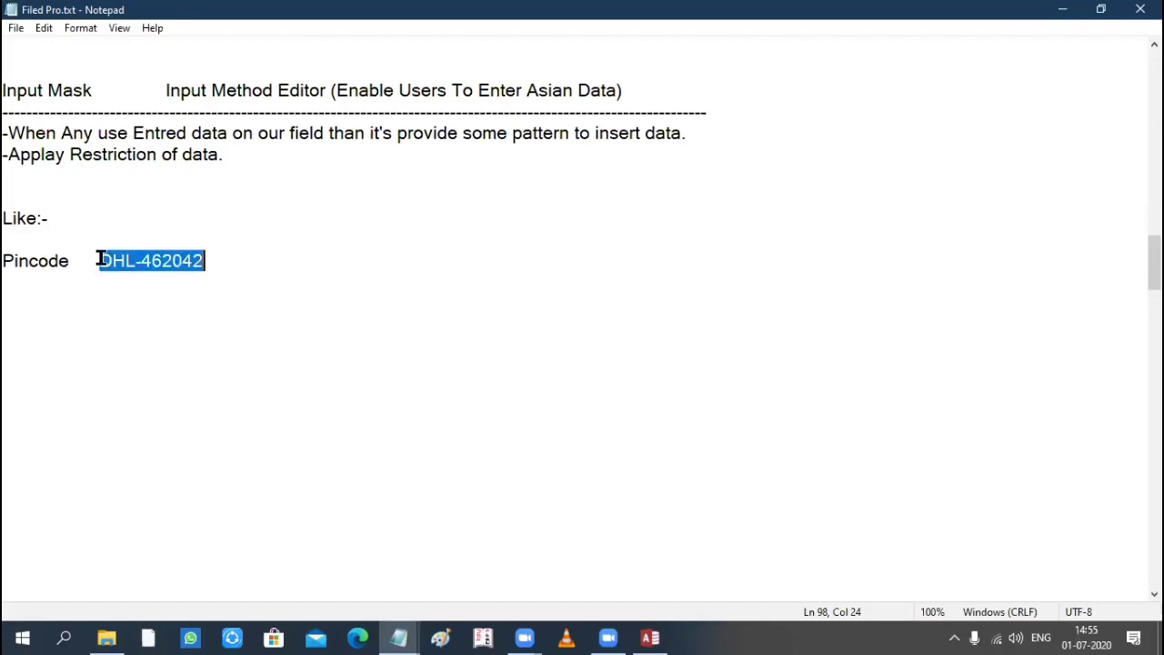
key("Down")
left_click_drag(100, 259, 150, 257)
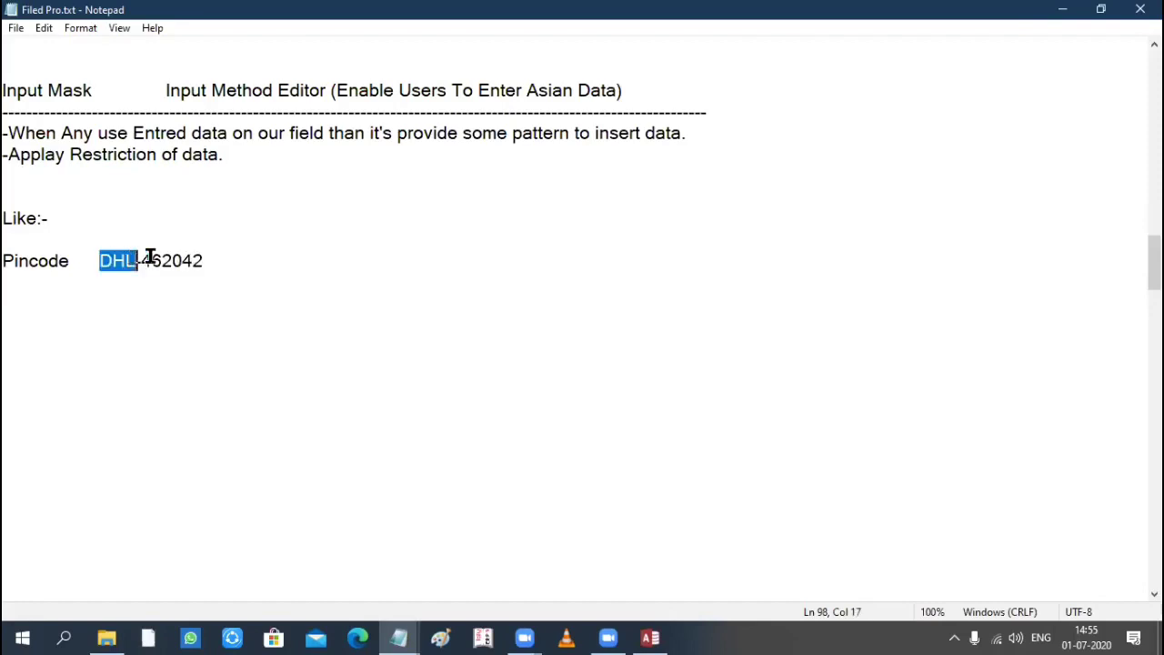
Insert a space between the "DHL-" prefix and the digits in the pincode example, and save the file.
left_click(143, 259)
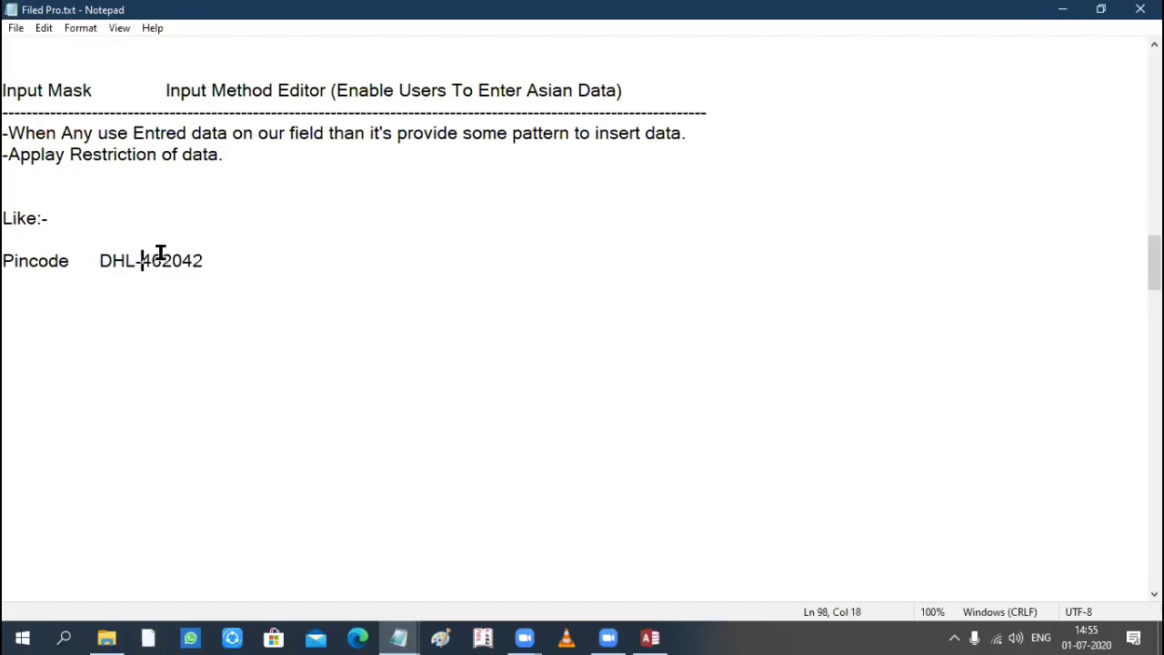
left_click(216, 265, "shift")
double_click(228, 265)
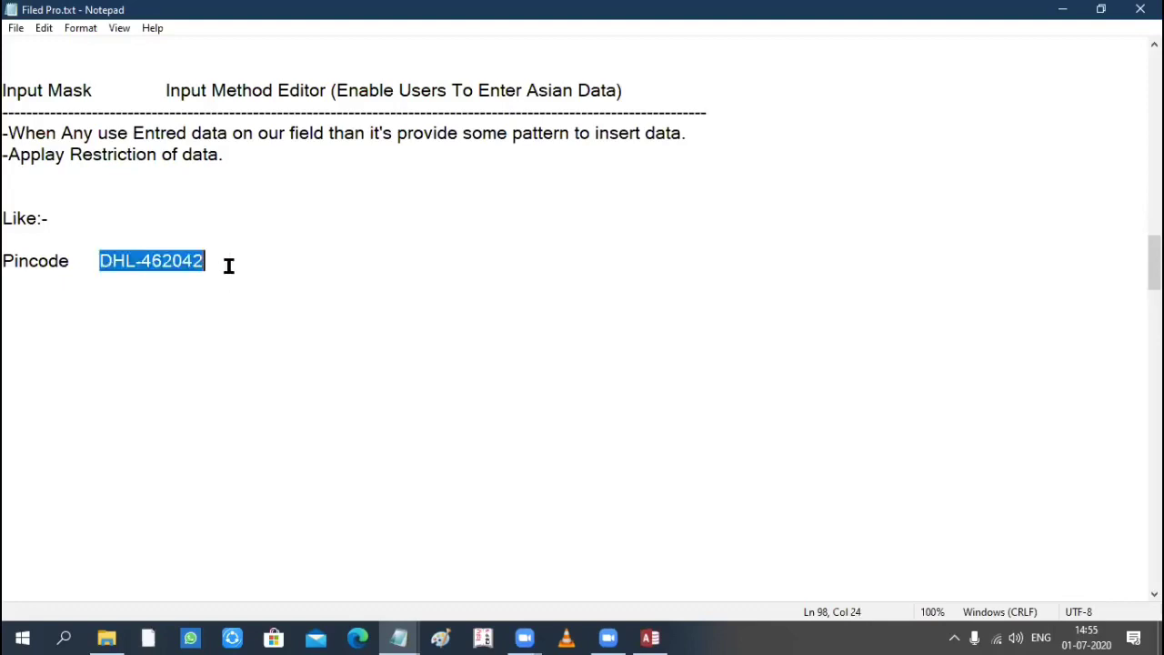
left_click(229, 264)
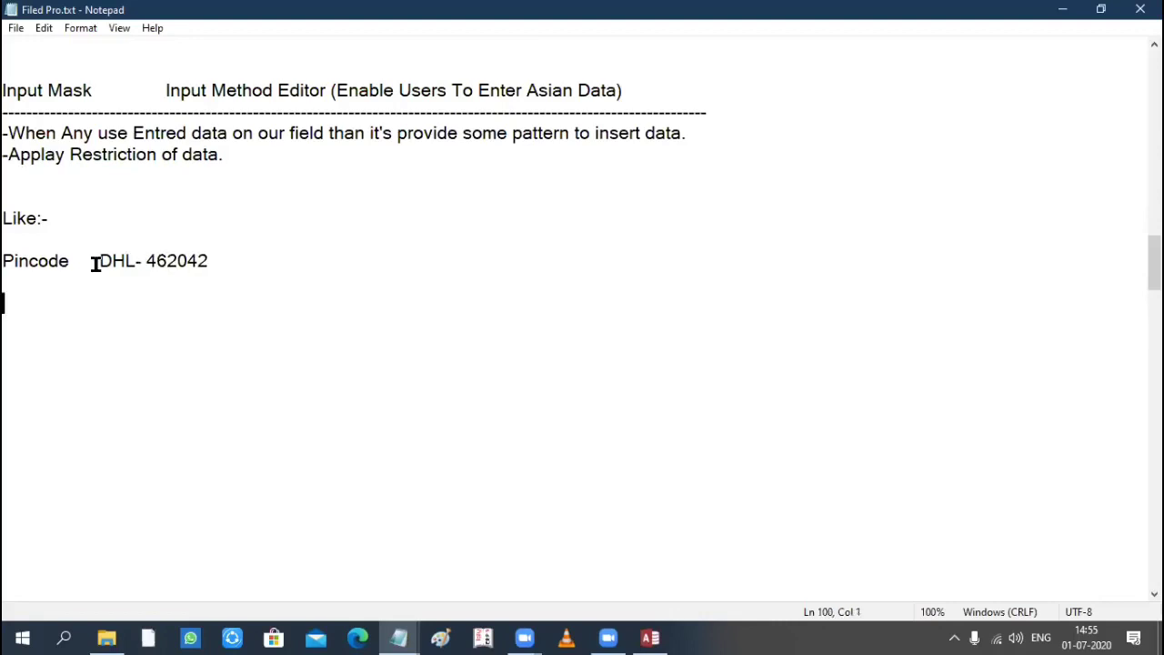
Highlight the whole pincode example, its DHL prefix and its digits to examine the letter and number parts.
left_click_drag(92, 263, 221, 260)
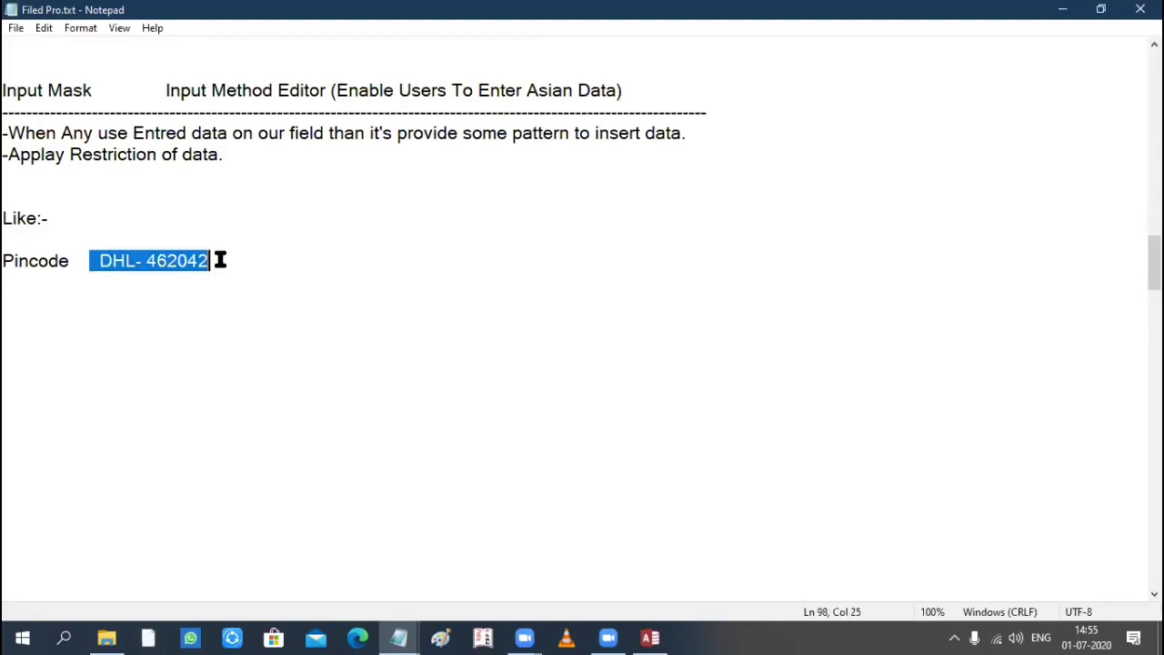
left_click(87, 262)
left_click_drag(98, 262, 135, 262)
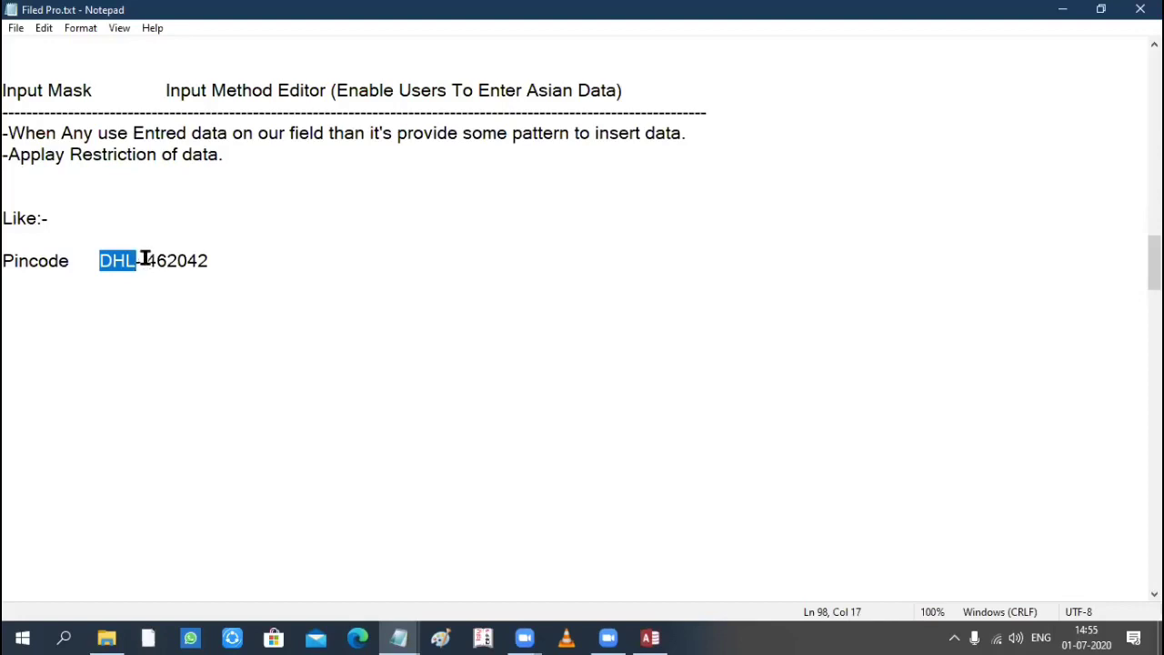
left_click_drag(145, 260, 221, 256)
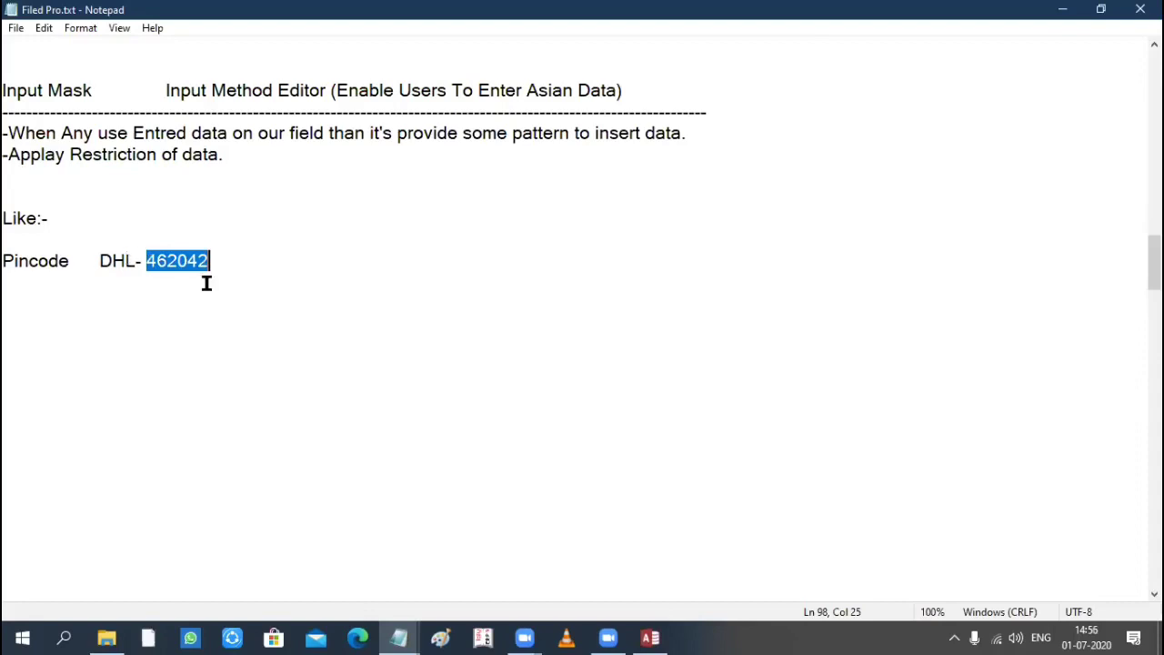
key("Left")
key("Left")
key("Left")
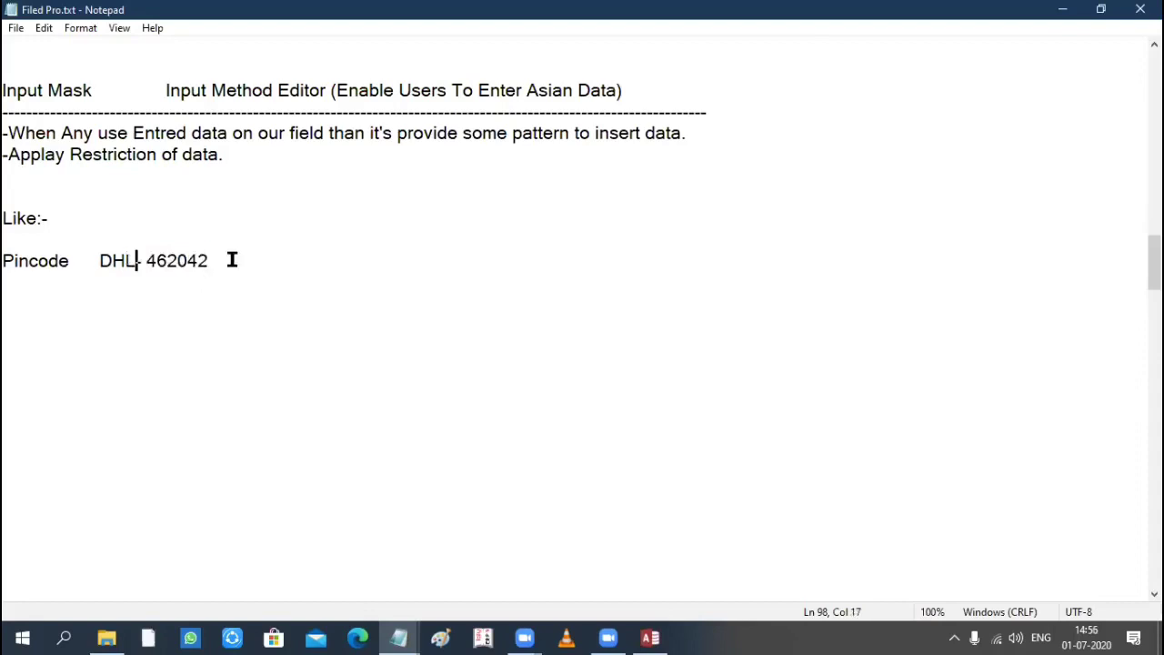
Add the mask characters "LLL-" on an indented line below the pincode example, leaving a blank line between them.
key("End")
key("Return")
key("Return")
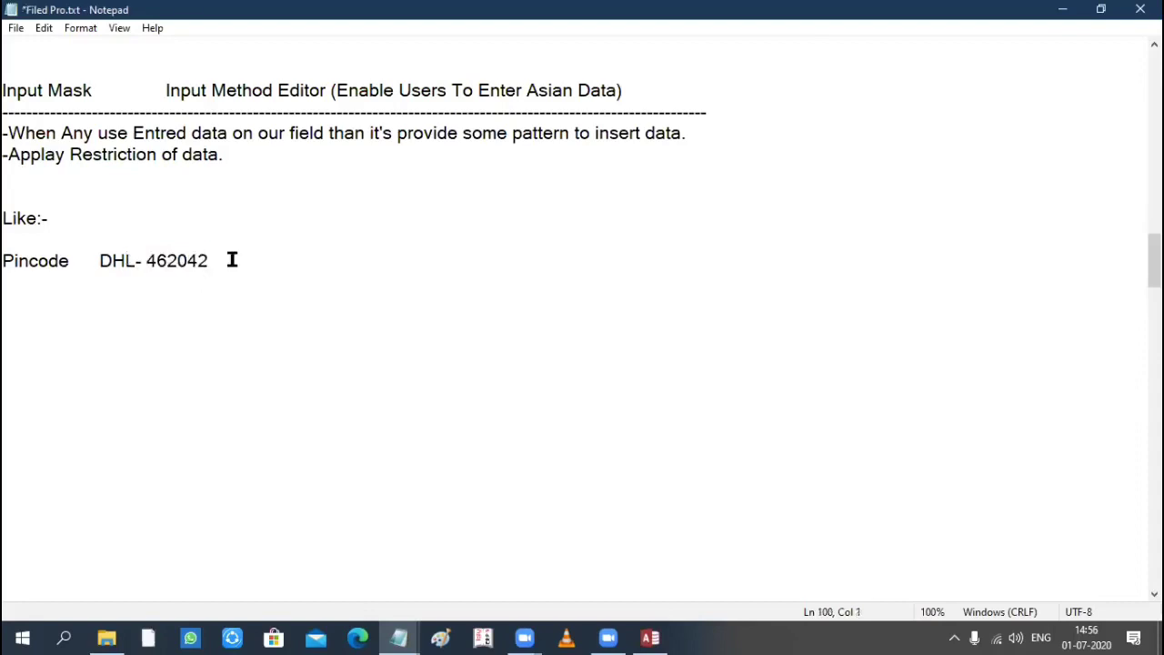
key("ctrl+s")
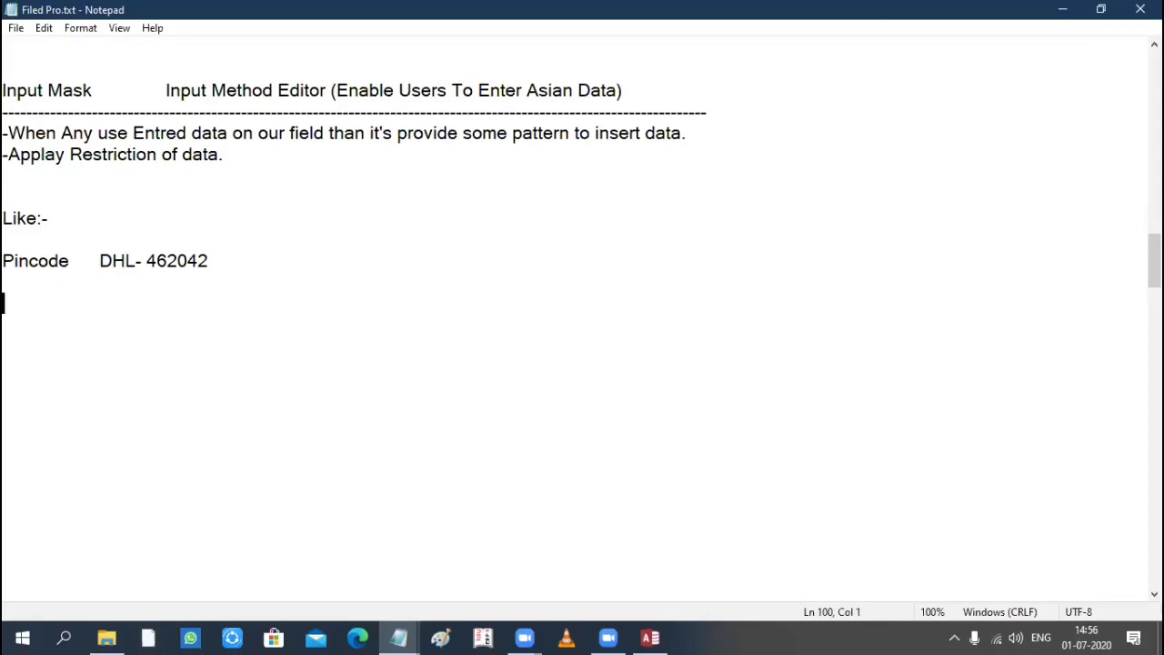
type("L")
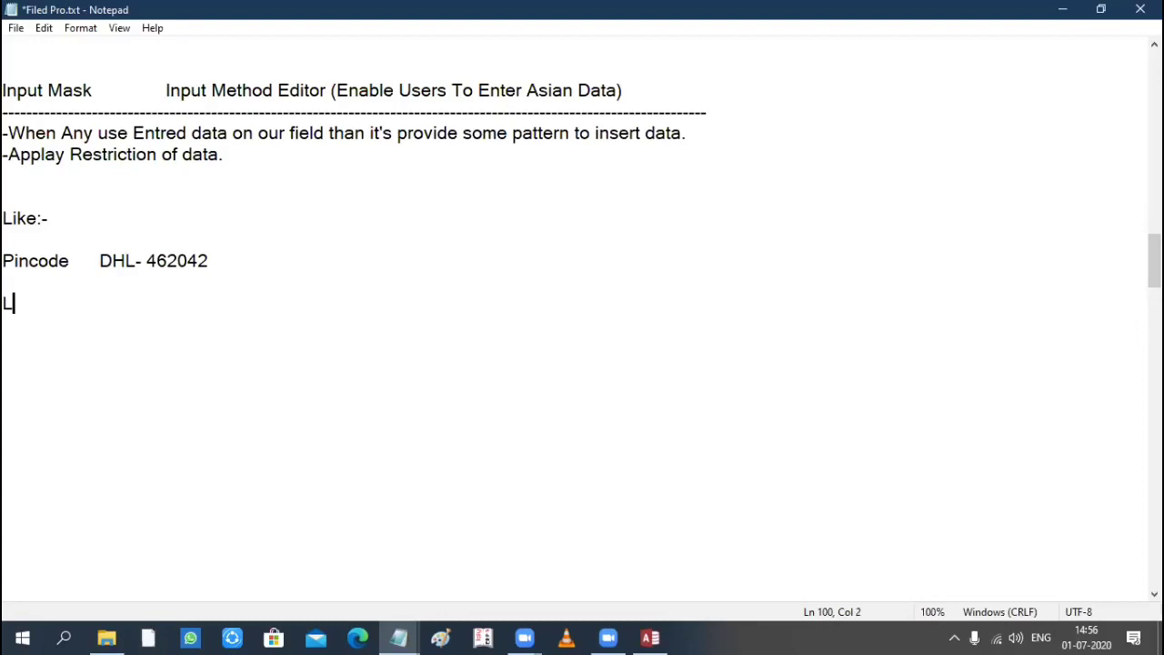
key("BackSpace")
key("BackSpace")
key("Return")
type("LLL-")
key("Return")
key("Return")
type("0 9")
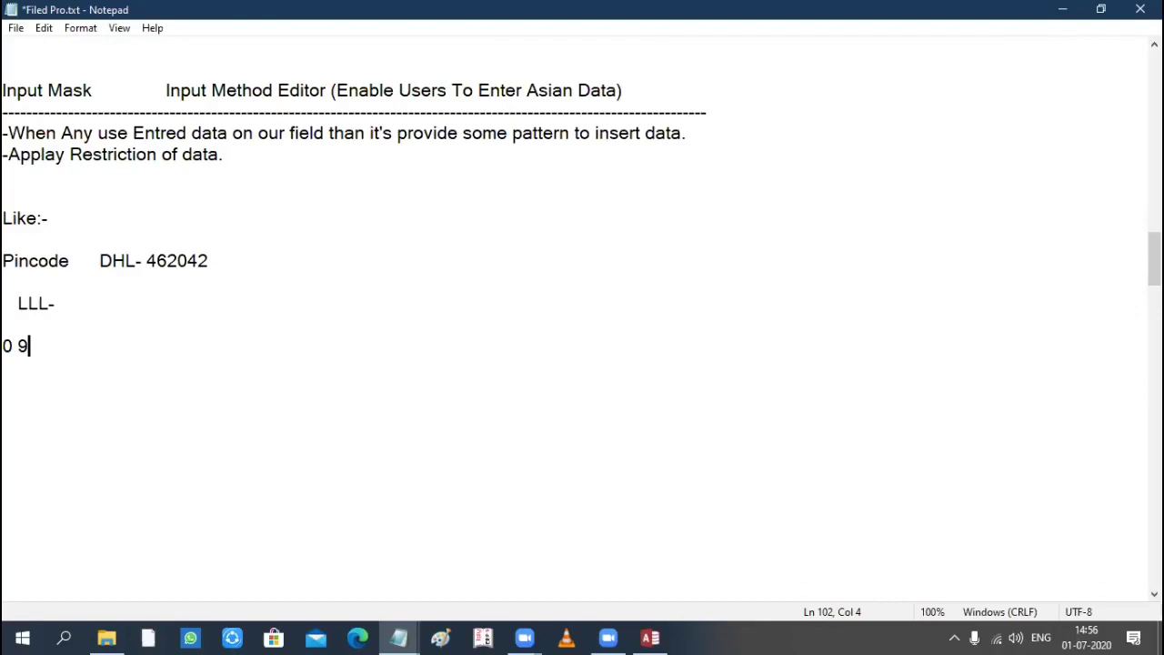
key("BackSpace")
key("BackSpace")
key("BackSpace")
key("BackSpace")
key("BackSpace")
Complete the mask as "LLL-000000", save the file, and highlight the pincode digits and the mask's zeros to compare them.
type("000000")
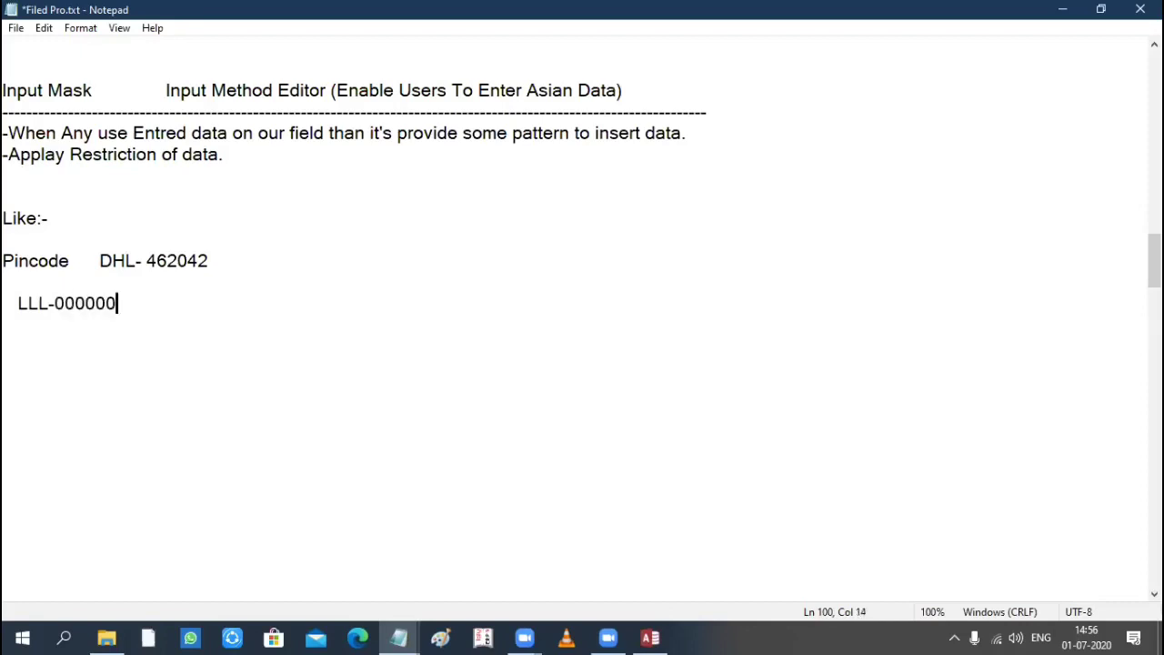
key("ctrl+s")
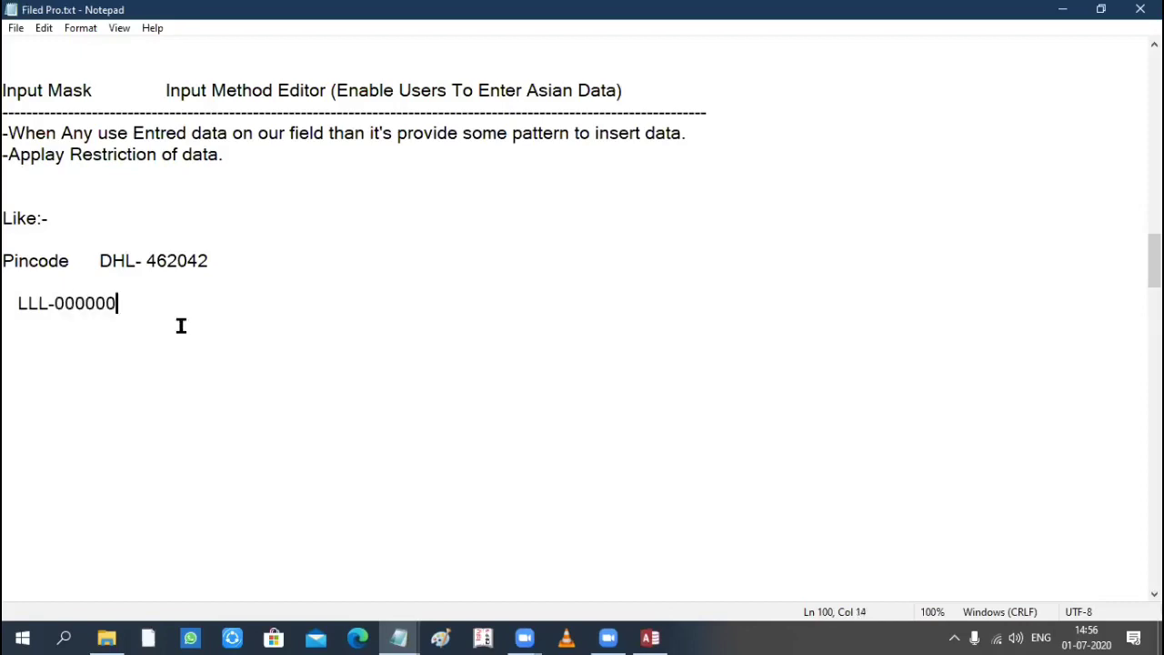
left_click_drag(146, 261, 234, 261)
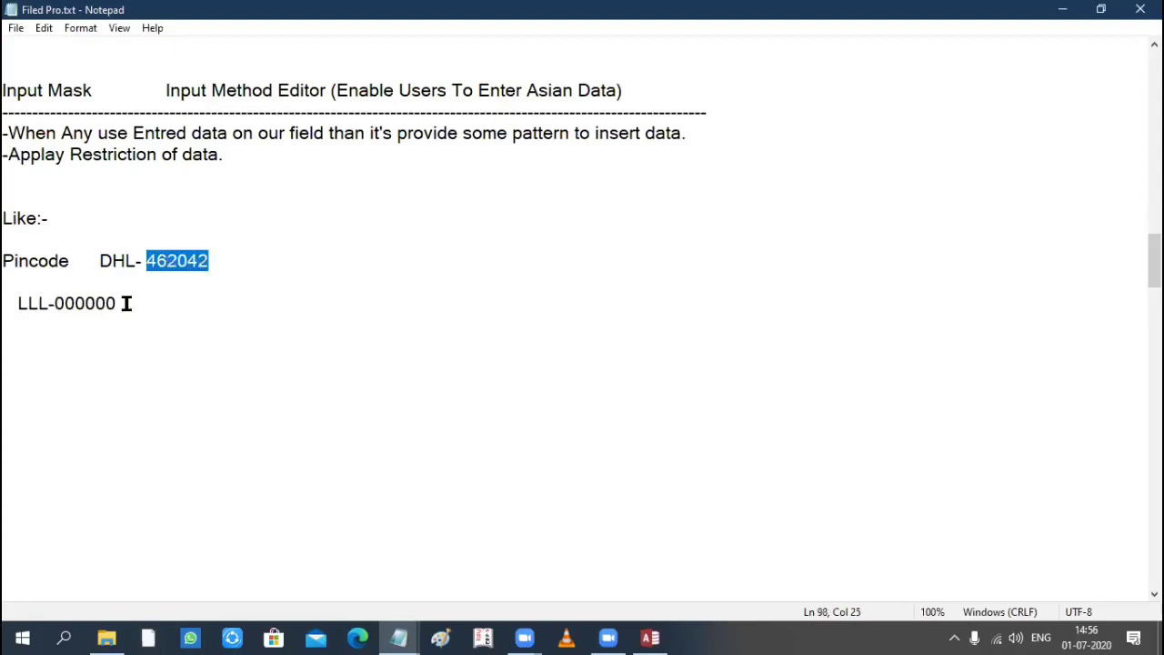
left_click(56, 305)
double_click(57, 307)
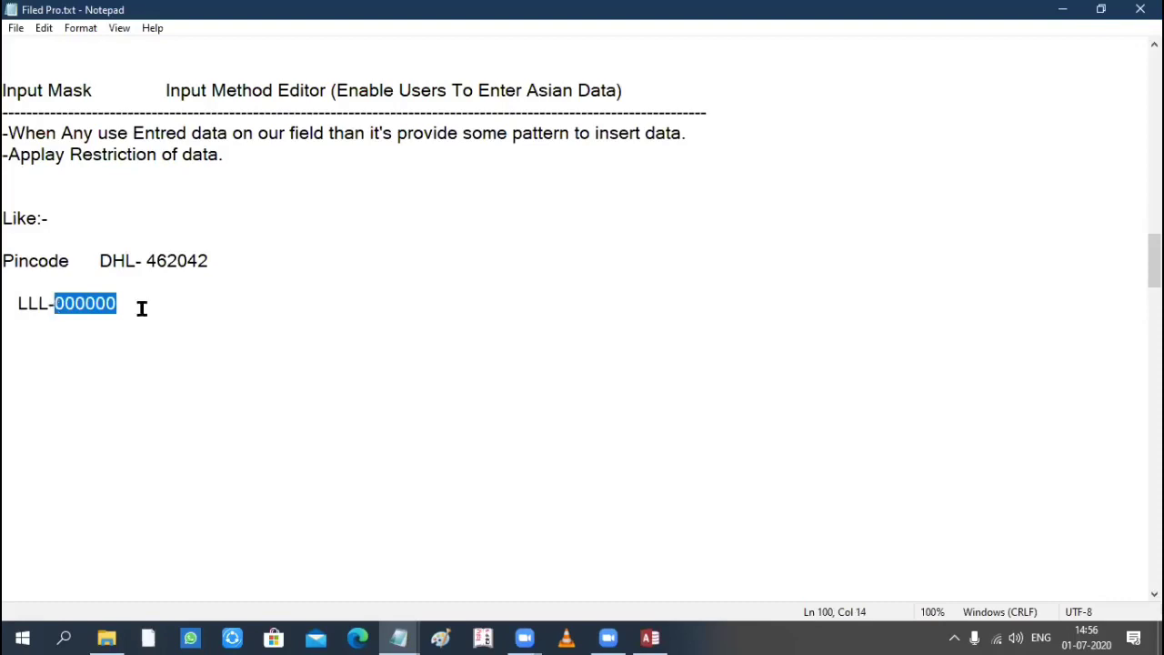
left_click(148, 261)
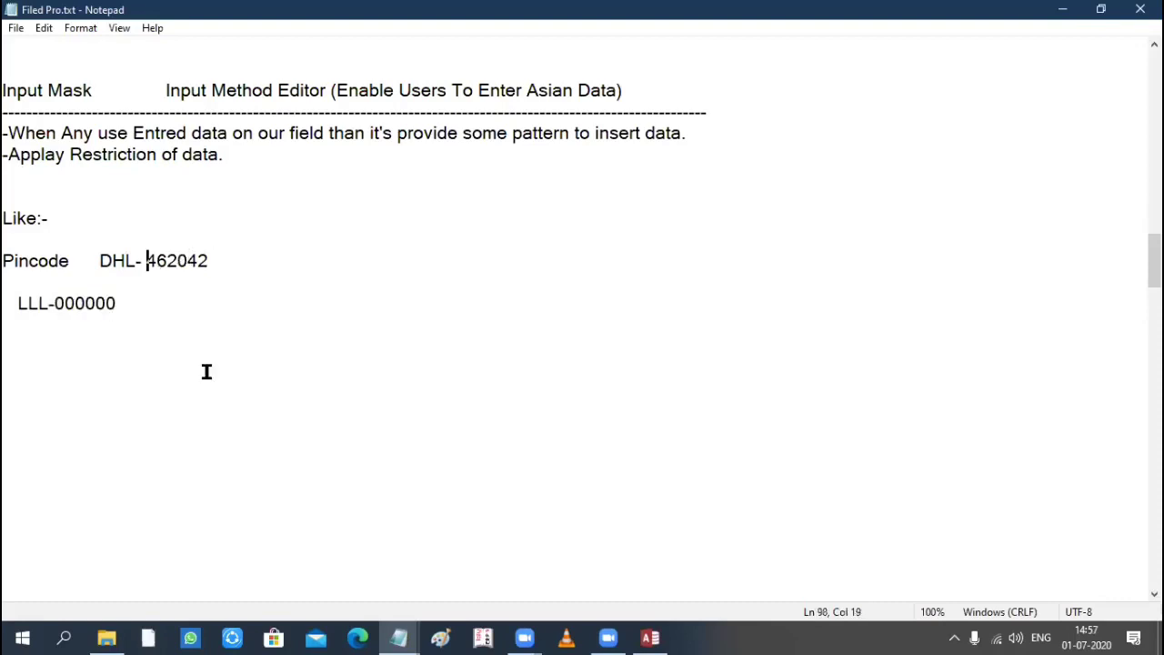
key("shift+End")
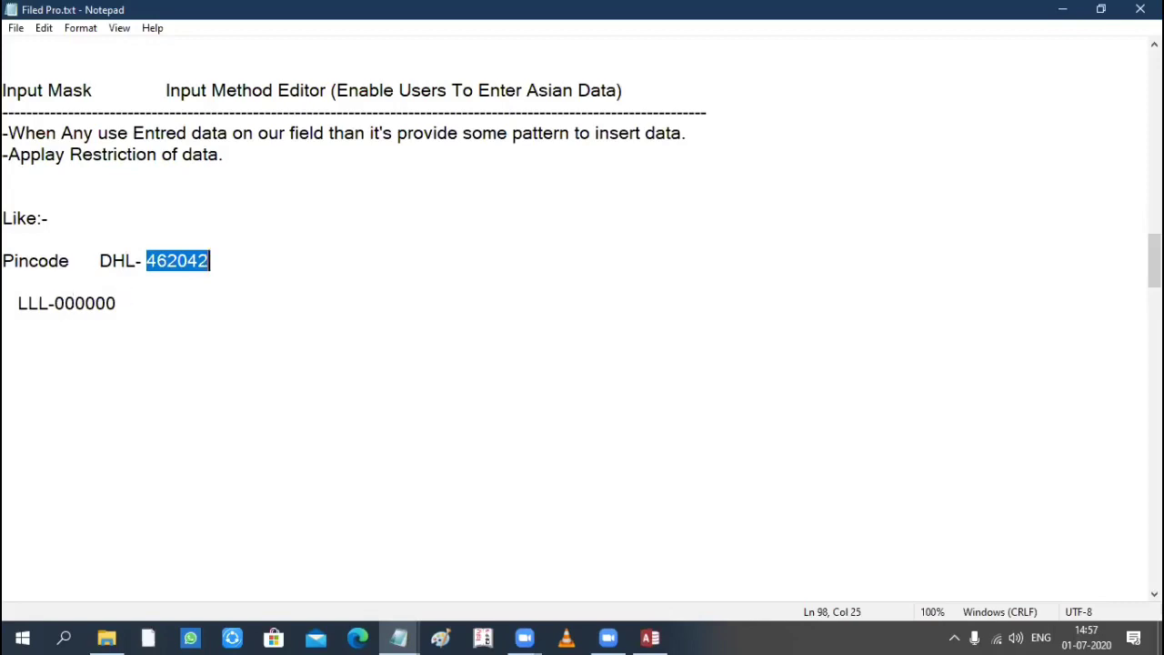
Try 999999 as the mask's digit part, save the file, and highlight its first three digits.
double_click(85, 304)
type("99")
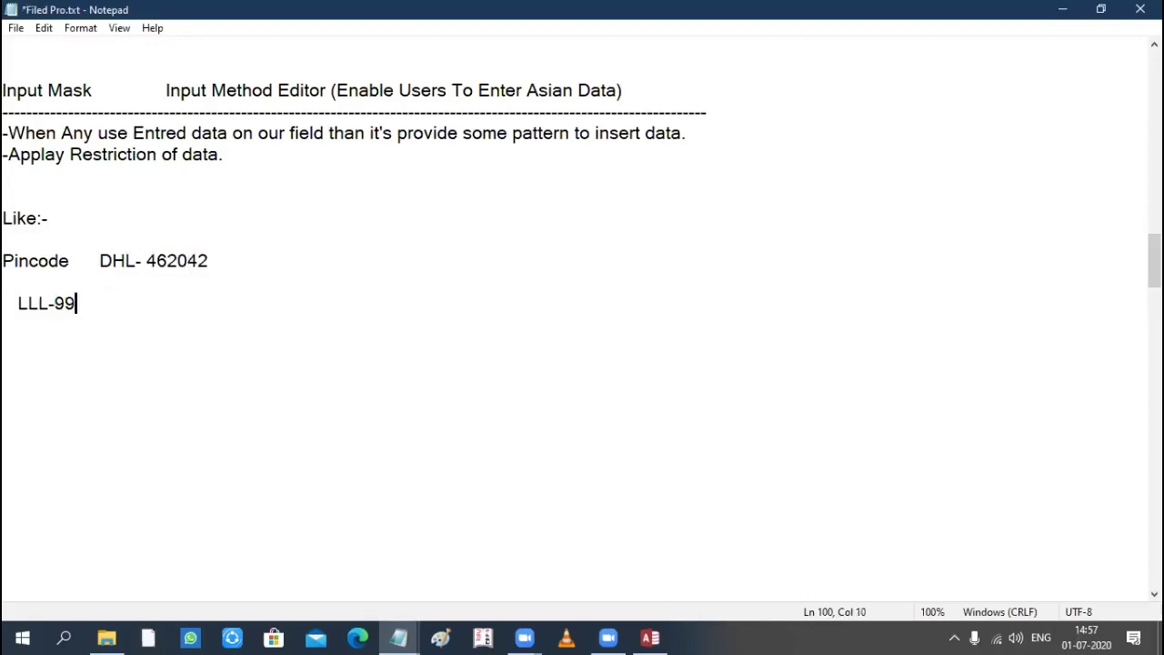
type("9999")
key("ctrl+s")
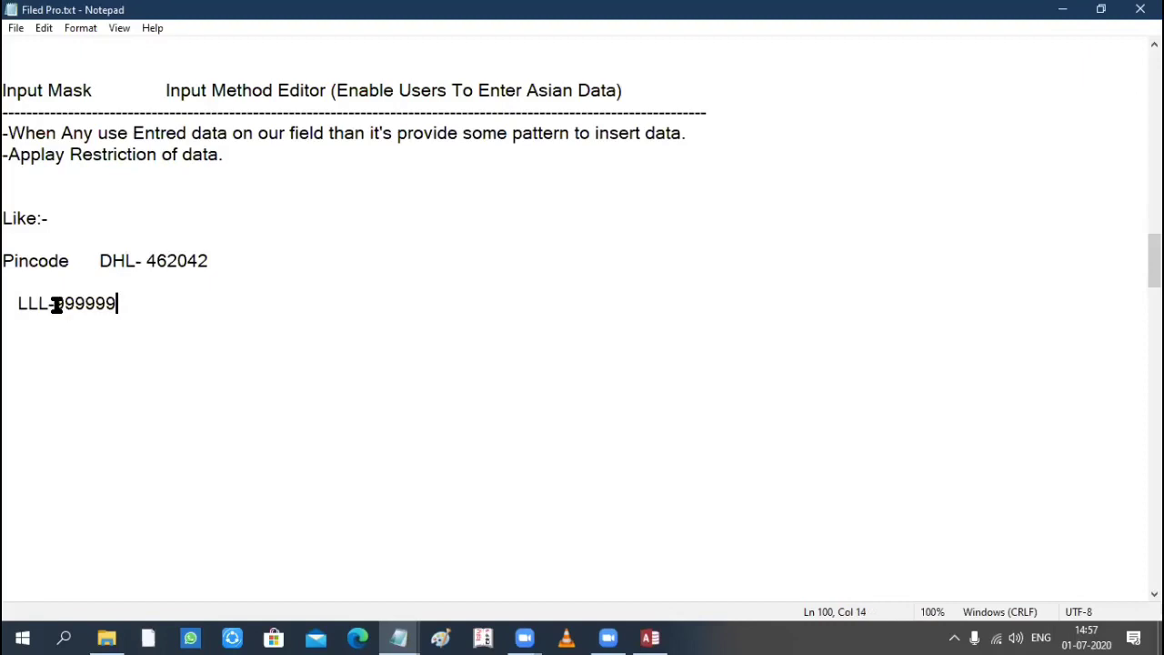
left_click_drag(55, 304, 87, 304)
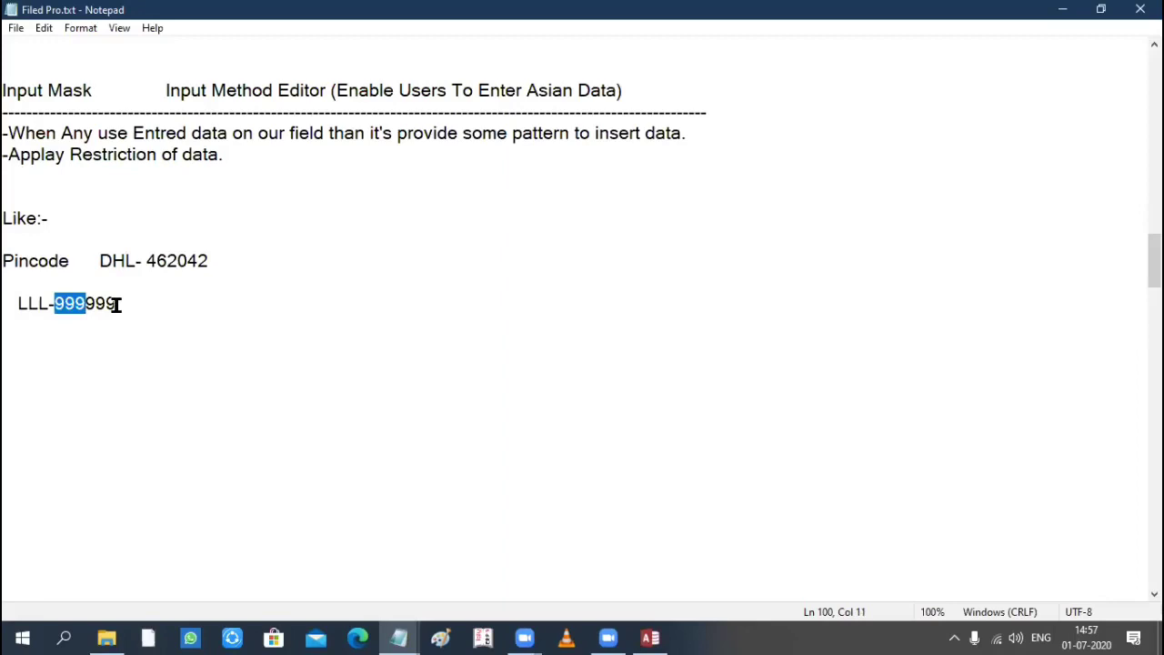
Change the mask's digit part back to 000000 and save the file.
left_click_drag(117, 304, 74, 304)
key("shift+Left")
key("shift+Left")
type("00")
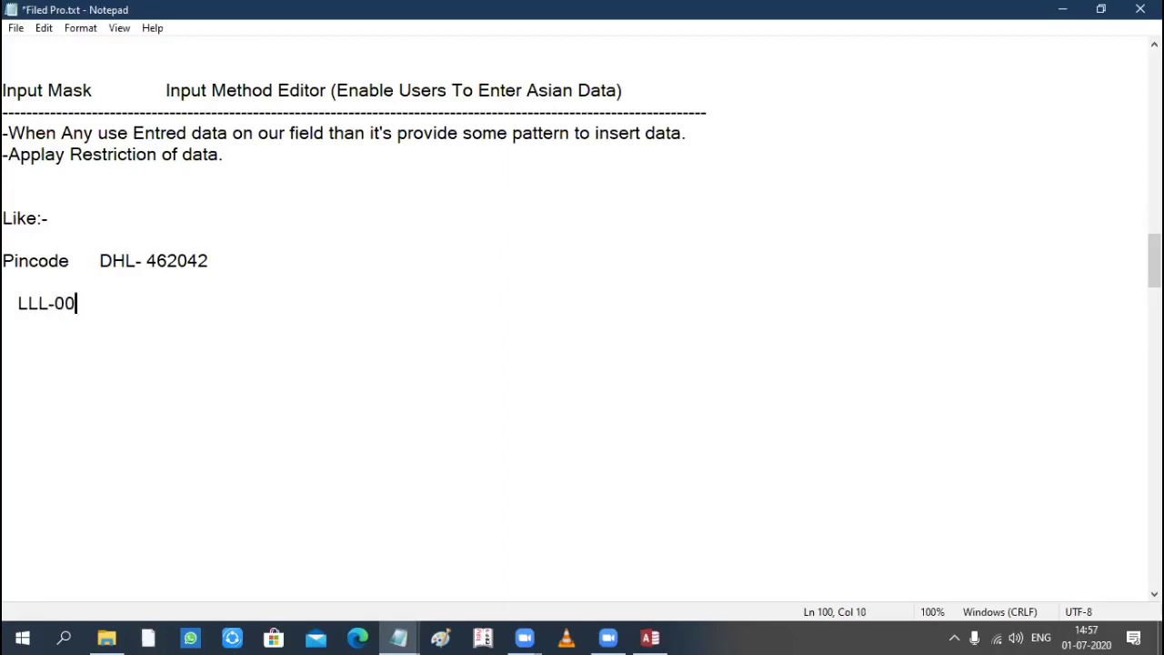
type("0000")
key("ctrl+s")
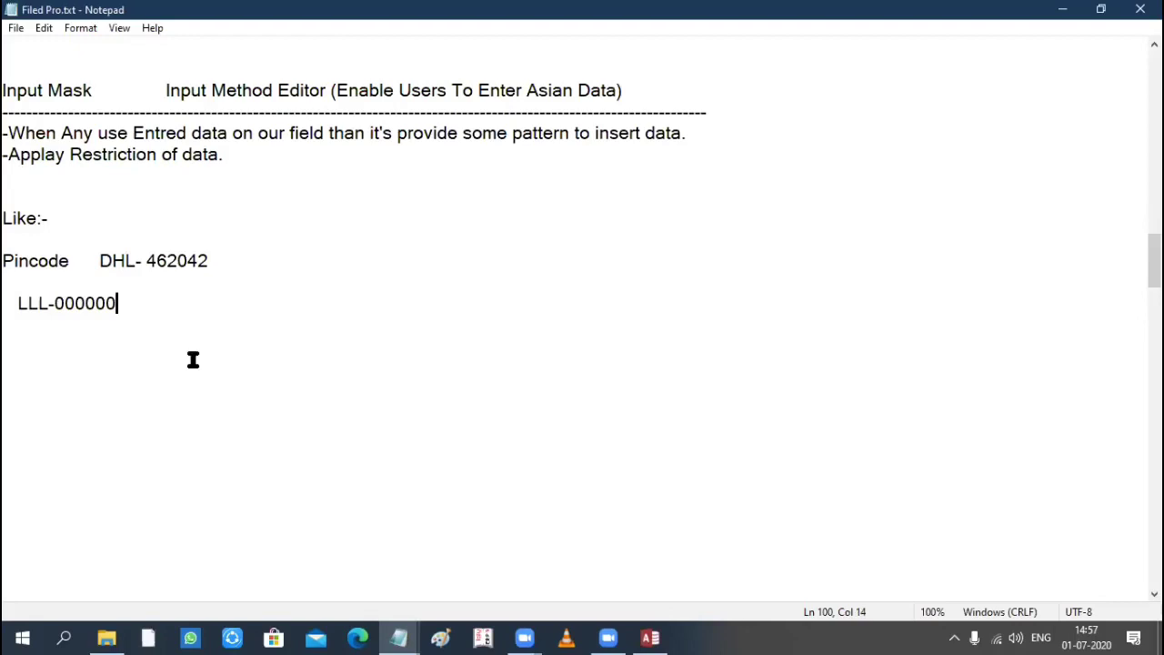
Indent the mask line by three tabs, label it "-iNPUT mASK", save the file, and highlight the mask with its label.
left_click(16, 304)
key("Tab")
key("Tab")
key("Tab")
key("End")
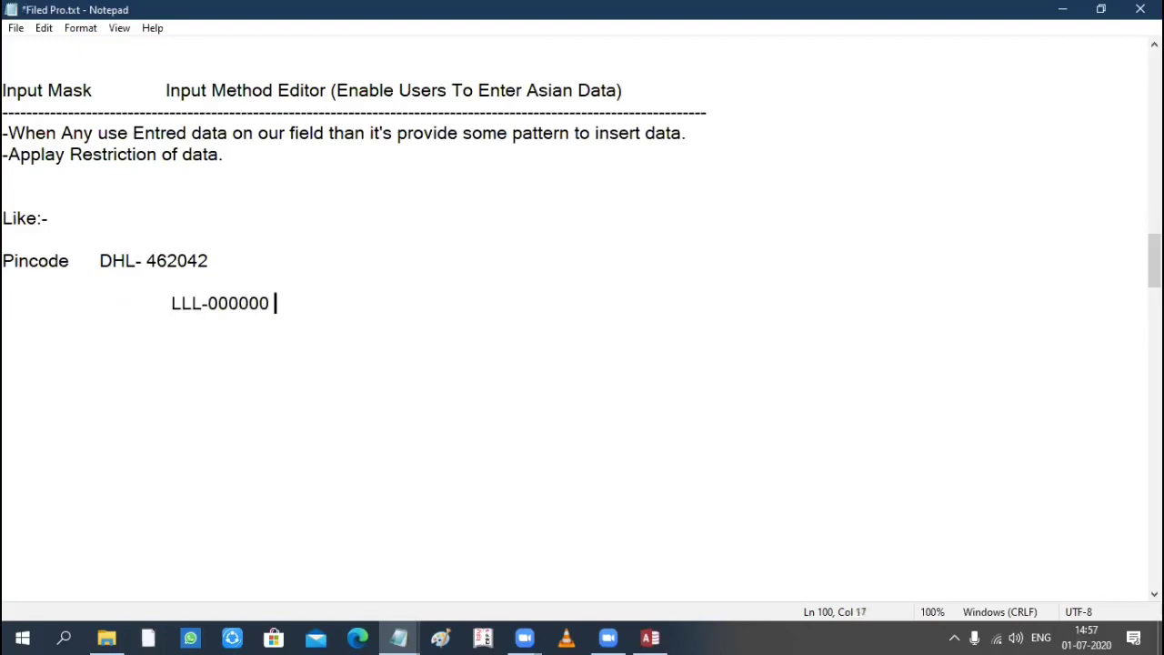
type("-iNPUT mASK")
key("ctrl+s")
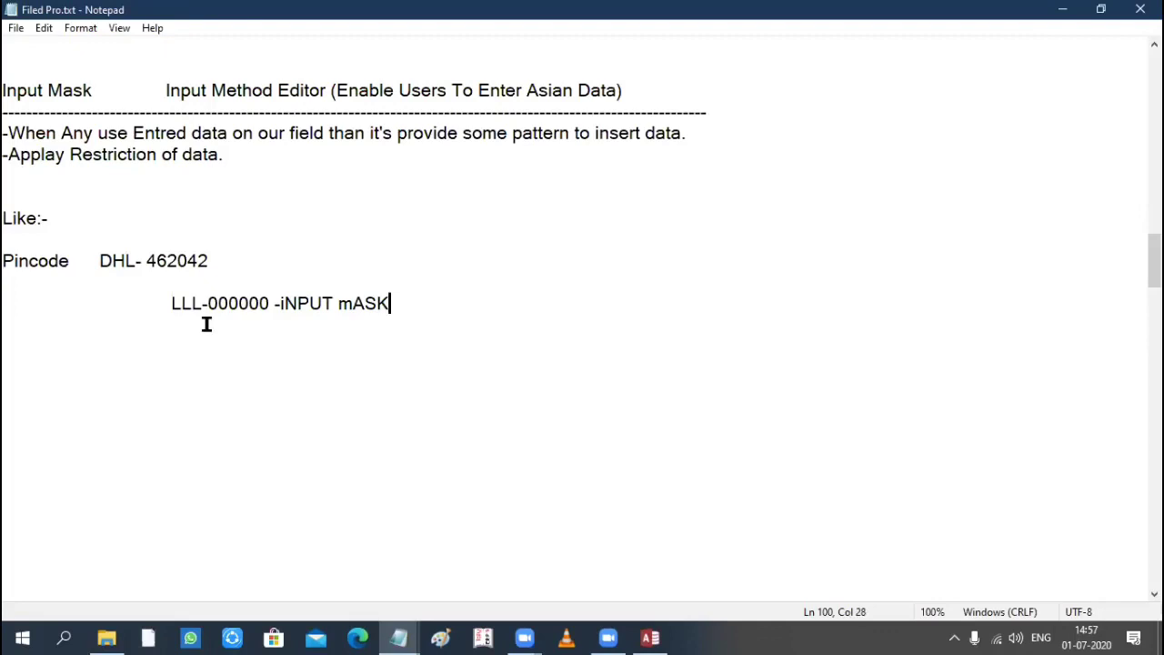
left_click_drag(171, 307, 410, 304)
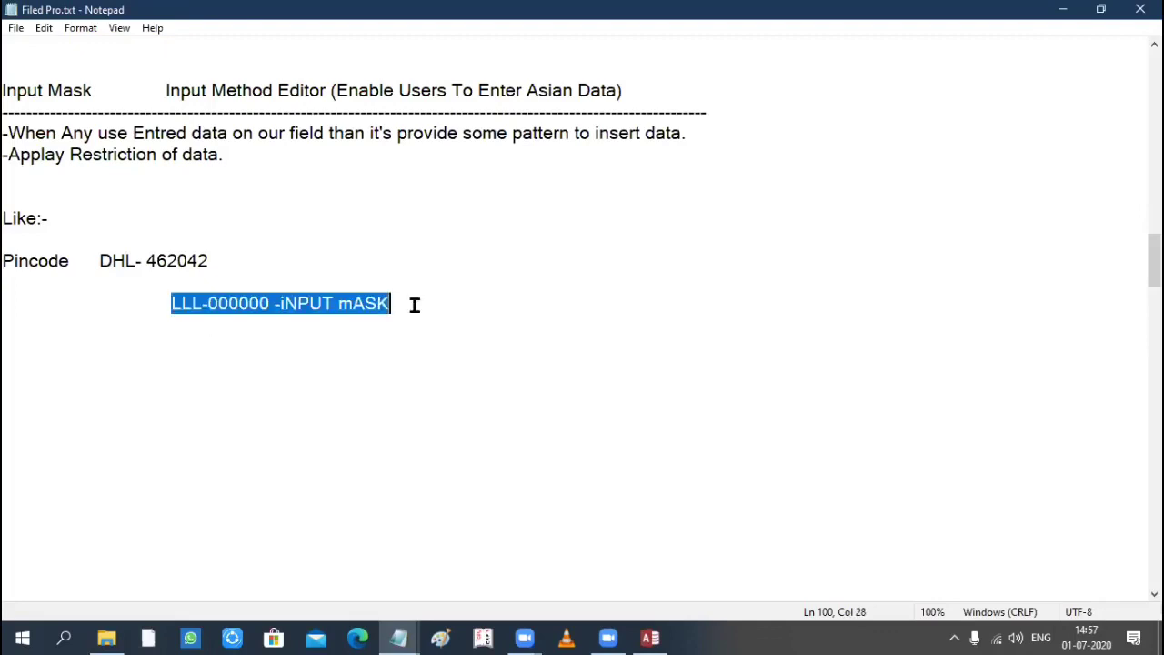
left_click(419, 314)
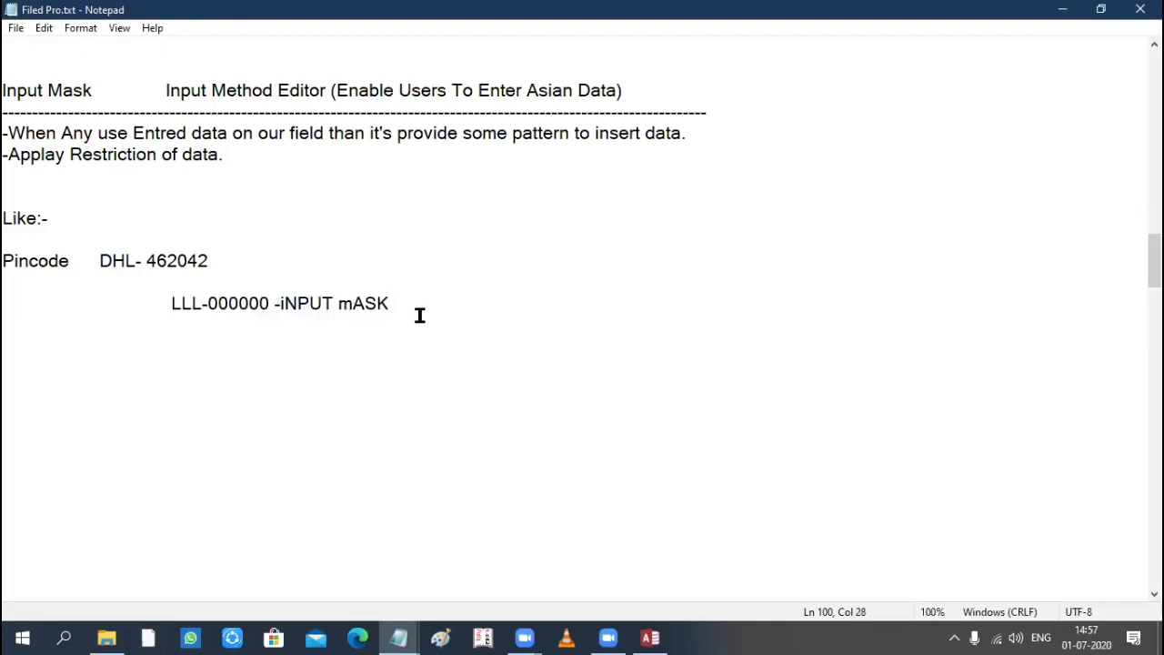
Add an indented "Placeholder" entry below the input mask line, separated by a blank line, and save the file.
key("Return")
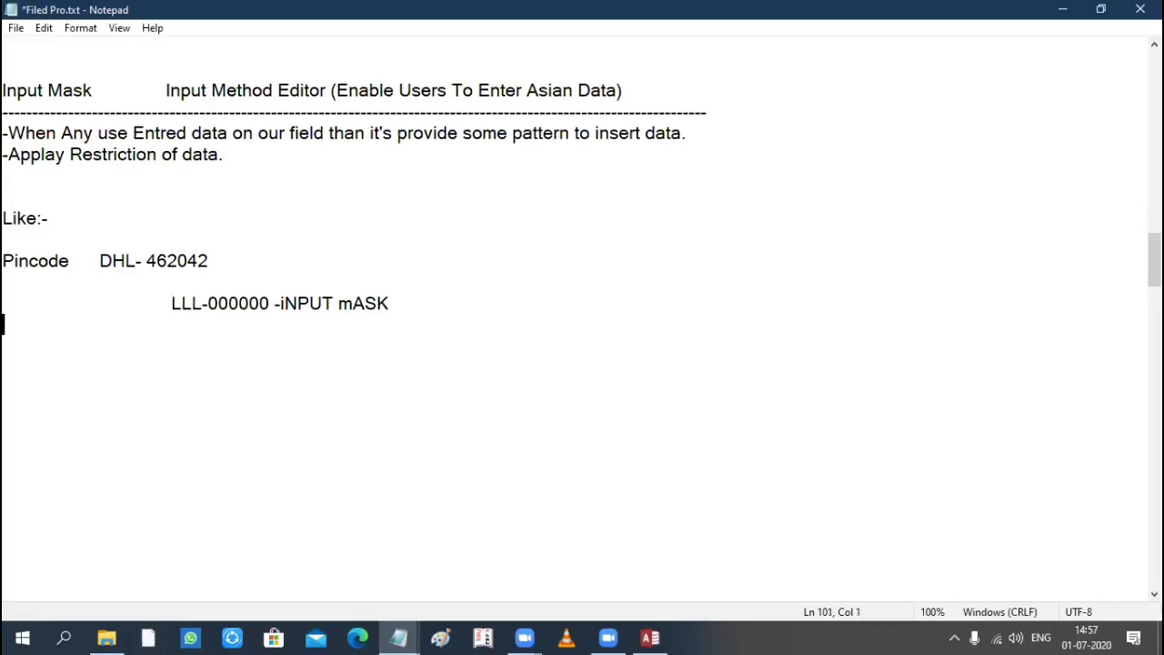
key("Return")
key("Tab")
key("Tab")
type("Placeholder")
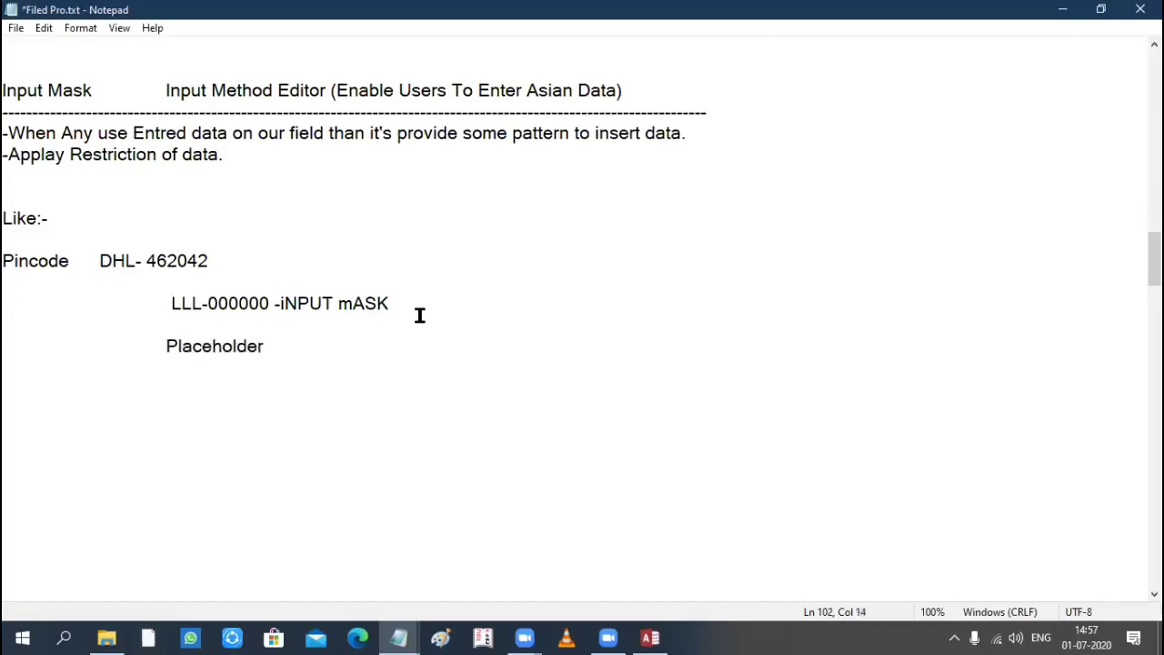
key("ctrl+s")
Add a "Pincode" line below the Placeholder entry, followed by blank lines, and save the file.
key("Return")
key("Return")
type("Pincode")
key("Return")
key("Return")
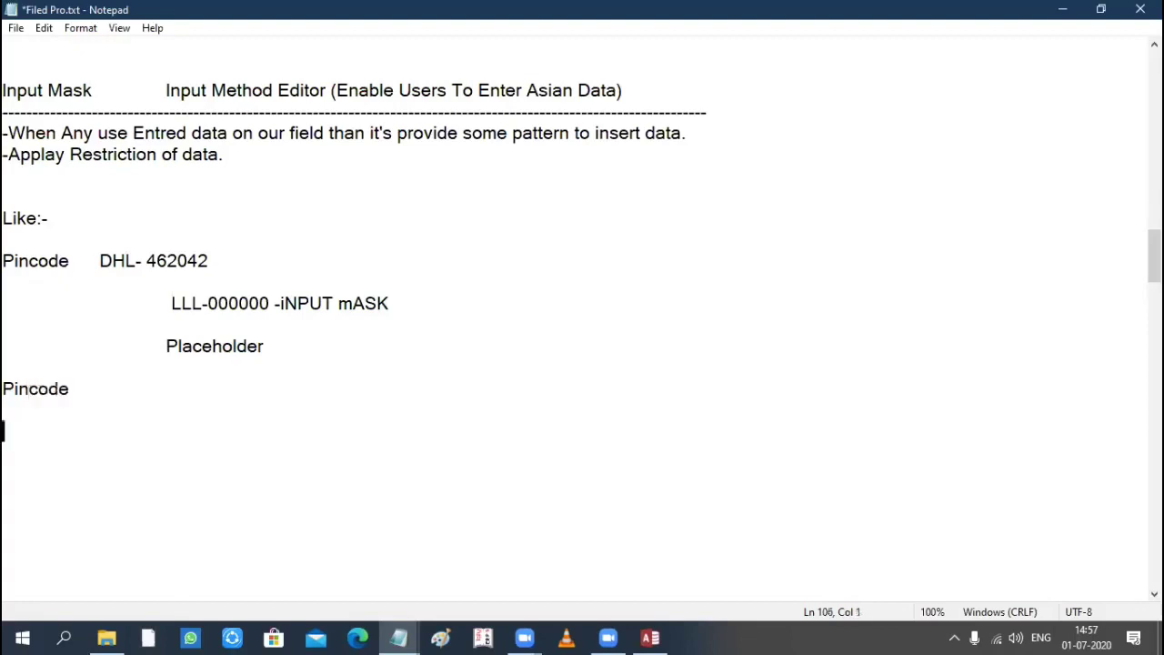
key("Return")
key("ctrl+s")
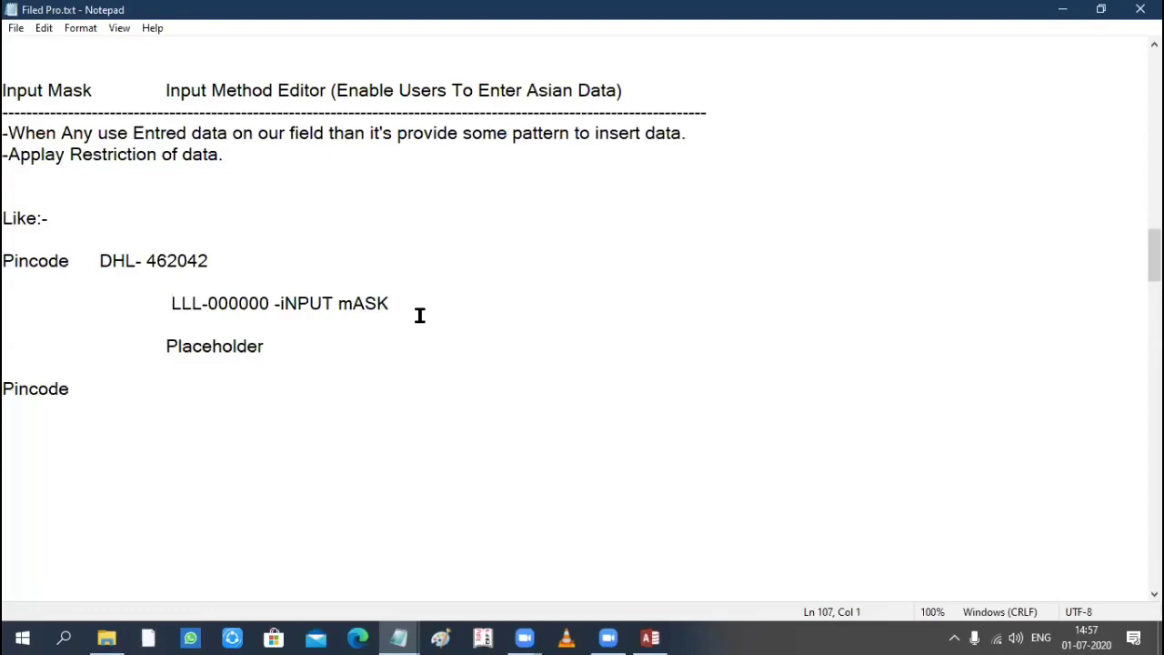
Write the blank entry pattern "_ _ _ -_ _ _ _ _ _" below the new Pincode line and save the file.
type("___")
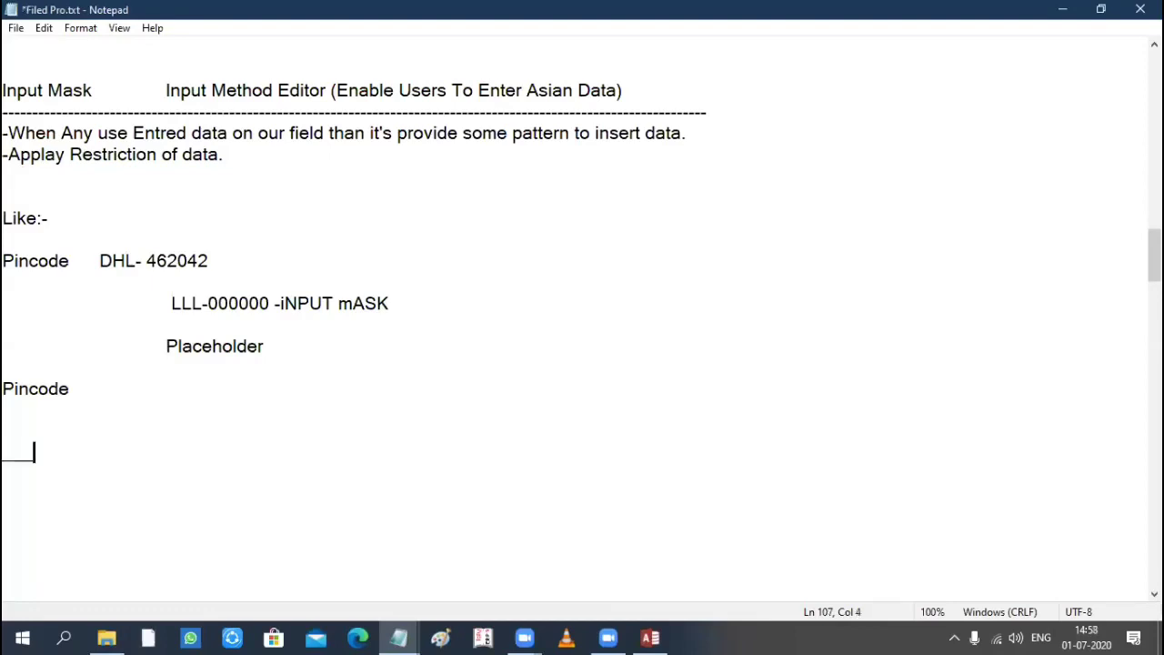
key("BackSpace")
key("BackSpace")
key("BackSpace")
type("_ _ _ -_ _ _ _ _ _")
key("ctrl+s")
Add the "_" symbol after Placeholder, save the file, and highlight the symbol and the underscore entry pattern.
left_click(263, 351)
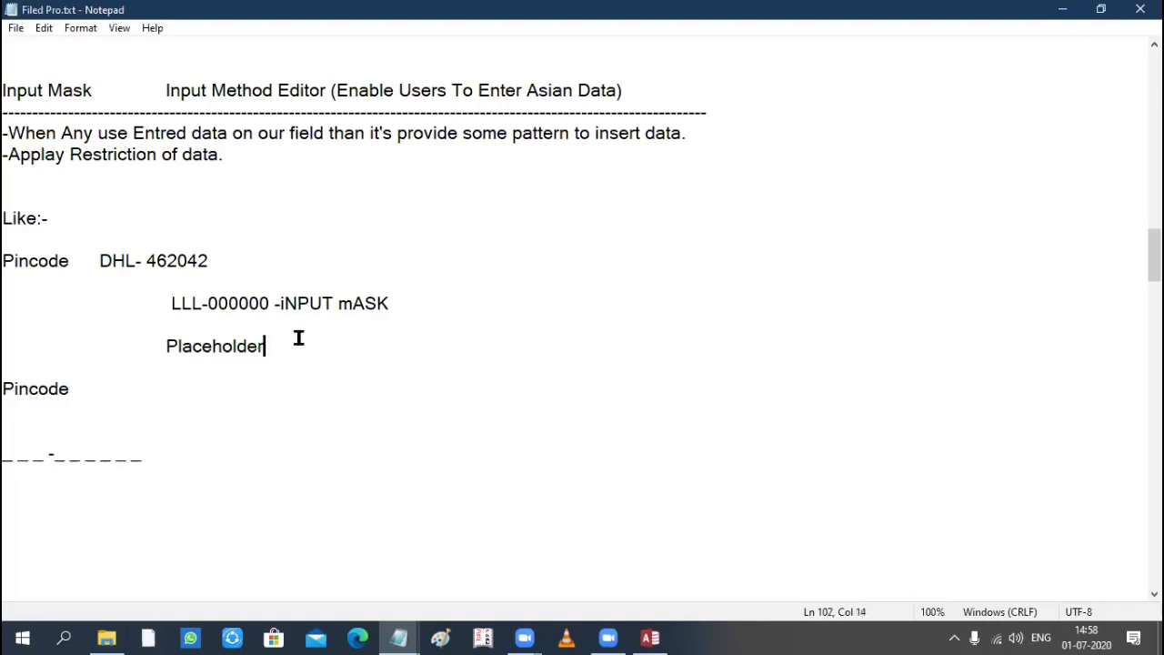
type("_")
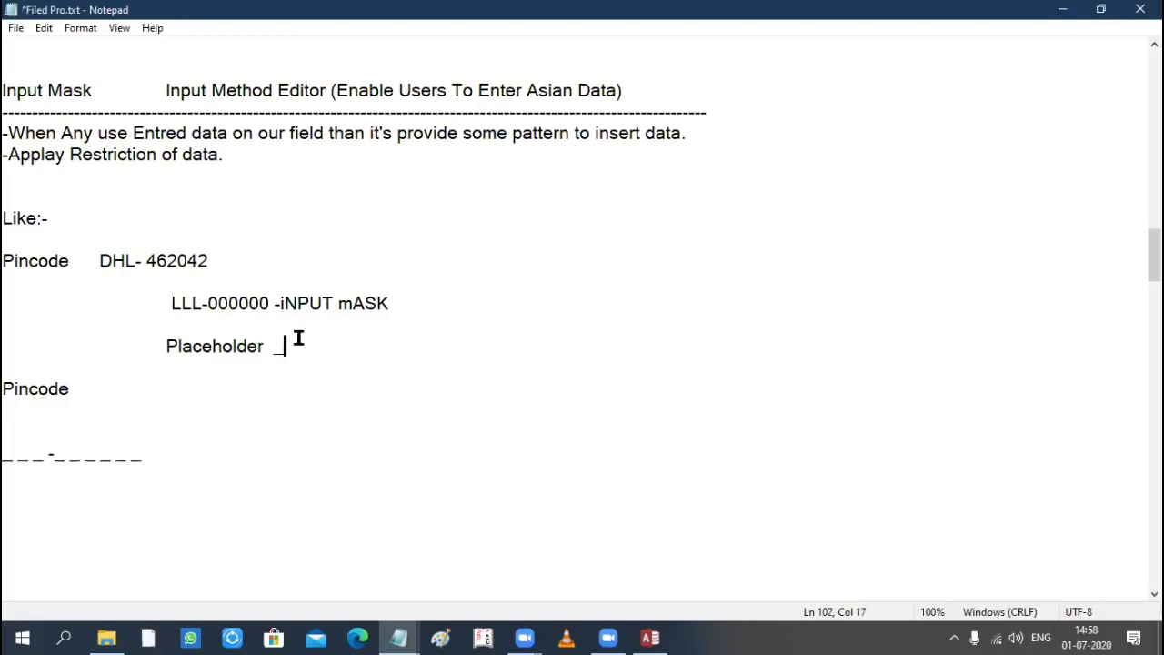
scroll(273, 452, "up", 2)
double_click(303, 453)
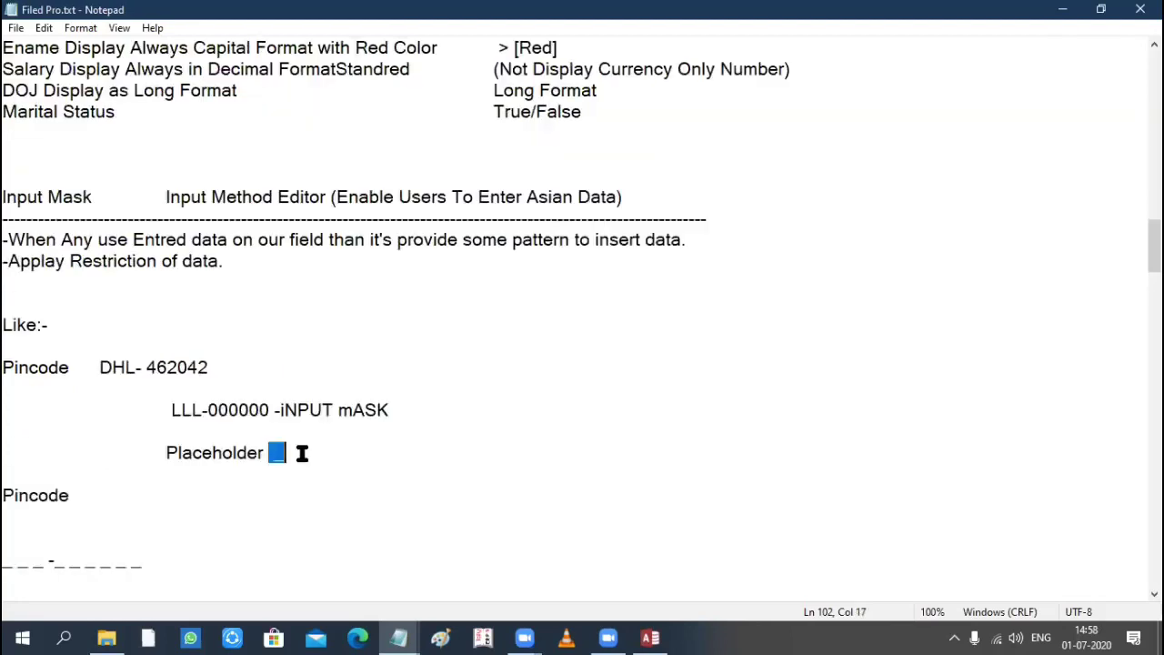
scroll(20, 479, "down", 2)
left_click_drag(143, 459, 28, 460)
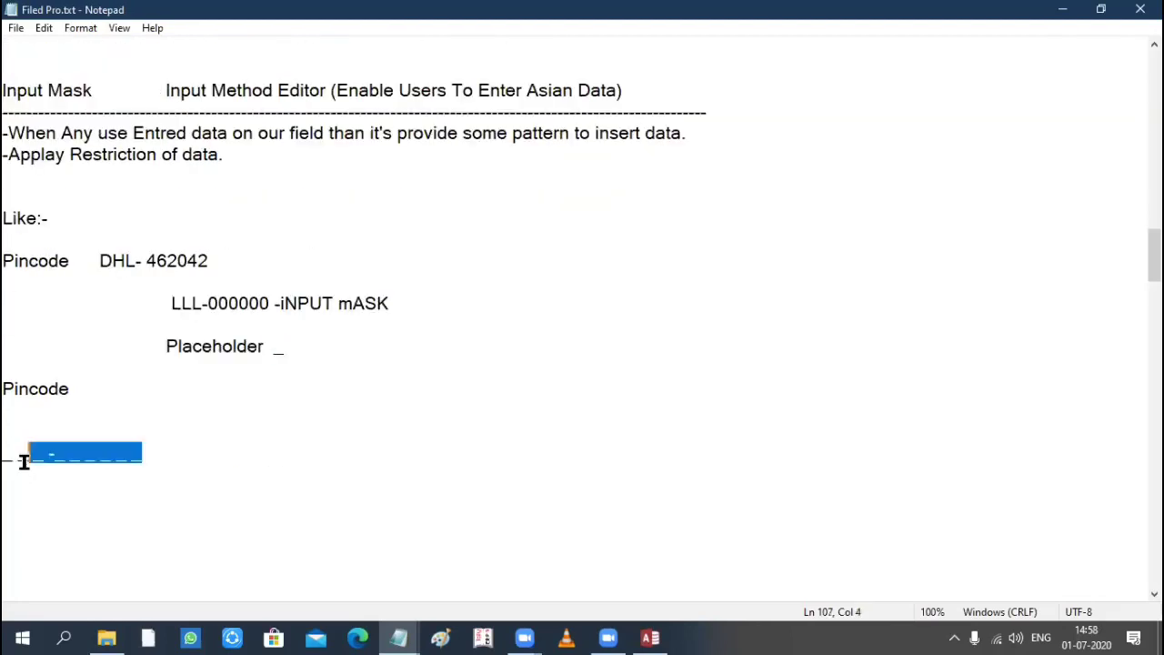
Add "*" after the Placeholder's "_" symbol and write the pattern "***-******" below the underscore pattern, saving the file.
left_click(345, 361)
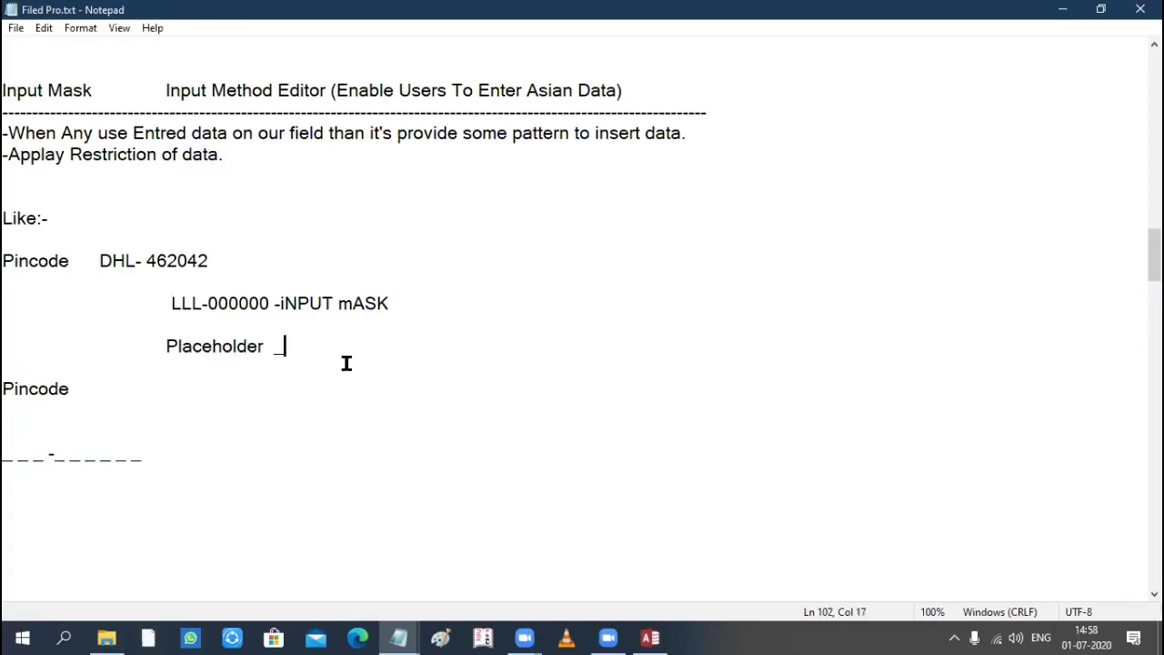
type("*")
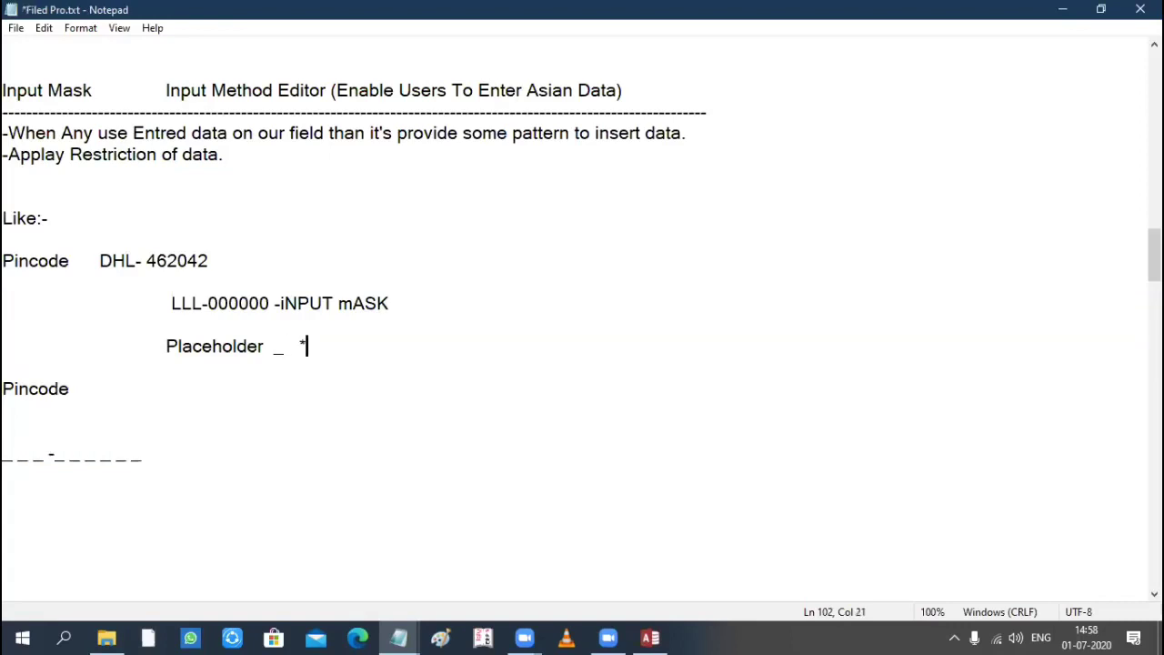
key("ctrl+s")
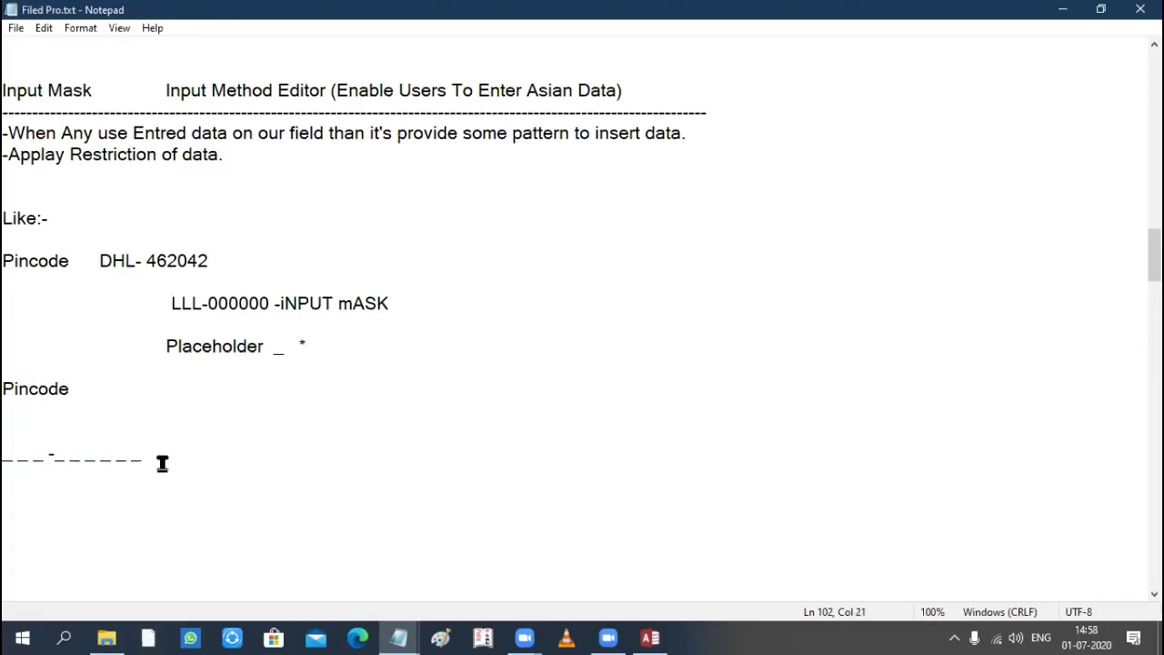
left_click(162, 464)
key("Return")
key("Return")
type("**")
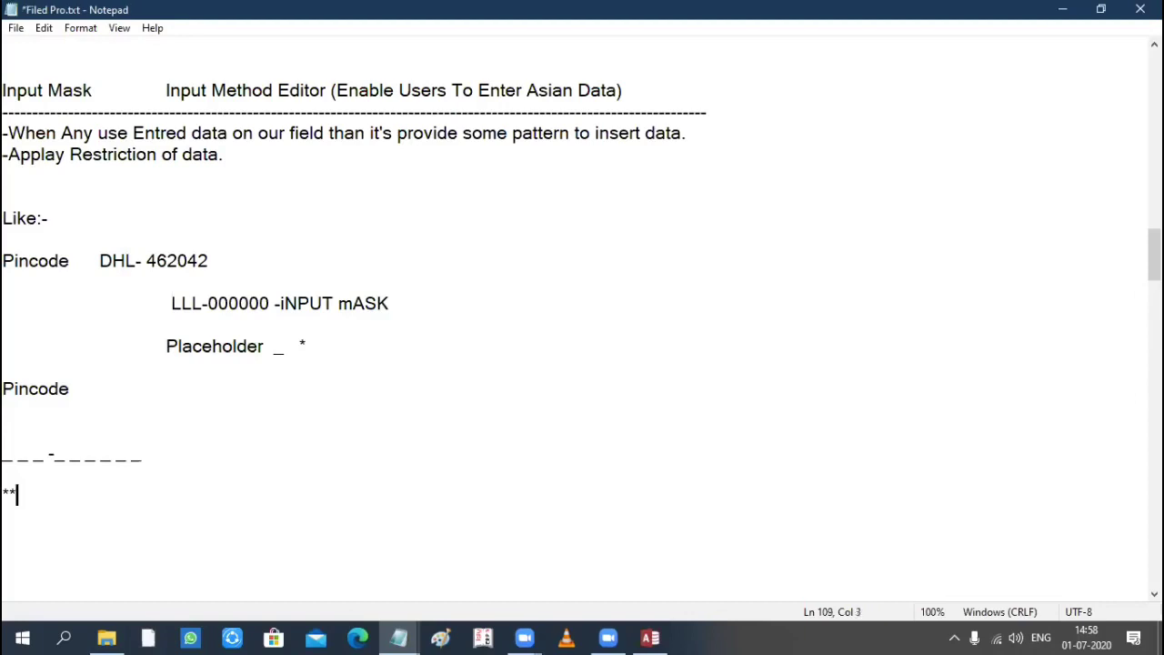
type("*-******")
key("ctrl+s")
double_click(45, 493)
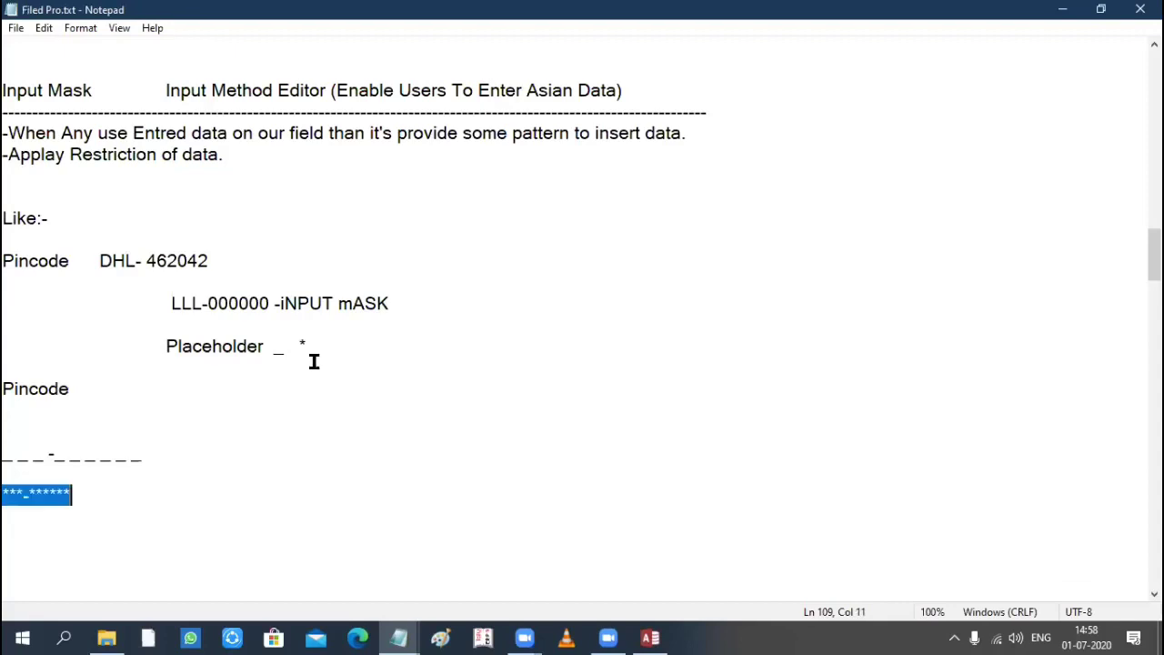
Add "&" as a third Placeholder symbol and write the pattern "&&&-&&&&&&" below the asterisk pattern, saving the file.
left_click(325, 343)
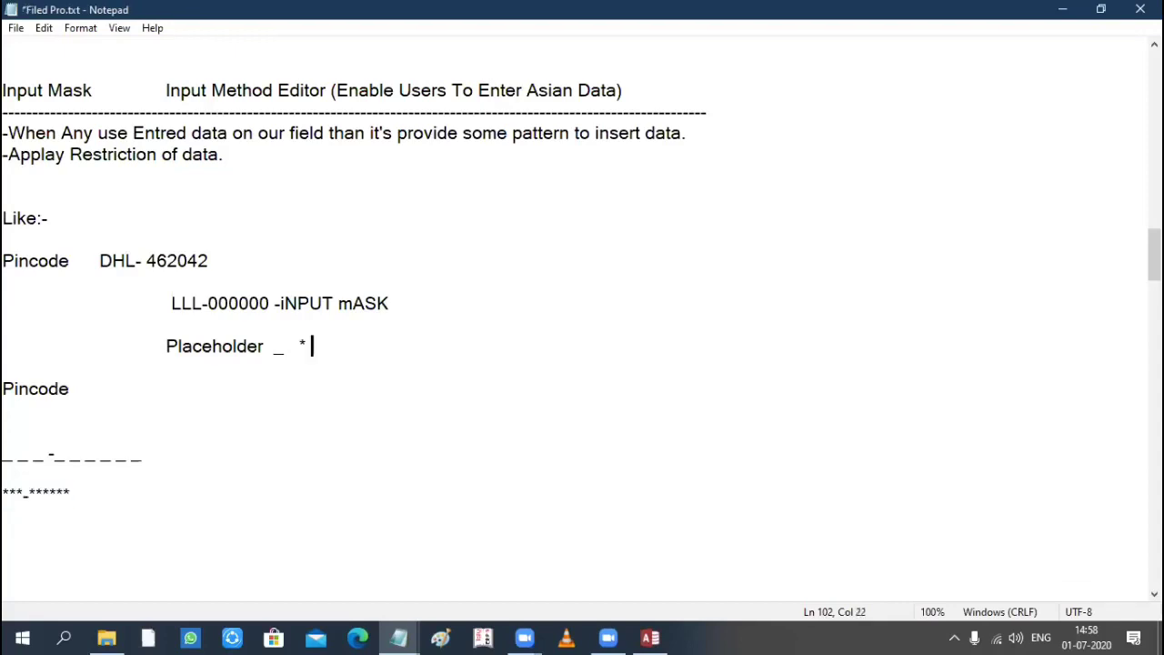
type("&")
key("ctrl+s")
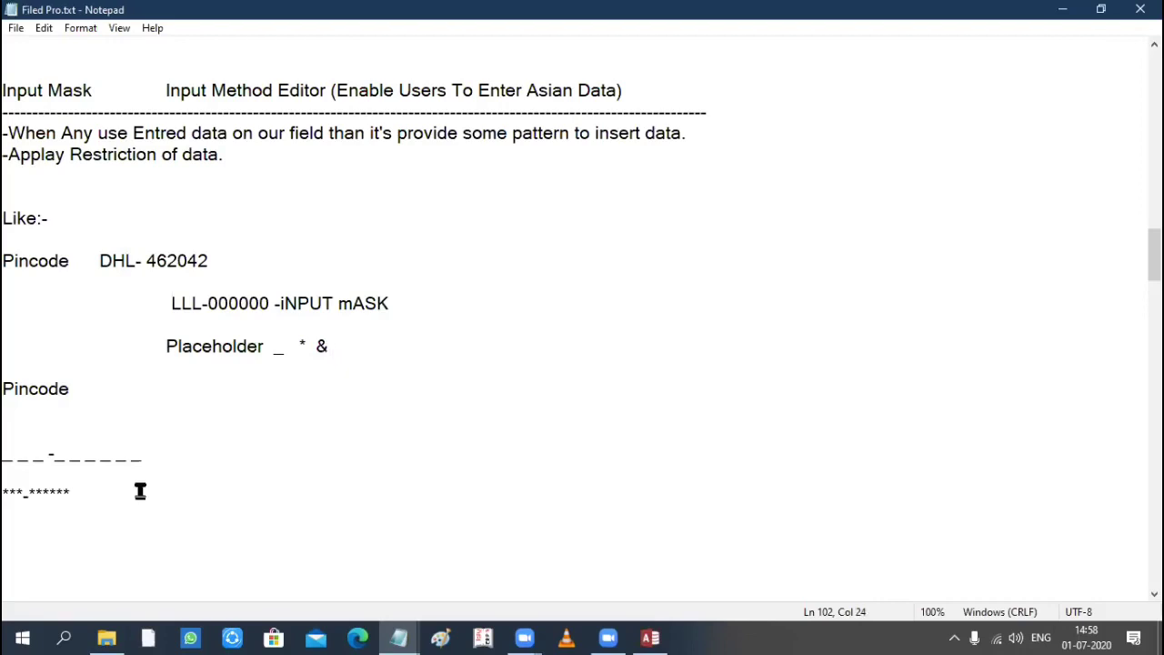
left_click(140, 491)
key("Return")
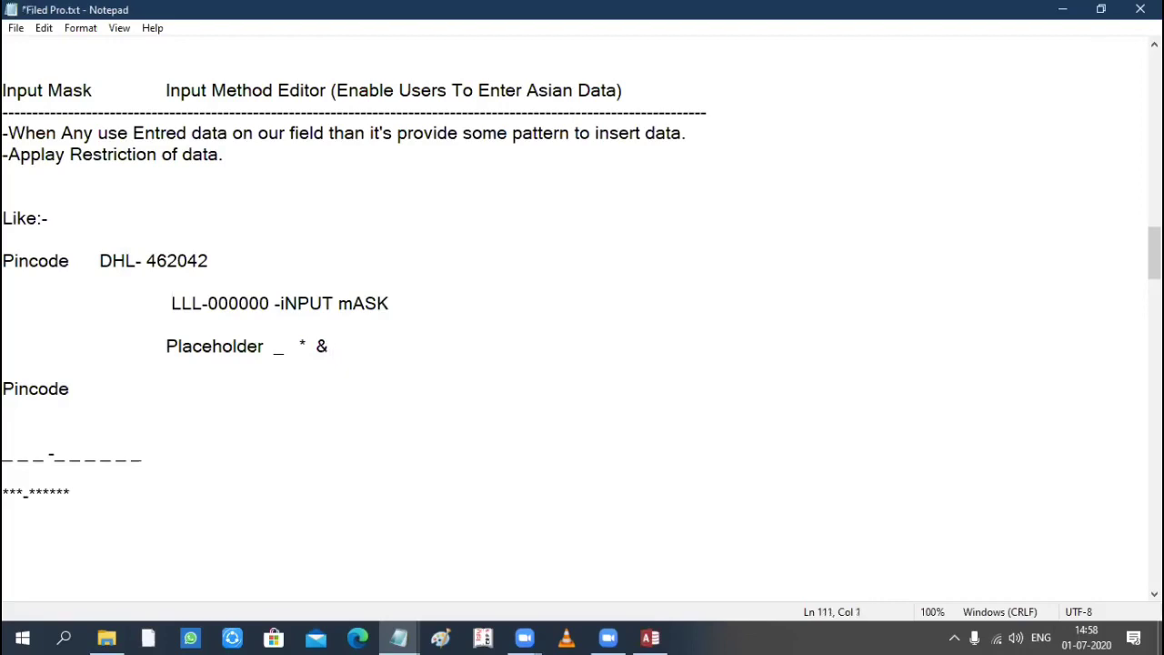
type("&&&-&&&&&")
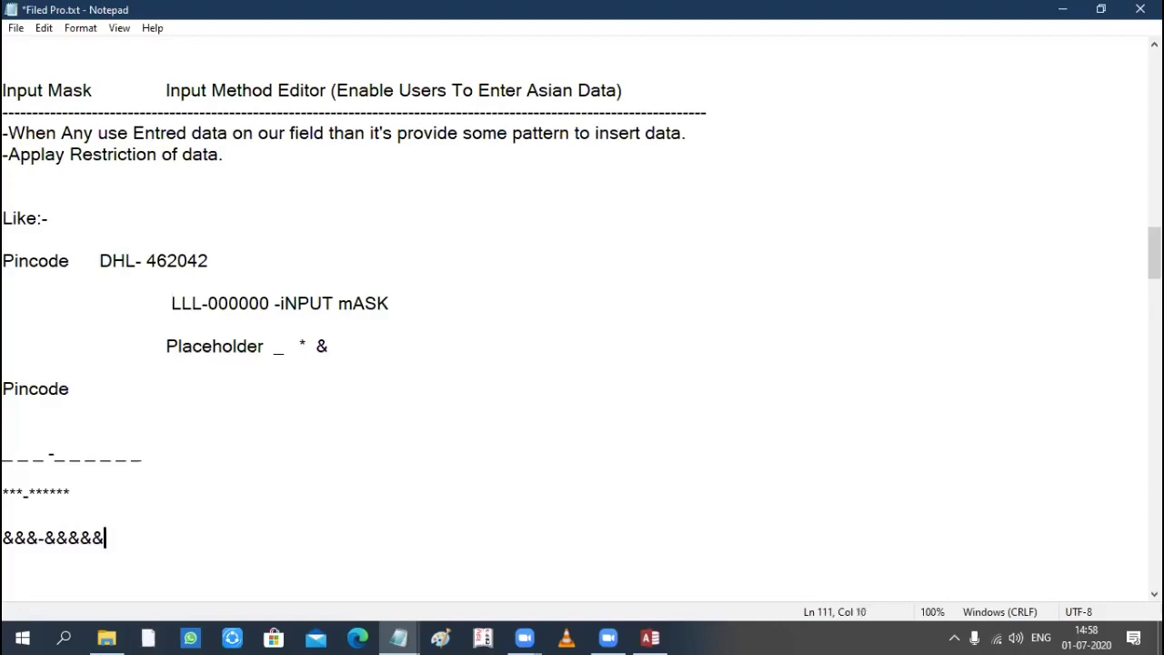
type("&")
key("ctrl+s")
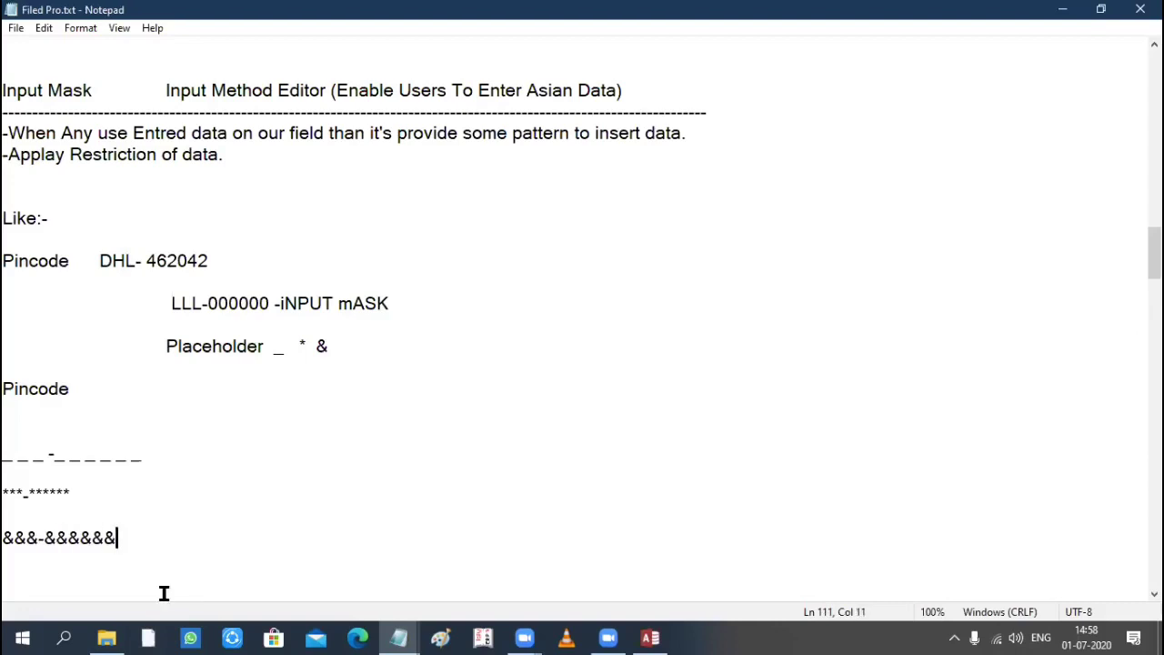
Highlight the underscore entry pattern and the matching "_" symbol on the Placeholder line to compare them.
left_click_drag(13, 459, 148, 464)
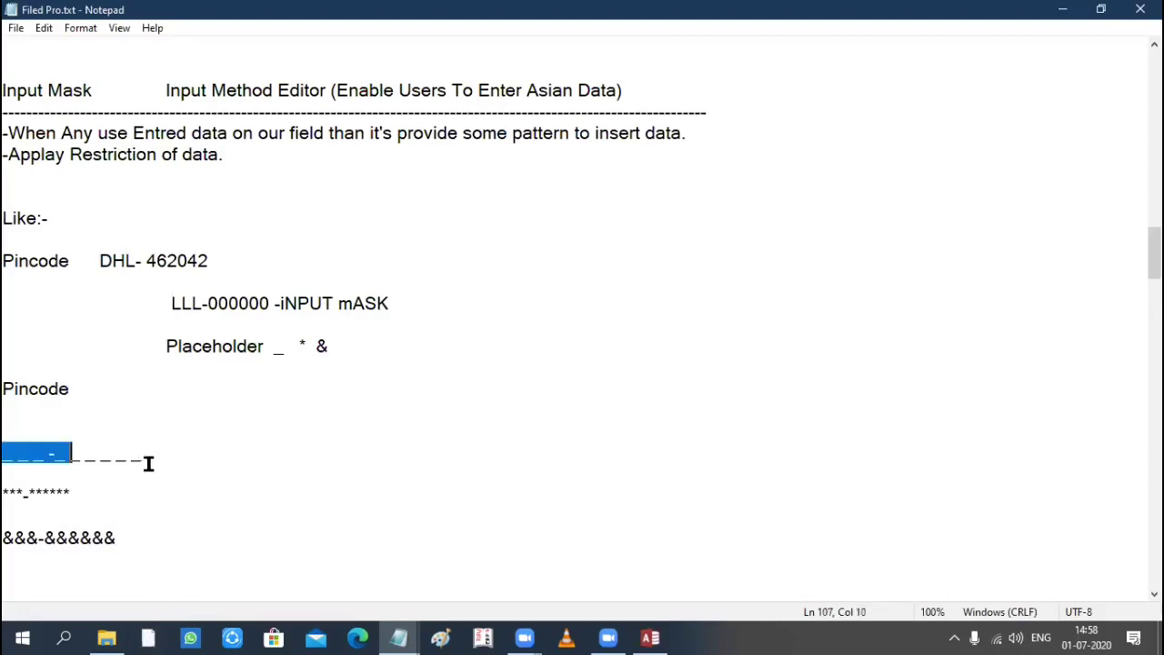
left_click_drag(15, 449, 128, 459)
left_click_drag(269, 346, 284, 347)
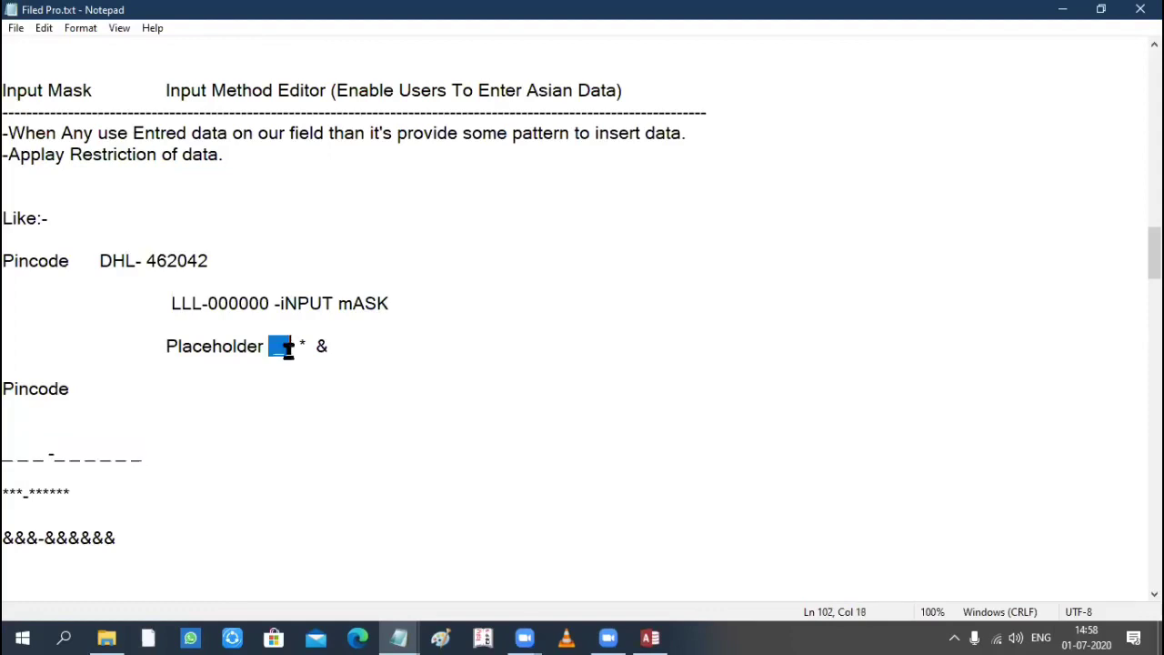
left_click(15, 449)
left_click(155, 451, "shift")
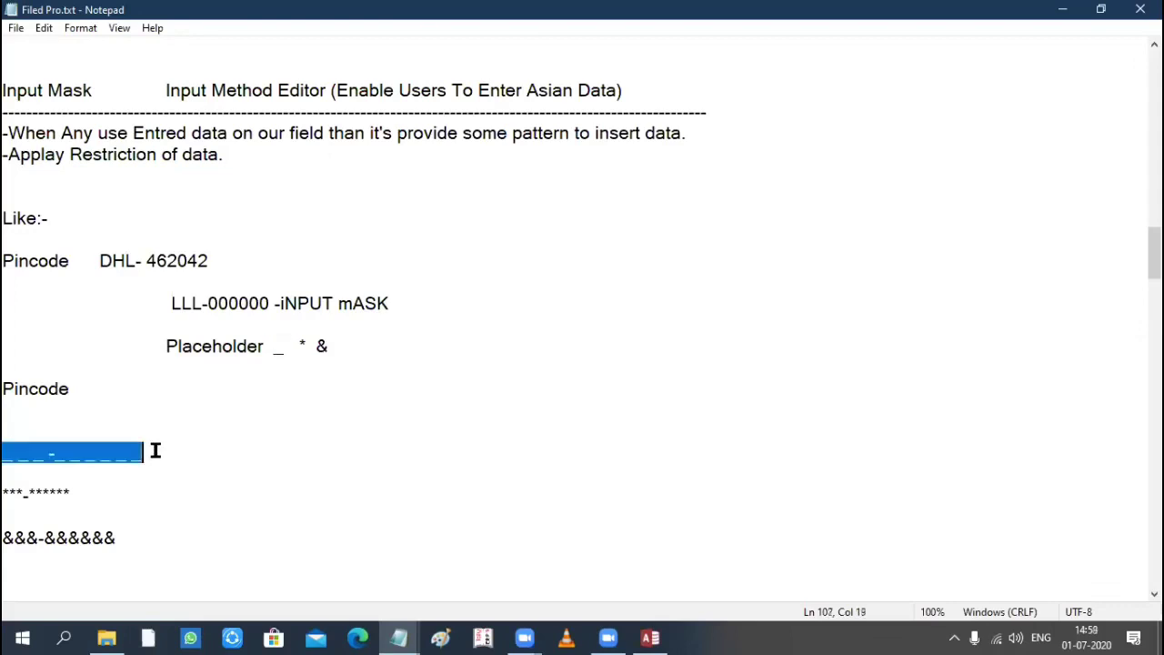
key("Left")
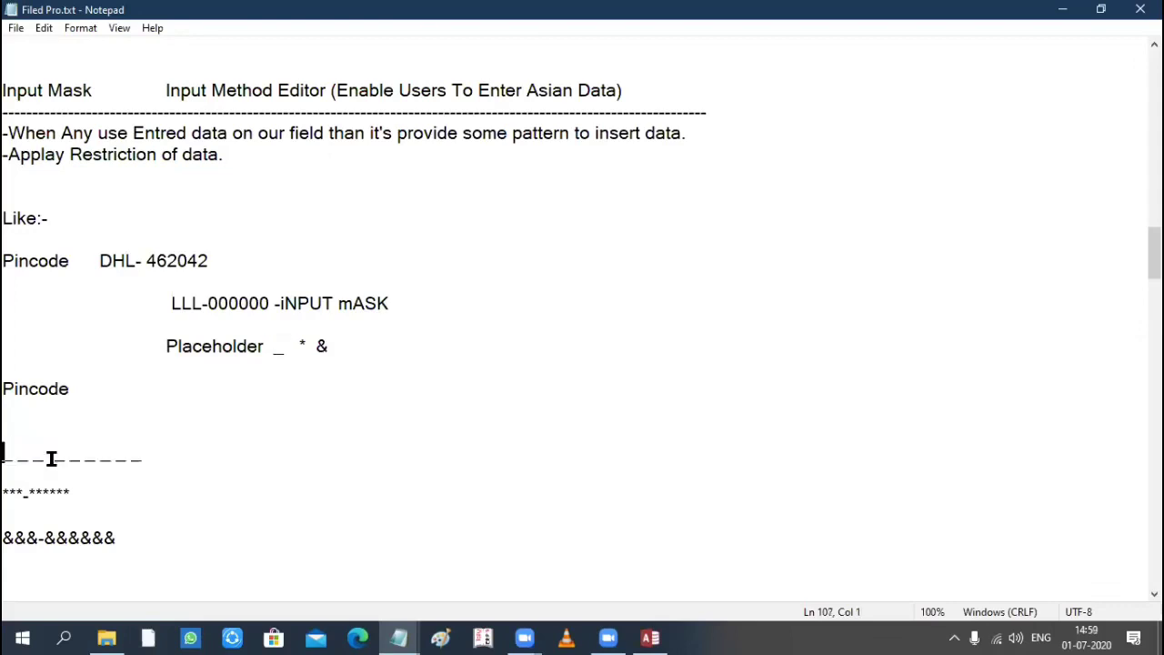
left_click(146, 452, "shift")
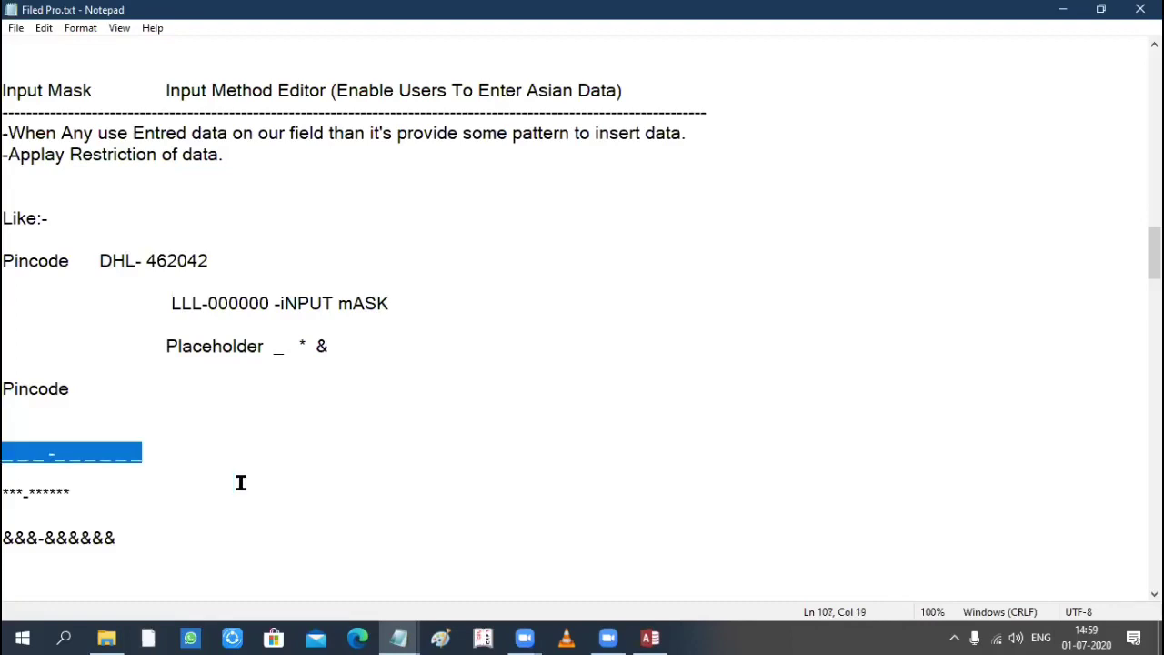
Remove one blank line above the underscore pattern and insert blank lines below it to separate the other two patterns.
left_click(18, 426)
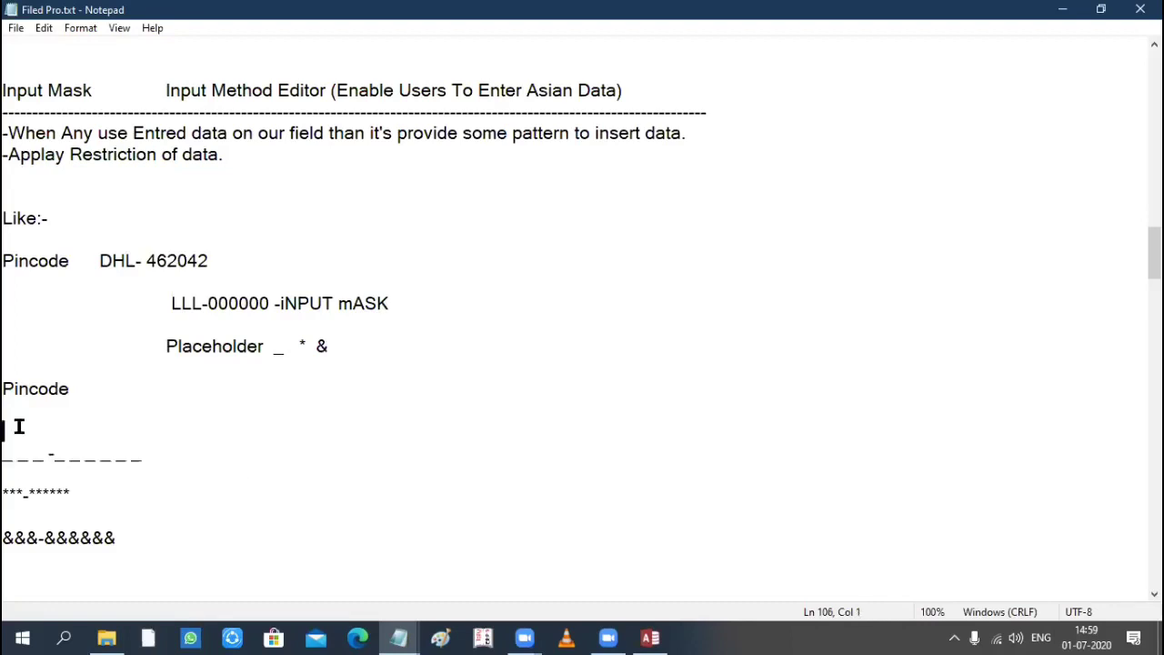
key("Delete")
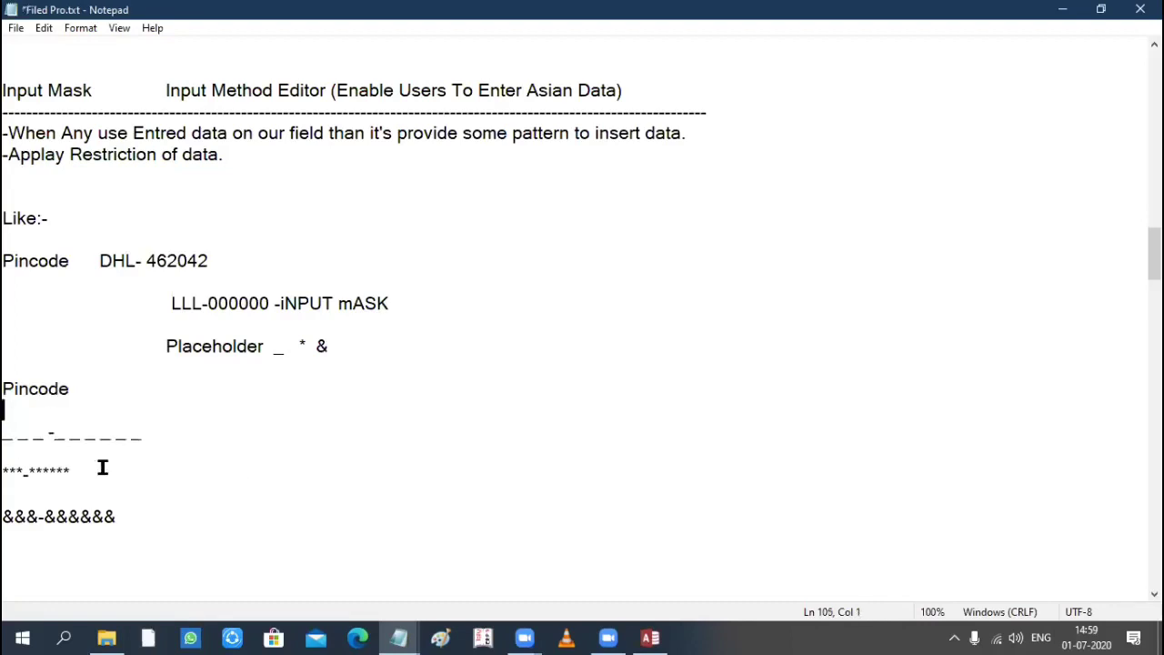
left_click(181, 435)
key("Return")
key("Return")
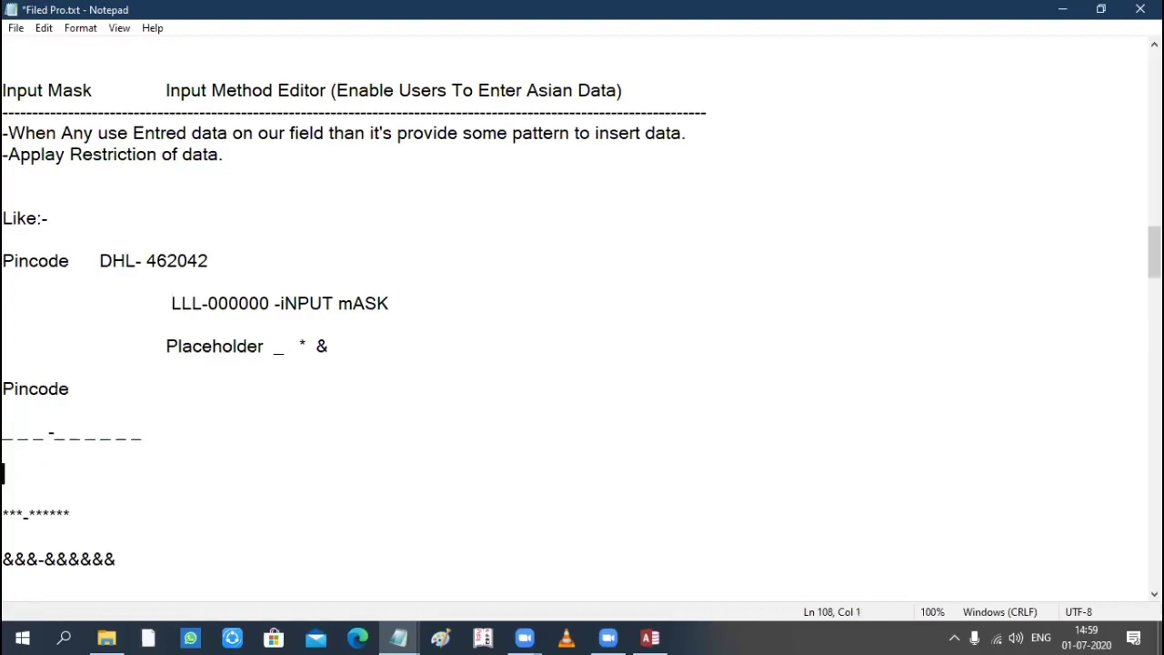
key("Return")
key("Return")
key("Return")
key("Return")
key("Return")
key("Return")
Enter 123 at the start of the underscore pattern as a sample of digits in the letter positions.
left_click(10, 415)
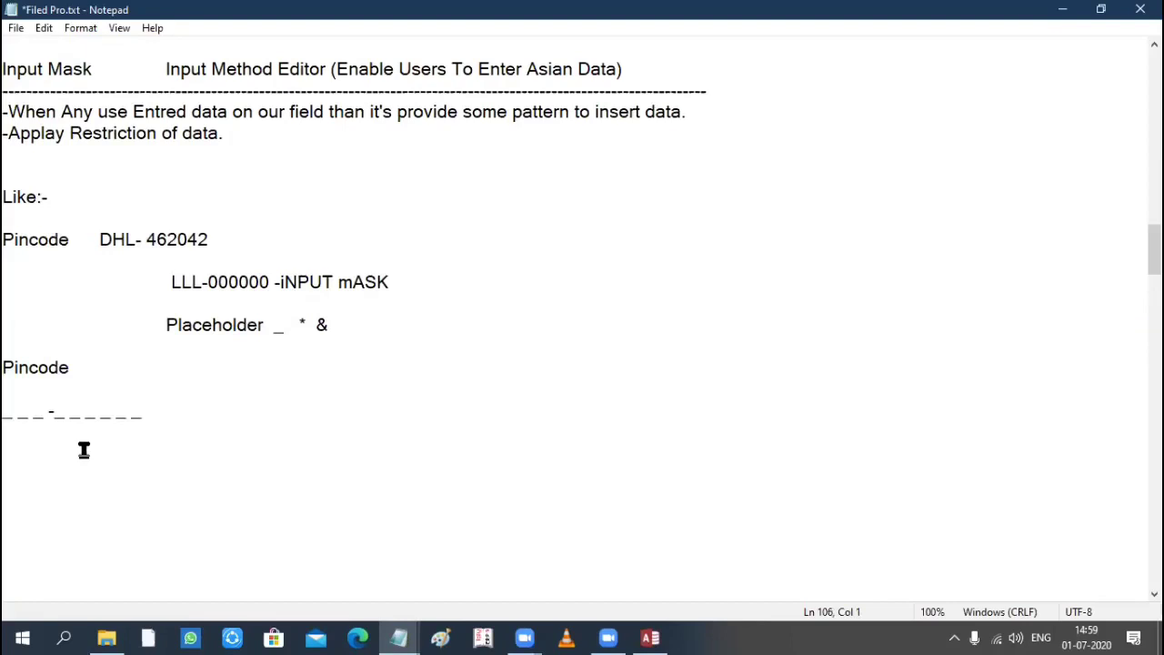
type("123")
Replace LLL in the input mask line with "LLL-" in front of the existing hyphen and save the file.
double_click(194, 283)
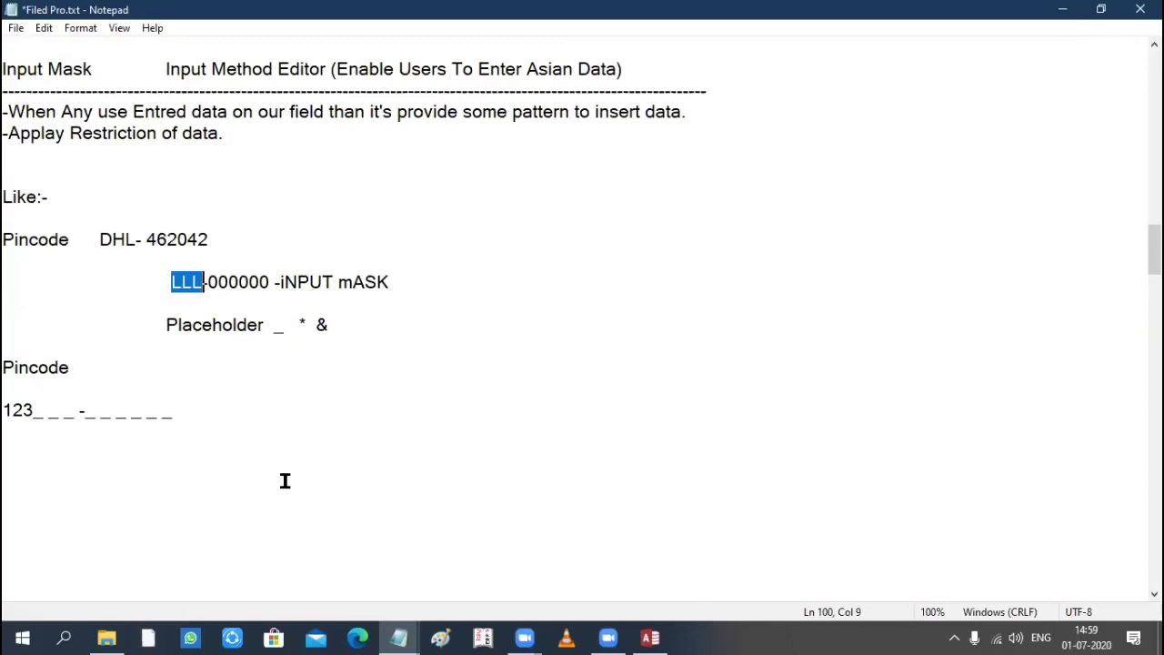
key("Delete")
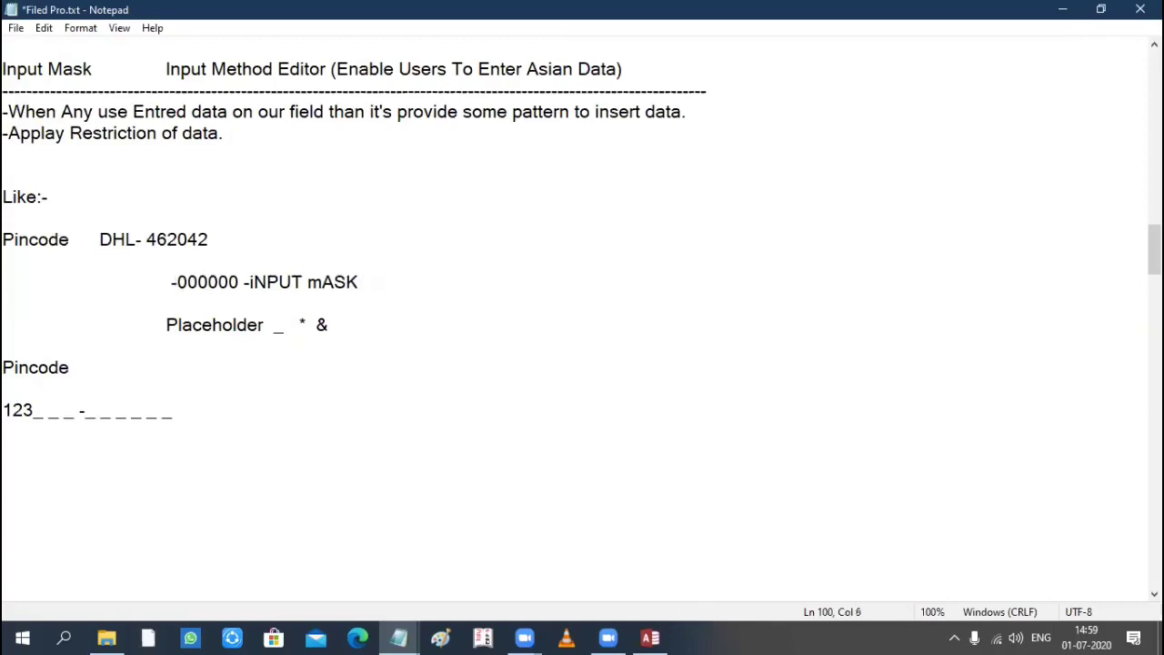
type("LLL")
type("-")
key("ctrl+s")
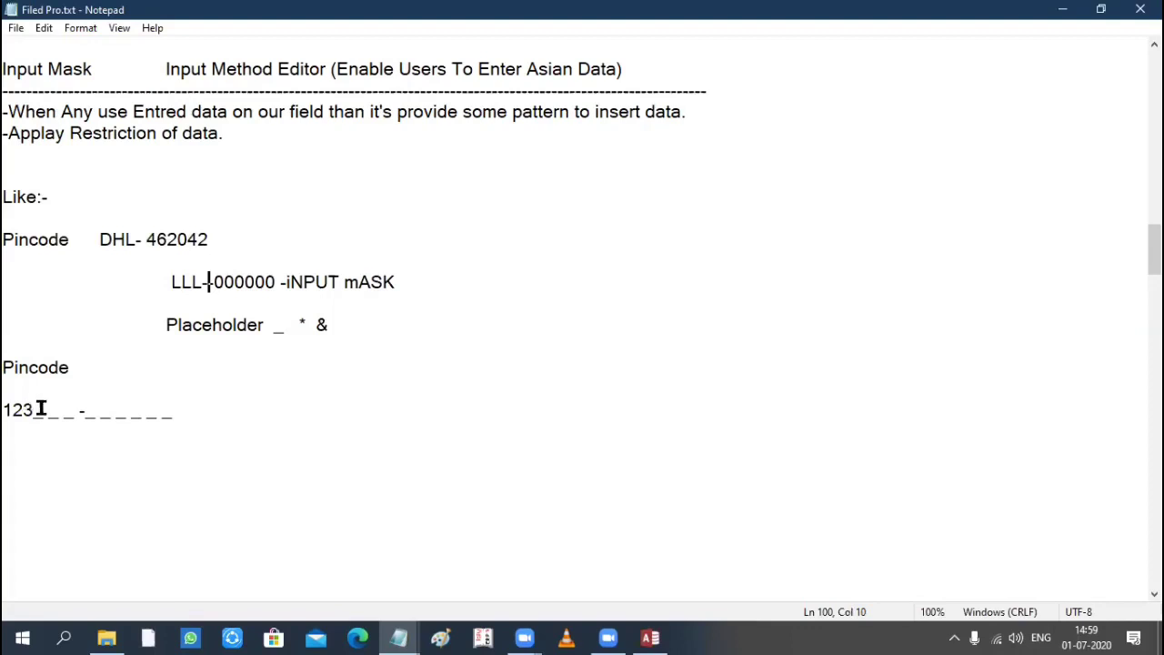
Clear the 123 and the underscore pattern below Pincode and write "ABC-" in their place.
left_click(99, 422)
key("BackSpace")
key("BackSpace")
key("BackSpace")
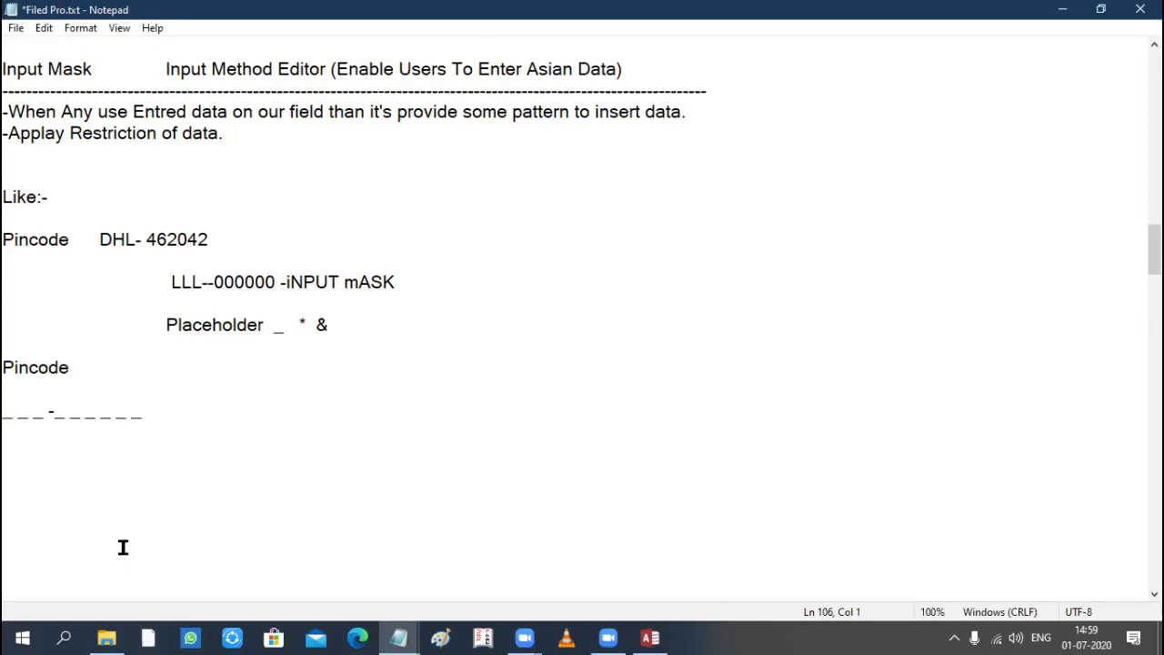
key("End")
key("shift+Home")
key("BackSpace")
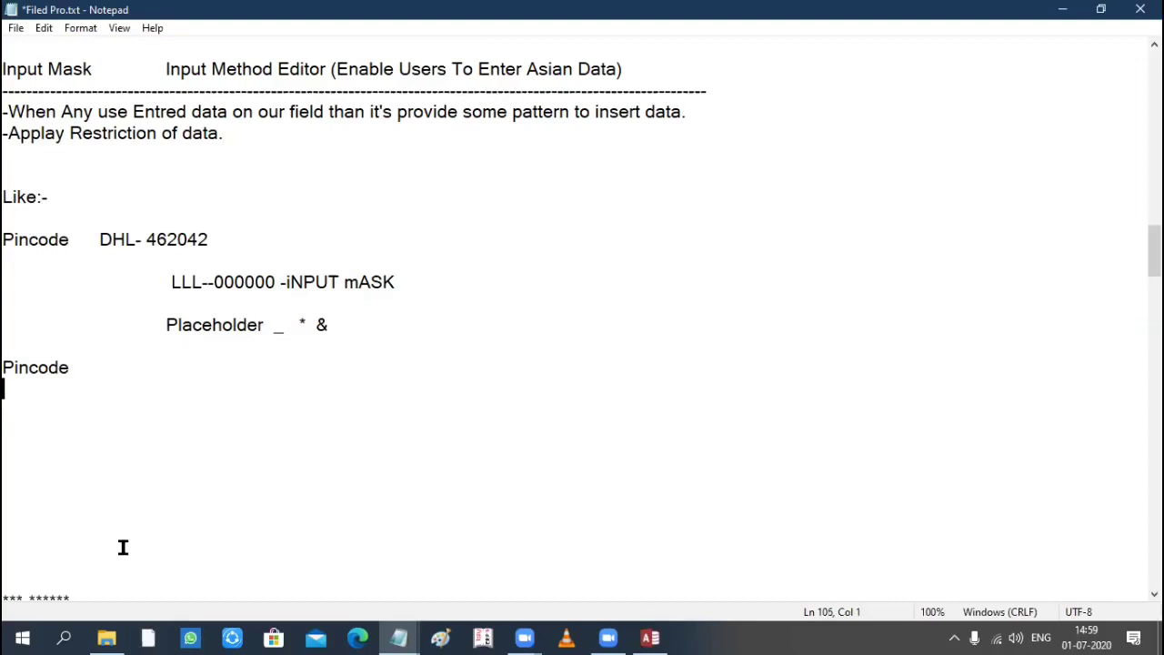
type("AB")
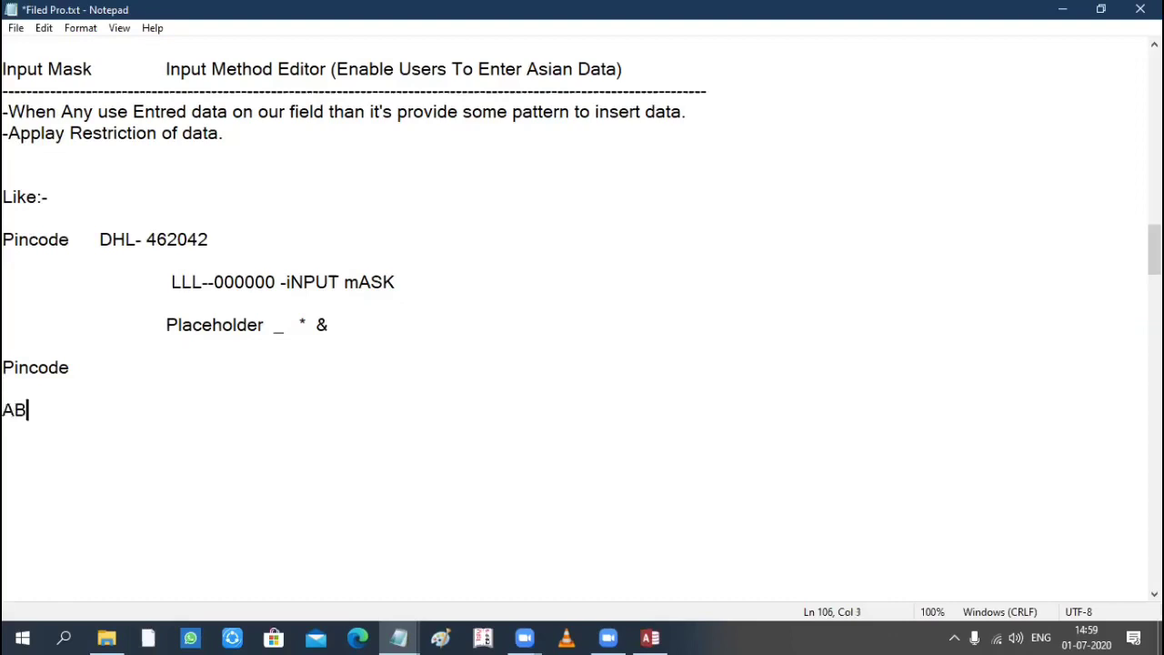
type("C-")
Highlight LLL in the input mask line to compare it with the letters entered below Pincode.
left_click_drag(167, 283, 202, 282)
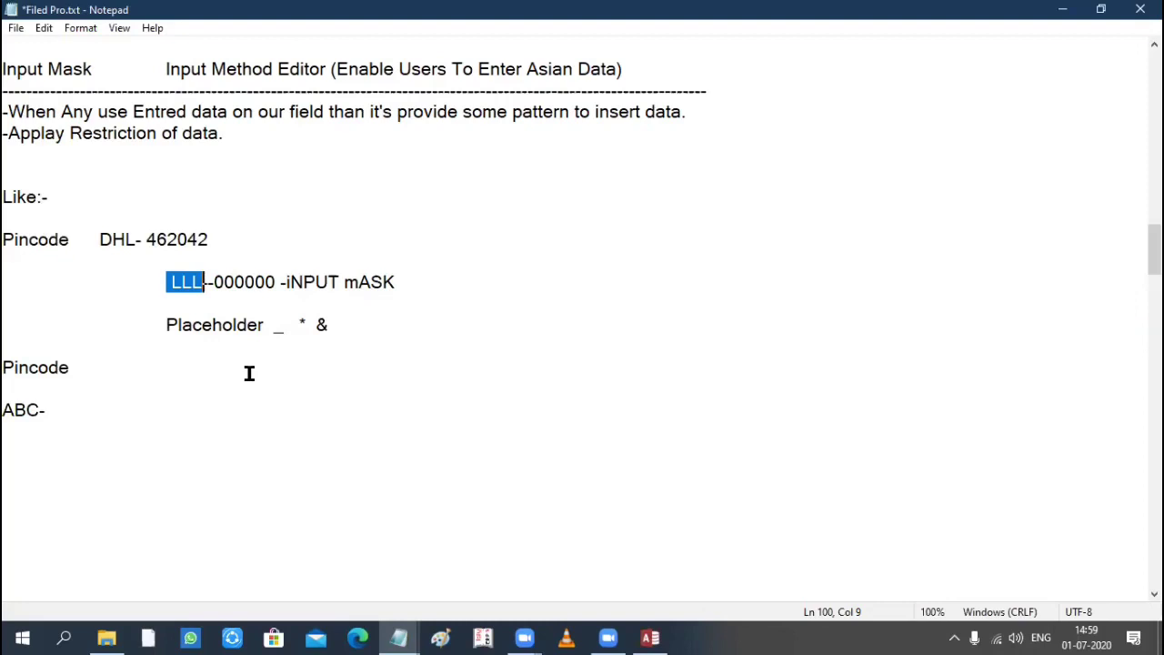
left_click(90, 423)
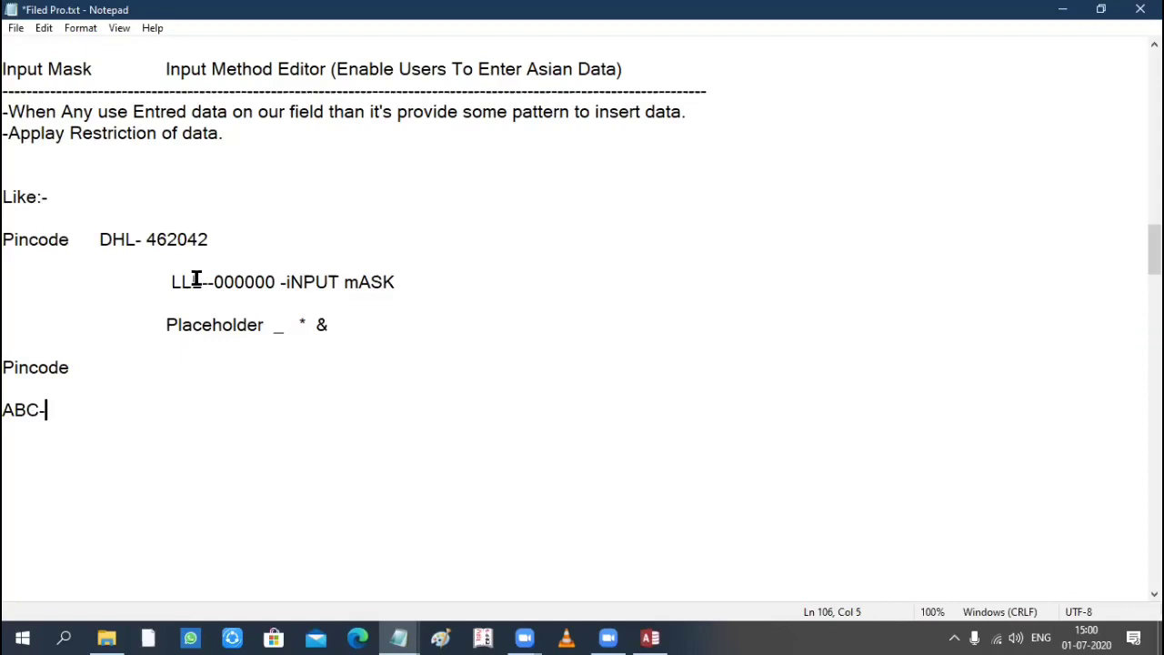
left_click_drag(168, 281, 200, 280)
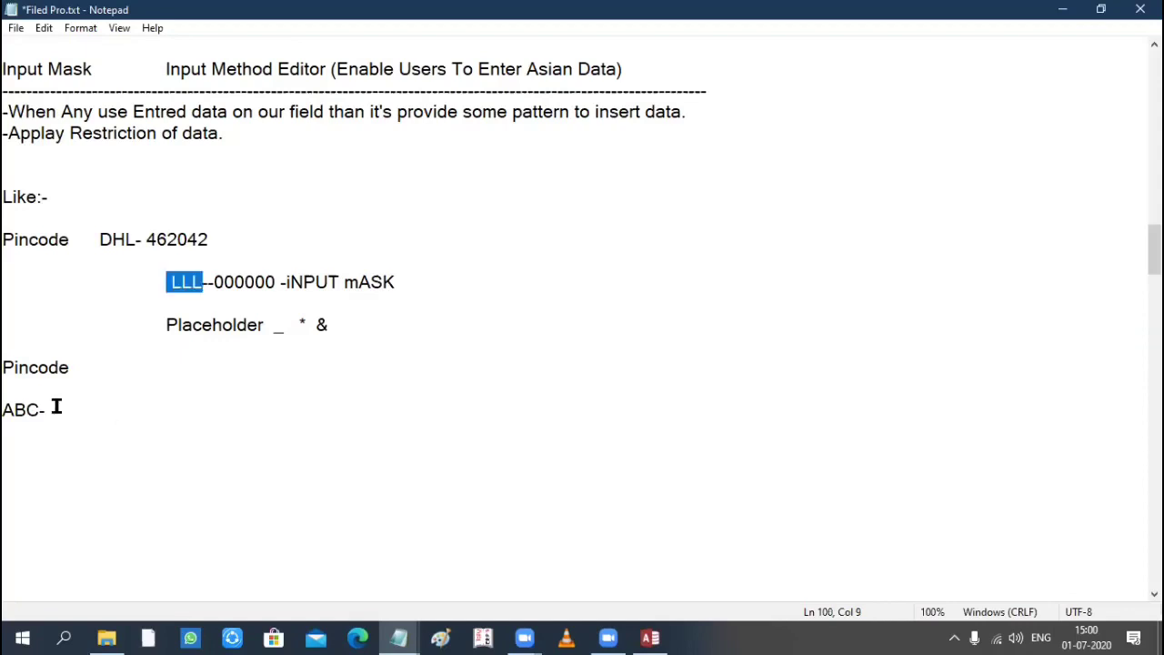
Complete the sample pincode entry with 123456 after "ABC-" and save the file.
left_click(157, 446)
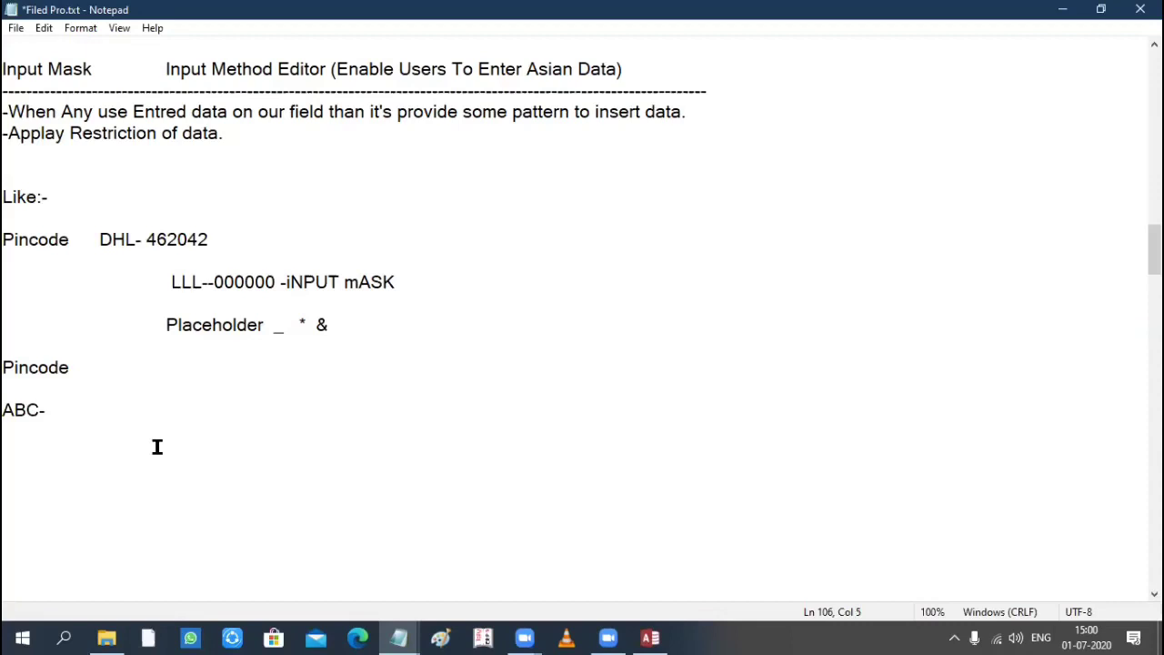
type("123456")
key("ctrl+s")
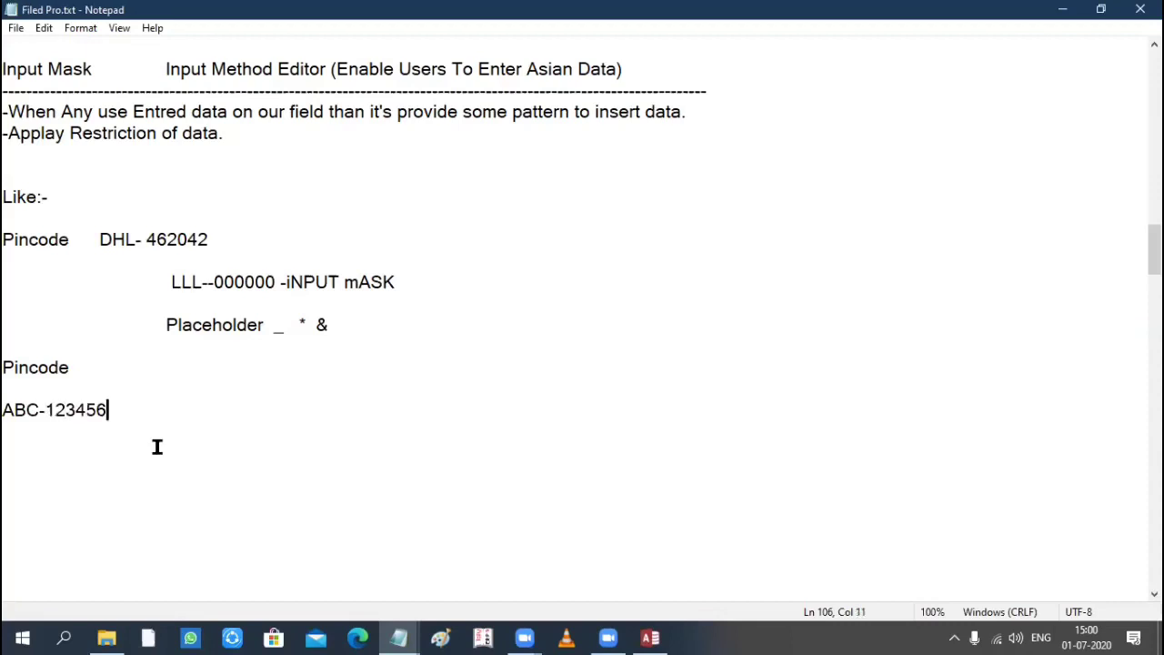
Shorten the sample pincode to ABC-12345, save the file, and highlight the six zeros in the input mask line.
key("BackSpace")
key("ctrl+s")
left_click(216, 282)
key("shift+Right")
key("shift+Right")
key("shift+Right")
key("shift+Right")
key("shift+Right")
key("shift+Right")
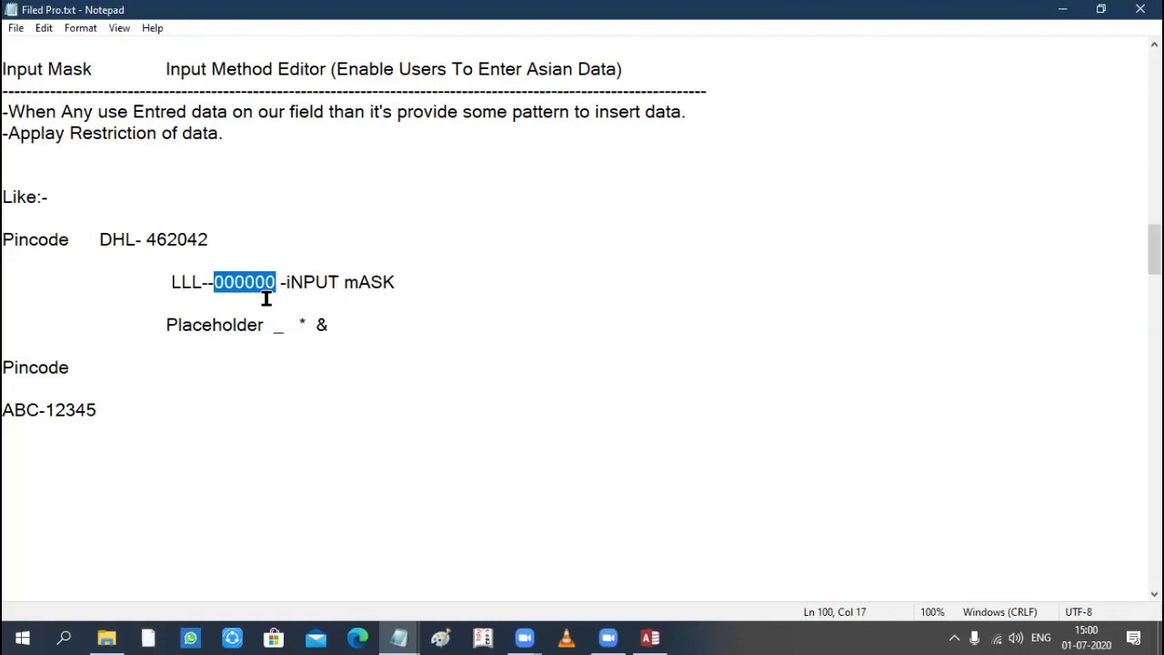
Append the digit 6 to ABC-12345 and compare the sample's digits with the mask's 000000 by highlighting it.
left_click(123, 418)
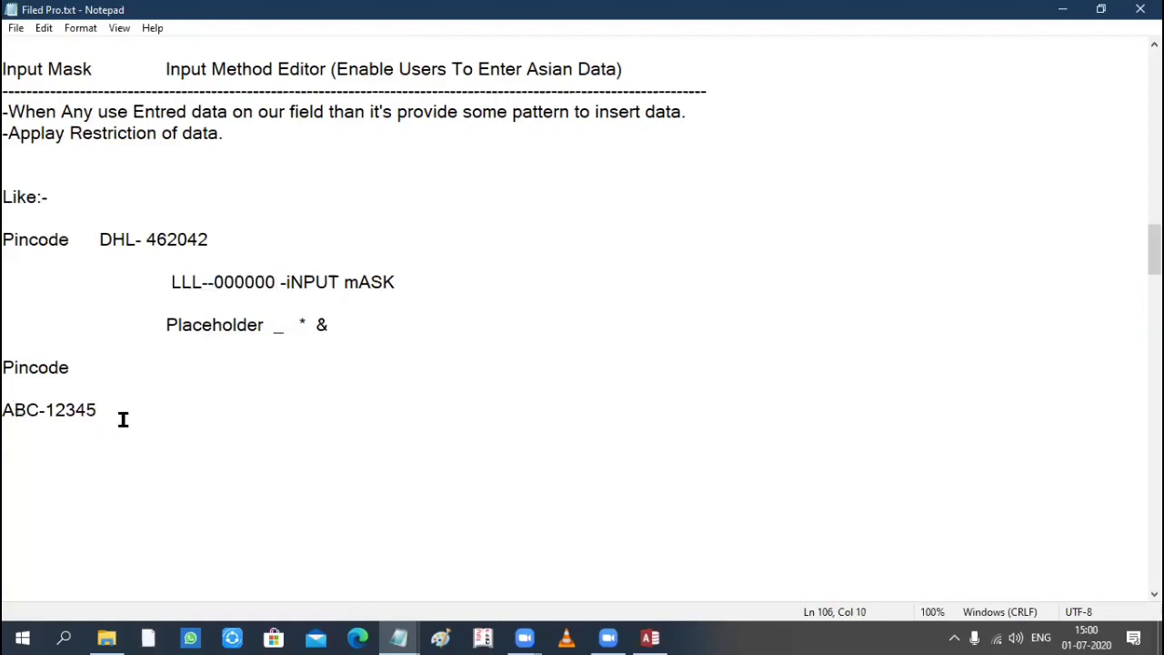
type("6")
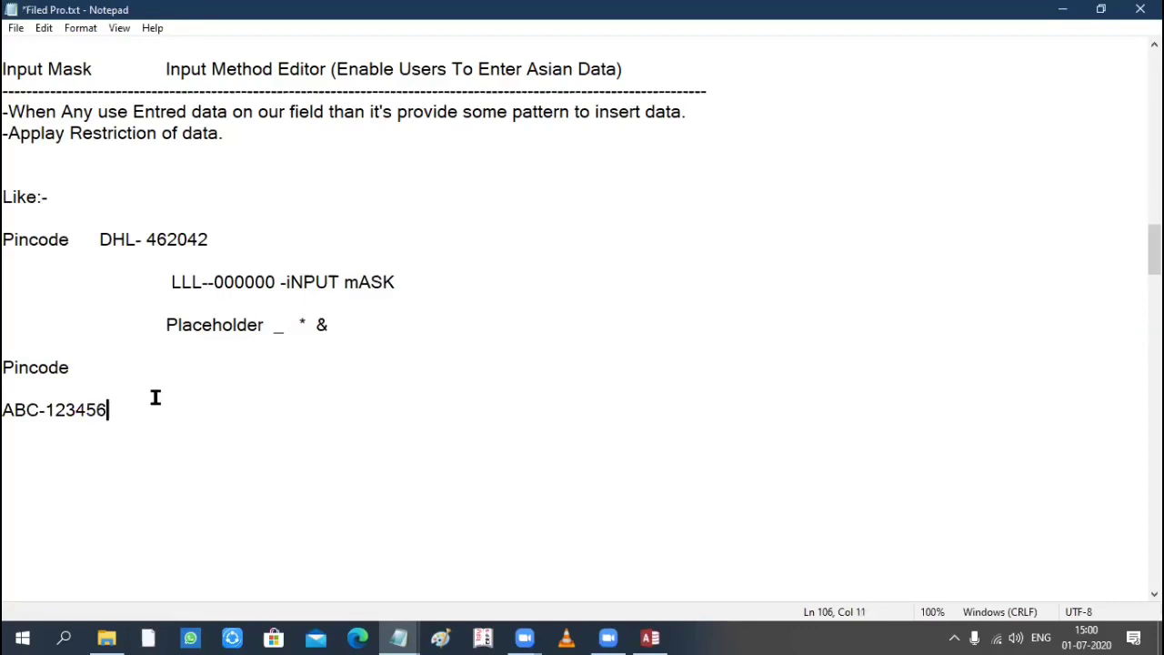
double_click(269, 282)
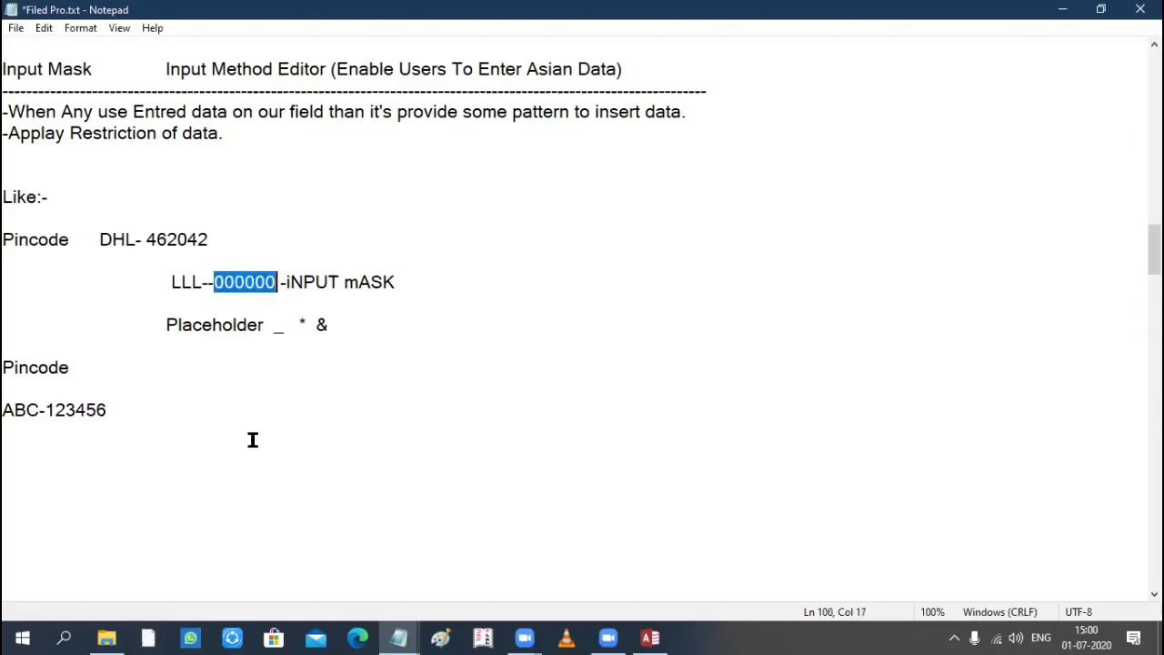
left_click(57, 409)
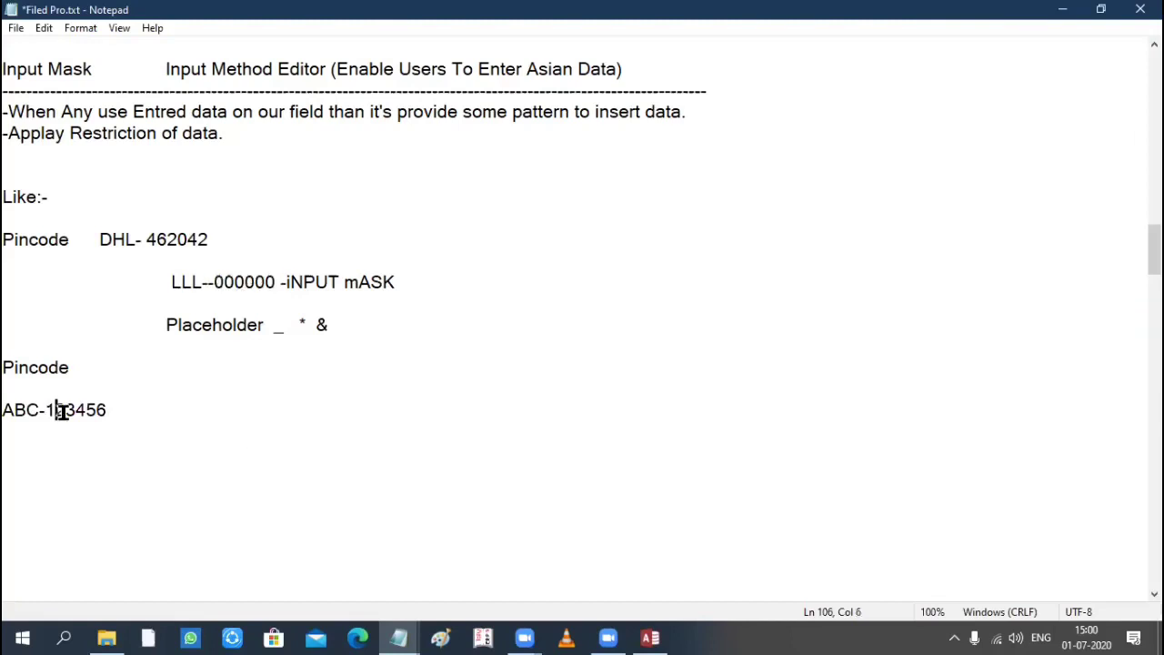
Save the notes after highlighting digits of ABC-123456, and highlight the LLL--000000 mask and the Placeholder line.
left_click(87, 409, "shift")
left_click_drag(66, 408, 87, 407)
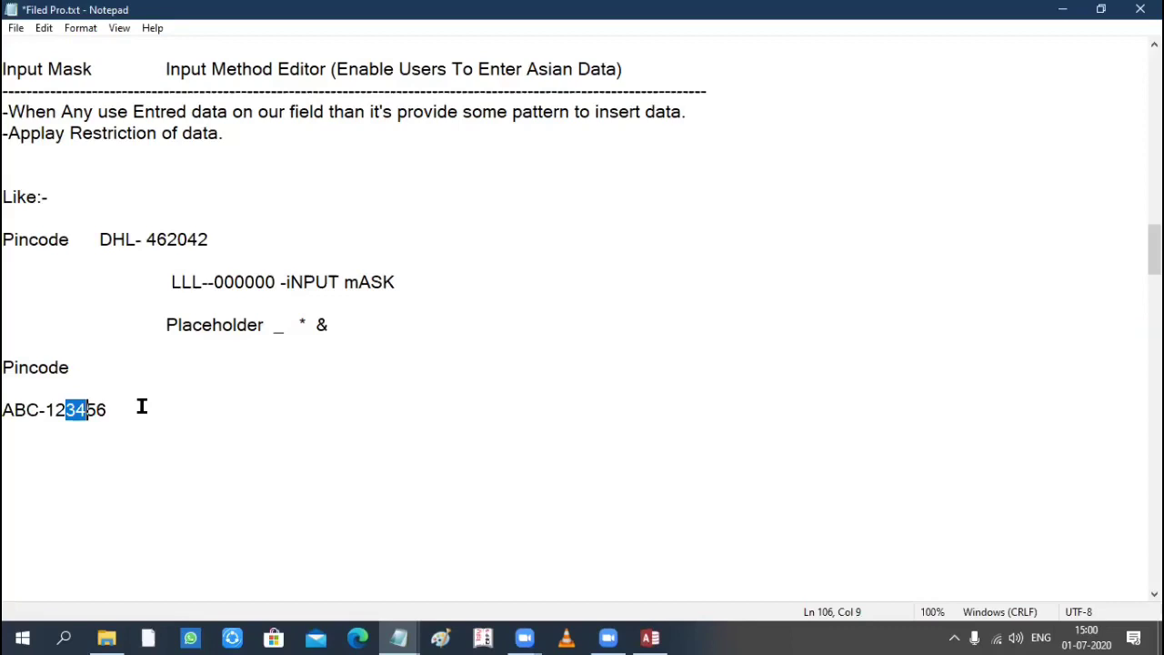
key("ctrl+s")
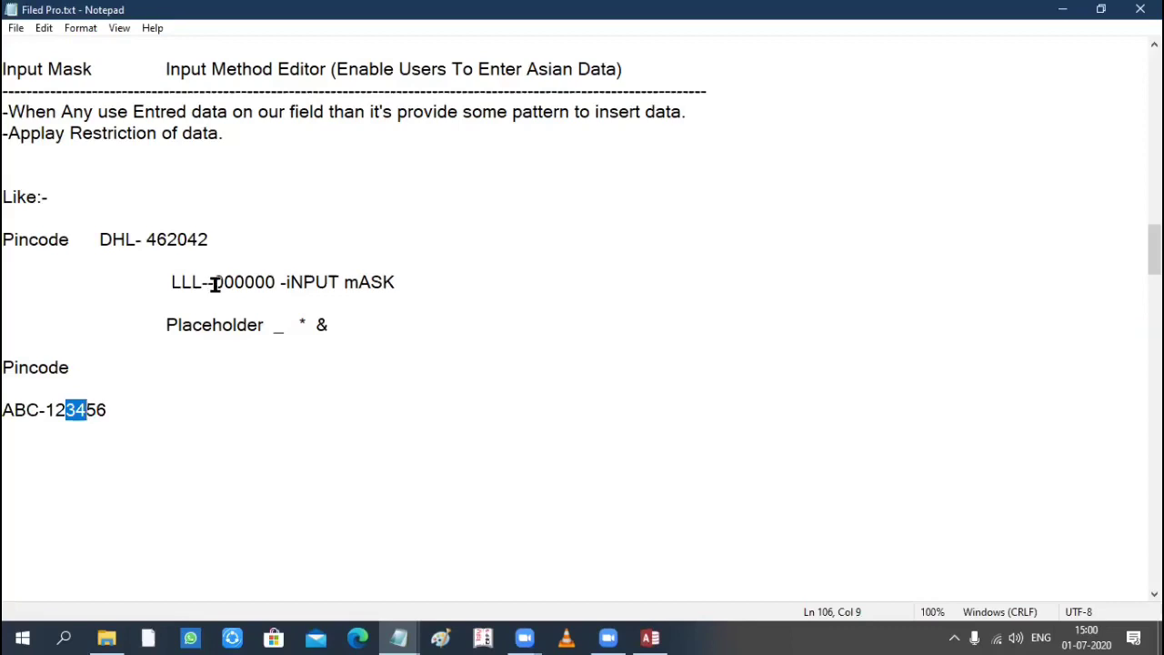
left_click(173, 281)
left_click(277, 281, "shift")
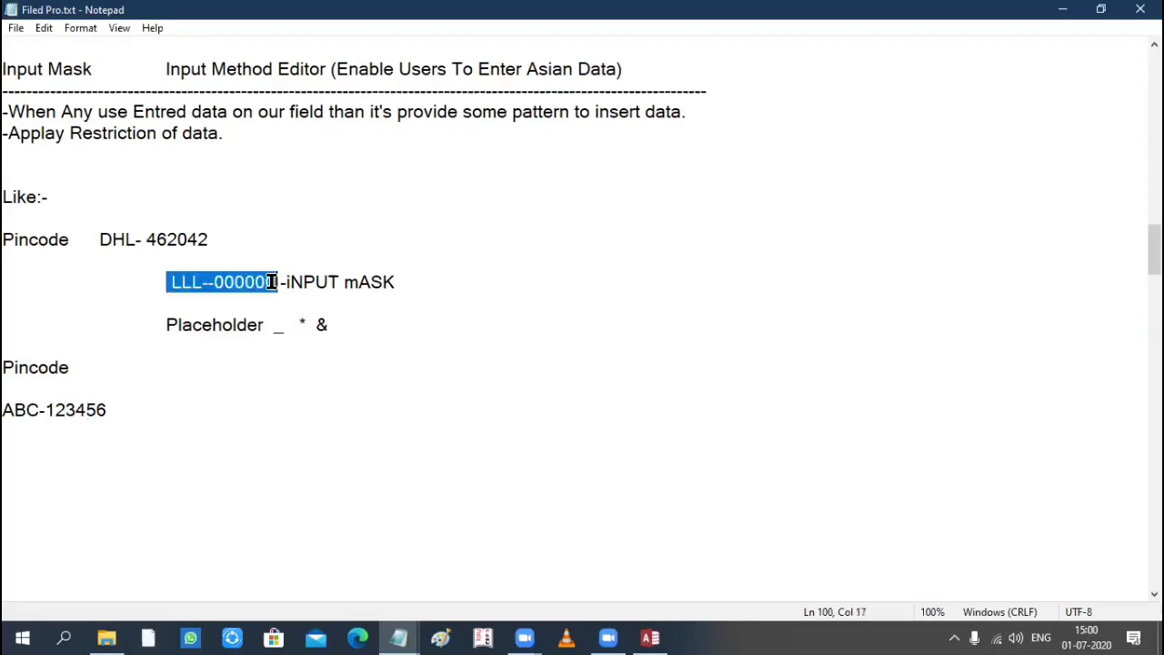
left_click_drag(166, 325, 337, 325)
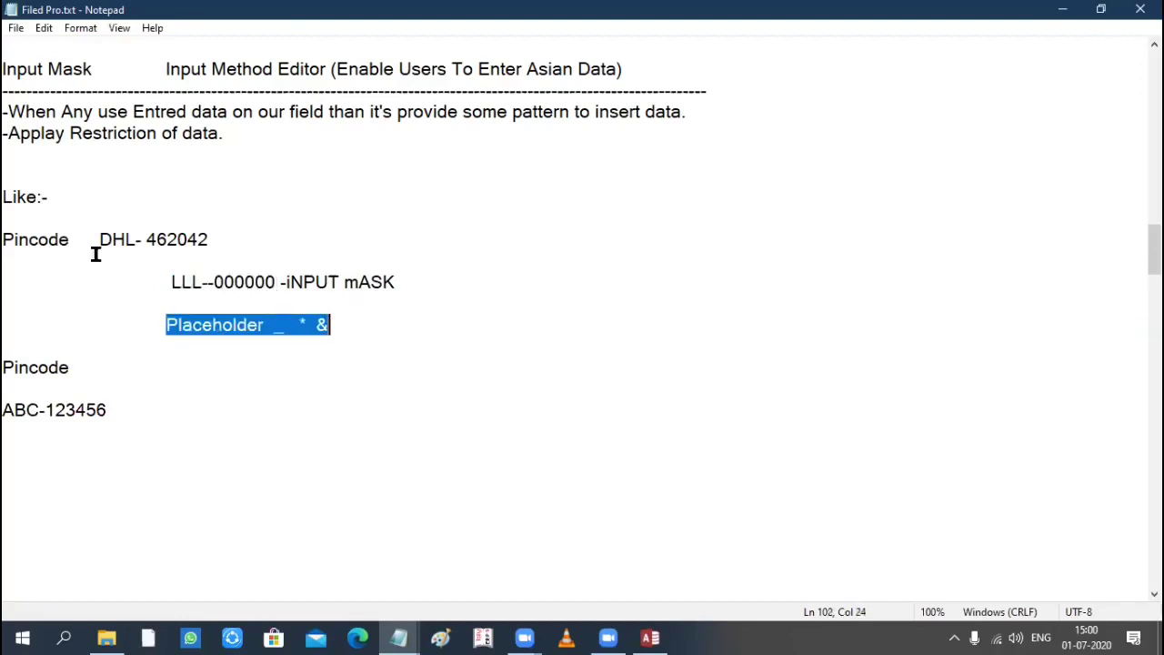
Switch to Access and open the Employee table in Design View at the end of its field list.
left_click(648, 638)
left_click(30, 105)
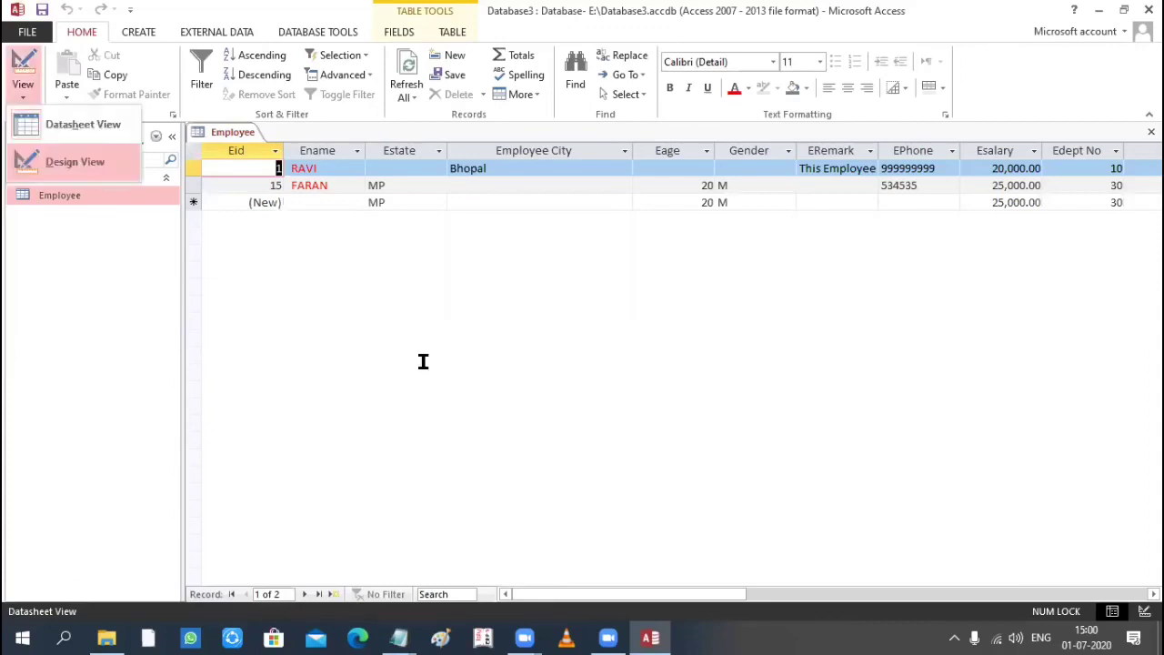
key("d")
scroll(287, 293, "down", 2)
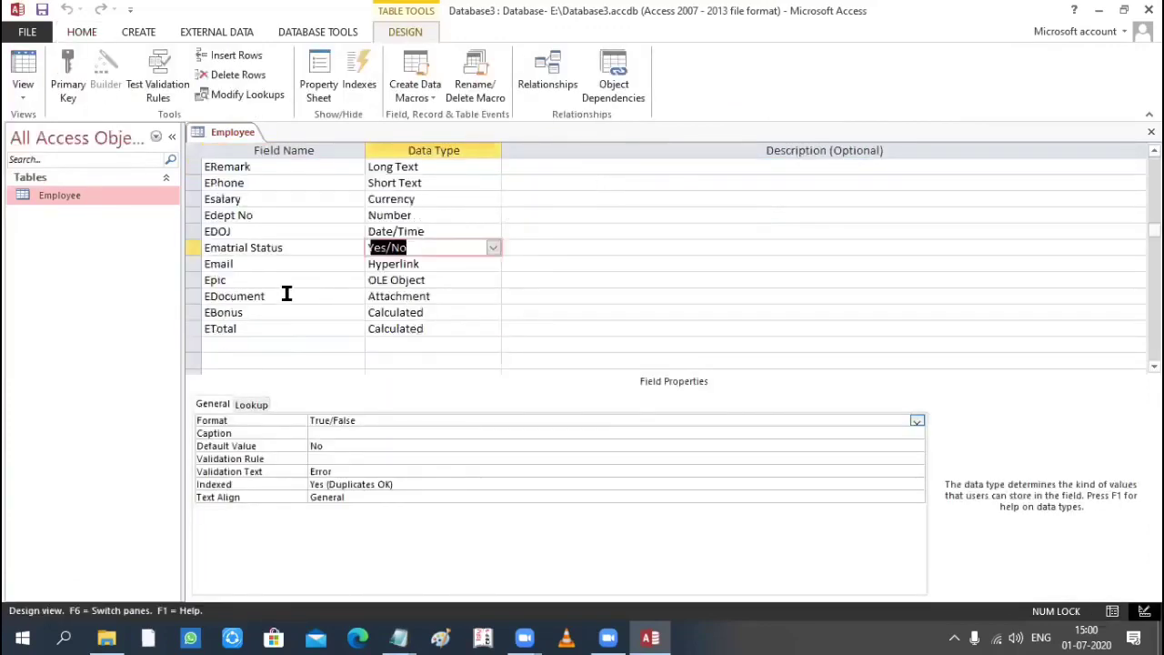
scroll(287, 293, "up", 1)
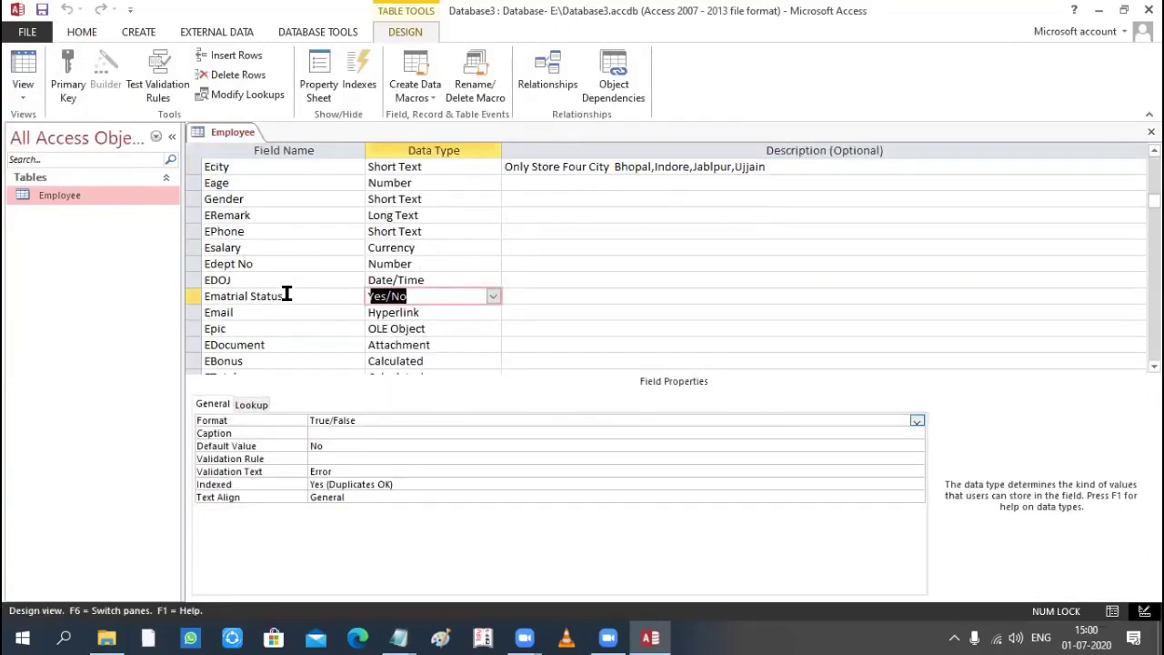
scroll(287, 293, "down", 2)
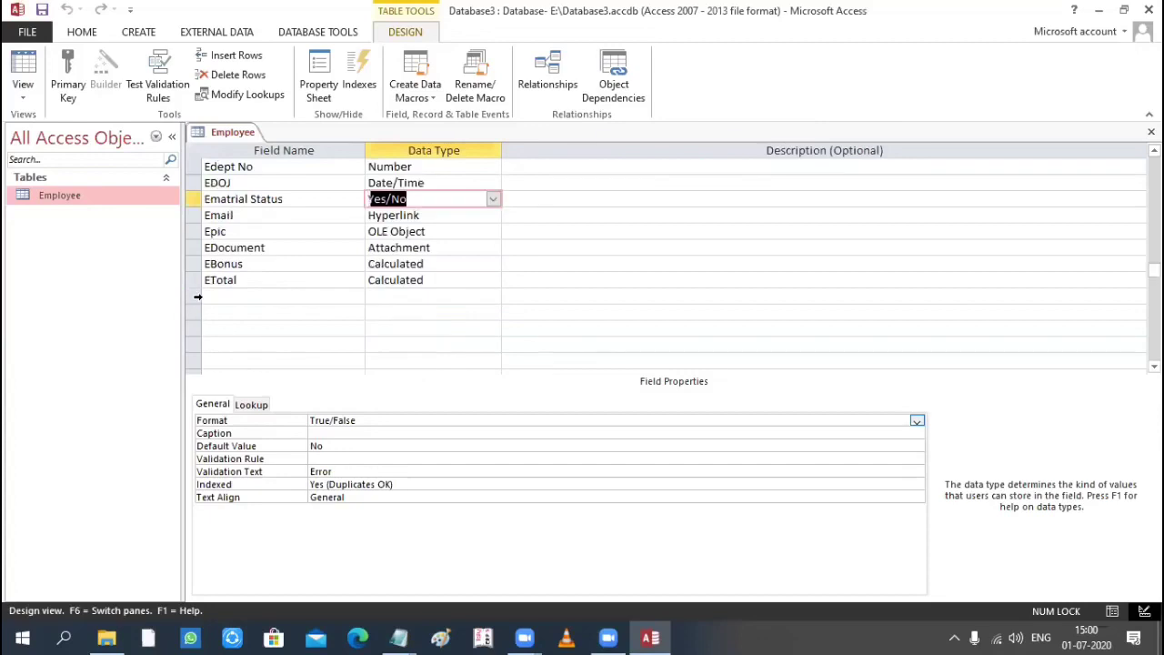
Add a field named Pincode with the Short Text data type below ETotal in the Employee table.
left_click(206, 295)
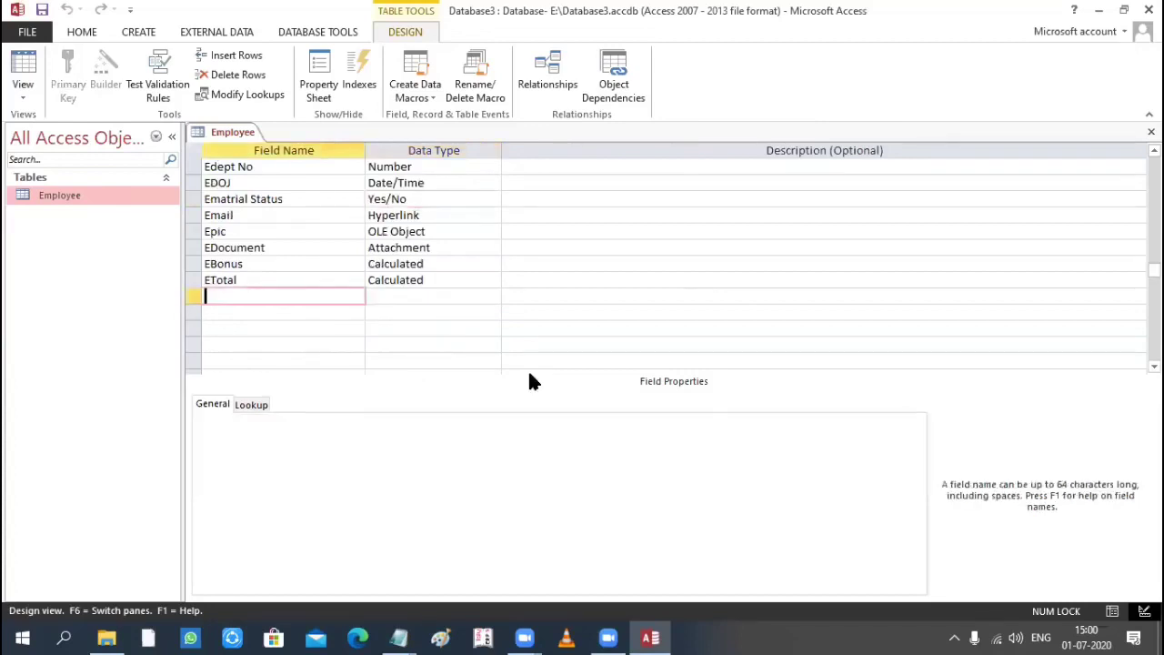
type("Pincode")
key("Tab")
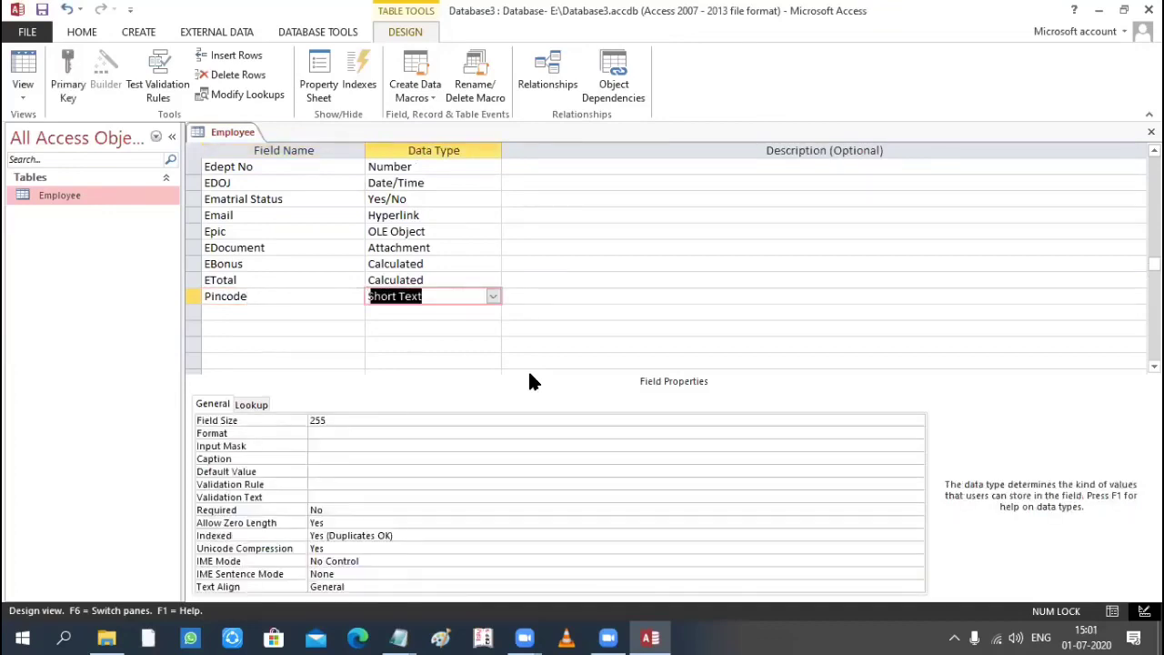
key("Tab")
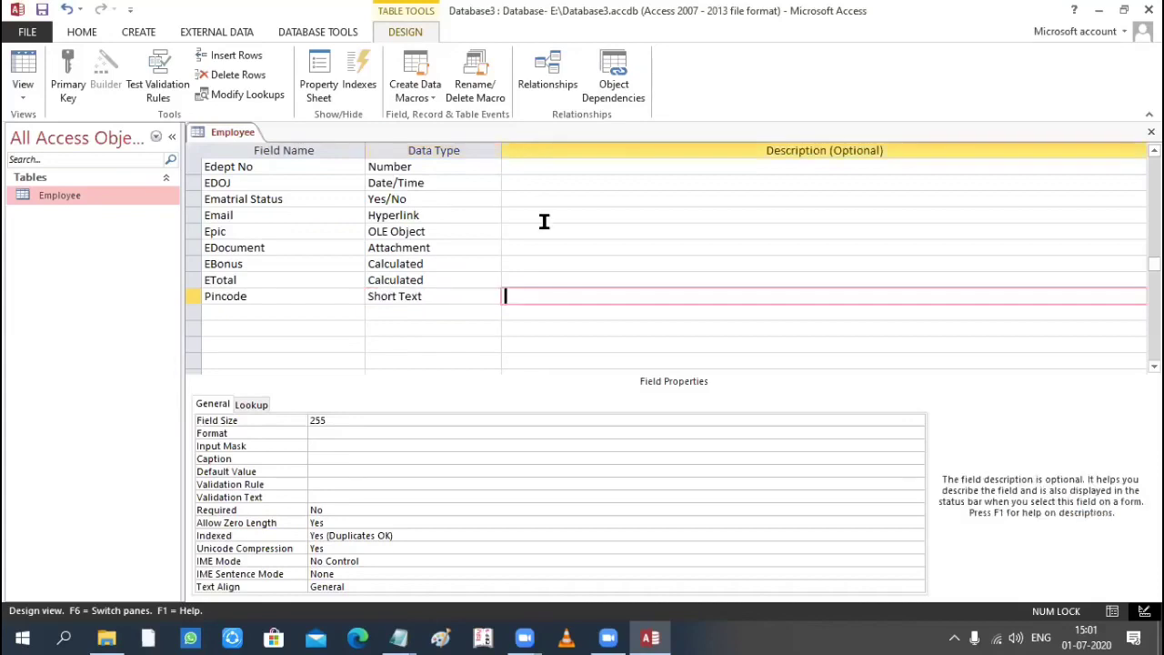
Set the Pincode field's Field Size to 15.
left_click(289, 421)
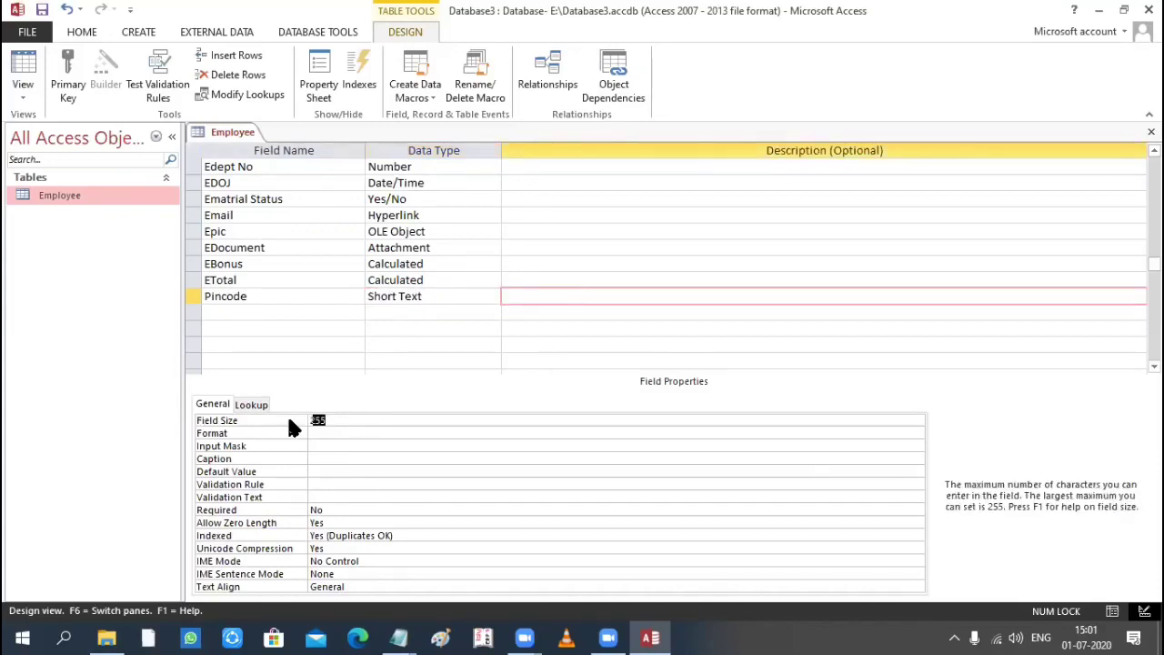
type("1")
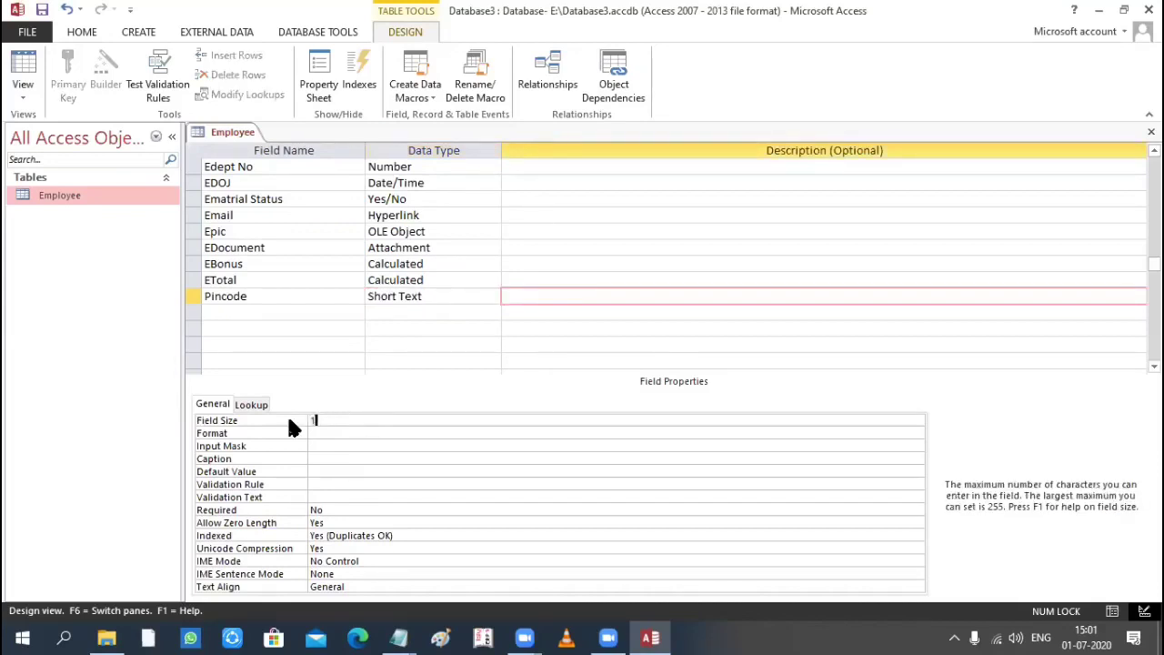
type("5")
left_click(345, 433)
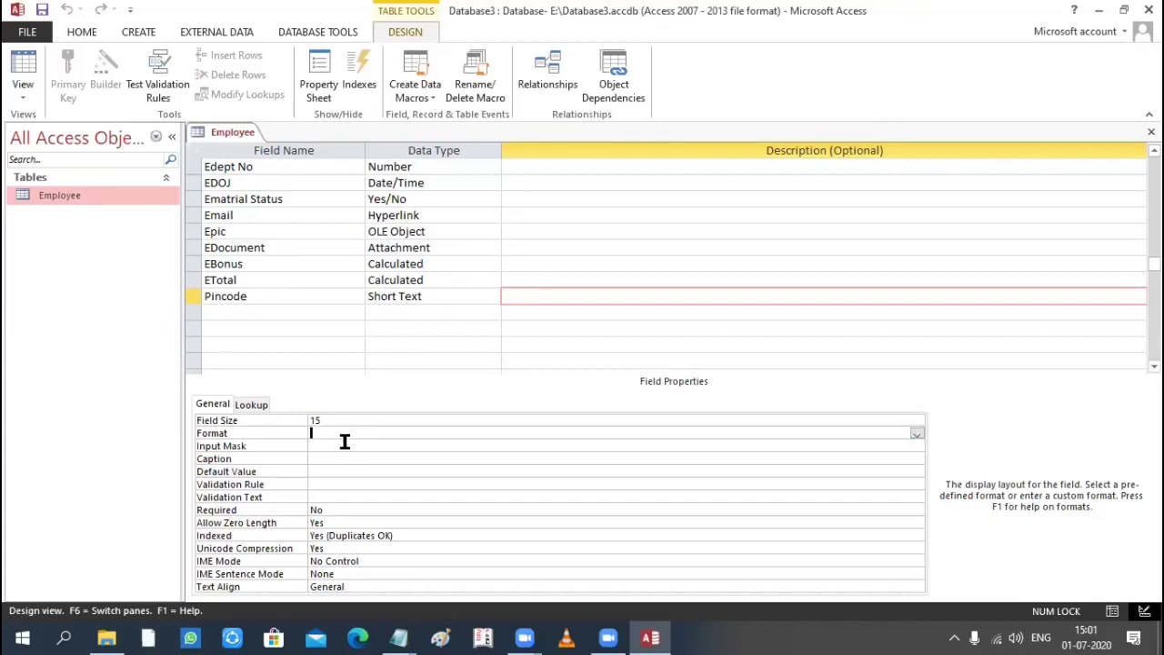
Open the Input Mask Wizard for the Pincode field and look through its predefined masks, such as Medium Time, Short Date and Long Time.
left_click(345, 442)
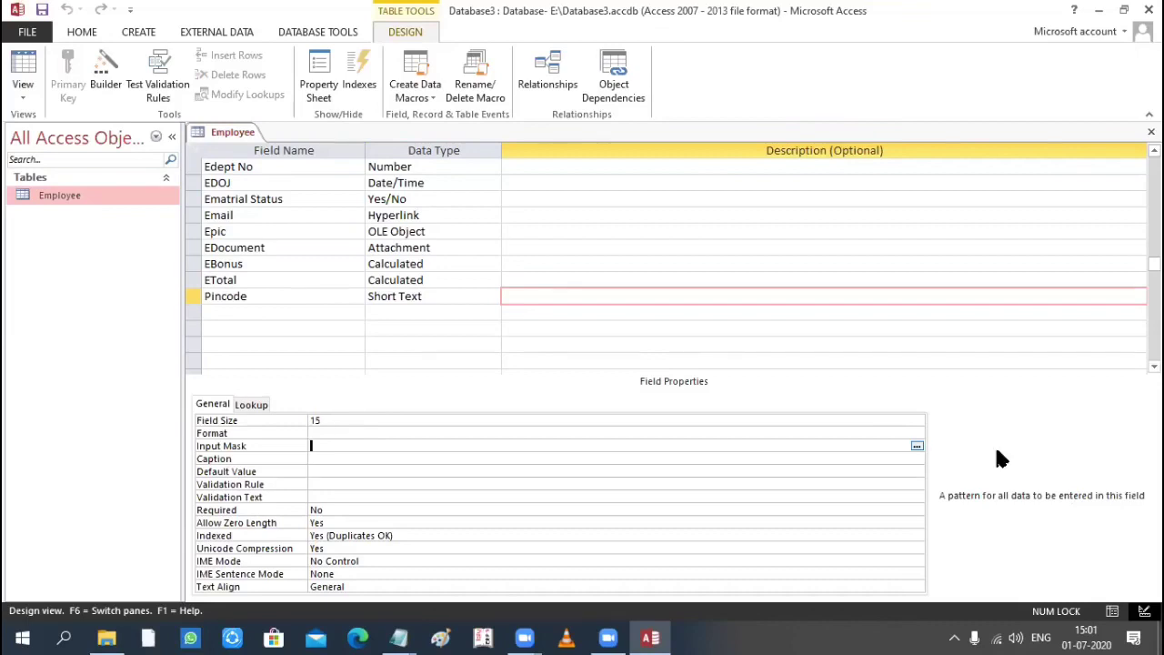
left_click(918, 447)
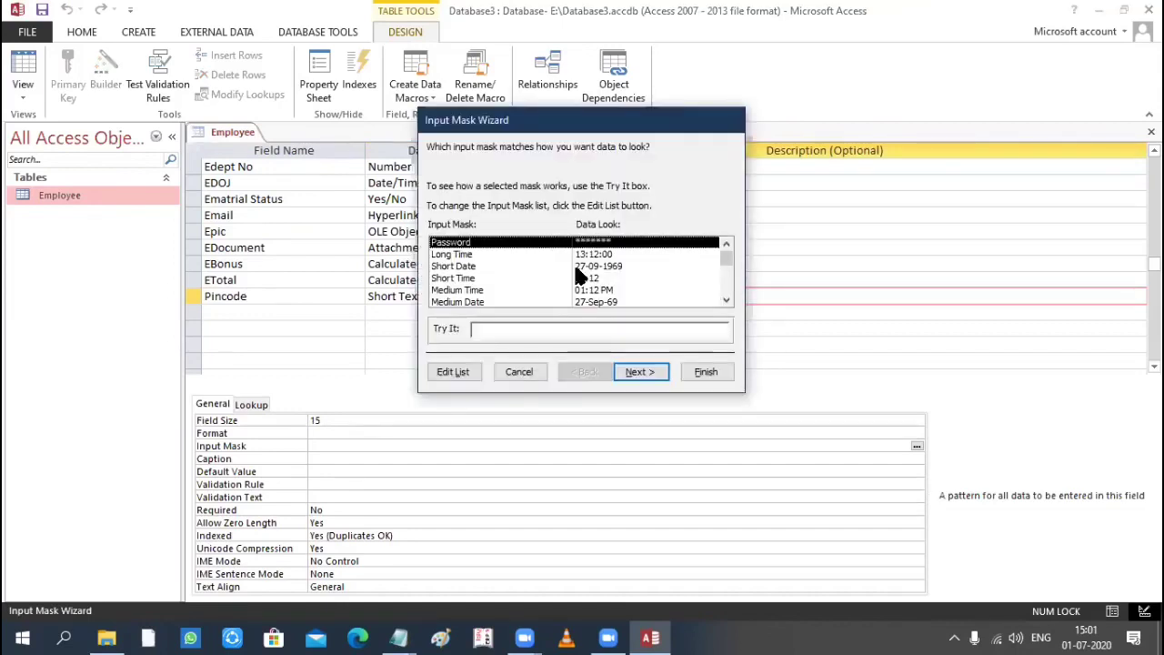
scroll(568, 258, "down", 1)
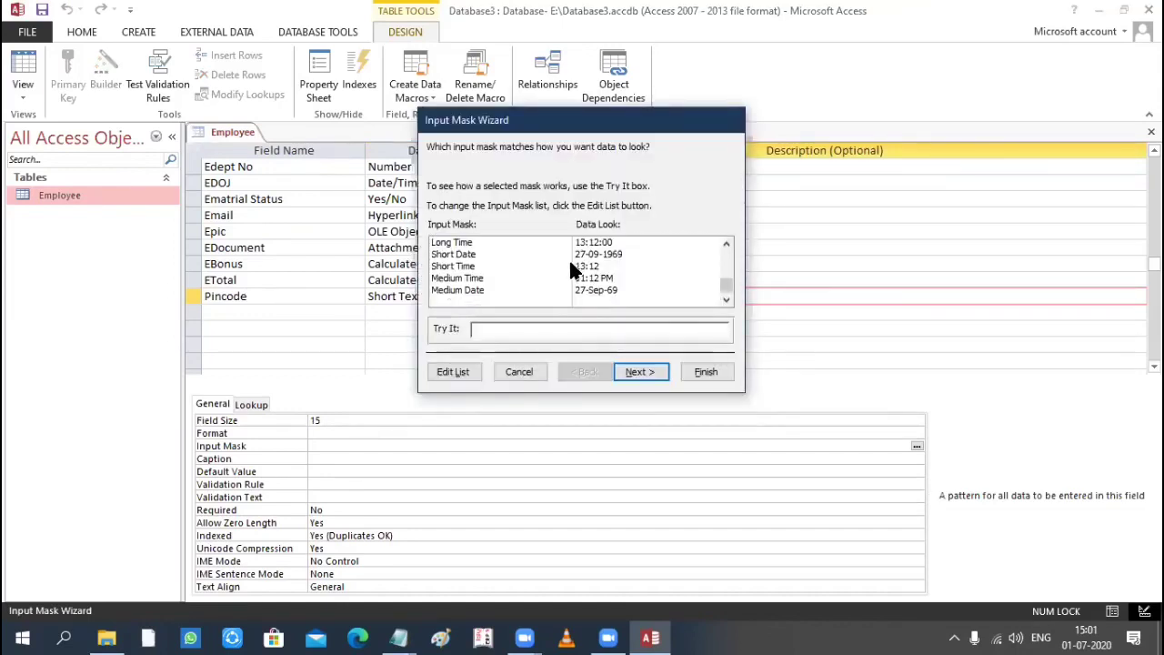
left_click(462, 257)
left_click(462, 280)
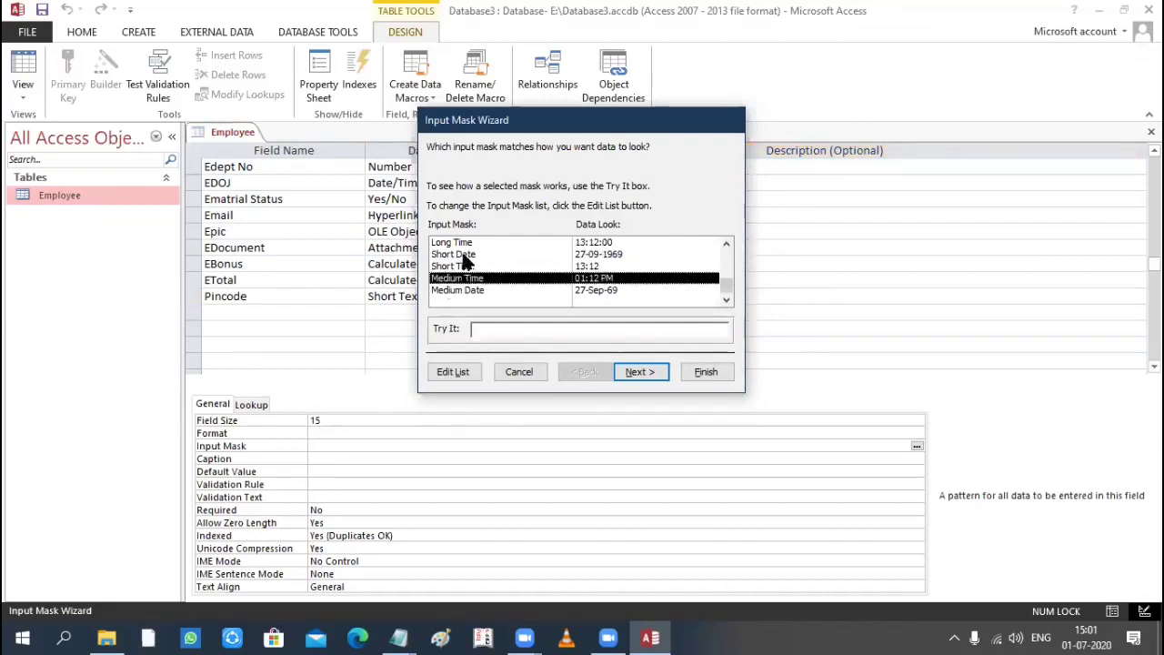
left_click(464, 255)
left_click(465, 244)
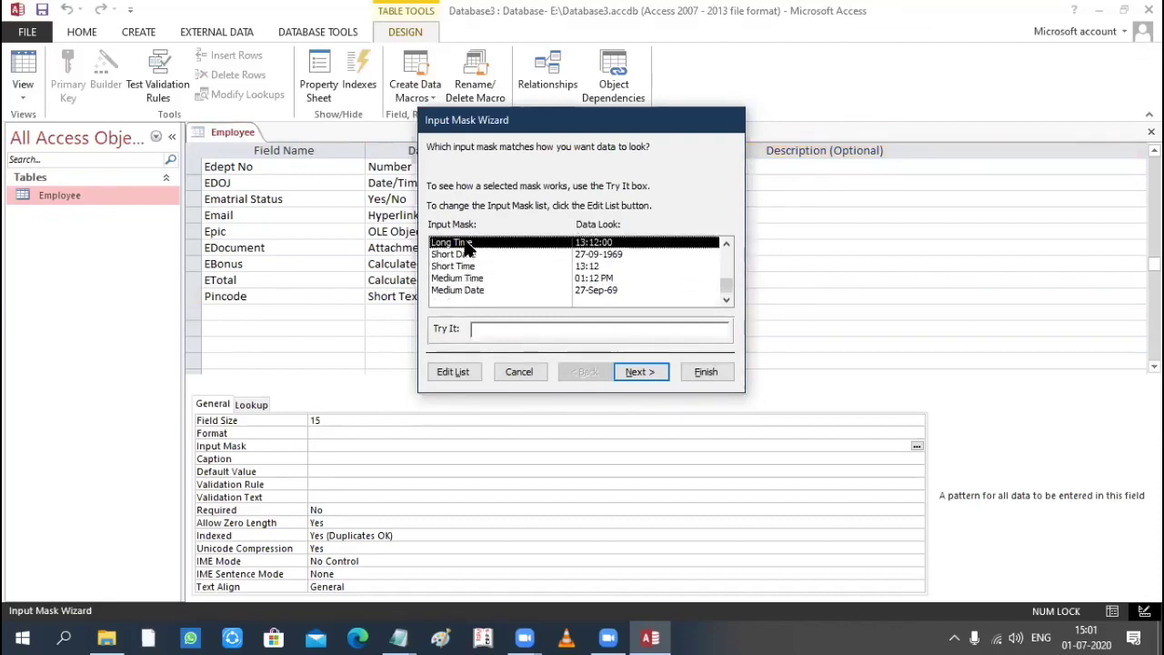
scroll(465, 244, "up", 1)
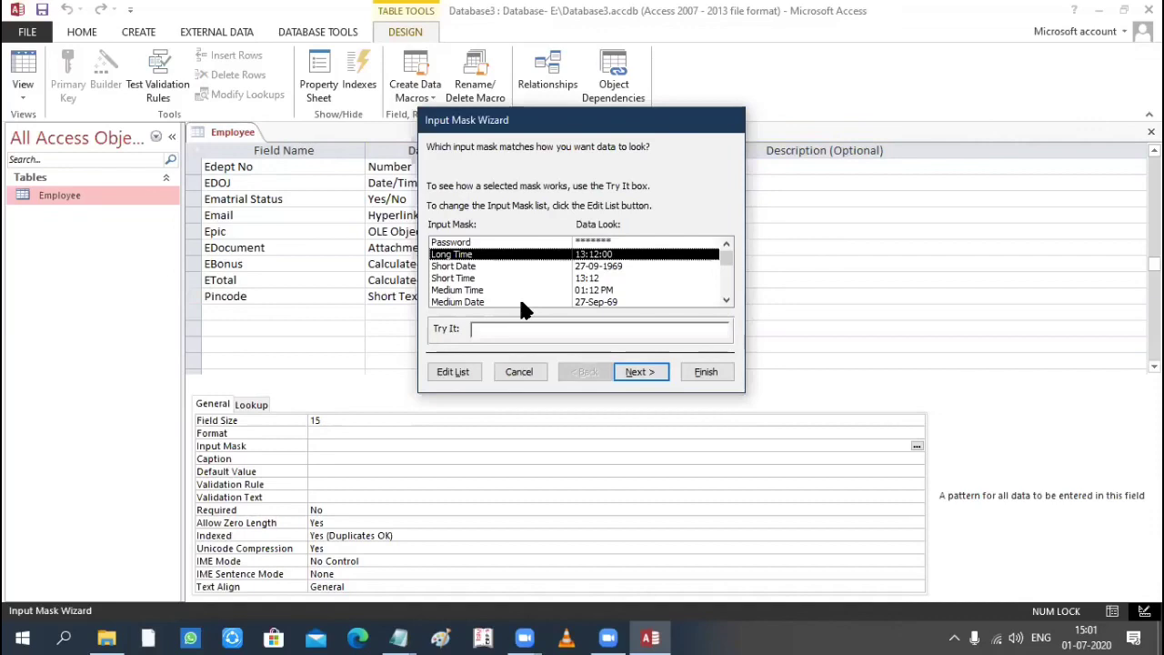
Start a custom input mask in the wizard's list with the description Pincode and the mask LLL-000000.
left_click(455, 372)
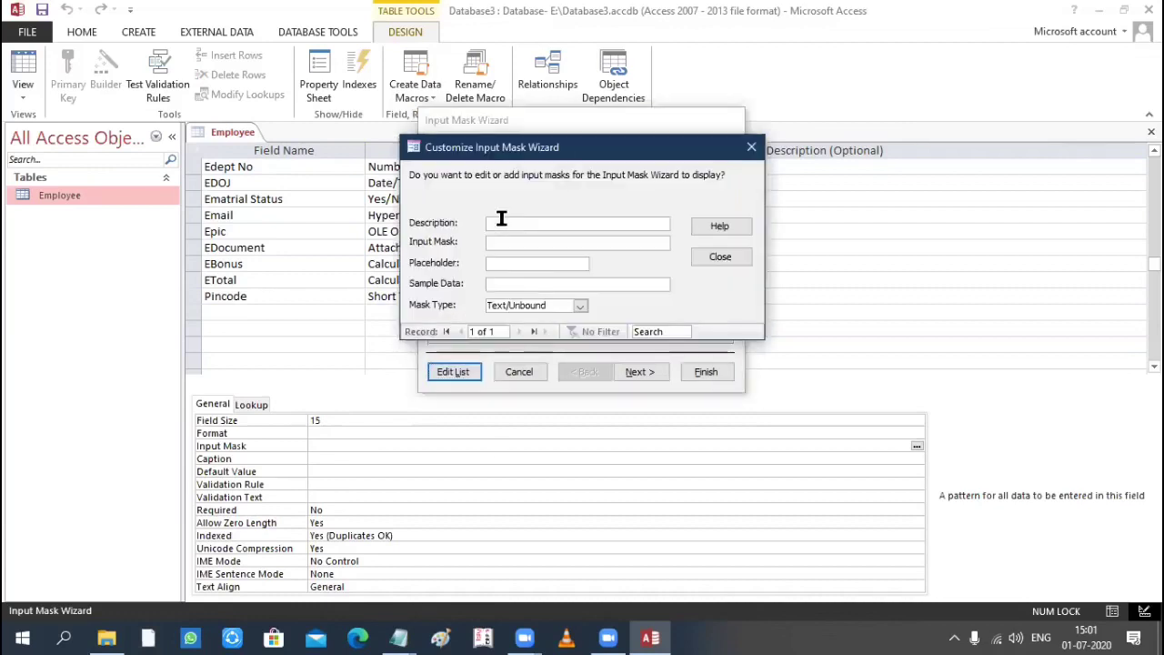
type("Pin")
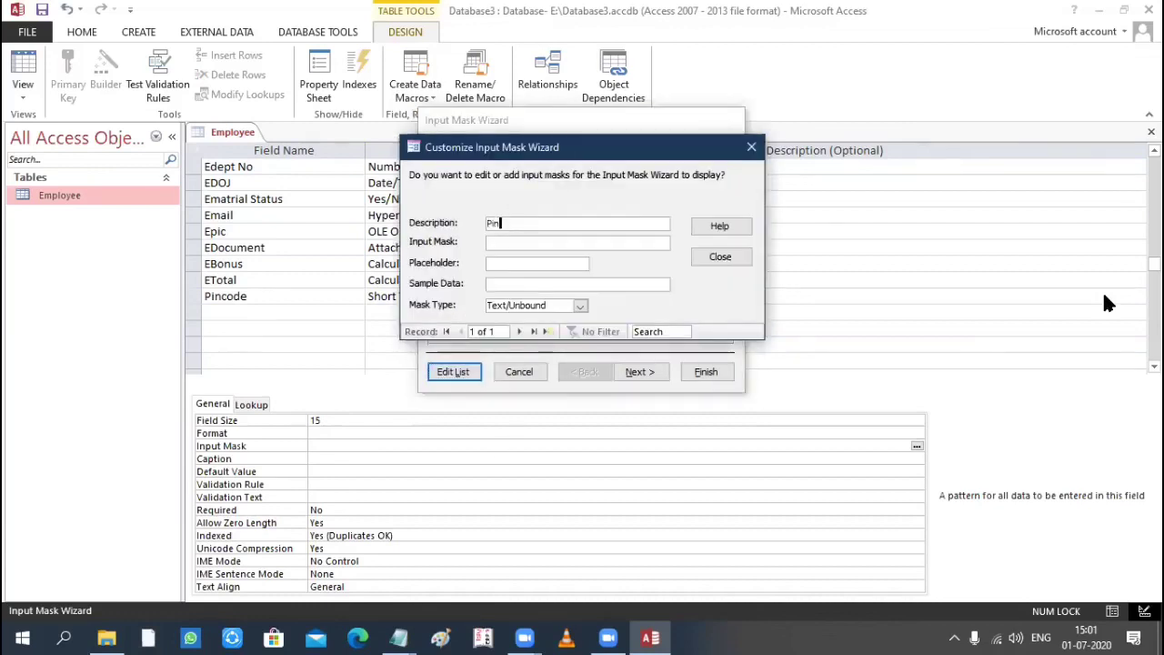
type("code")
key("Tab")
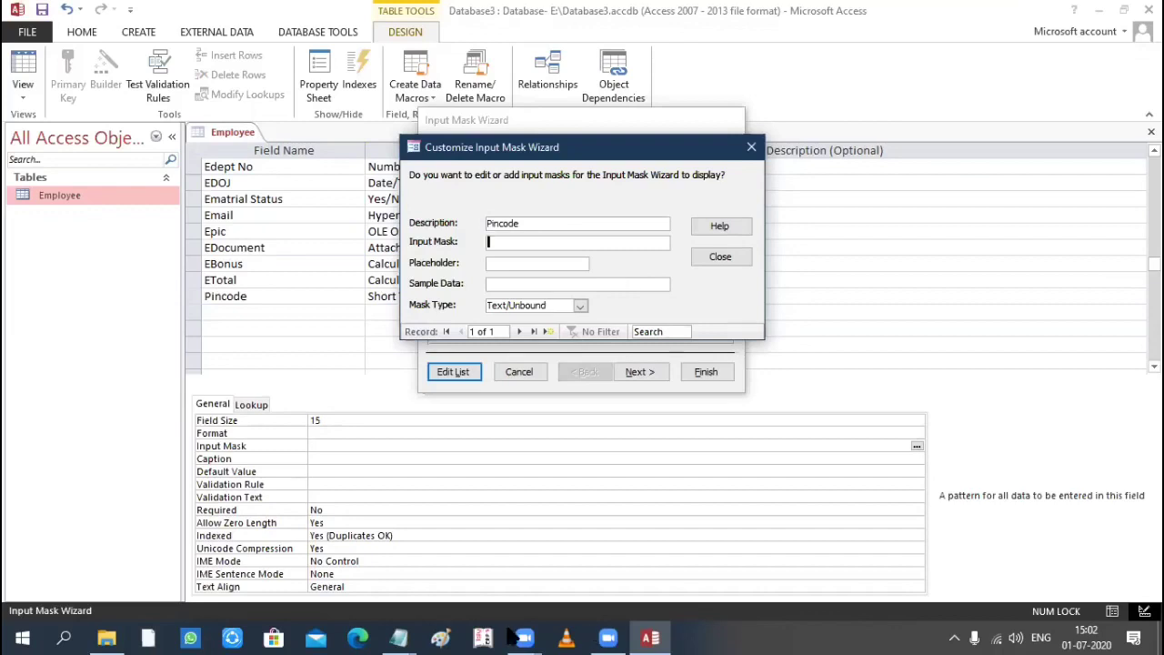
left_click(399, 636)
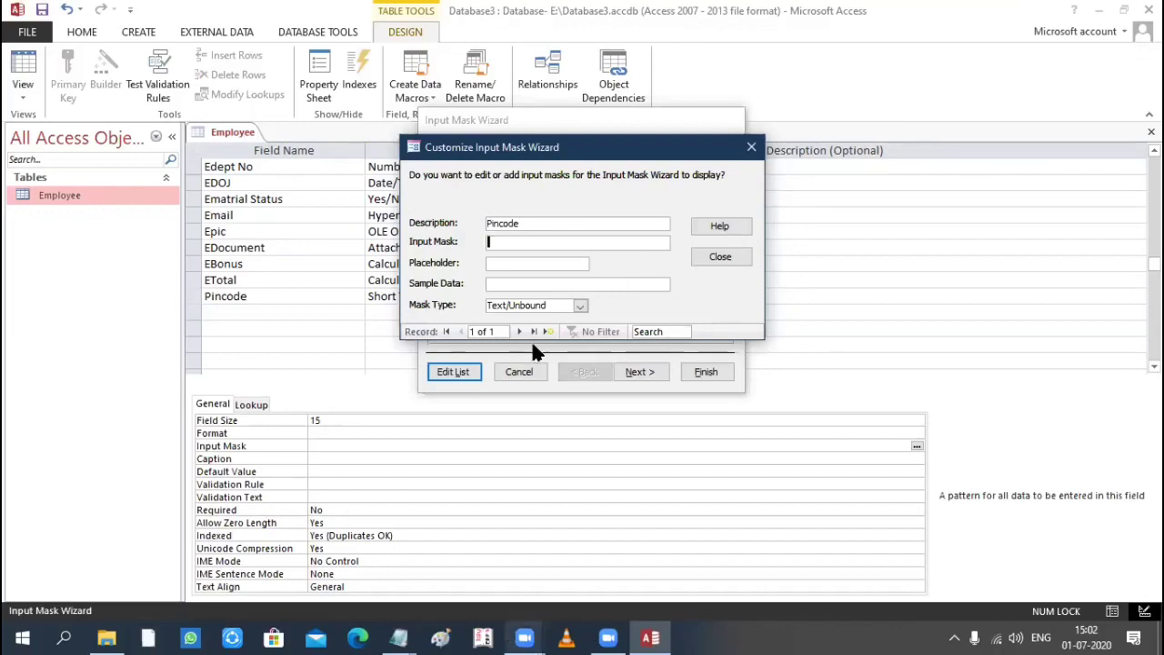
left_click(815, 280)
key("Caps_Lock")
type("LL")
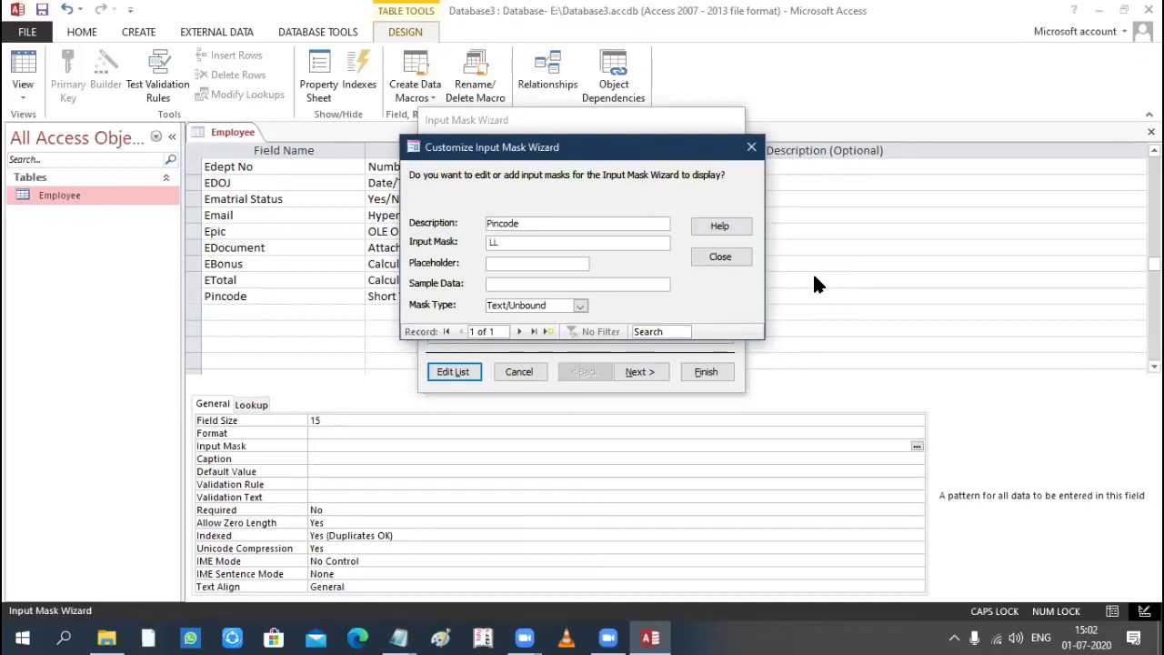
type("L-000000")
key("Tab")
Enter ABC-123456 as the custom mask's sample data, store the record and return to the Input Mask Wizard.
left_click(510, 285)
left_click(714, 373)
left_click(544, 300)
type("ABC-")
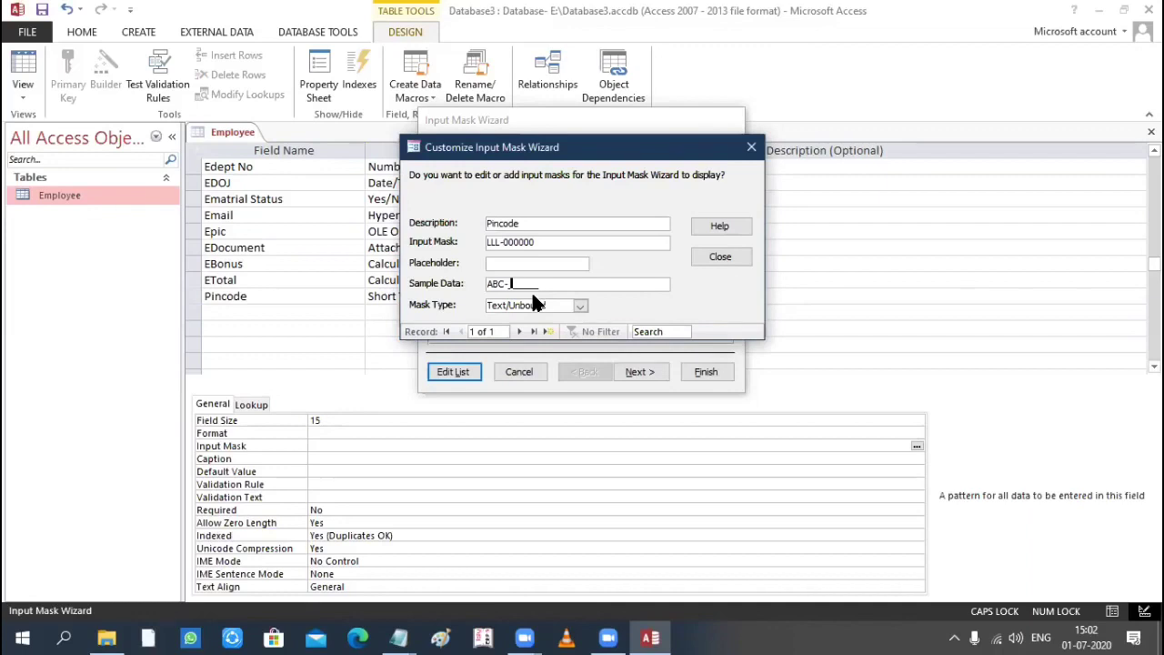
type("123456")
left_click(554, 283)
type("6")
left_click(549, 333)
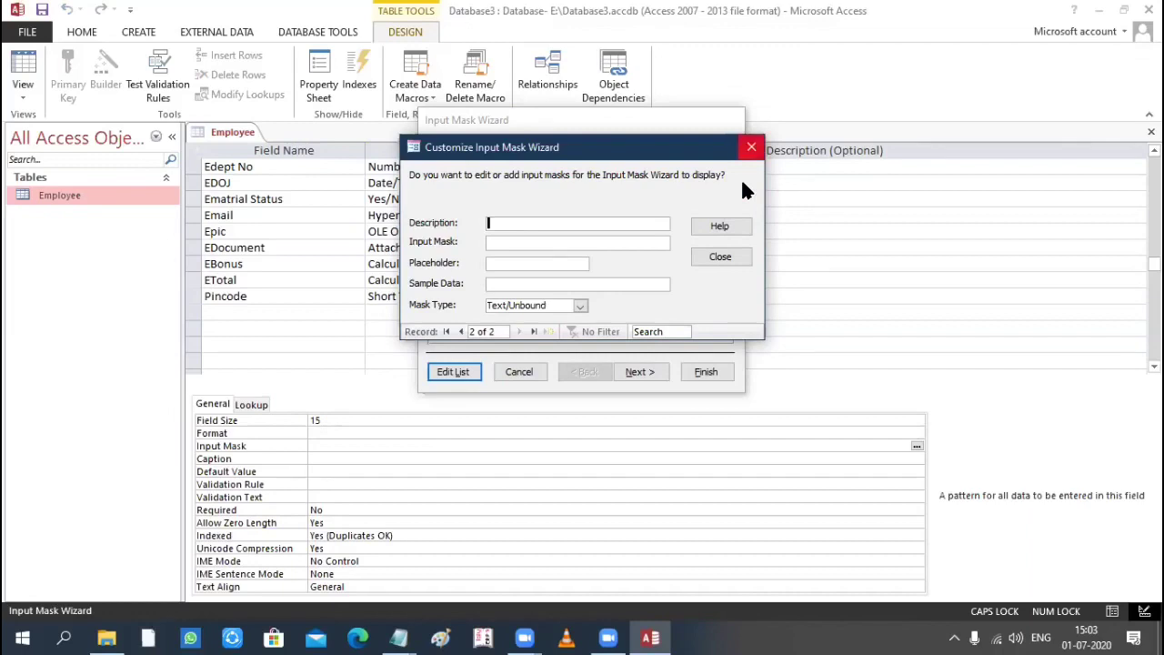
left_click(701, 259)
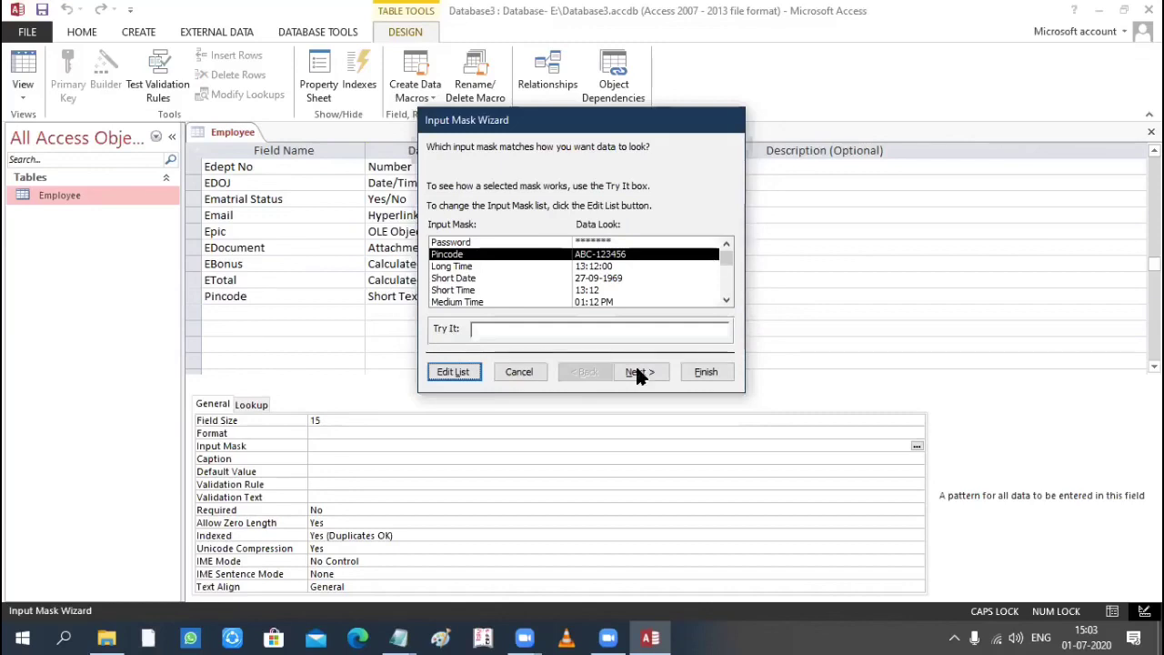
Apply the custom Pincode mask LLL-000000 to the field with the underscore as placeholder character and finish the wizard.
left_click(474, 332)
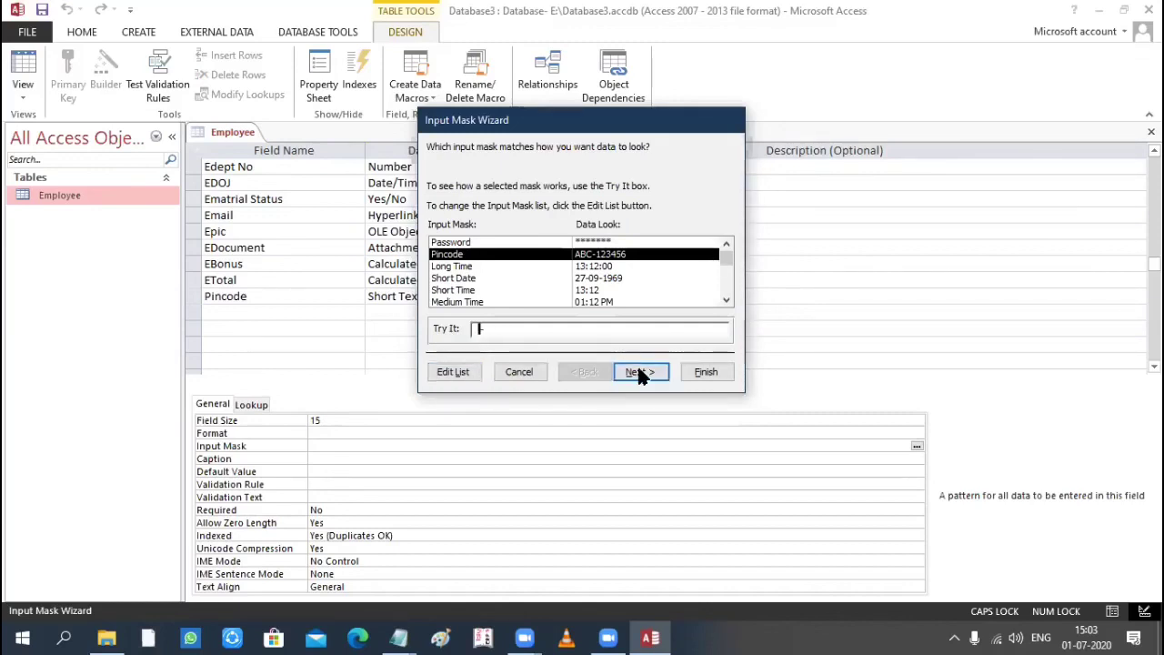
key("Return")
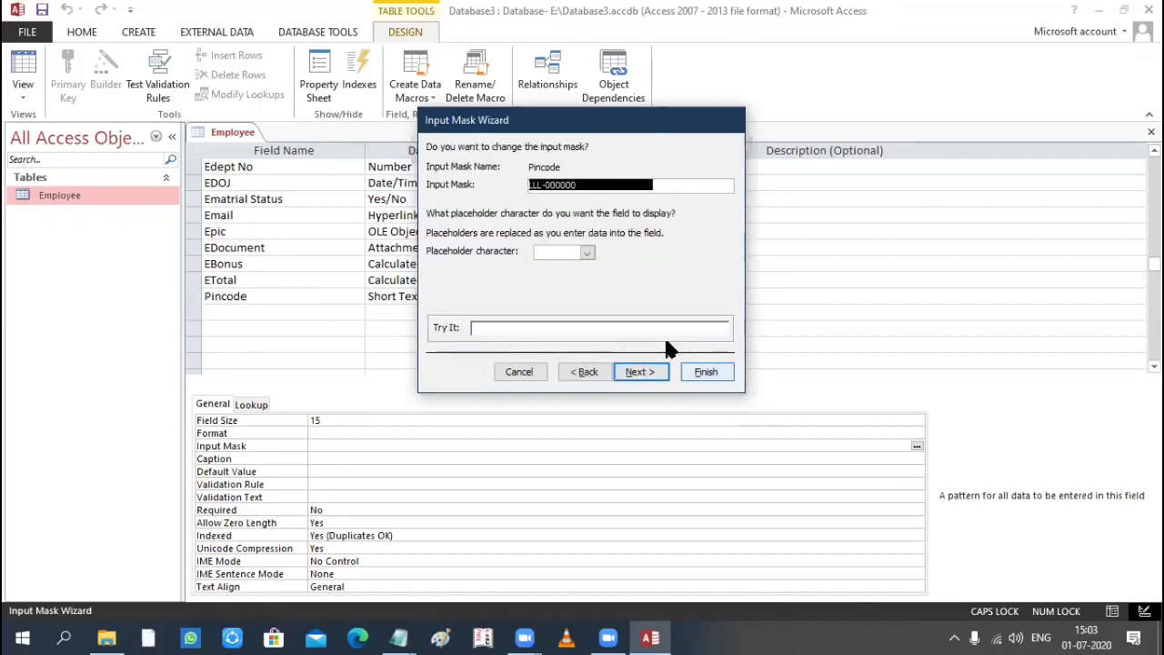
left_click(587, 252)
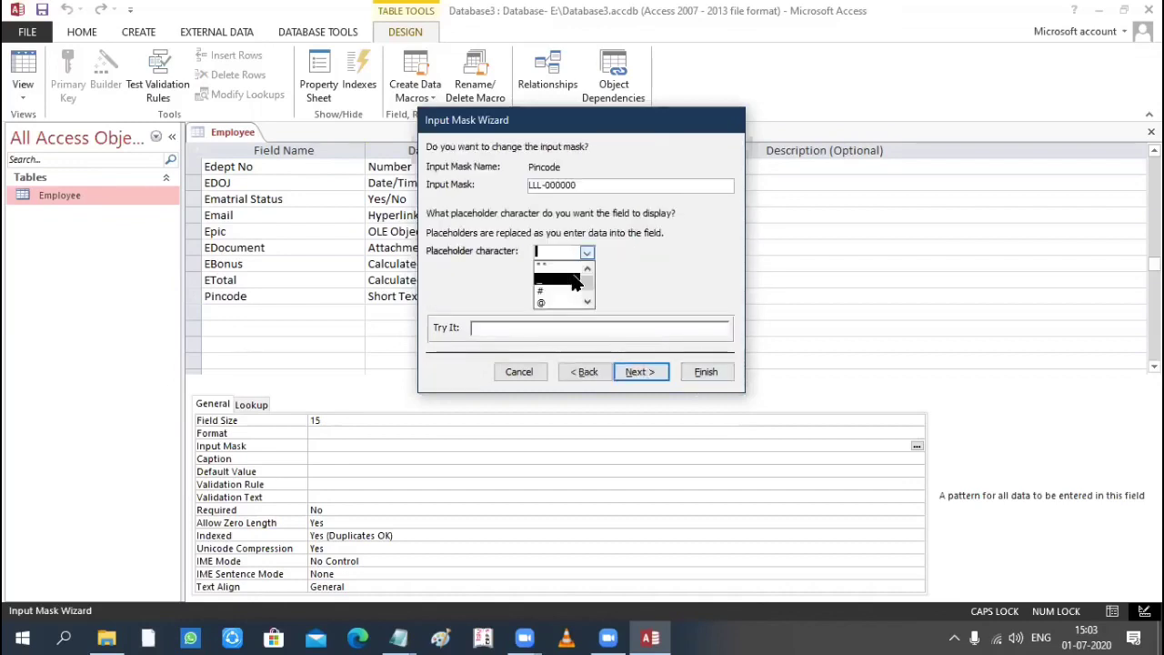
left_click(710, 371)
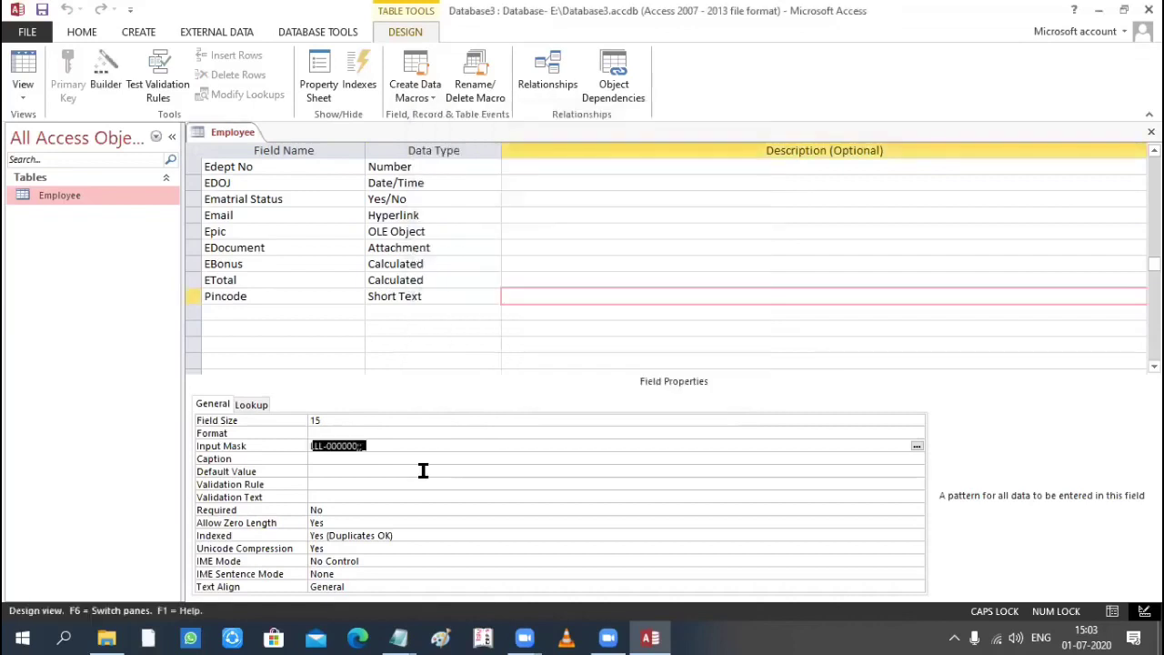
left_click(423, 471)
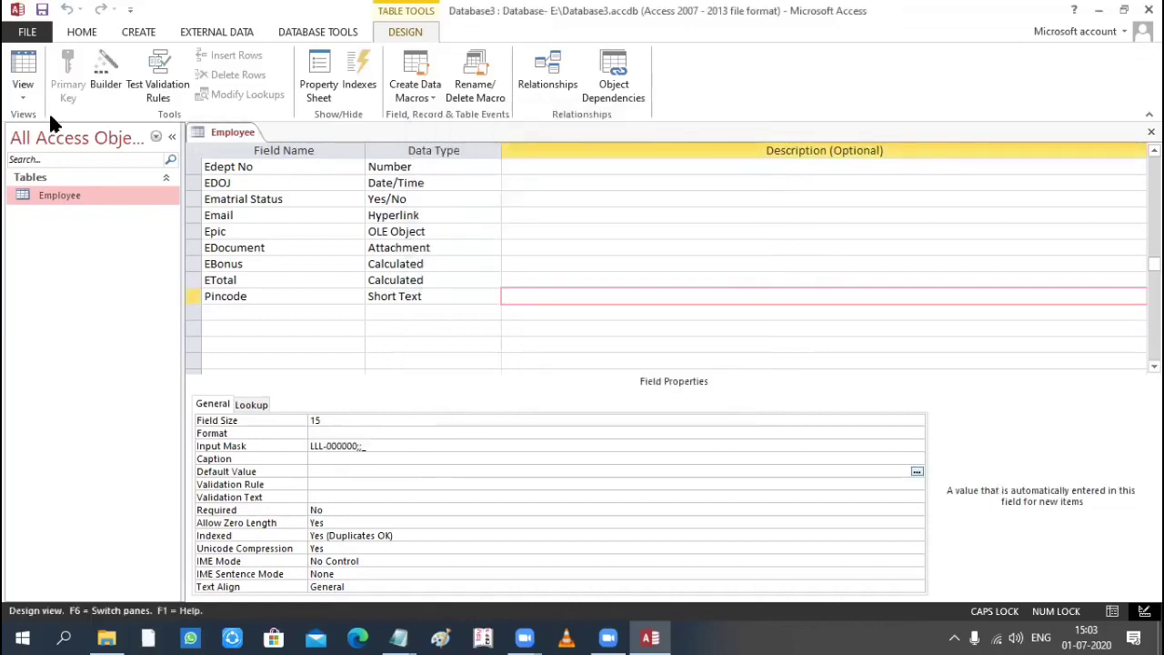
Show the Employee table in Datasheet View and enter ABC-267655 as the first record's Pincode.
left_click(25, 100)
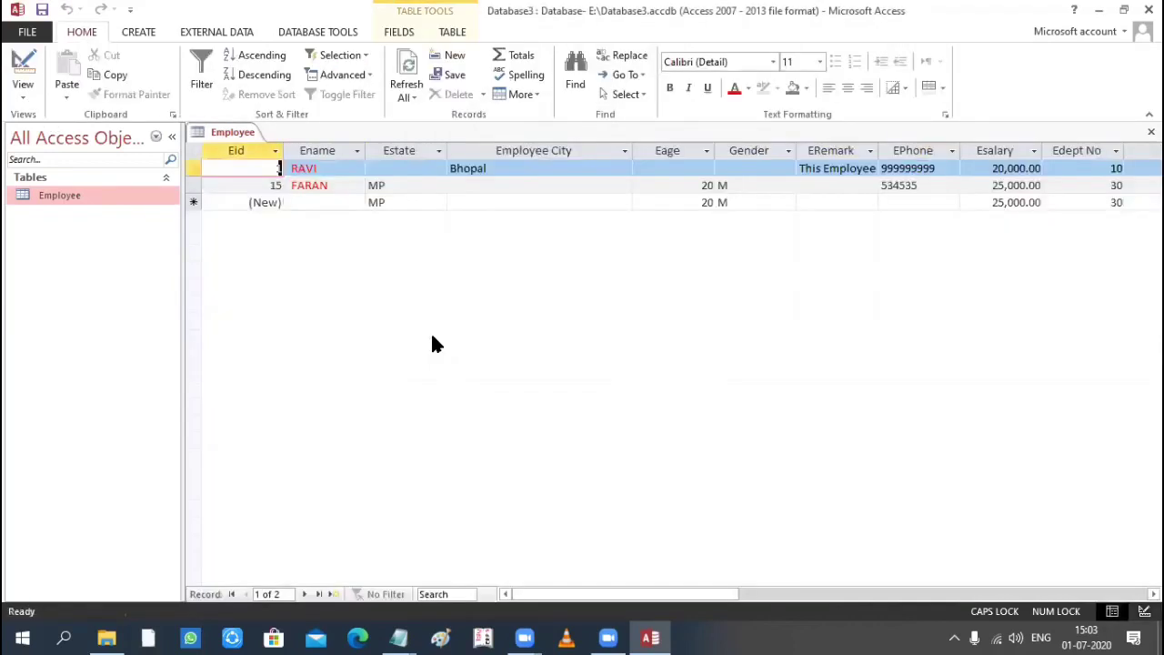
left_click_drag(586, 593, 821, 614)
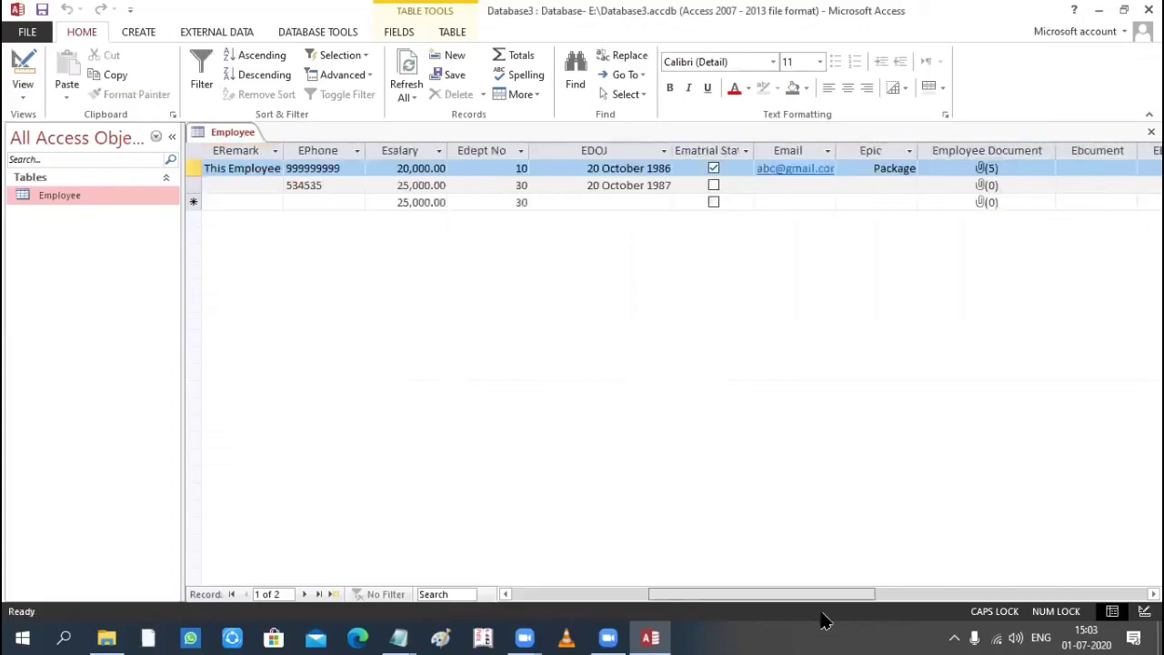
scroll(553, 317, "right", 5)
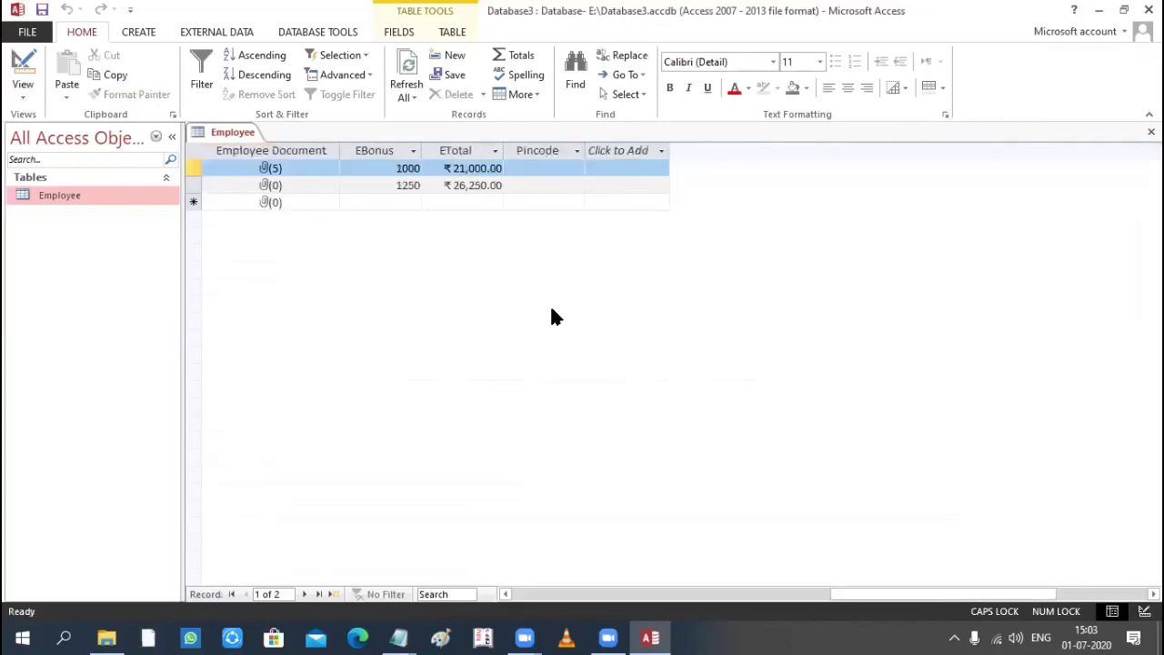
left_click(523, 169)
left_click(510, 167)
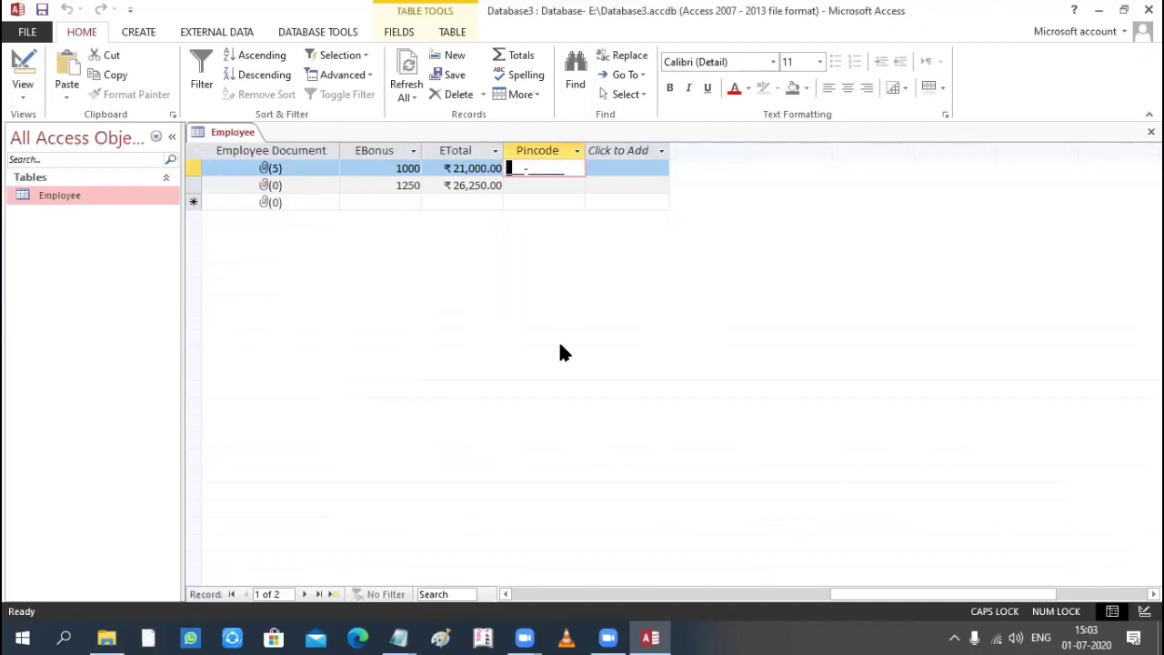
key("a")
type("ABC-26765")
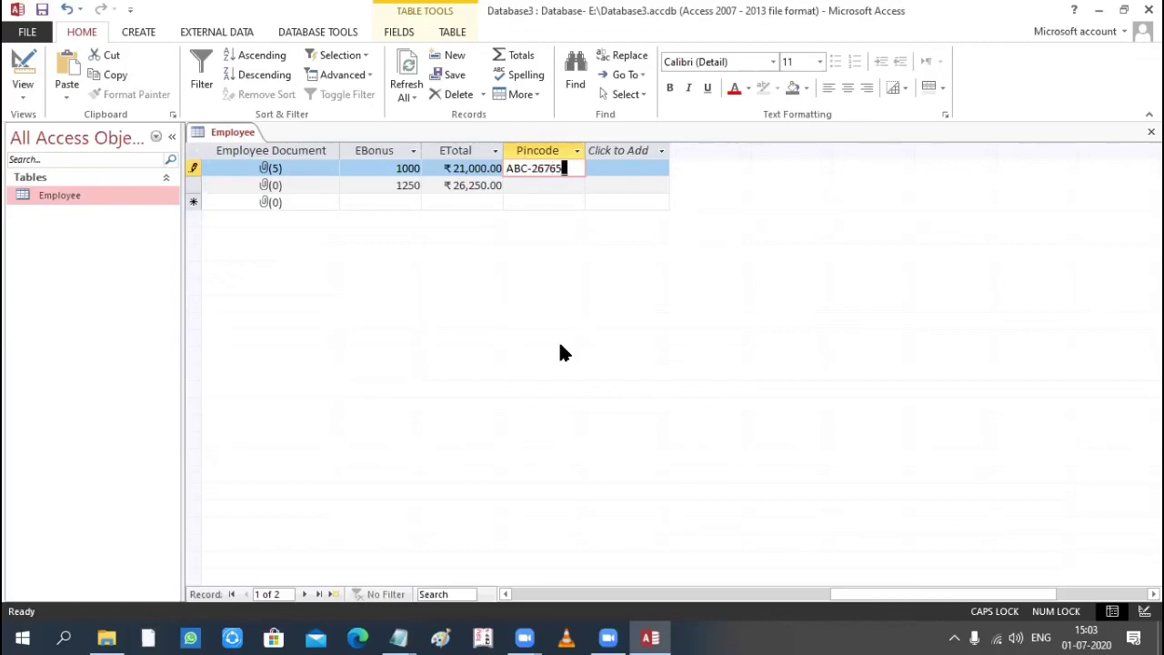
key("Tab")
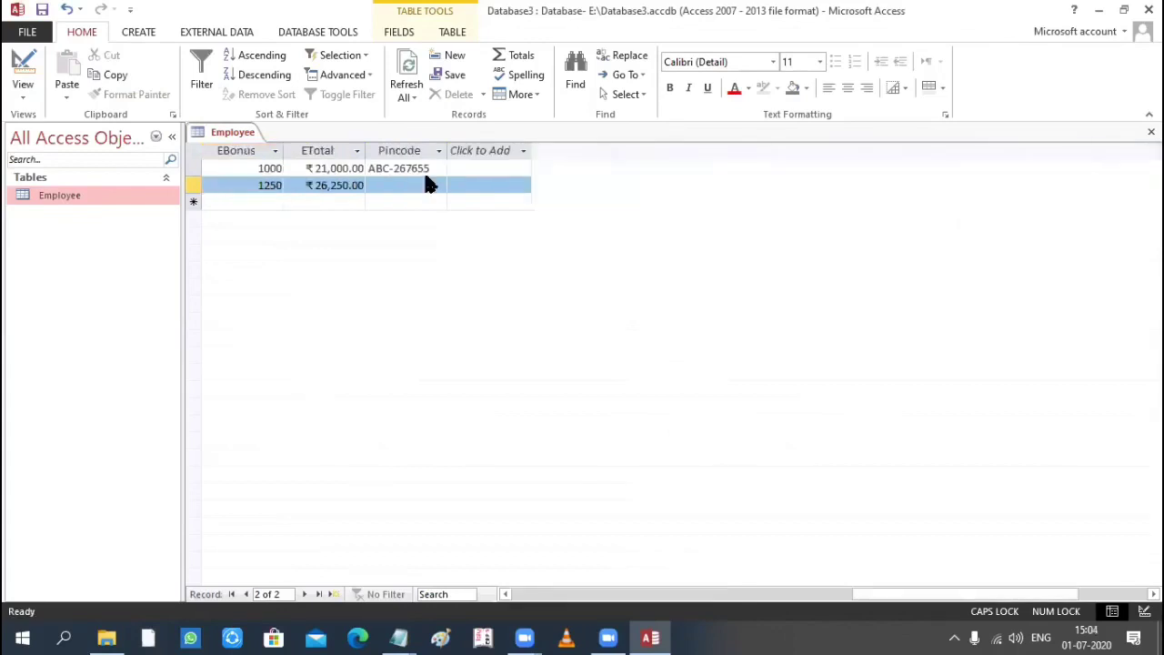
Check the first record's Pincode entry and return the Employee table to Design View.
left_click(426, 168)
left_click(426, 169)
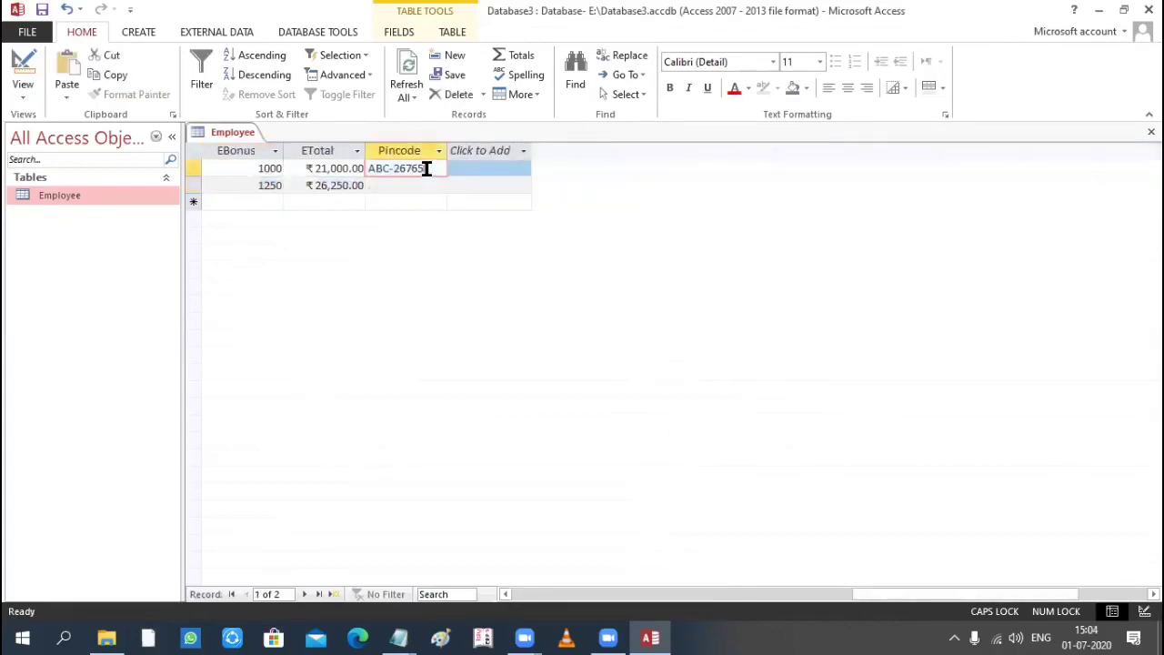
left_click(23, 101)
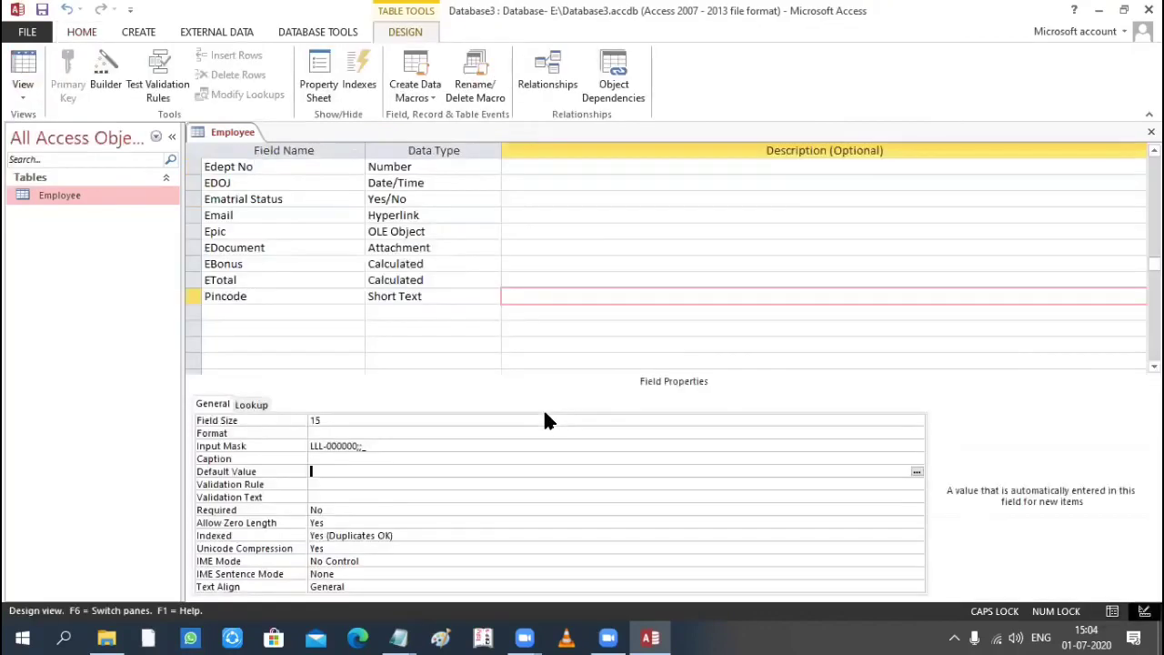
Switch to the Filed Pro.txt notes in Notepad and add blank lines below the ABC-123456 example.
left_click(1096, 13)
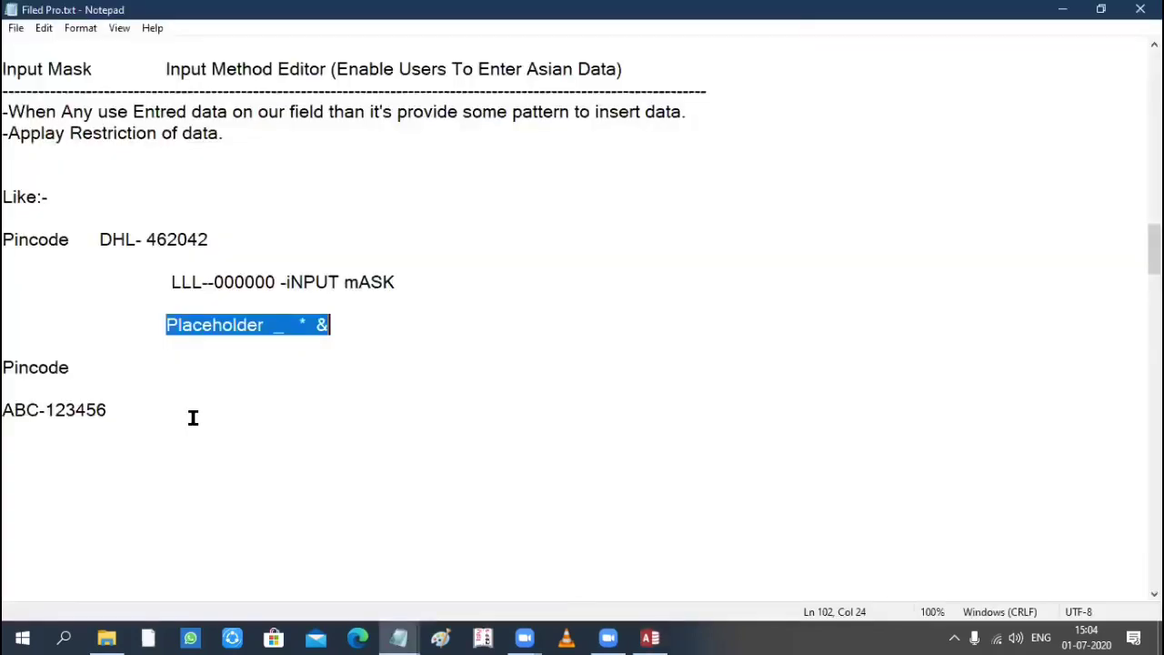
key("ctrl+End")
key("Return")
key("Return")
key("Return")
key("Return")
key("Return")
key("Return")
key("Return")
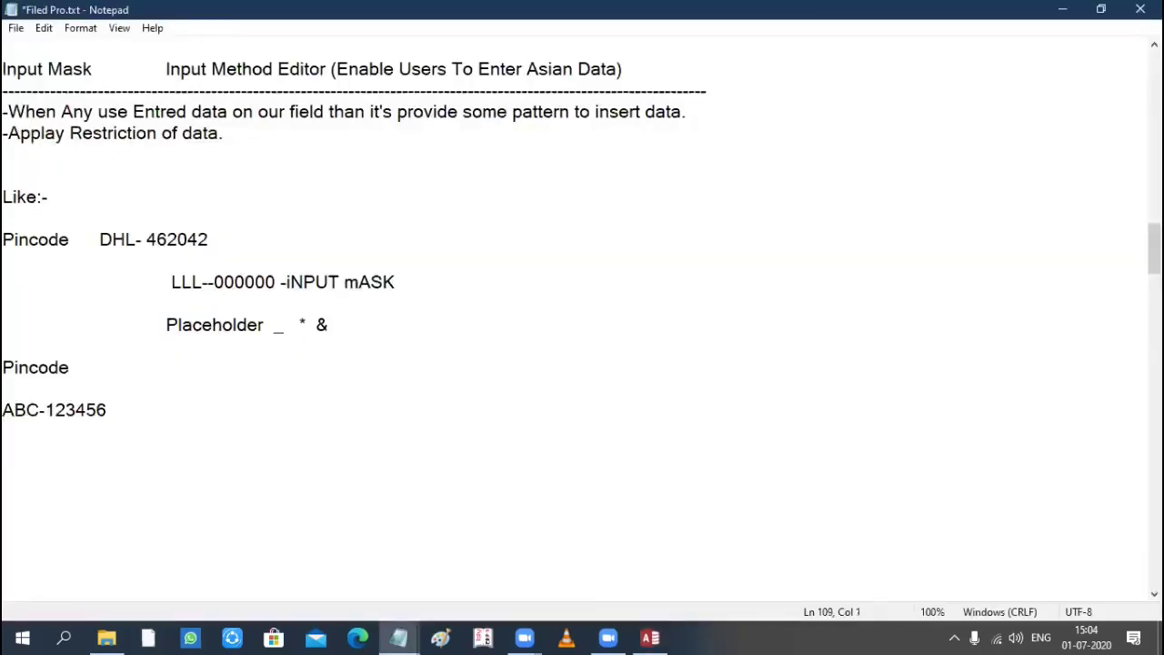
type("eCODE")
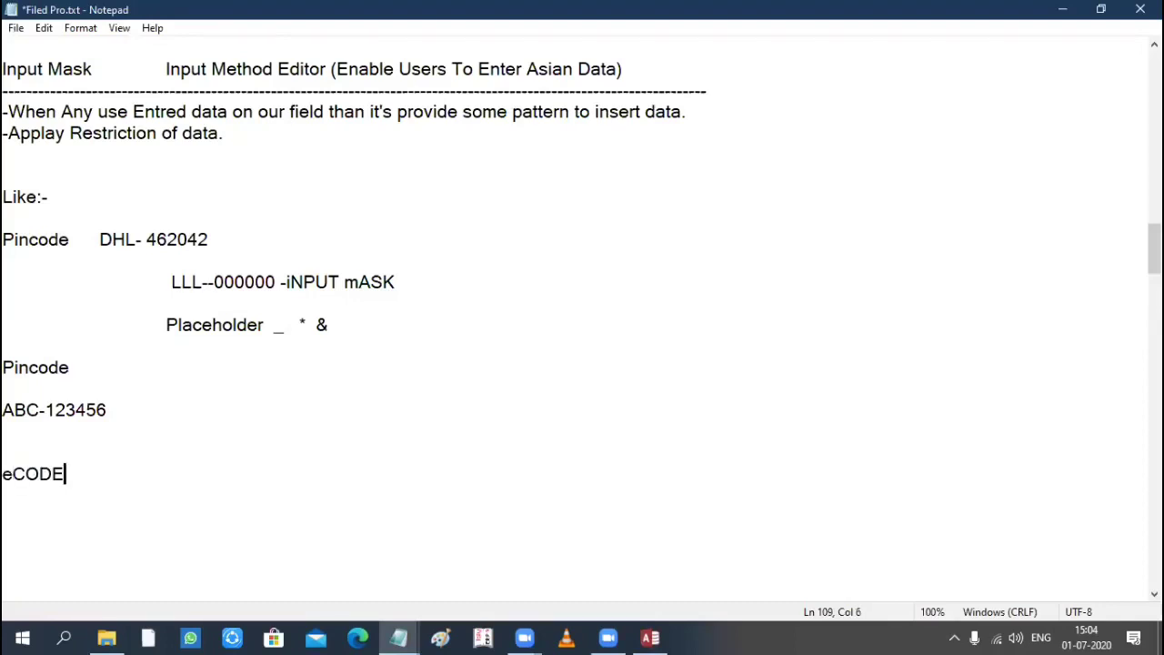
key("BackSpace")
key("BackSpace")
key("BackSpace")
key("BackSpace")
key("BackSpace")
type("eCODE")
key("BackSpace")
key("BackSpace")
key("BackSpace")
key("BackSpace")
key("BackSpace")
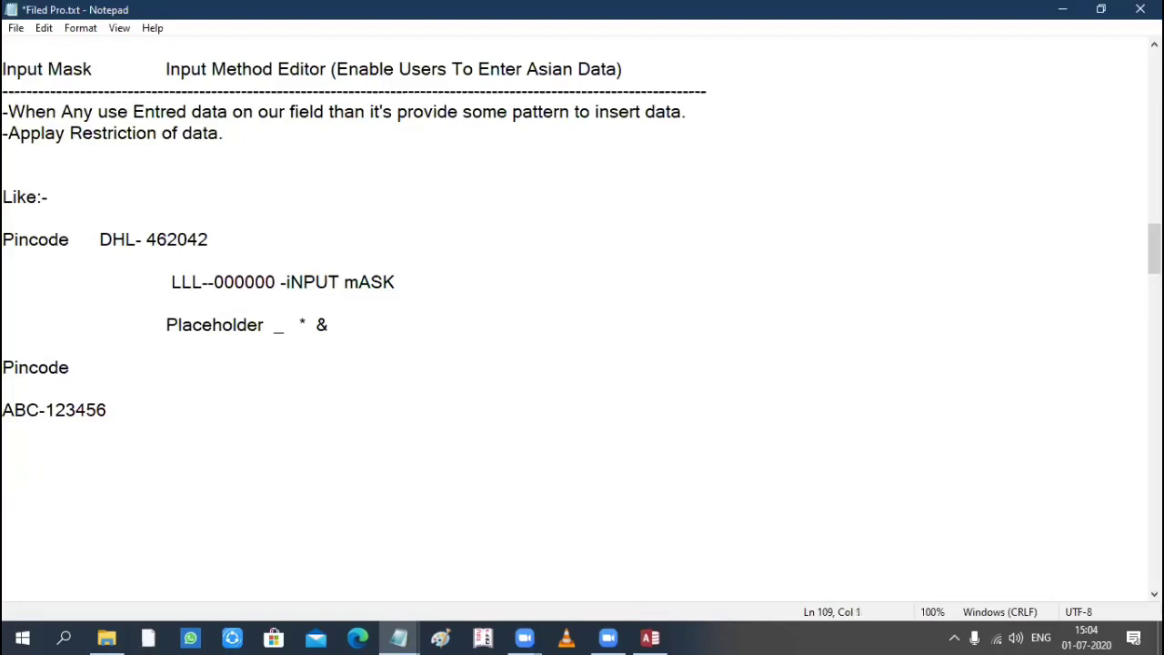
Write the heading Ecode with the sample code BPL-2014-1A8 below it and save the notes.
type("Ecode")
key("Return")
key("Return")
key("ctrl+s")
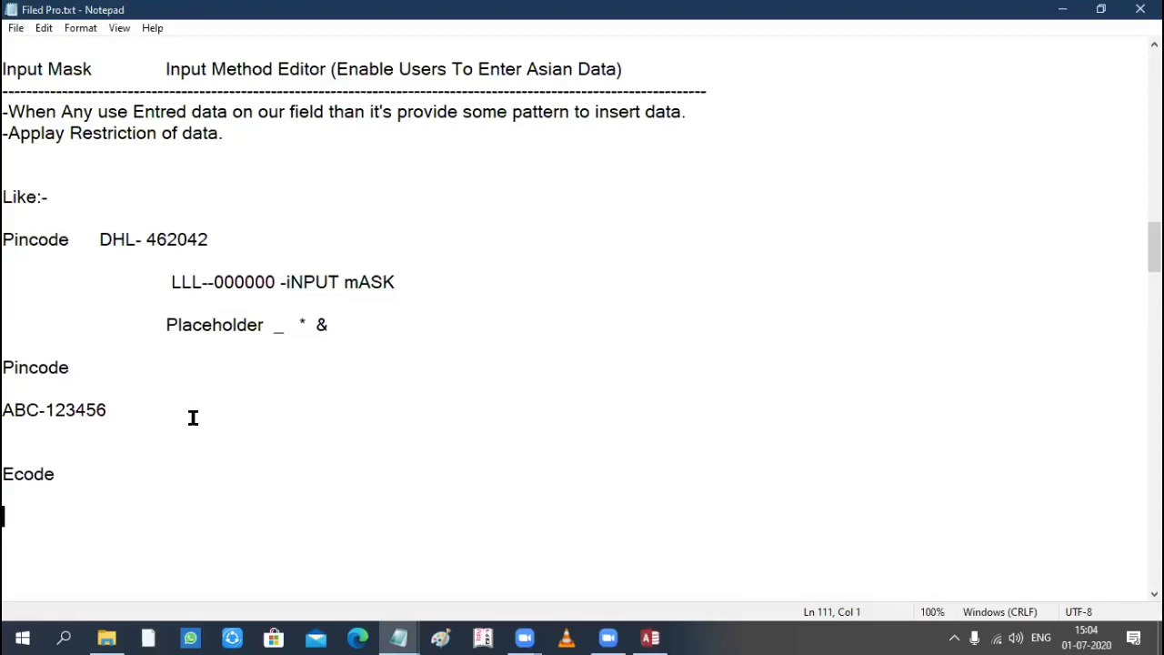
type("BPL")
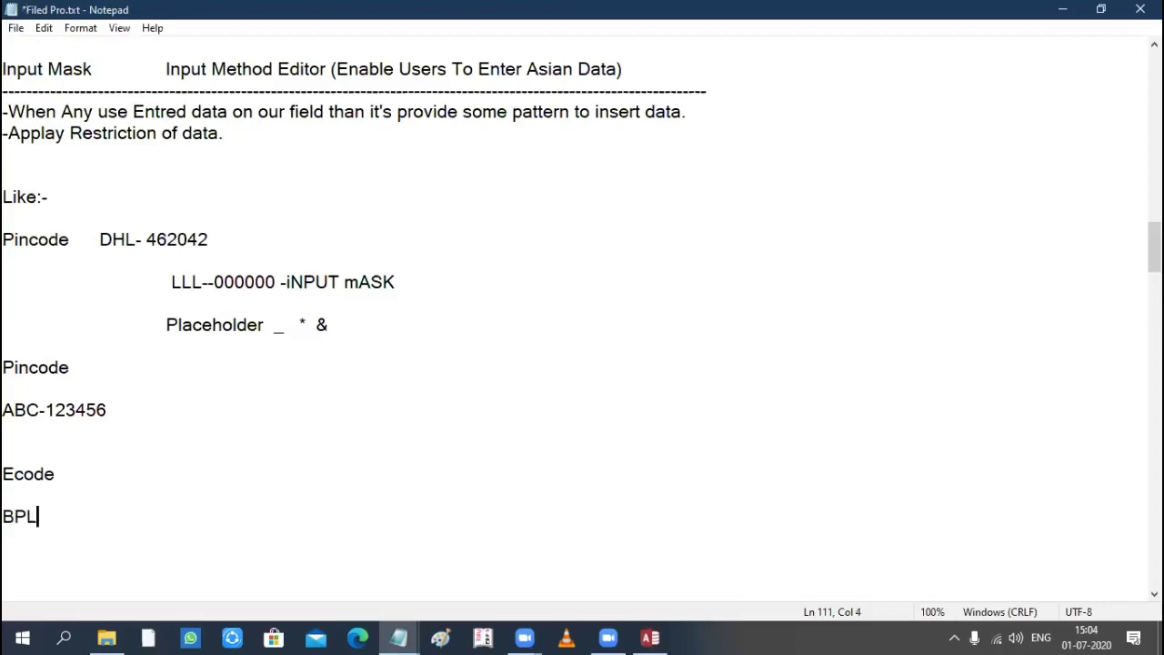
type("-2014-1A8")
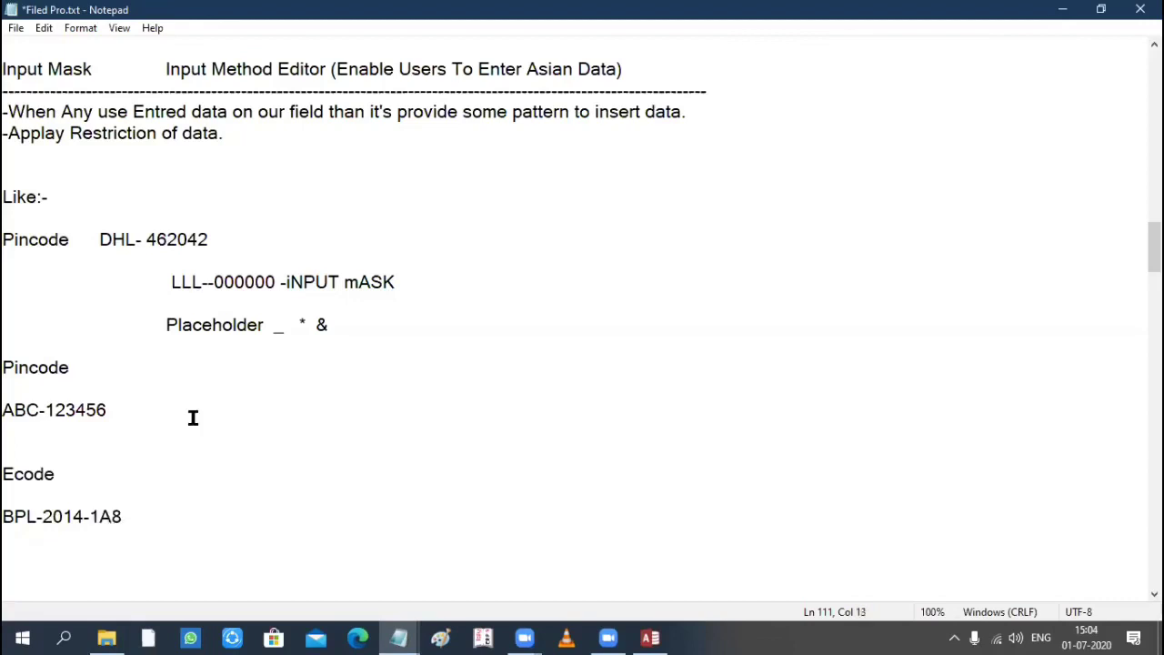
key("ctrl+s")
Write the mask pattern LLL-0000-0L0 below the BPL-2014-1A8 sample, save the notes and select the pattern line.
scroll(181, 409, "down", 2)
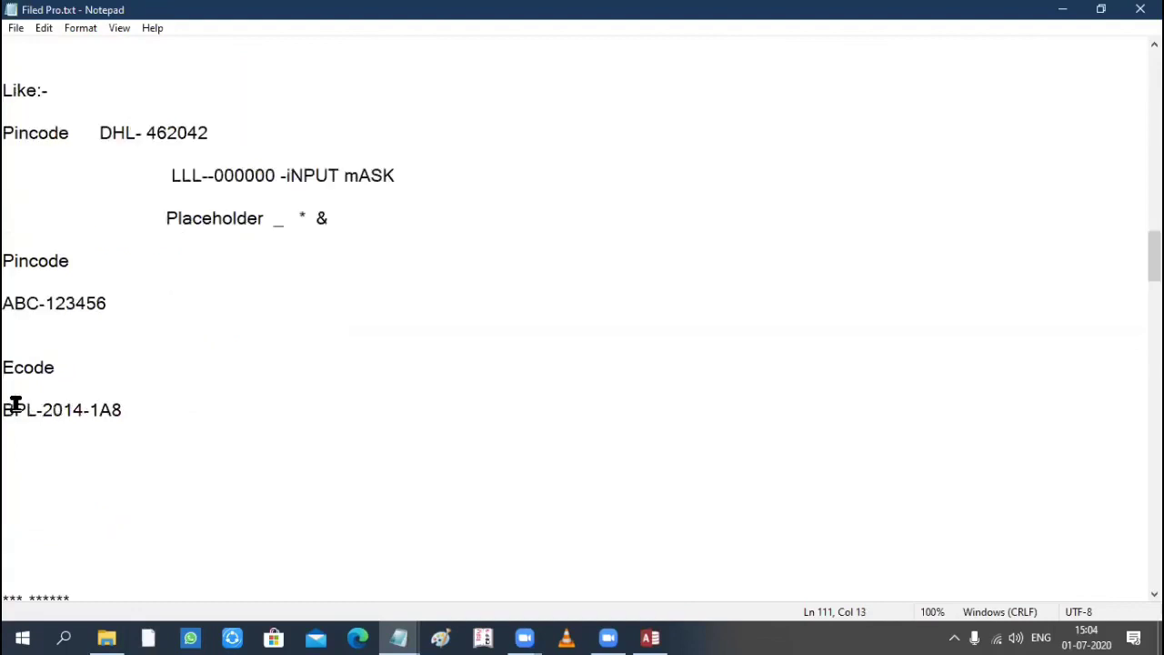
double_click(10, 410)
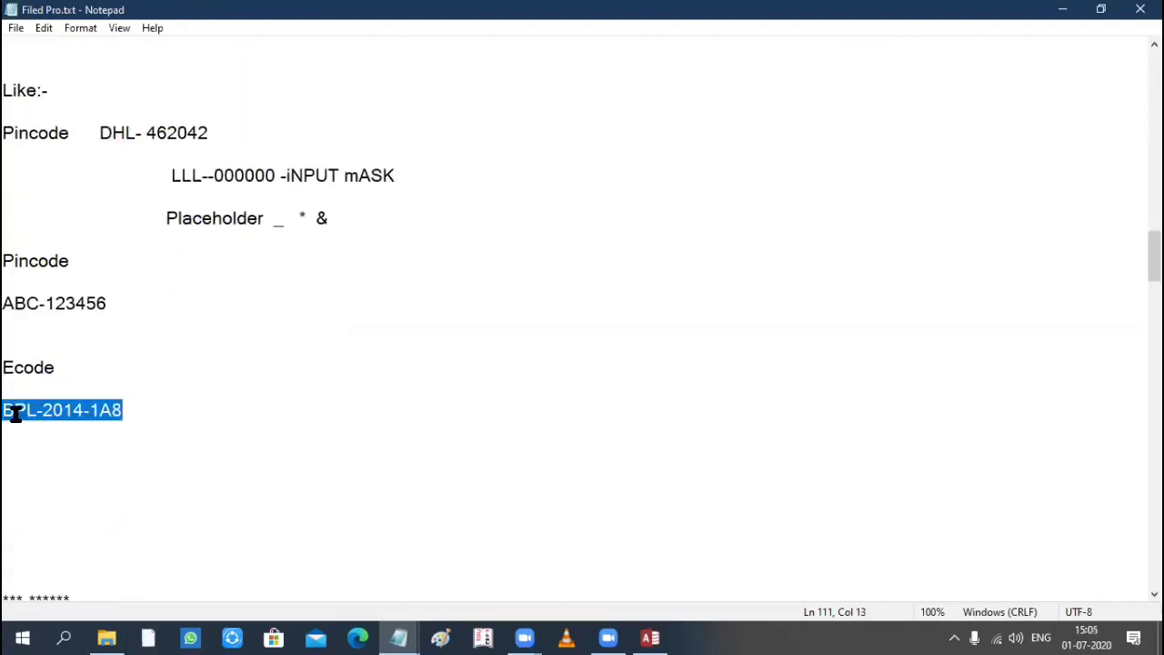
left_click(150, 410)
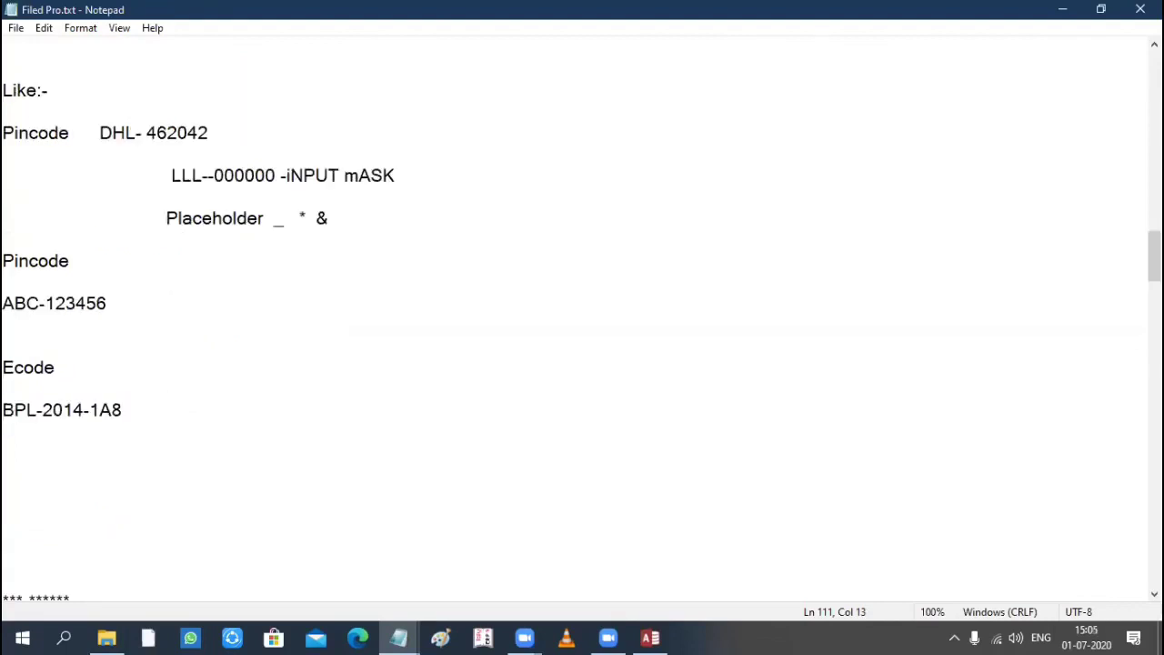
key("Return")
key("Return")
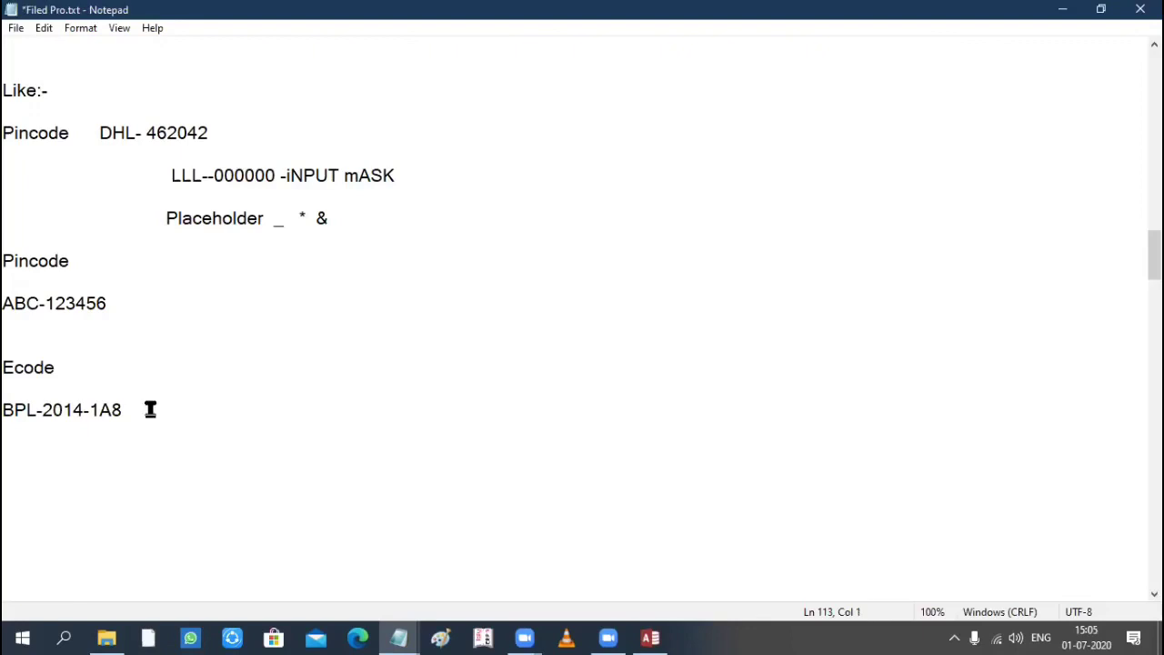
key("ctrl+s")
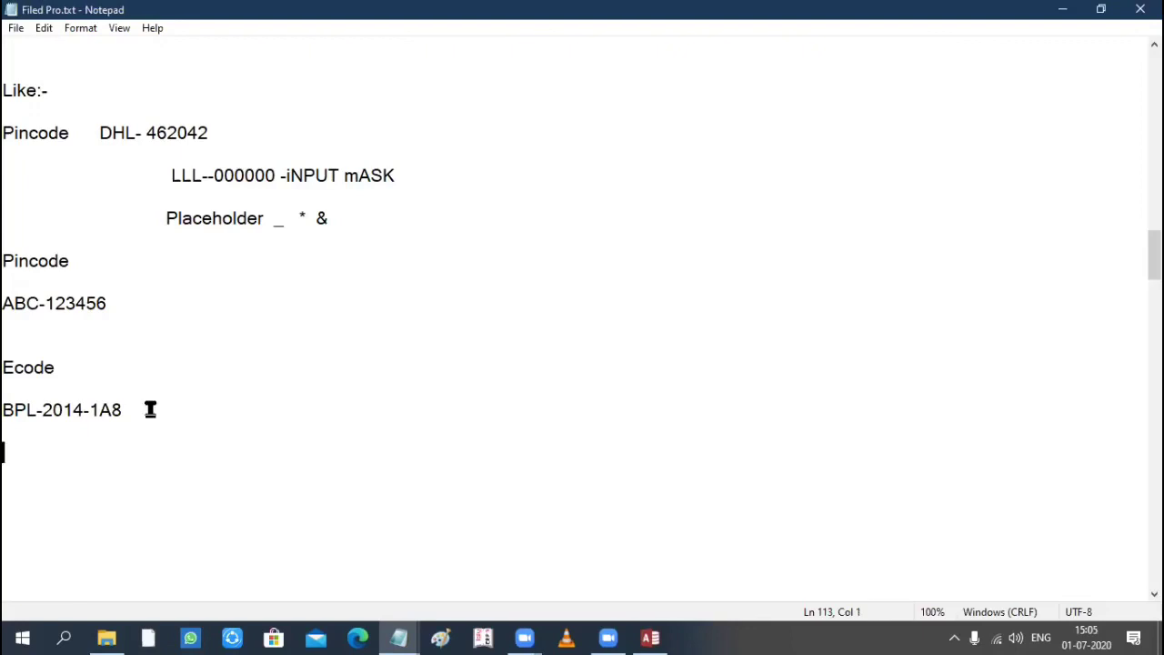
type("LLL-")
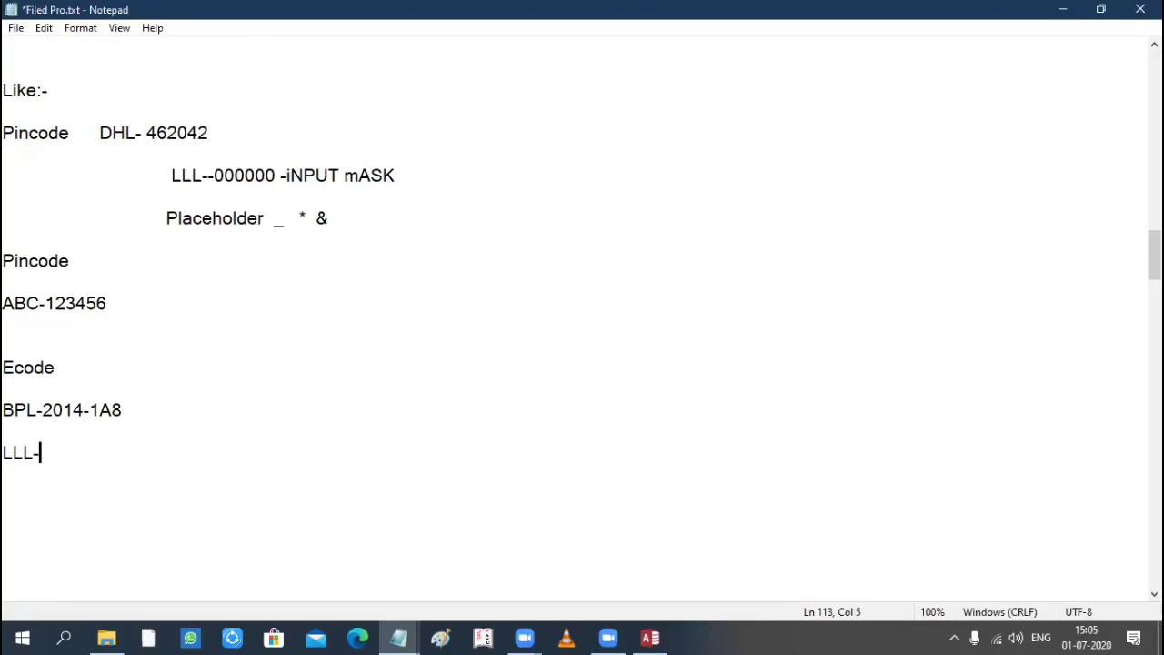
type("0000")
type("-0L0")
key("ctrl+s")
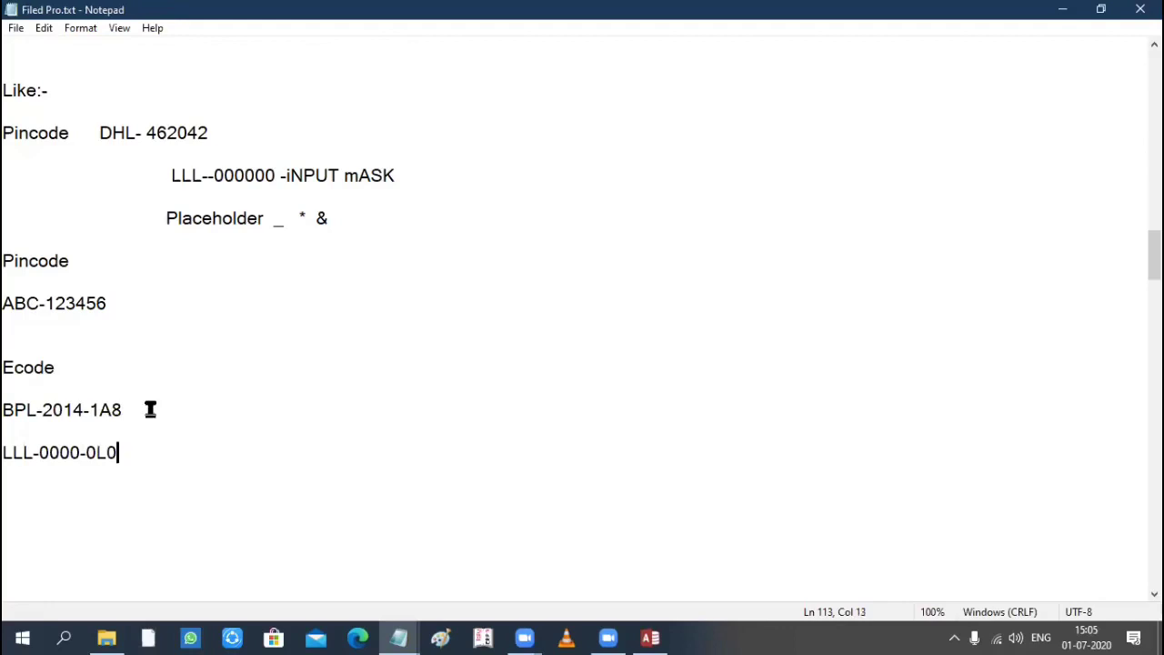
key("shift+Home")
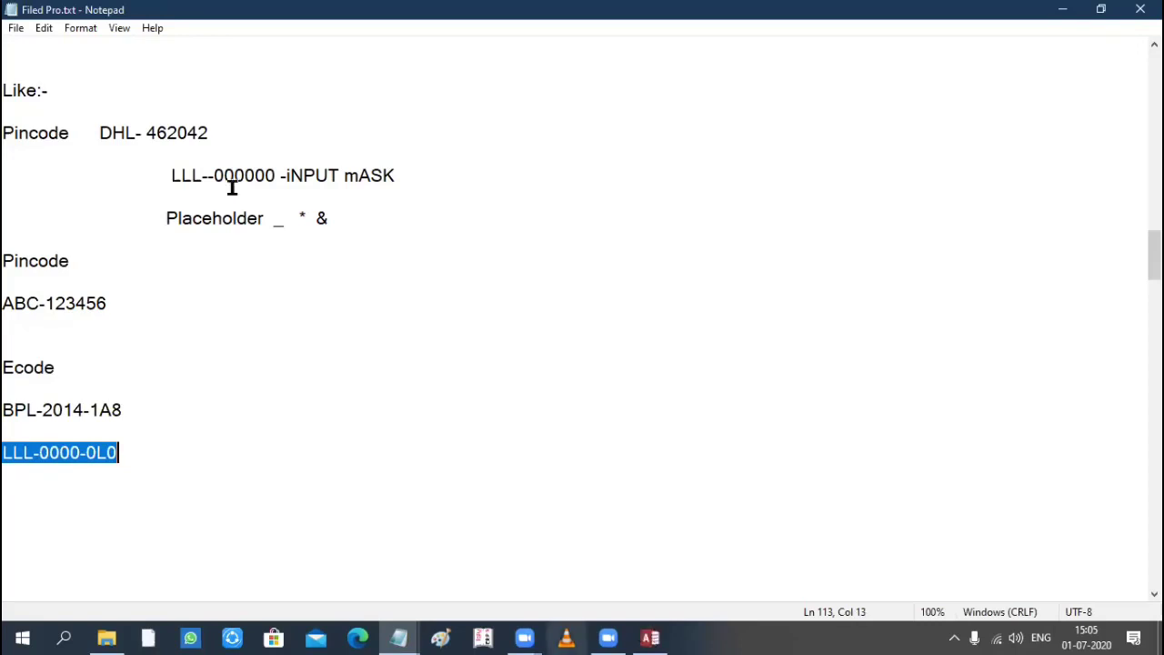
Switch back to Access and add a Short Text field named eCODE below Pincode in the Employee table.
key("alt+Tab")
scroll(491, 280, "up", 3)
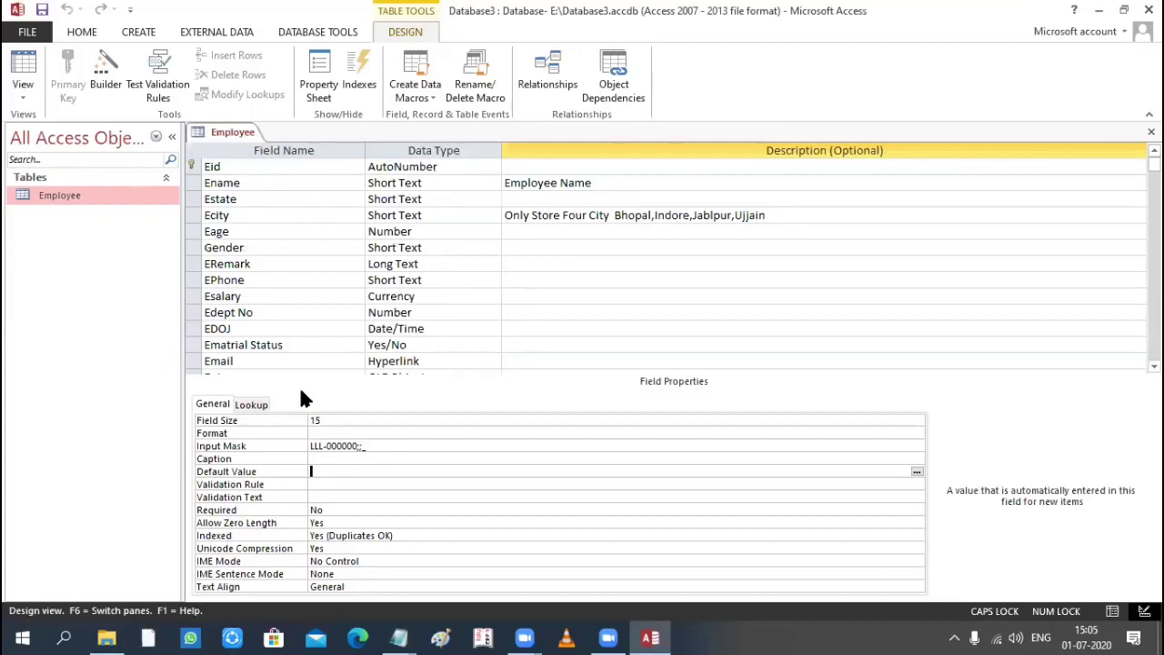
left_click(434, 184)
scroll(434, 273, "down", 3)
left_click(273, 313)
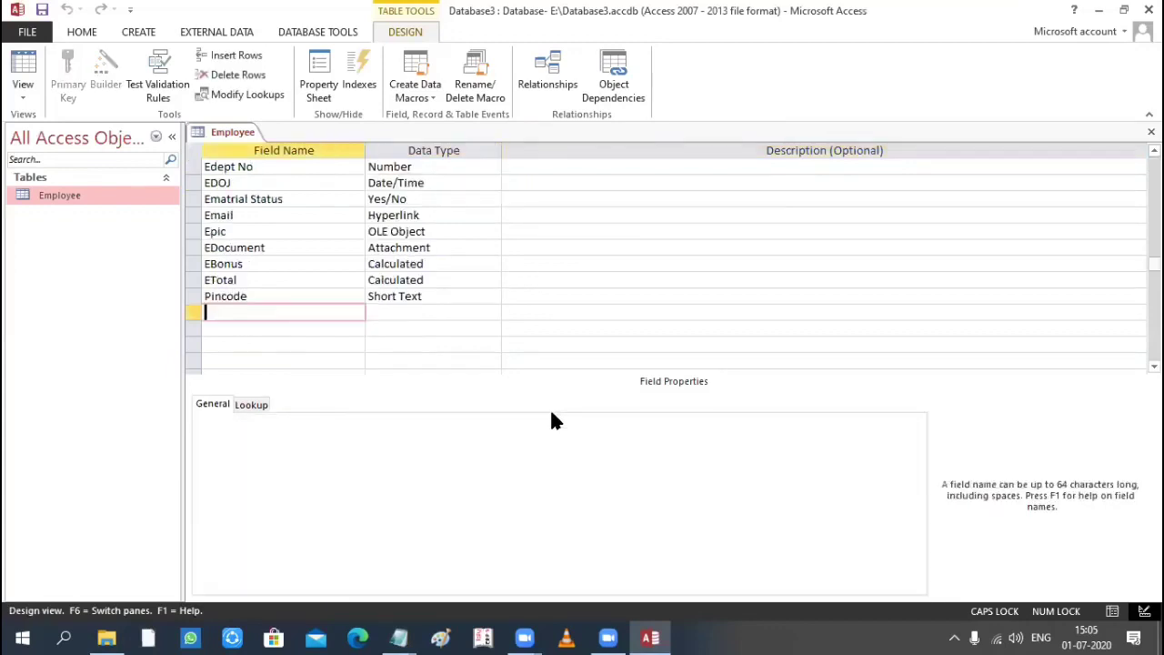
scroll(286, 322, "up", 3)
scroll(361, 322, "down", 5)
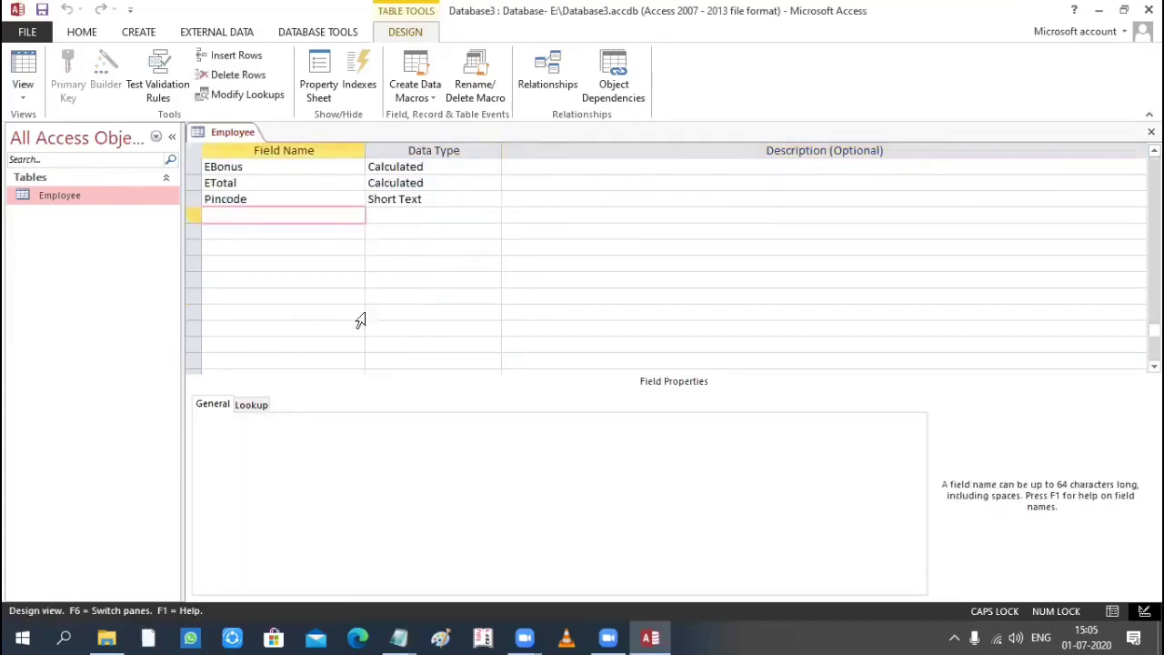
type("eCODE")
left_click(424, 215)
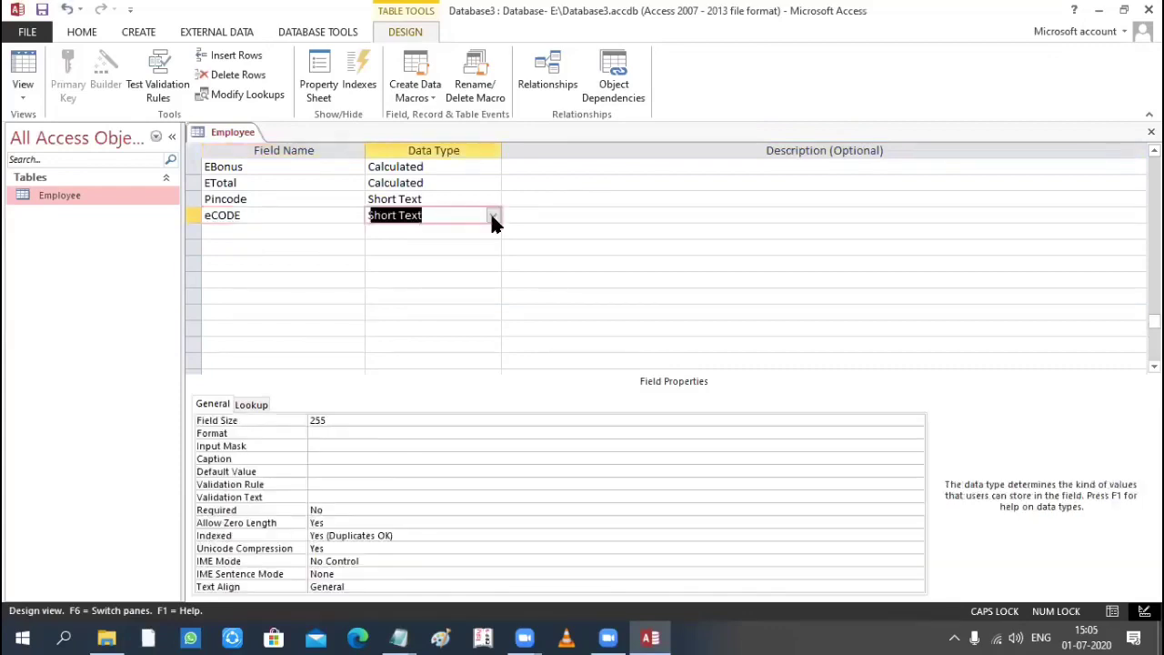
Start the Input Mask Wizard for the eCODE field, saving the table, and open a blank record in its mask list.
left_click(916, 446)
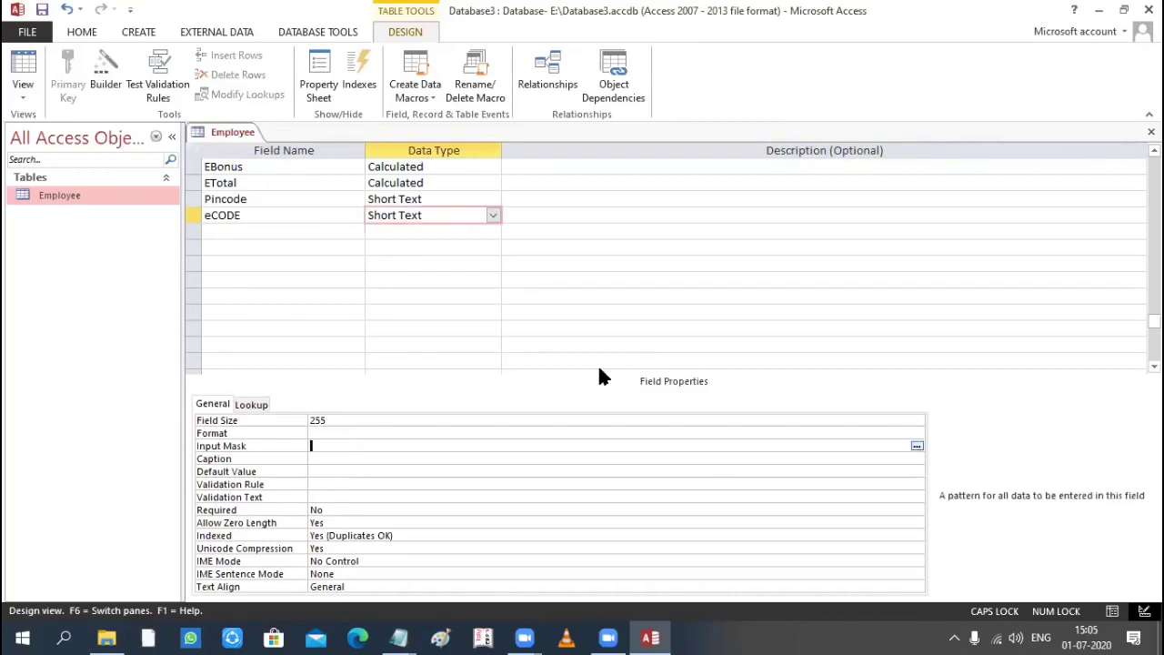
left_click(554, 366)
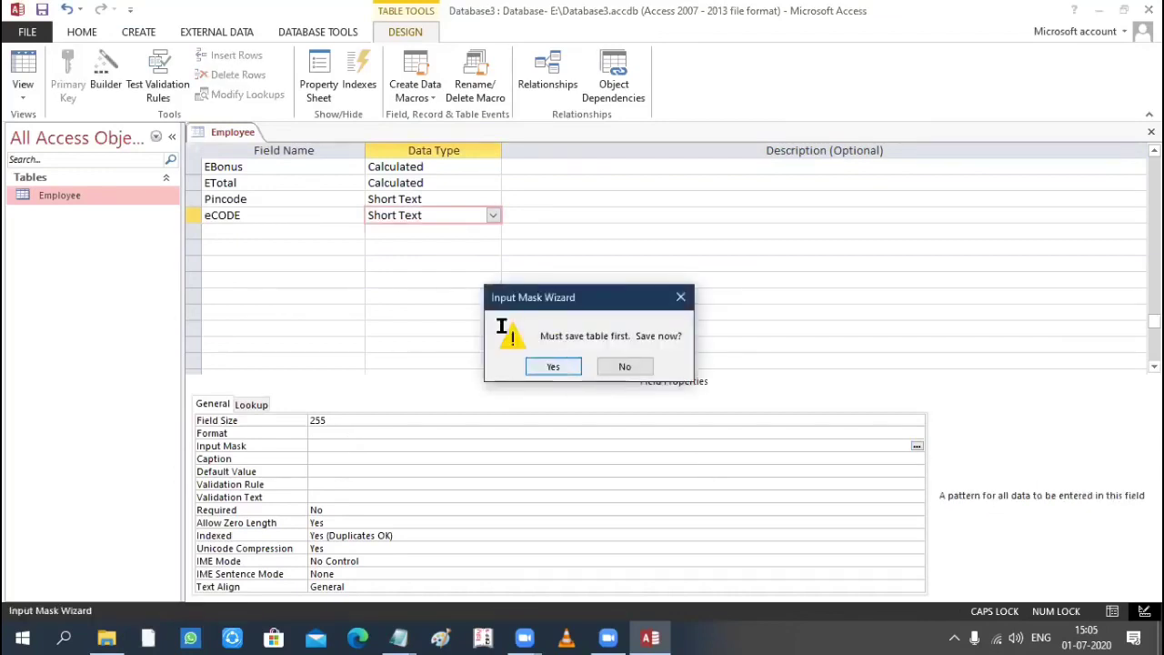
left_click(454, 372)
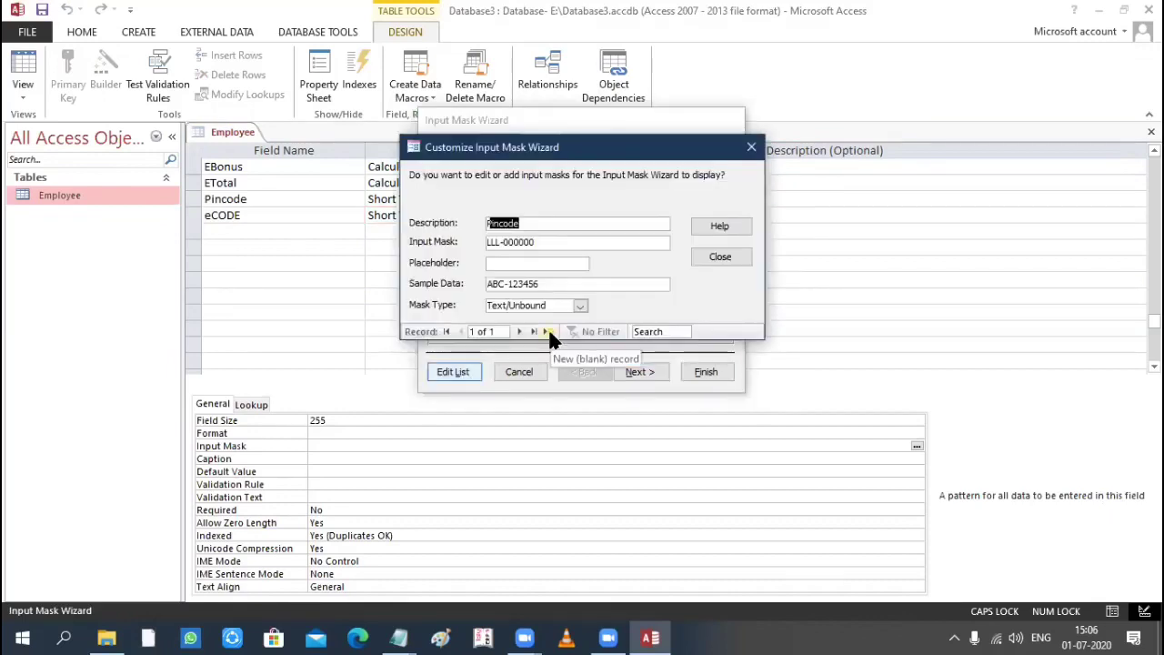
left_click(548, 333)
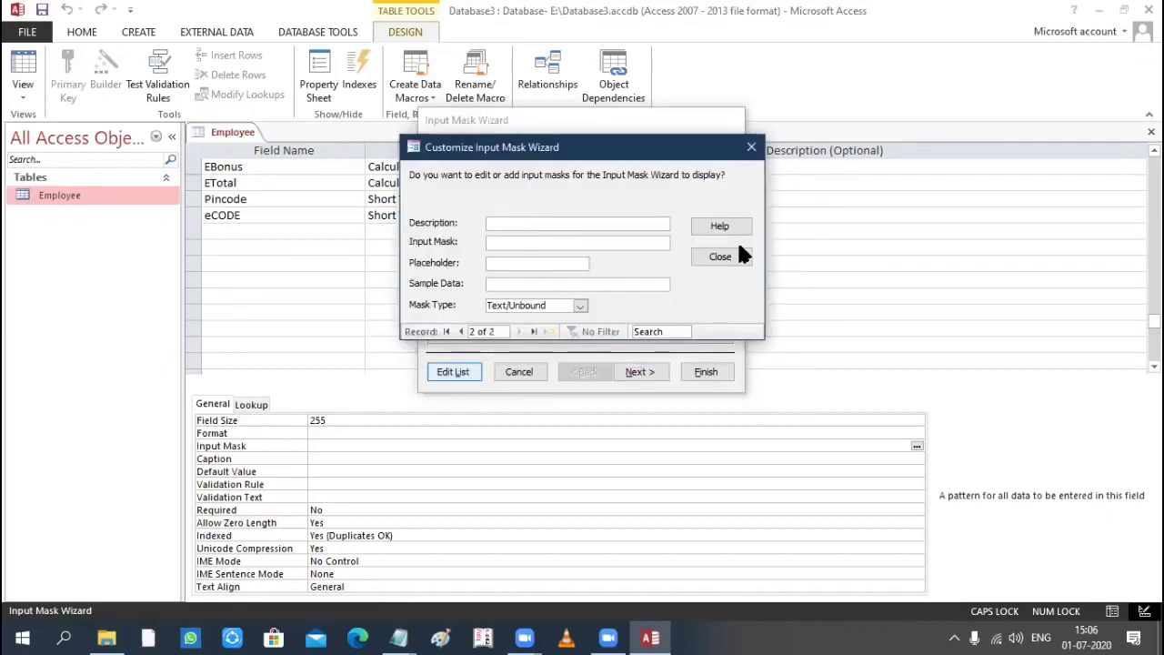
type("eCODE")
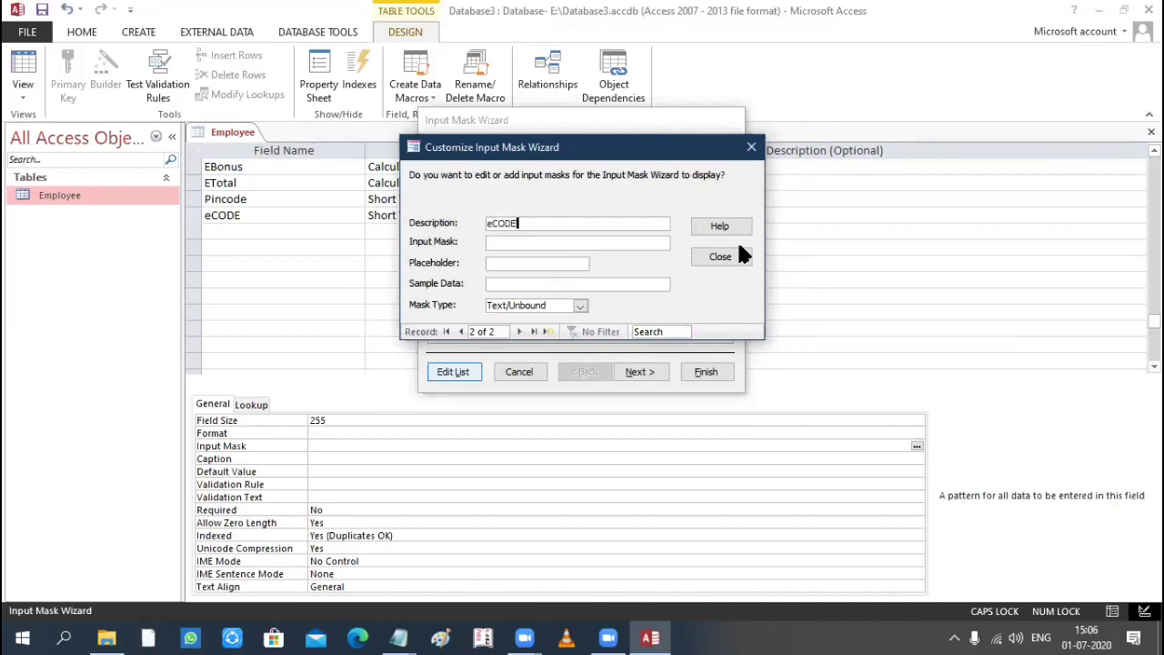
key("BackSpace")
key("BackSpace")
key("BackSpace")
key("BackSpace")
key("BackSpace")
Define the new custom input mask with the description Ecode and the mask LLL-0000-0L0.
type("E")
key("Caps_Lock")
type("code")
key("Tab")
key("Caps_Lock")
type("LLL-")
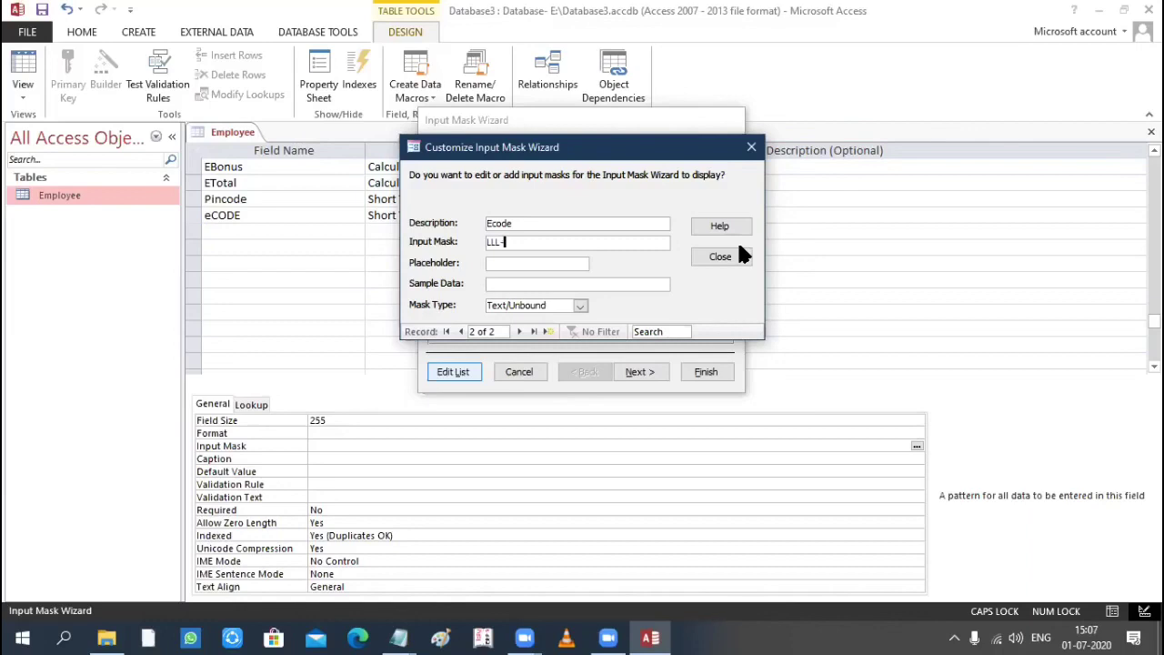
type("0000-0L0")
Enter BPL-1997-1H0 as the Ecode mask's sample data and store the record by moving to a new one.
left_click(486, 282)
type("BPL-10")
key("BackSpace")
type("997-1H0")
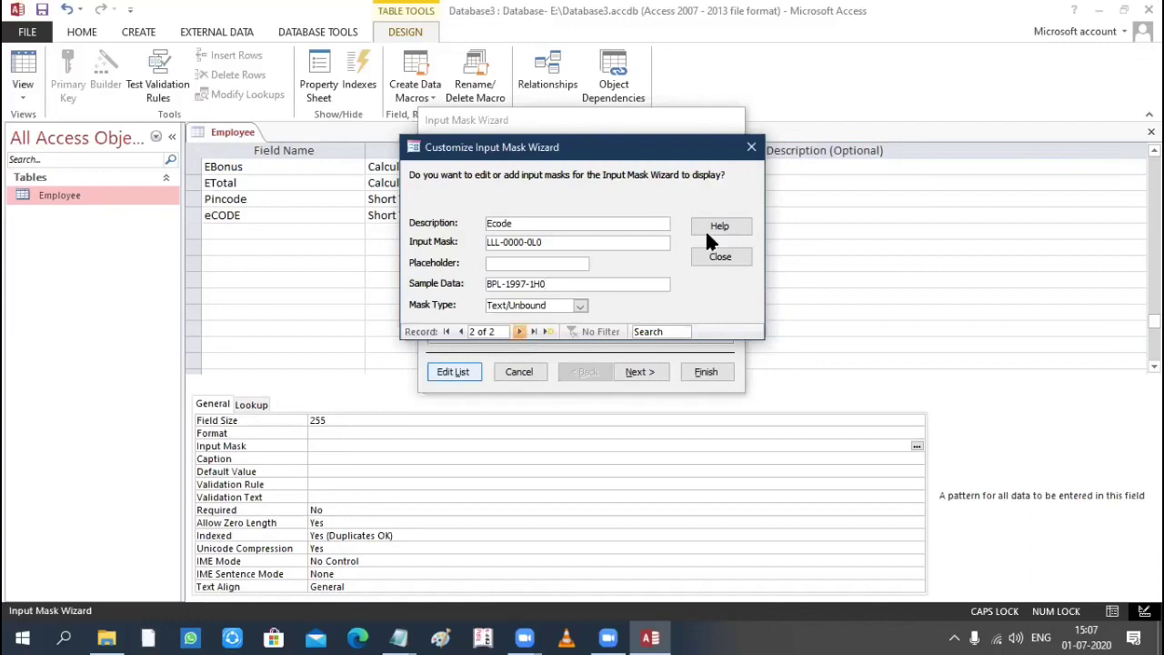
left_click(548, 332)
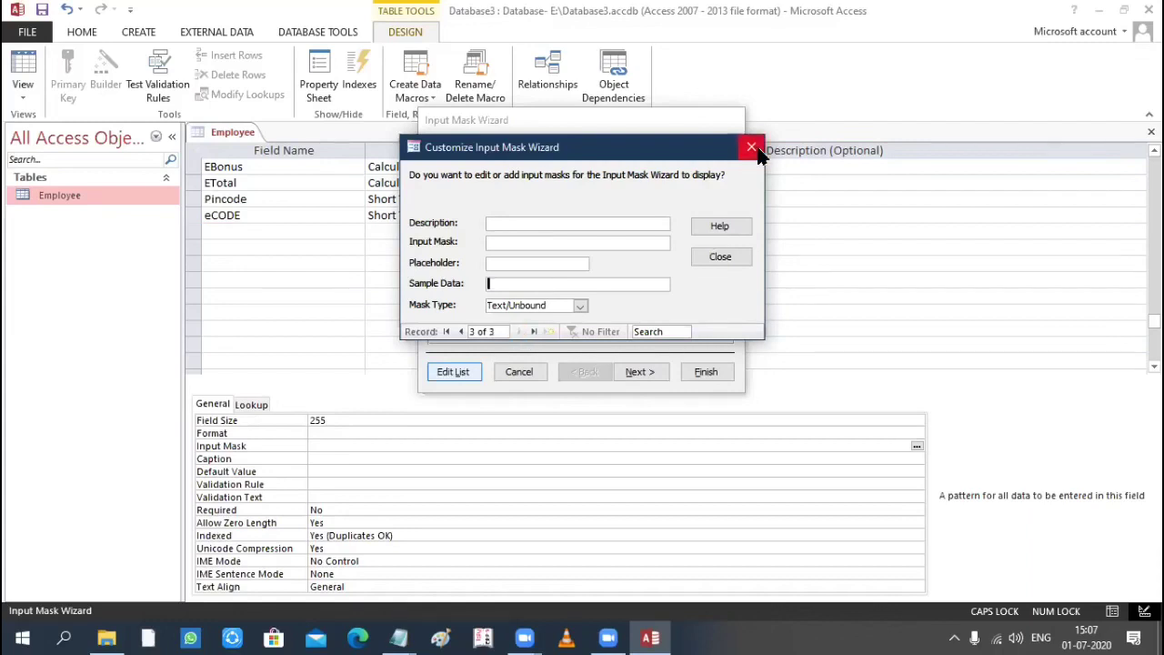
Close the custom mask list and apply the Ecode input mask to the eCODE field.
left_click(758, 149)
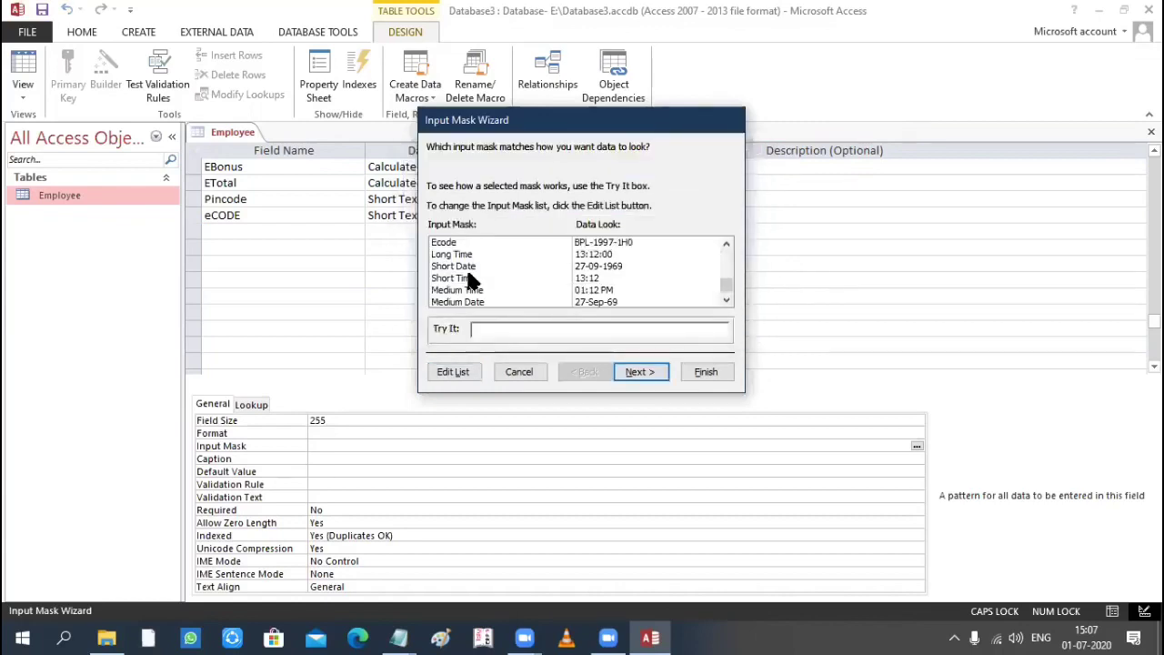
scroll(470, 280, "up", 1)
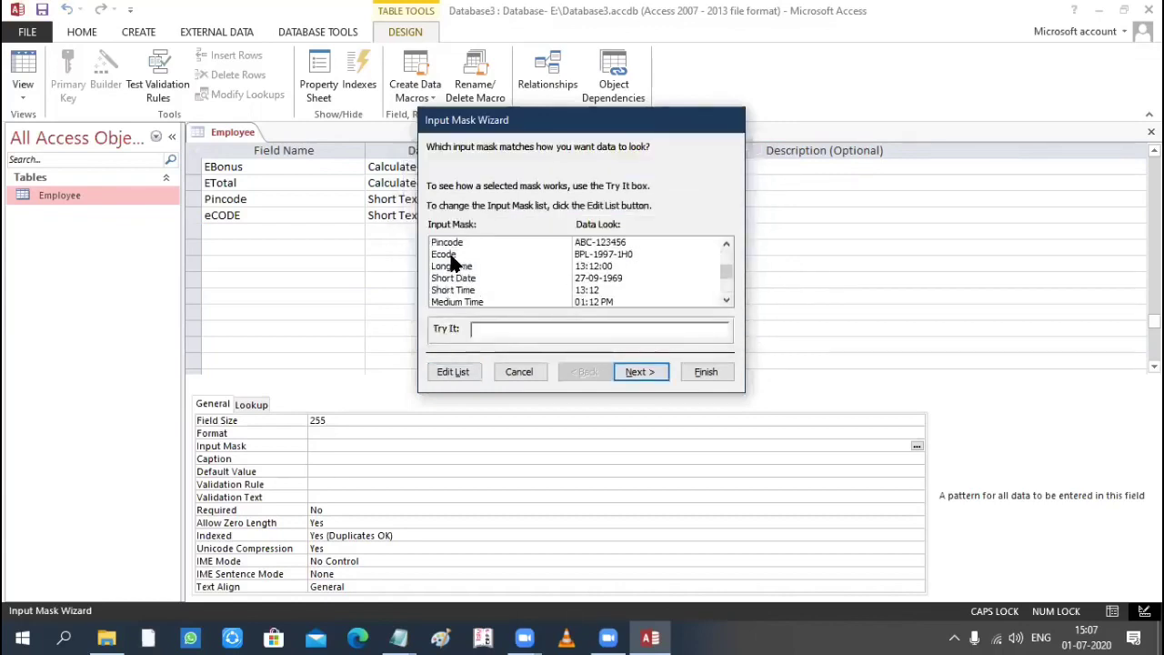
left_click(642, 372)
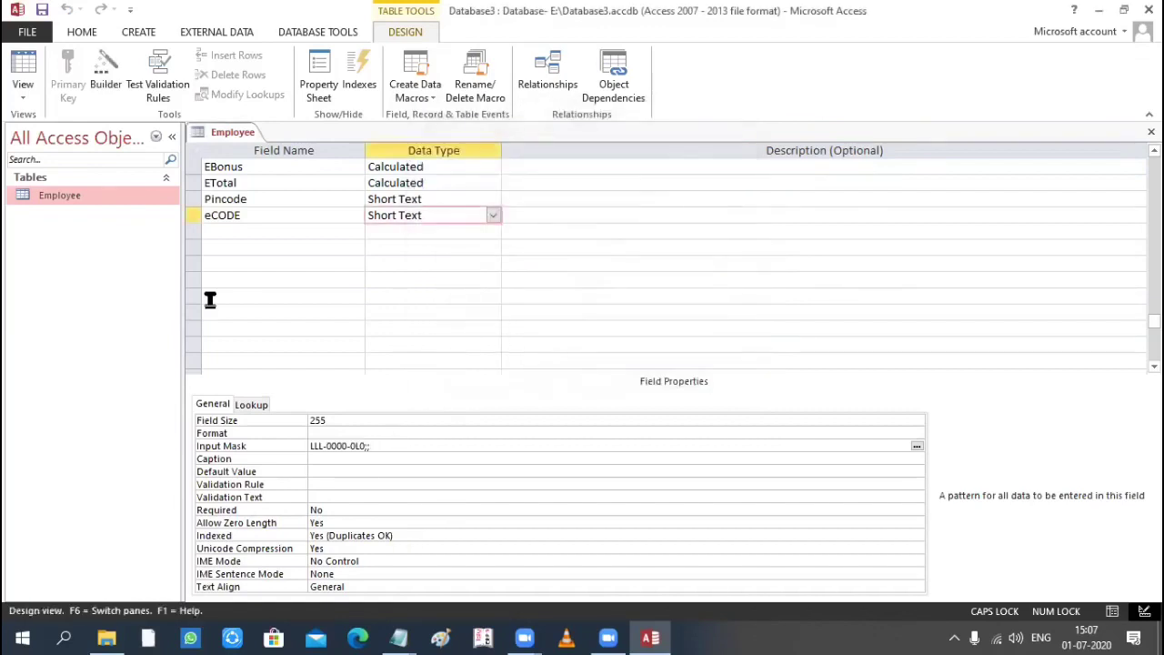
Save the table, show its data, and store DHL-2017-1K0 as the first record's eCODE.
left_click(21, 97)
left_click(75, 142)
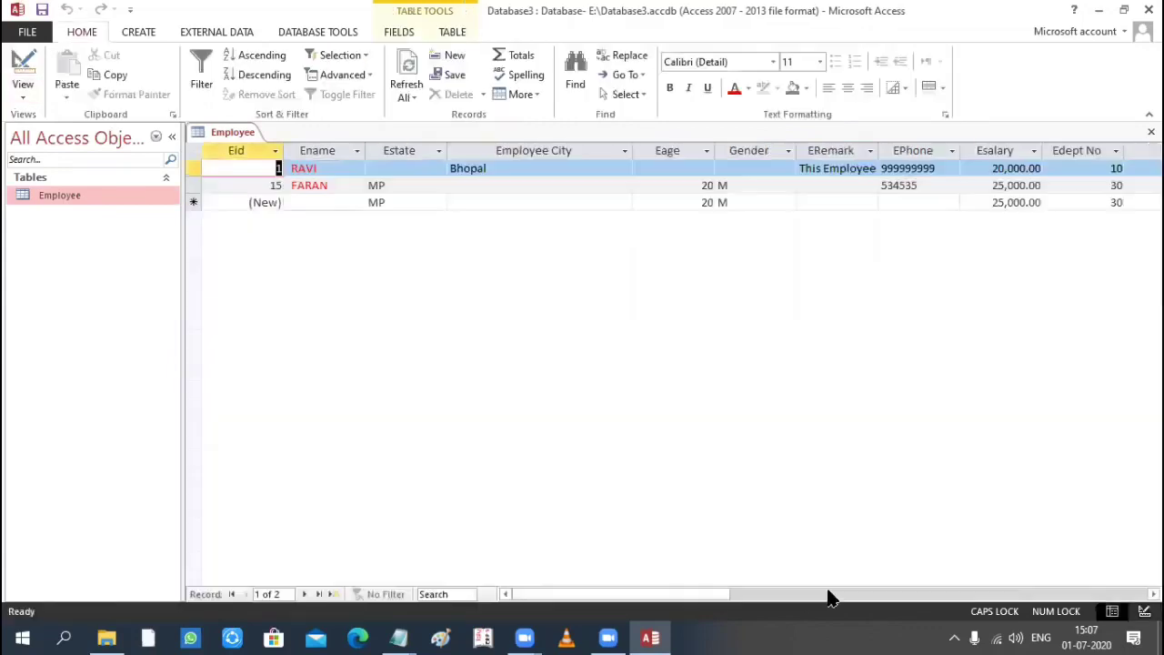
left_click(828, 598)
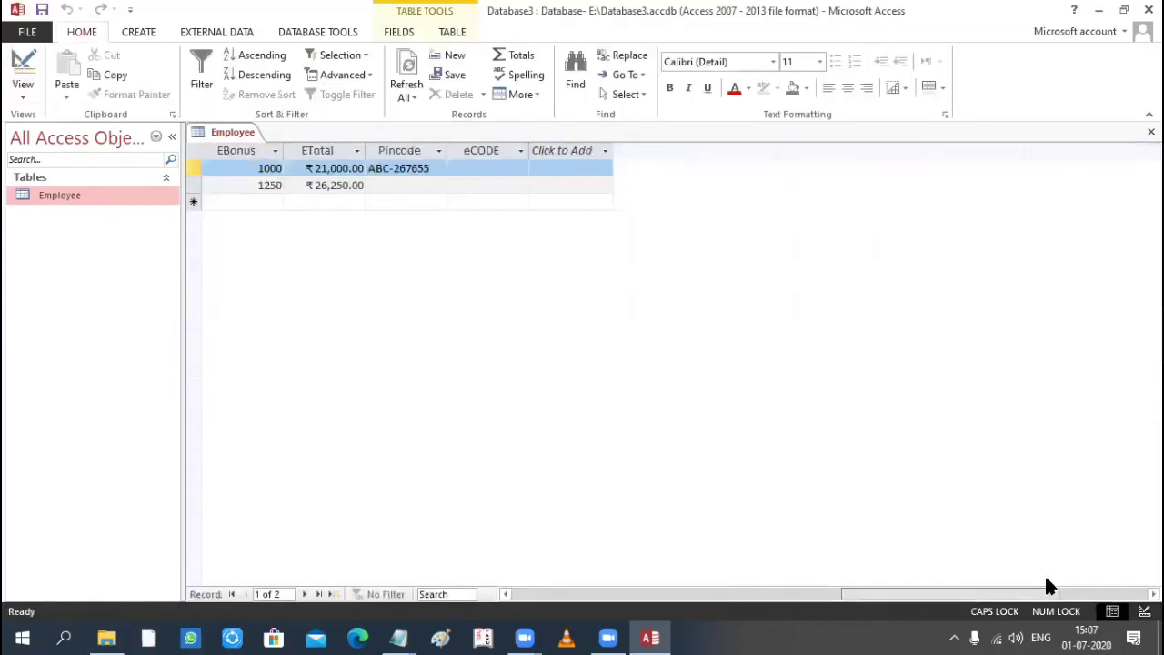
left_click(471, 169)
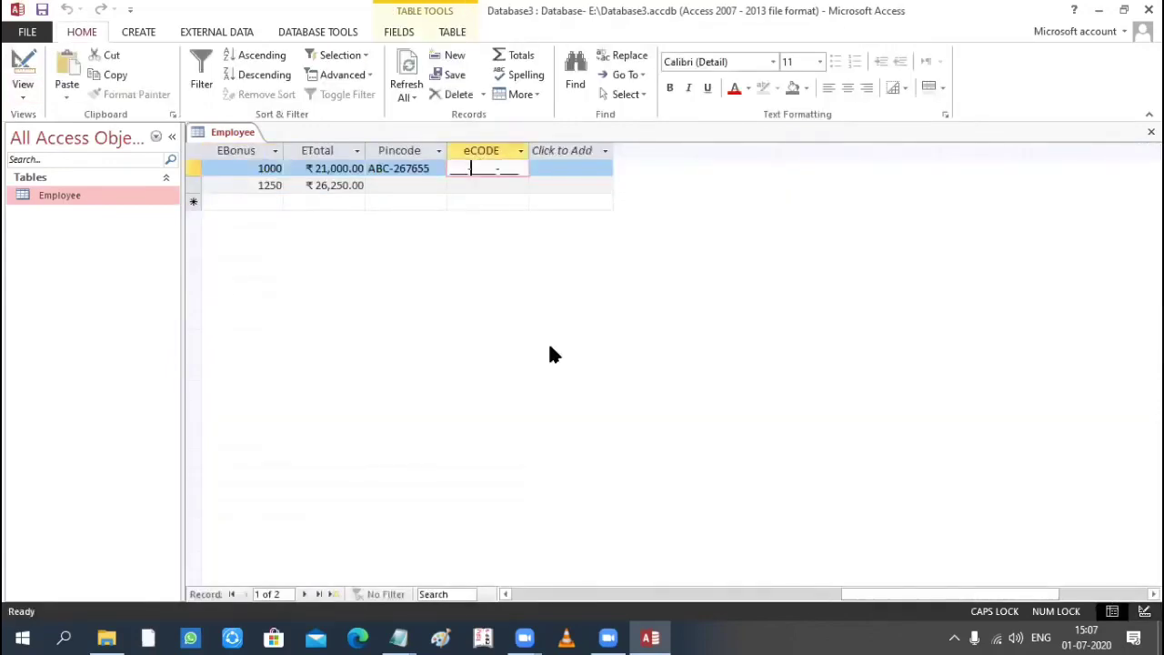
key("shift+Tab")
key("Tab")
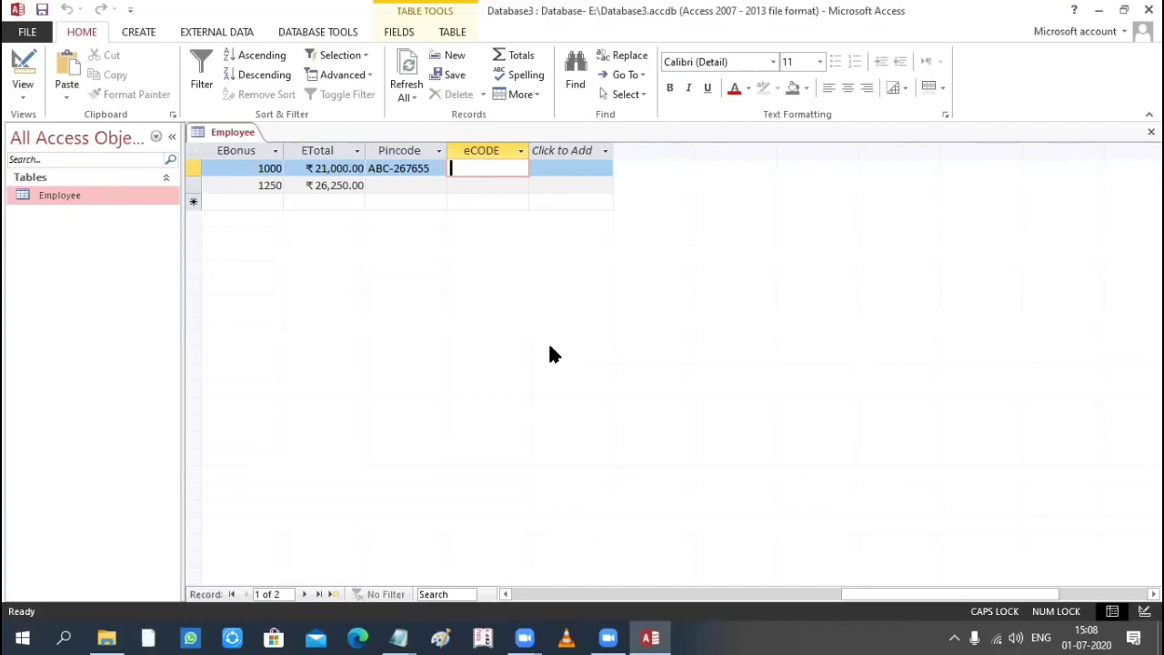
type("DHL-2")
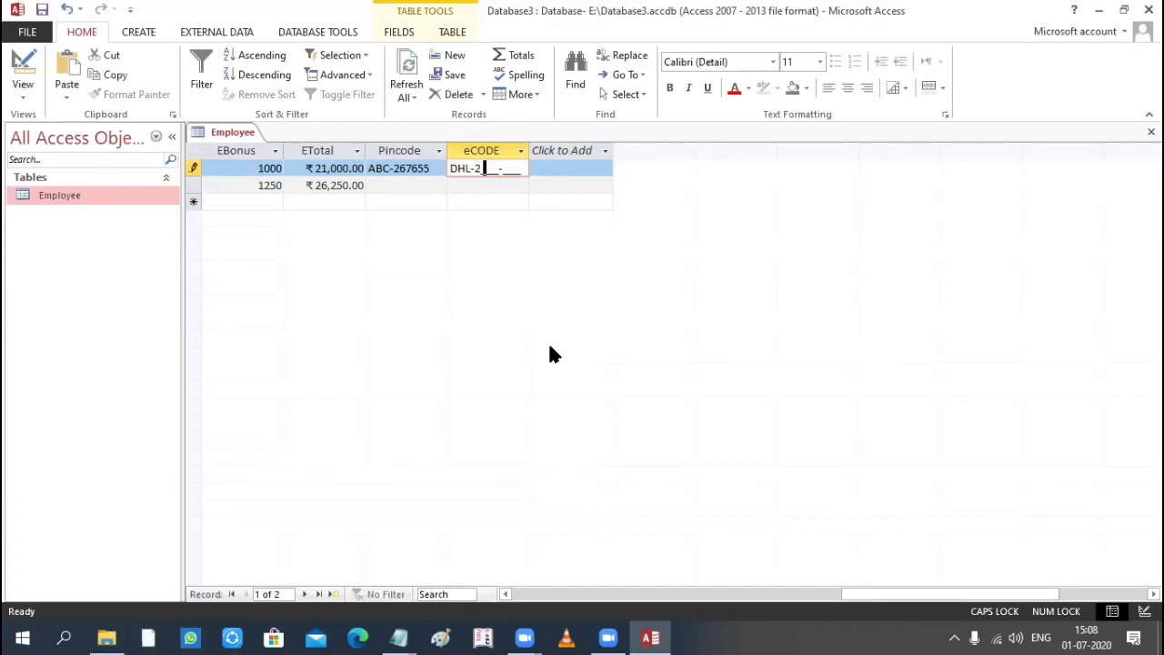
type("017-1K0")
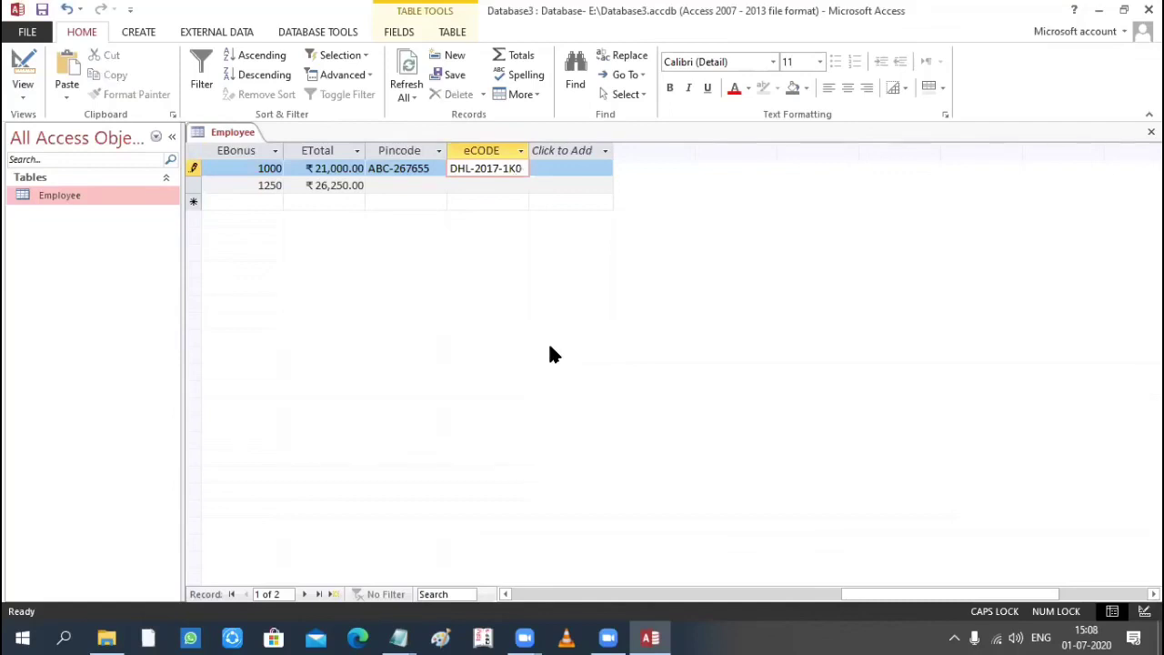
key("ctrl+s")
left_click(487, 185)
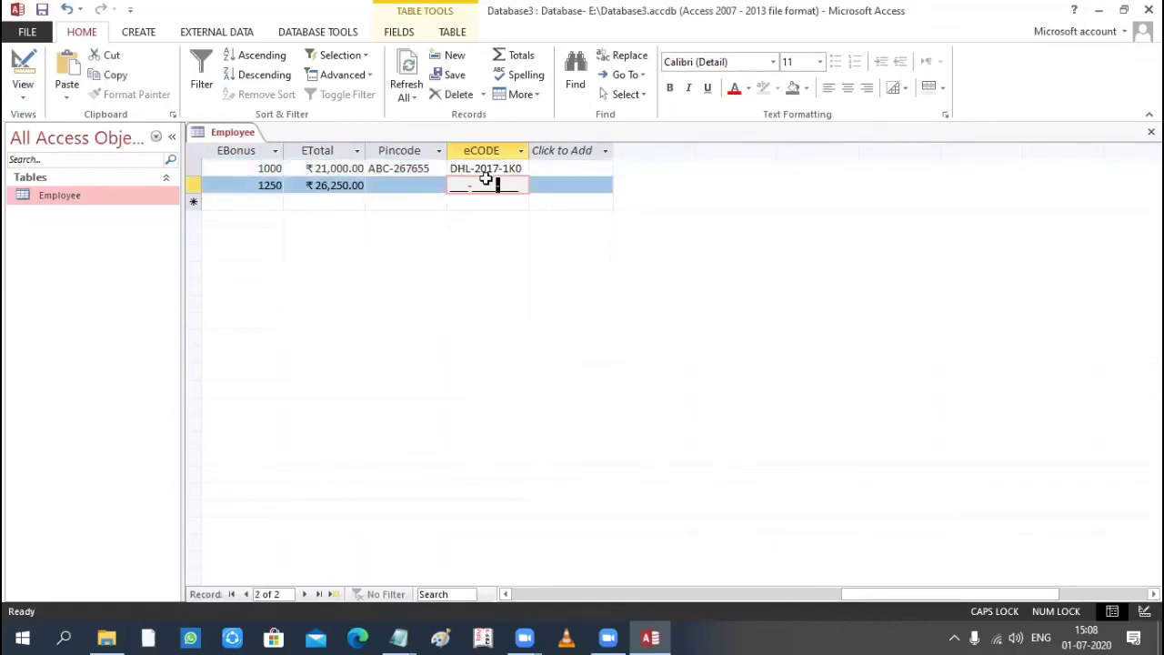
Return the Employee table to Design view and switch to the Filed Pro.txt notes in Notepad.
left_click(18, 99)
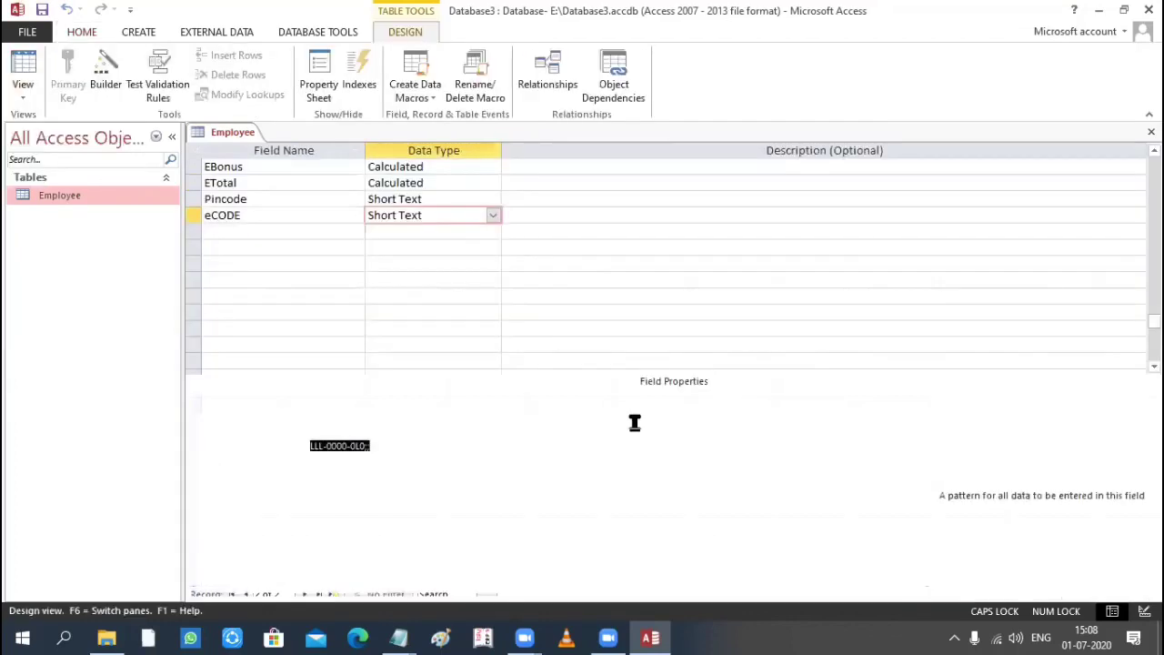
left_click(386, 446)
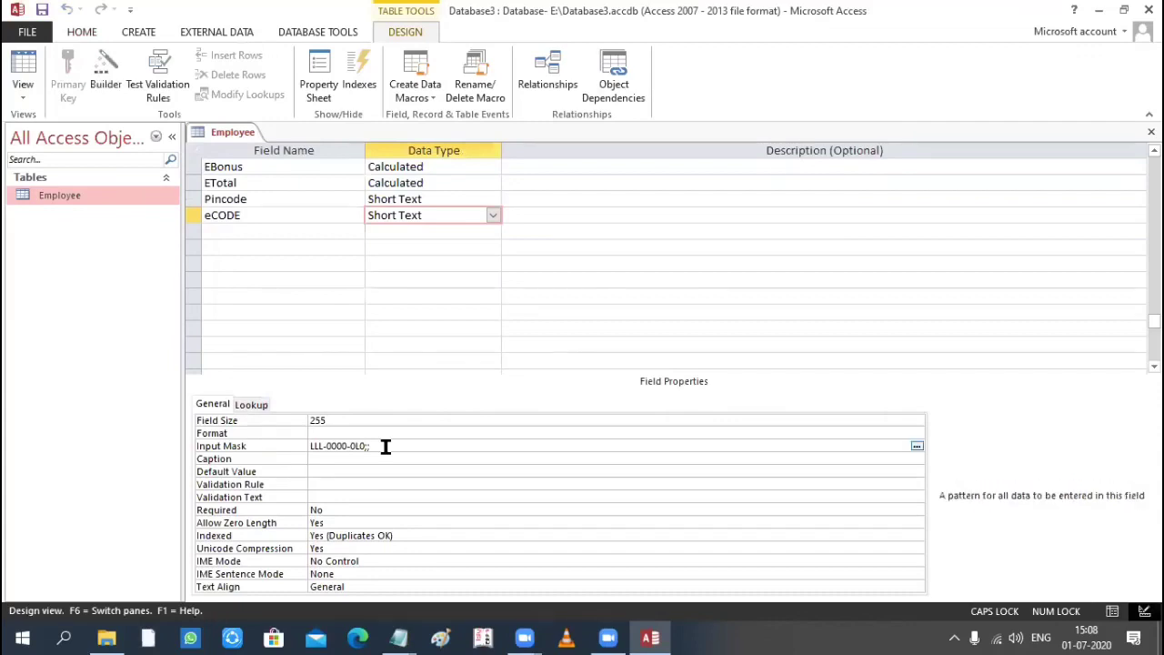
left_click(400, 638)
left_click(475, 576)
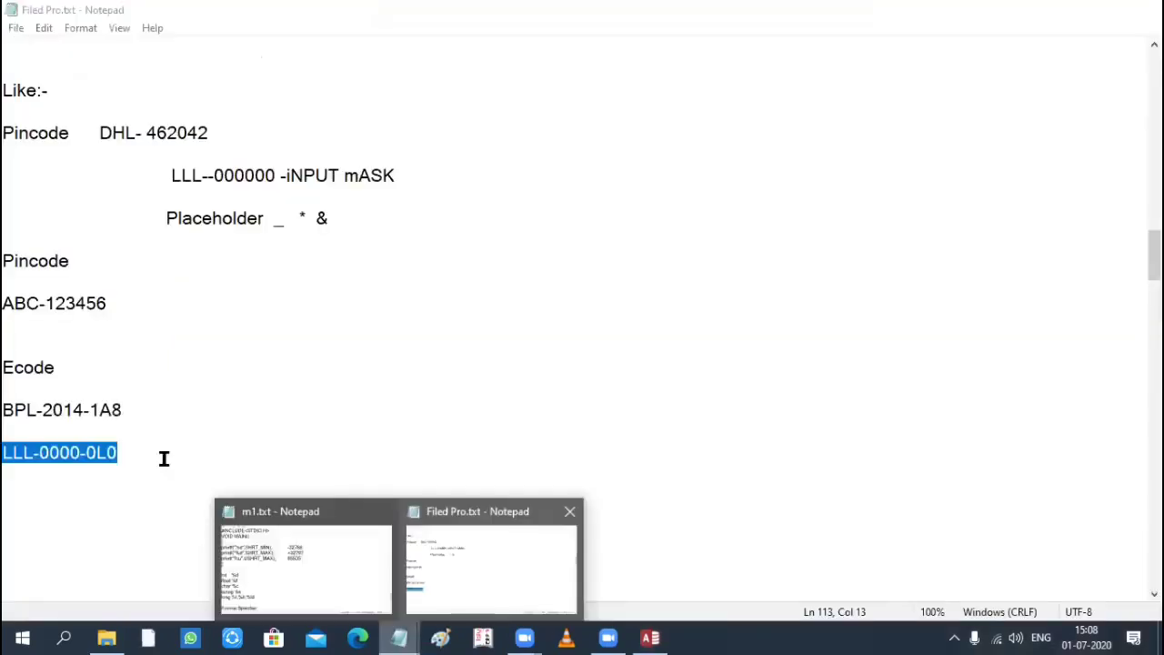
Add the heading Gst Number below the LLL-0000-0L0 line, leaving a blank line above it.
left_click(164, 452)
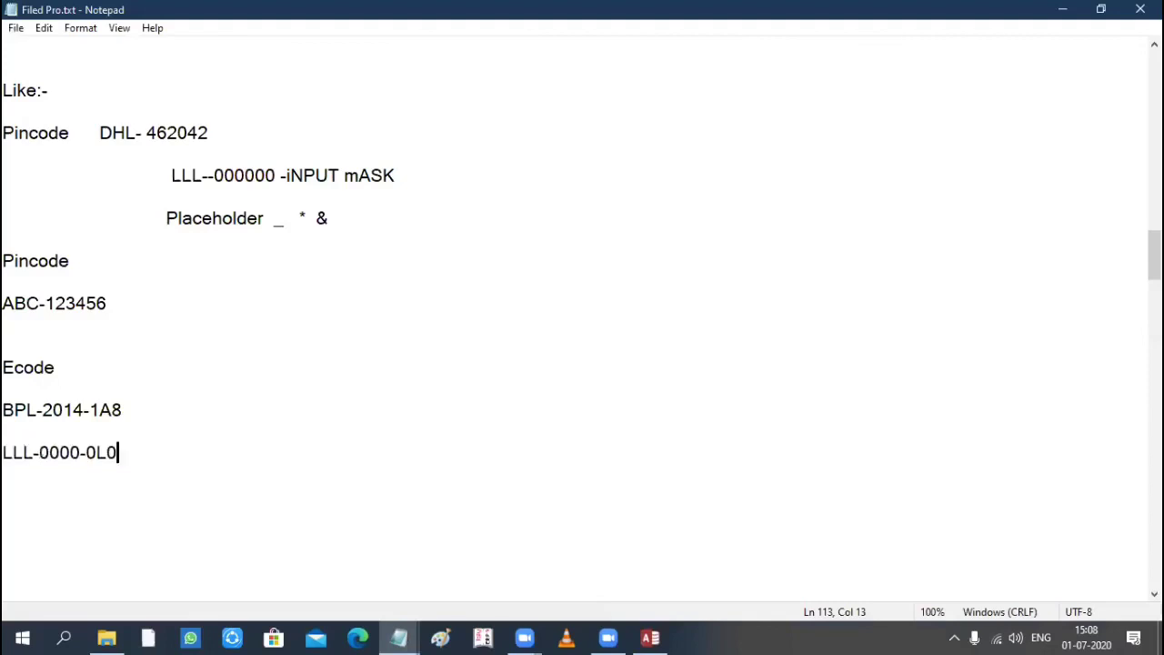
key("Return")
key("Return")
key("Return")
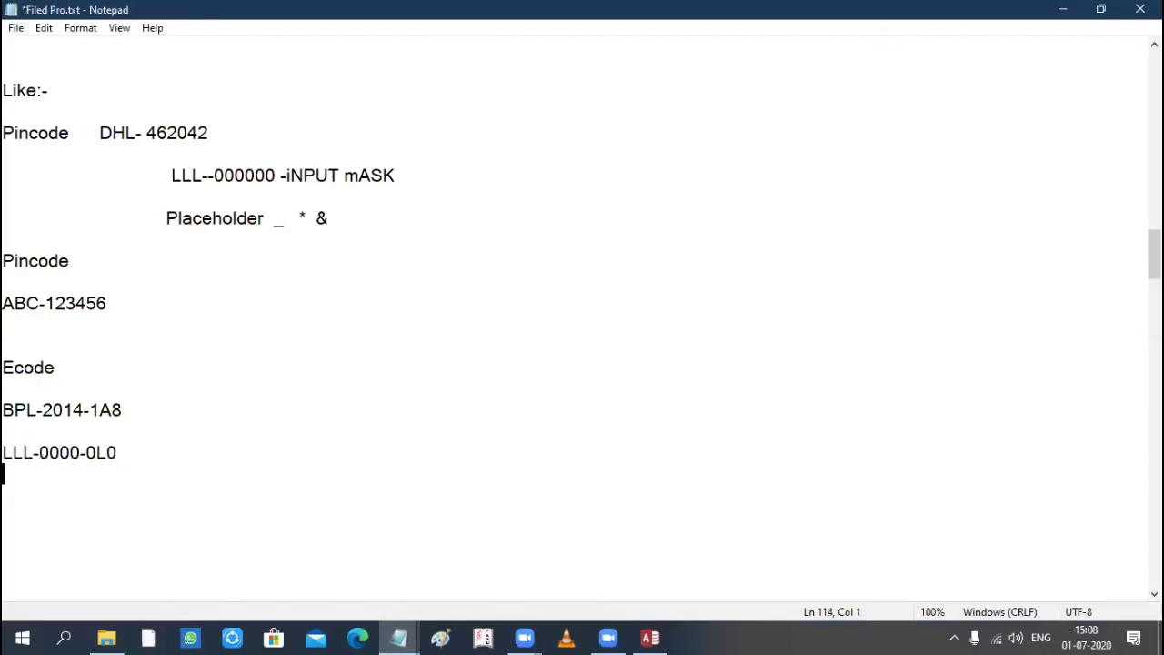
type("Gst Num")
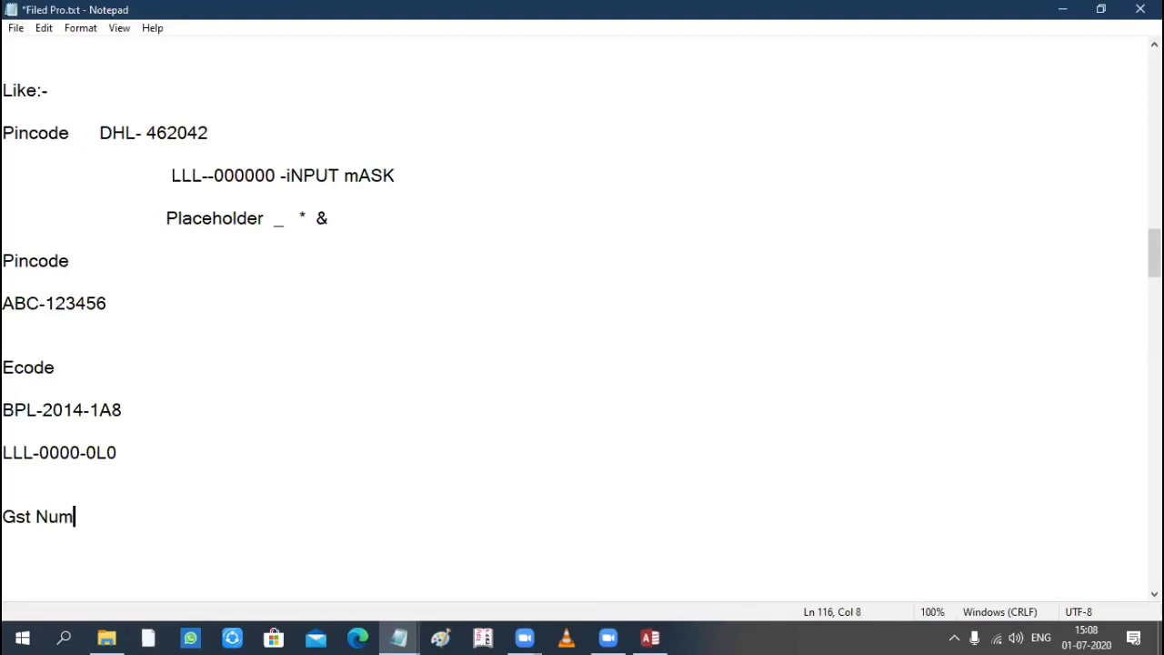
type("ber")
key("Return")
key("Return")
Write a sample GST number in hyphen-separated groups below the Gst Number heading and save the notes.
type("23-")
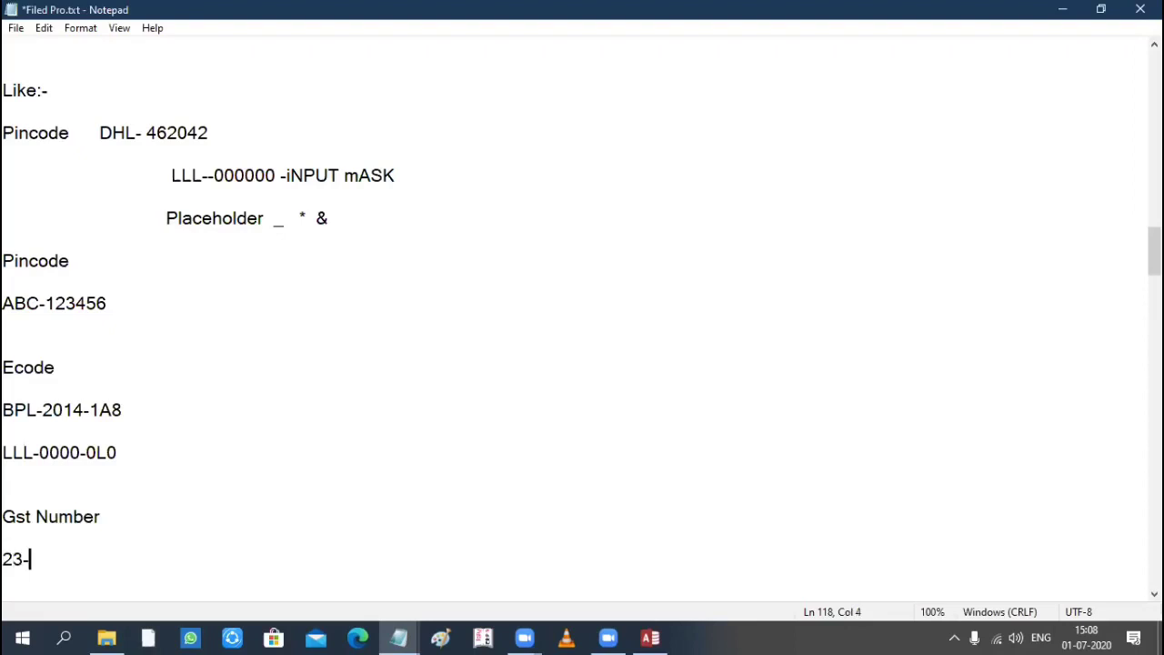
type("a")
key("BackSpace")
type("AAAAA124")
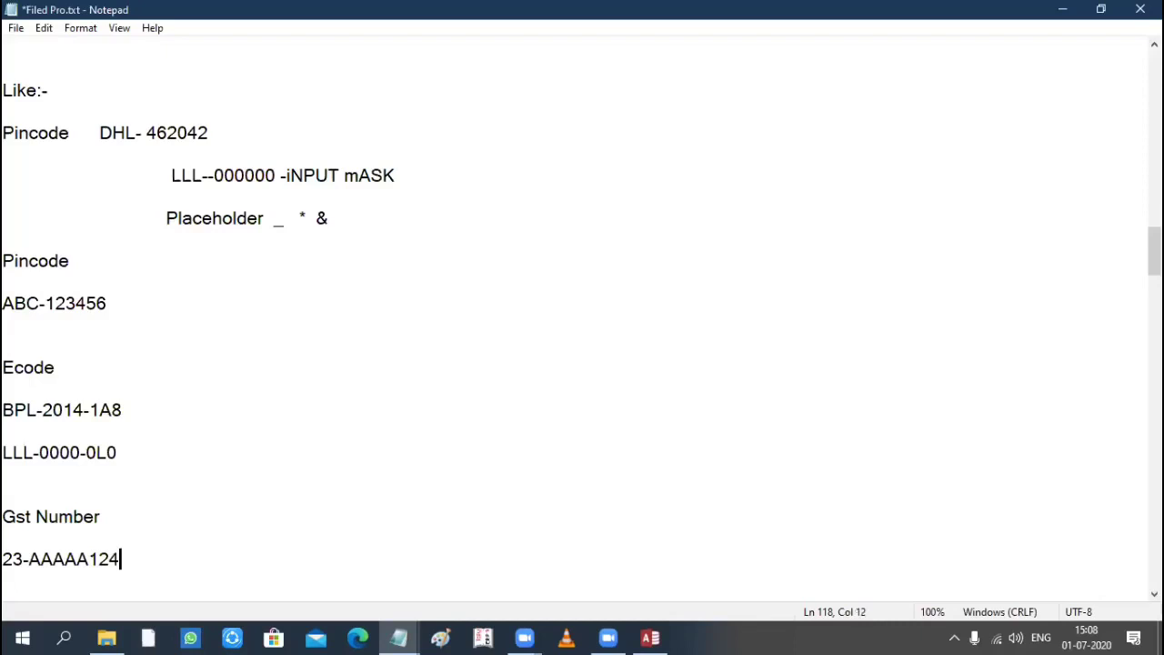
key("BackSpace")
type("34")
type("A")
type("-")
type("0")
type("G")
type("1")
key("ctrl+s")
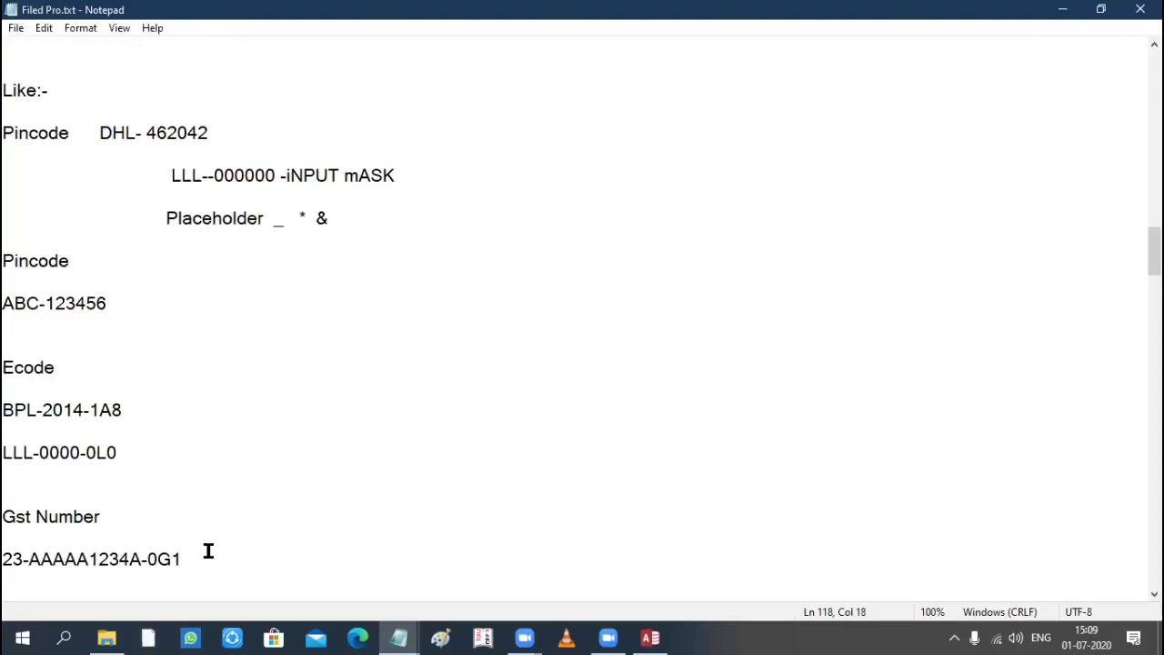
Examine the sample GST number character by character, tracing its digits and letters.
key("shift+Home")
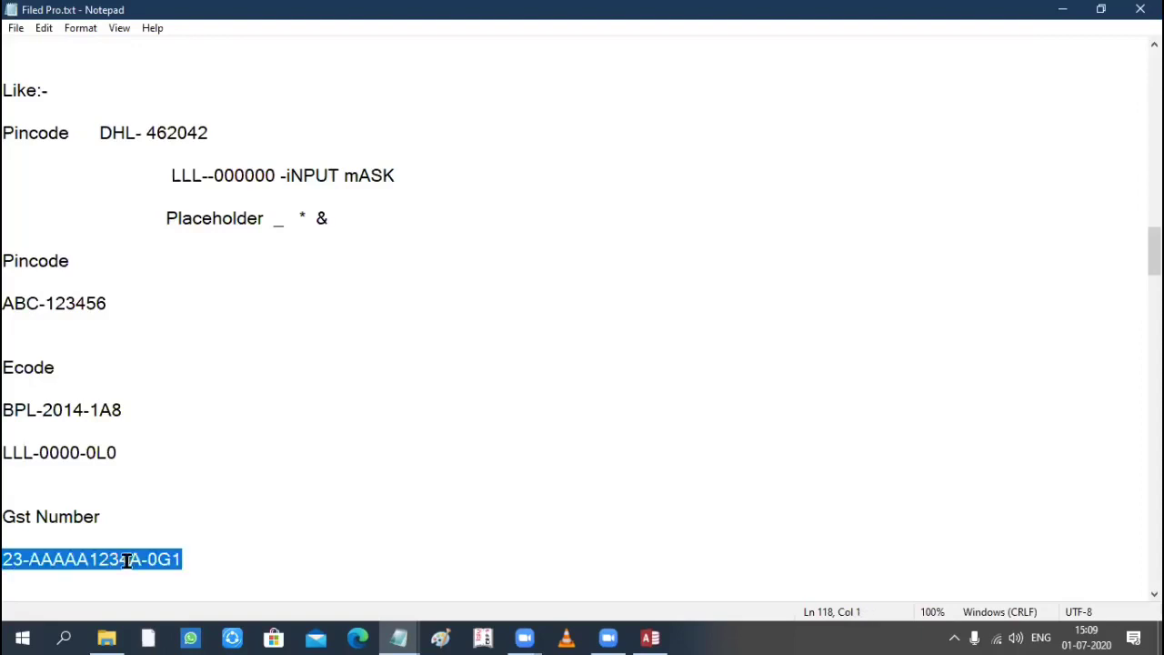
key("Right")
key("Right")
key("Right")
key("Right")
key("Right")
key("Right")
key("Right")
key("Right")
key("Right")
key("Right")
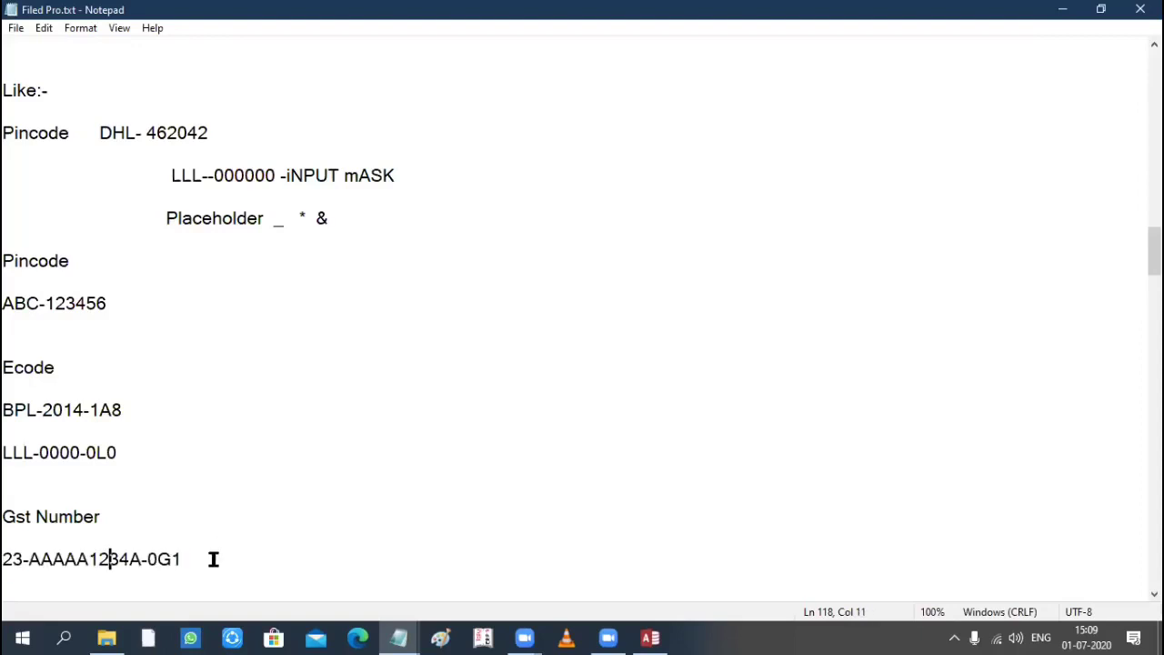
key("End")
scroll(13, 409, "down", 2)
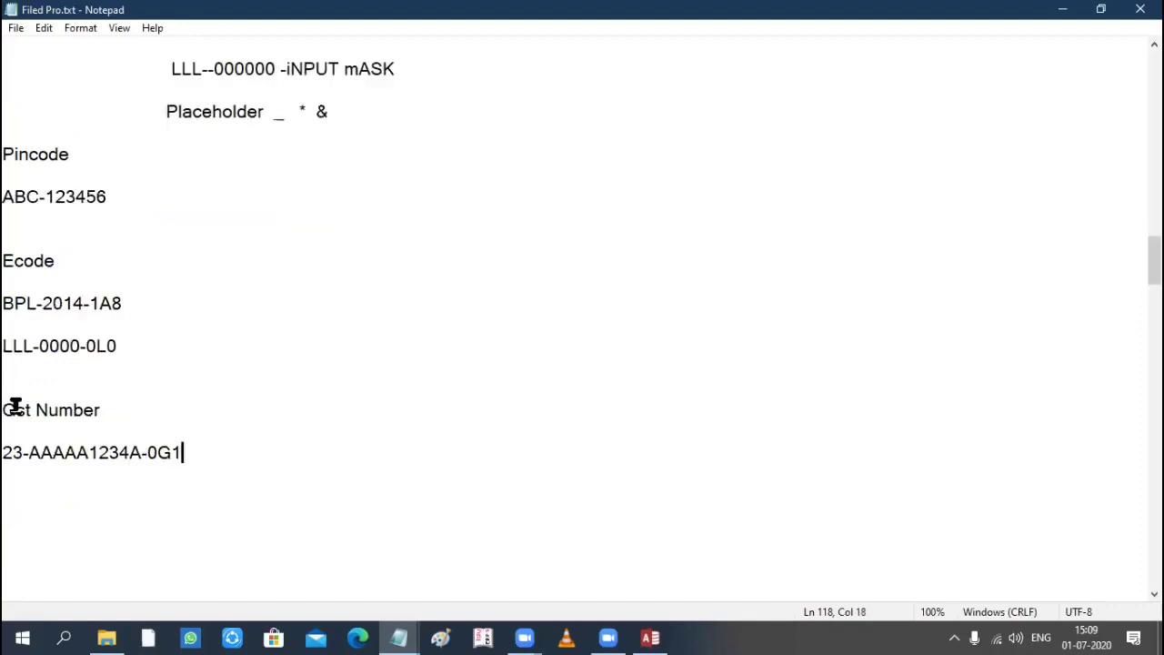
Examine the GST number's hyphen-separated groups, highlighting its leading digits and its final three characters.
key("shift+Up")
key("shift+Up")
key("shift+Home")
left_click(210, 446)
left_click(29, 452)
key("ctrl+shift+Right")
key("Home")
key("ctrl+shift+Right")
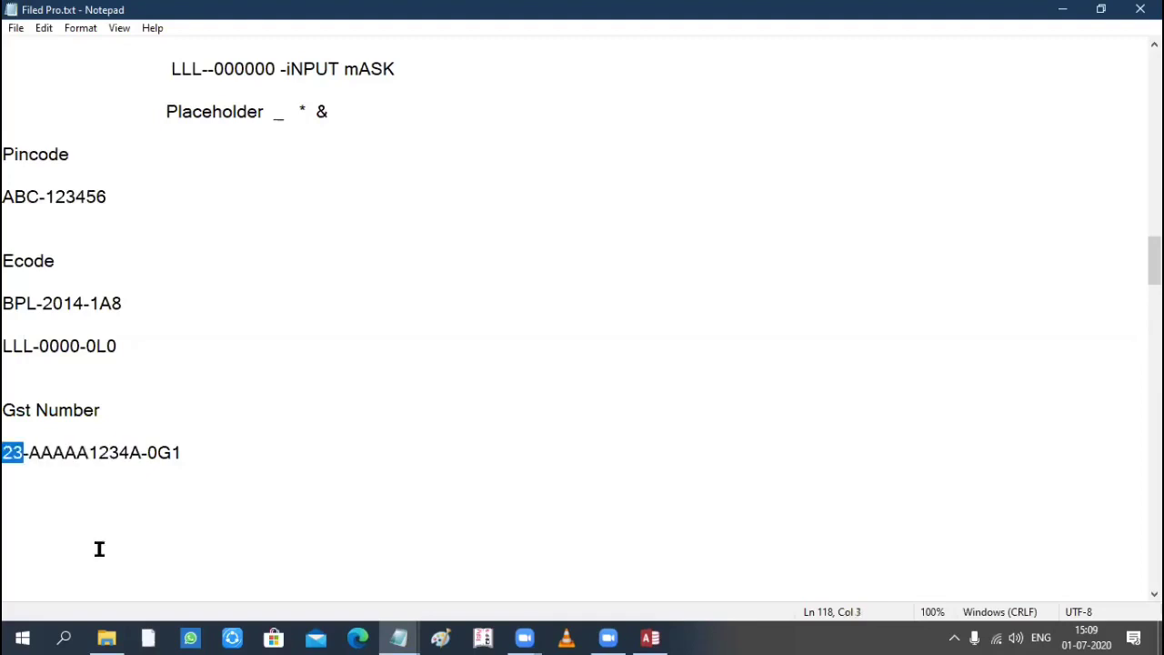
key("ctrl+Right")
key("ctrl+Right")
key("ctrl+Right")
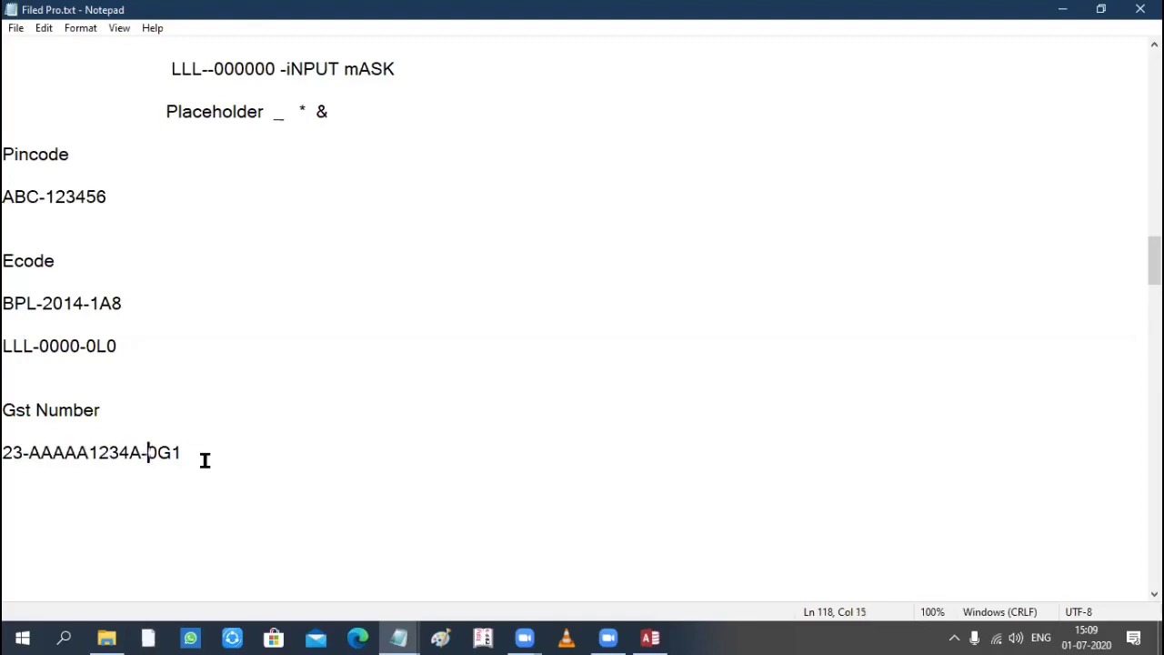
key("ctrl+shift+Right")
key("Left")
key("ctrl+shift+Right")
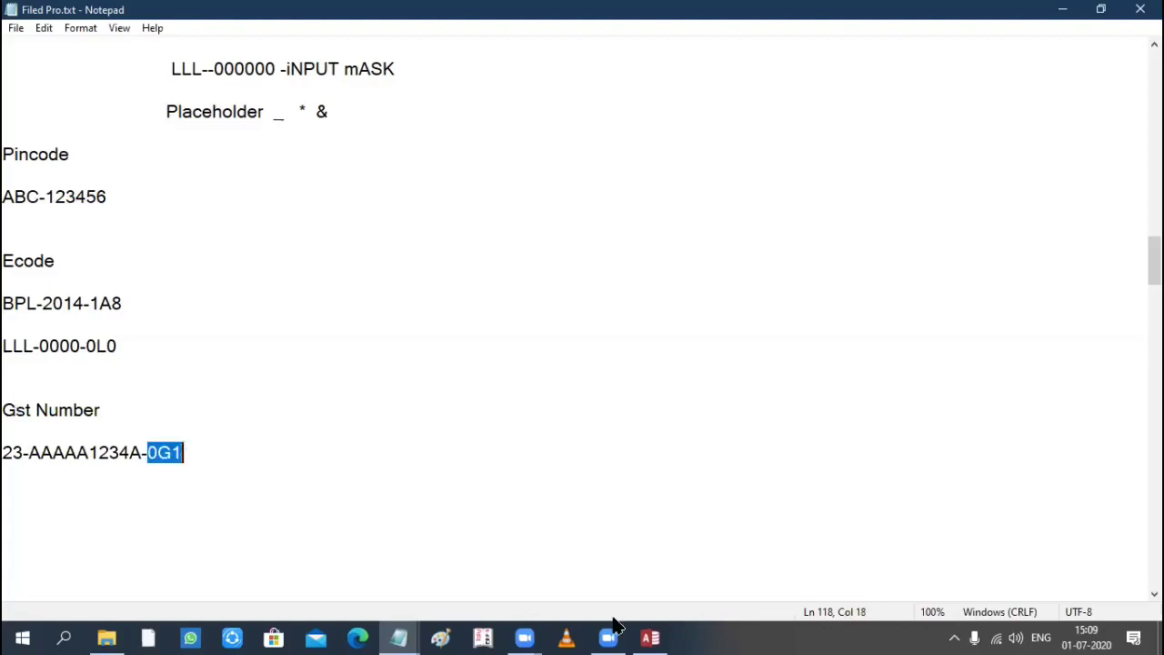
key("shift+Up")
key("shift+Up")
key("shift+Home")
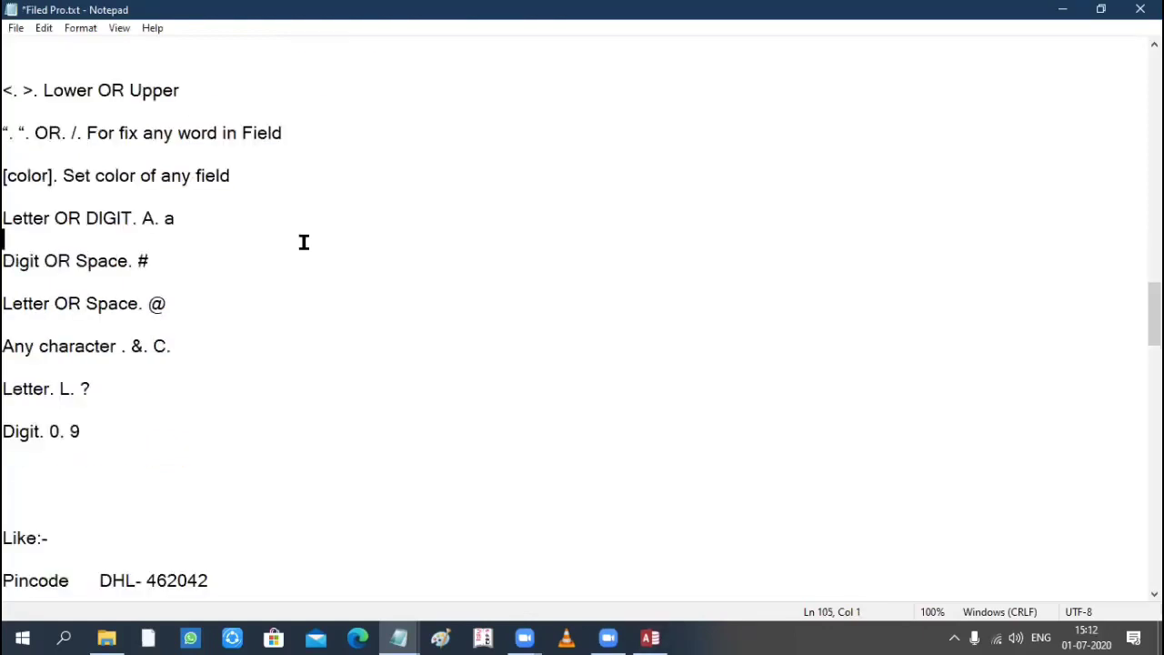
Delete the extra blank line below the note about filling data left to right.
scroll(24, 280, "up", 3)
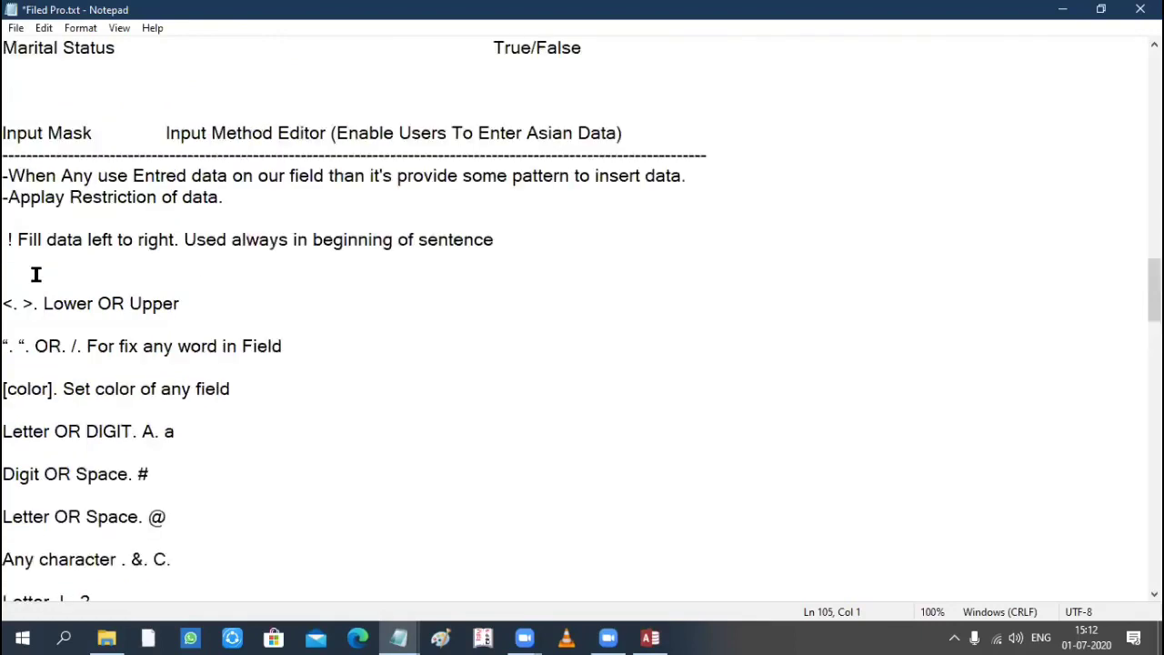
left_click(24, 253)
key("Delete")
Examine the !, < and > mask symbols in the Input Mask notes, highlighting each one.
key("Up")
key("shift+Right")
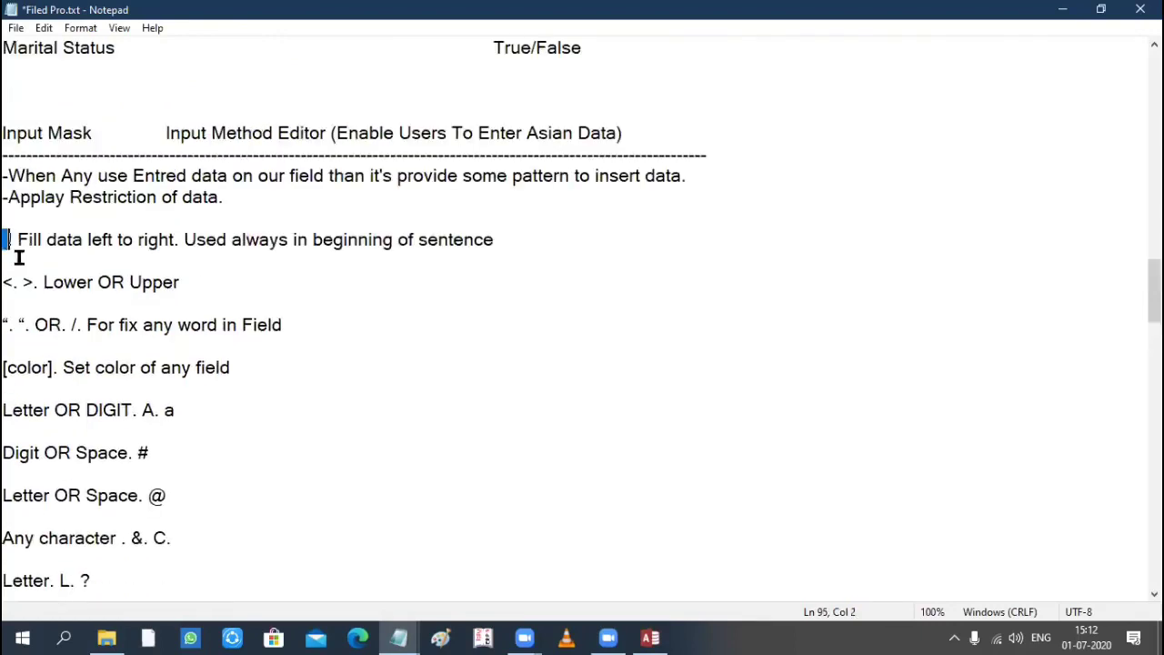
key("Down")
key("Down")
key("shift+Right")
key("shift+Right")
key("shift+Right")
key("shift+Right")
key("shift+Right")
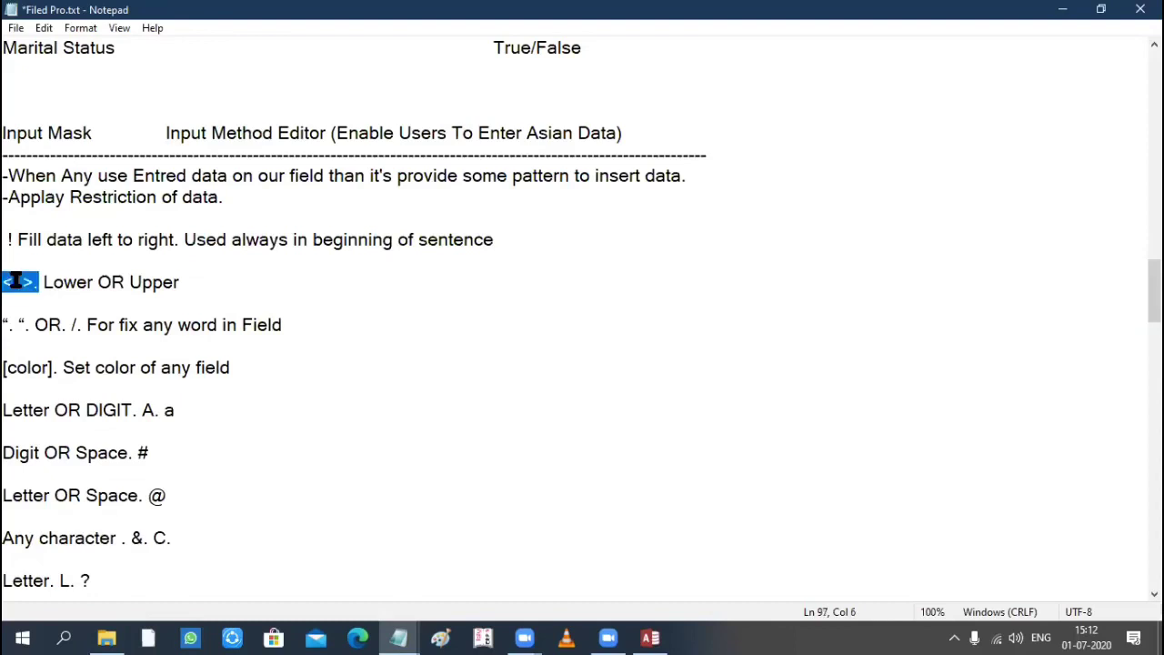
double_click(28, 280)
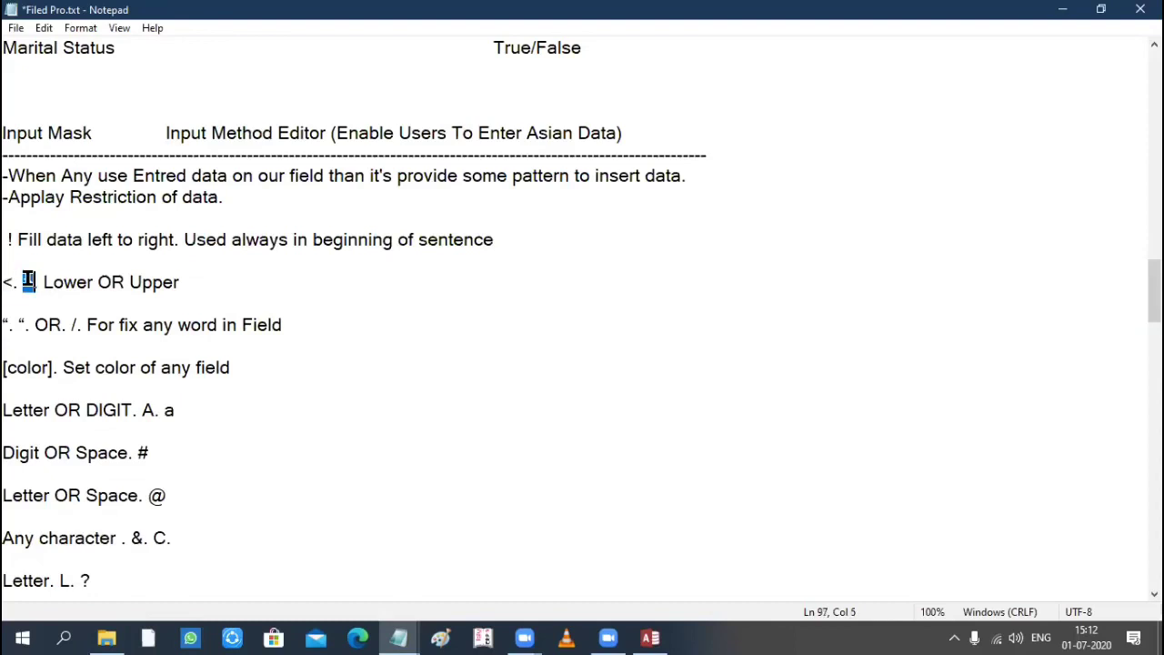
left_click(16, 280)
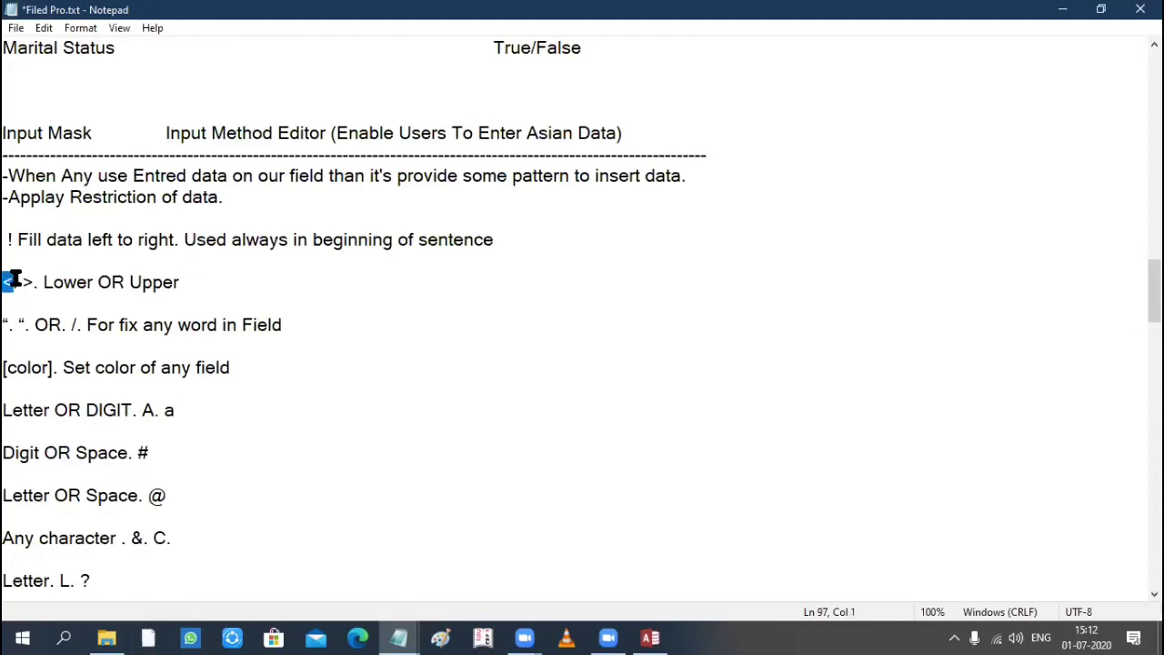
key("shift+Left")
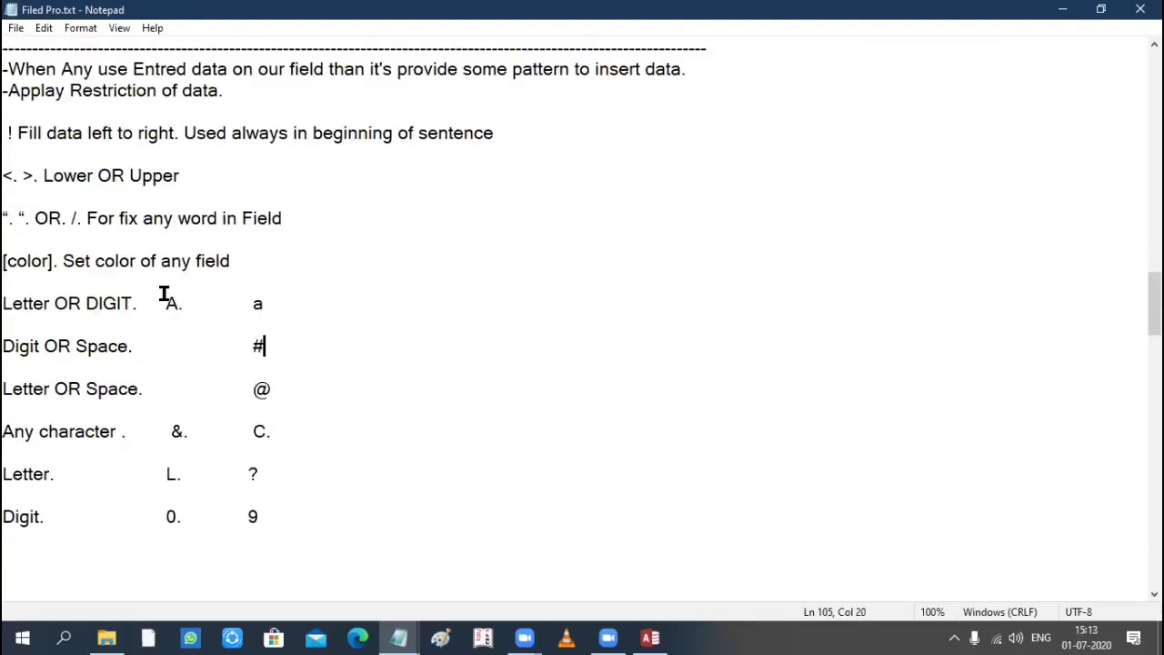
Examine the letter and digit mask characters in the notes, highlighting A and a and the Letter L entry.
left_click_drag(165, 303, 174, 328)
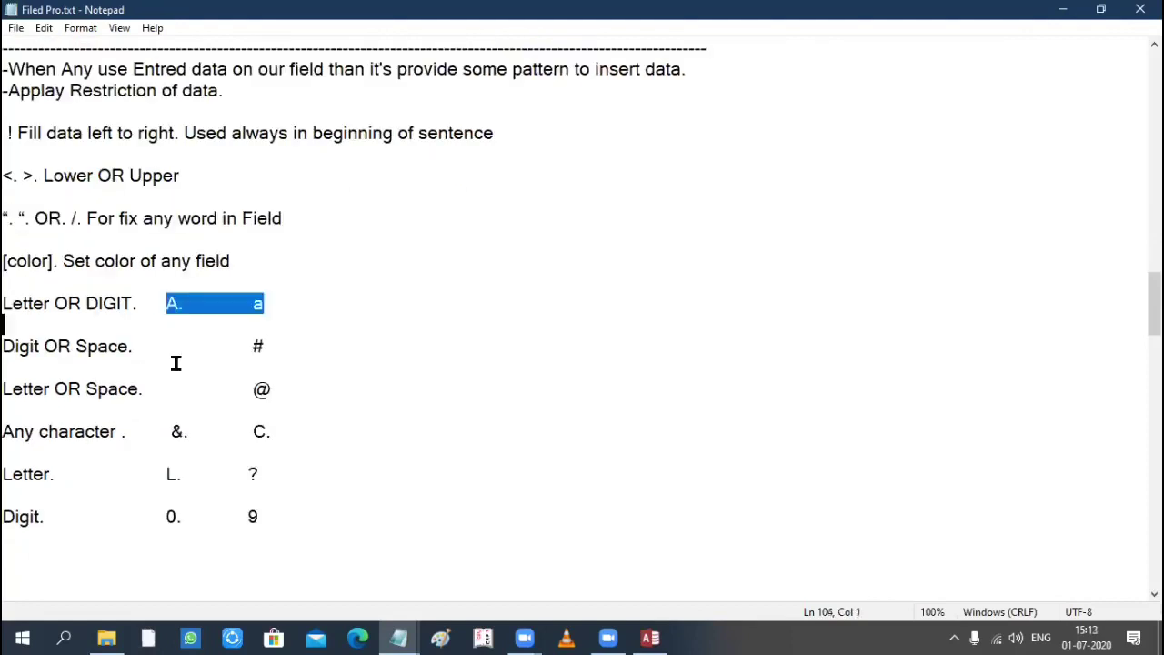
left_click(171, 432)
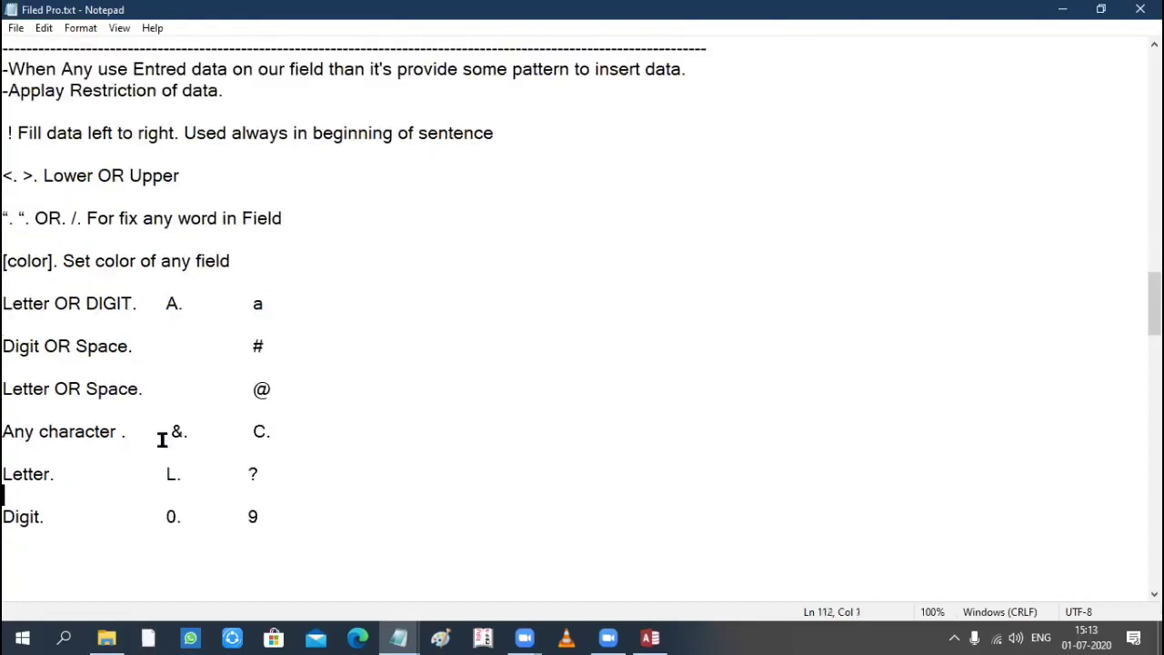
left_click(173, 520)
left_click(4, 305)
left_click_drag(173, 471, 3, 474)
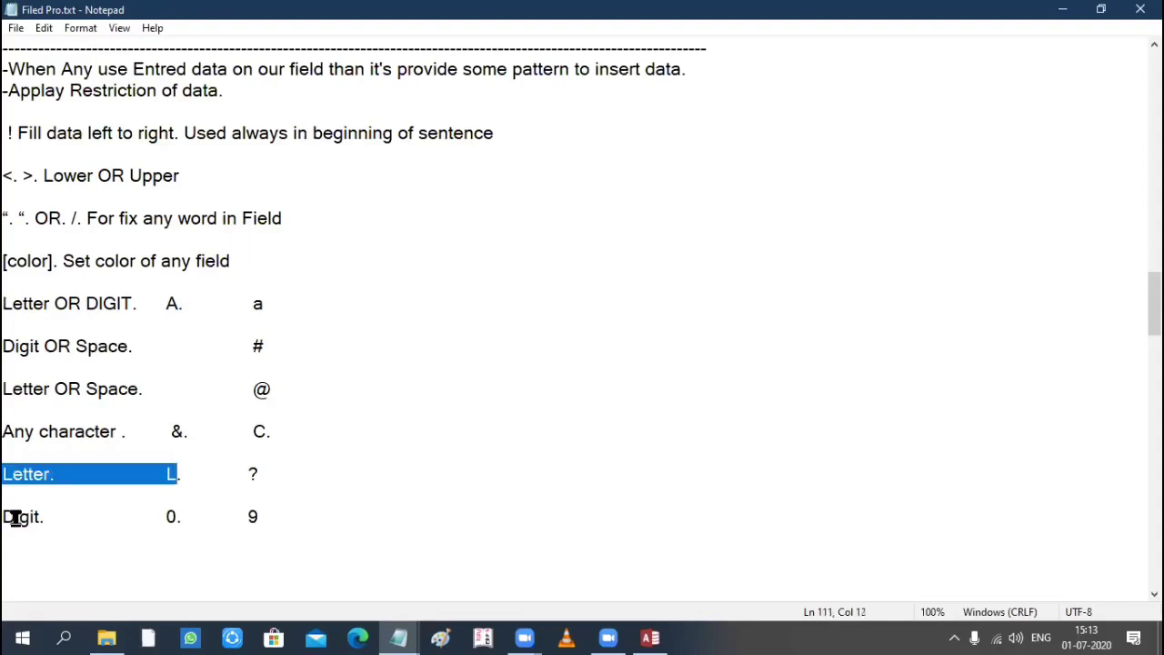
Examine the Digit, Letter and Any character entries in the mask notes, highlighting 0, L, ?, & and C.
left_click_drag(193, 514, 2, 516)
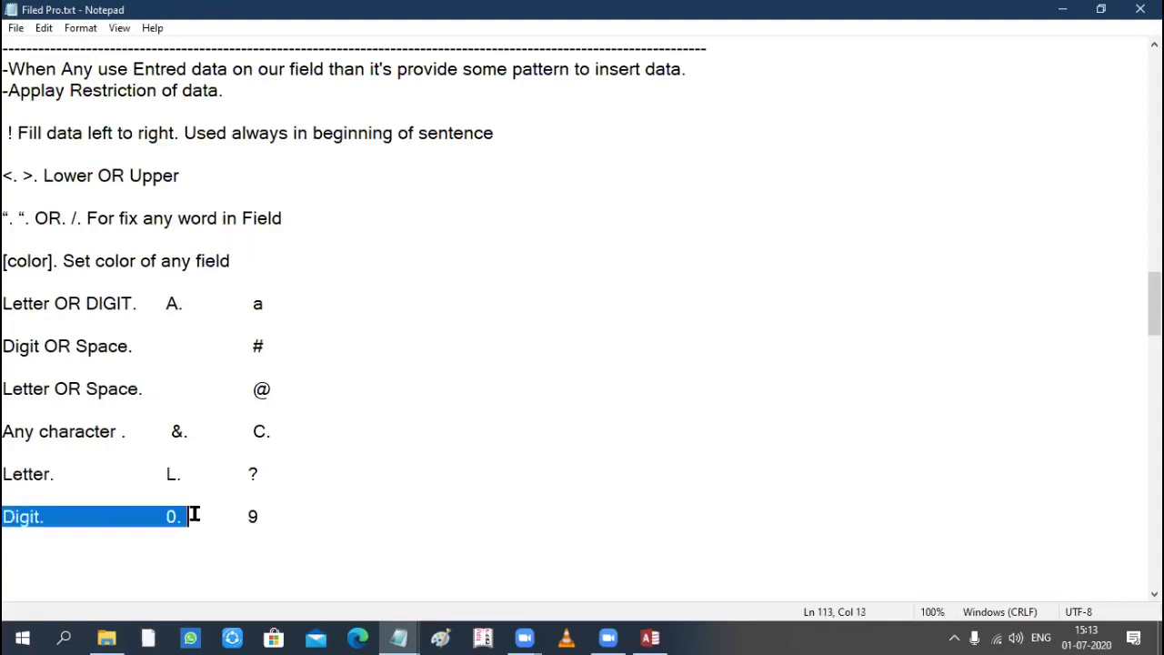
double_click(174, 474)
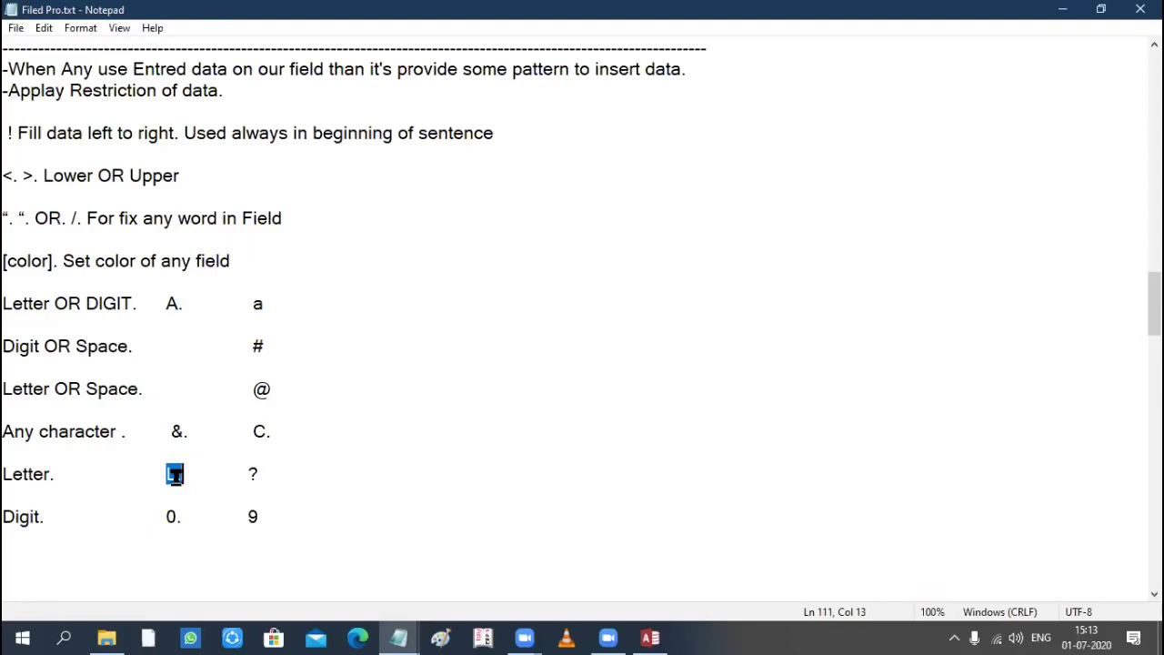
double_click(255, 473)
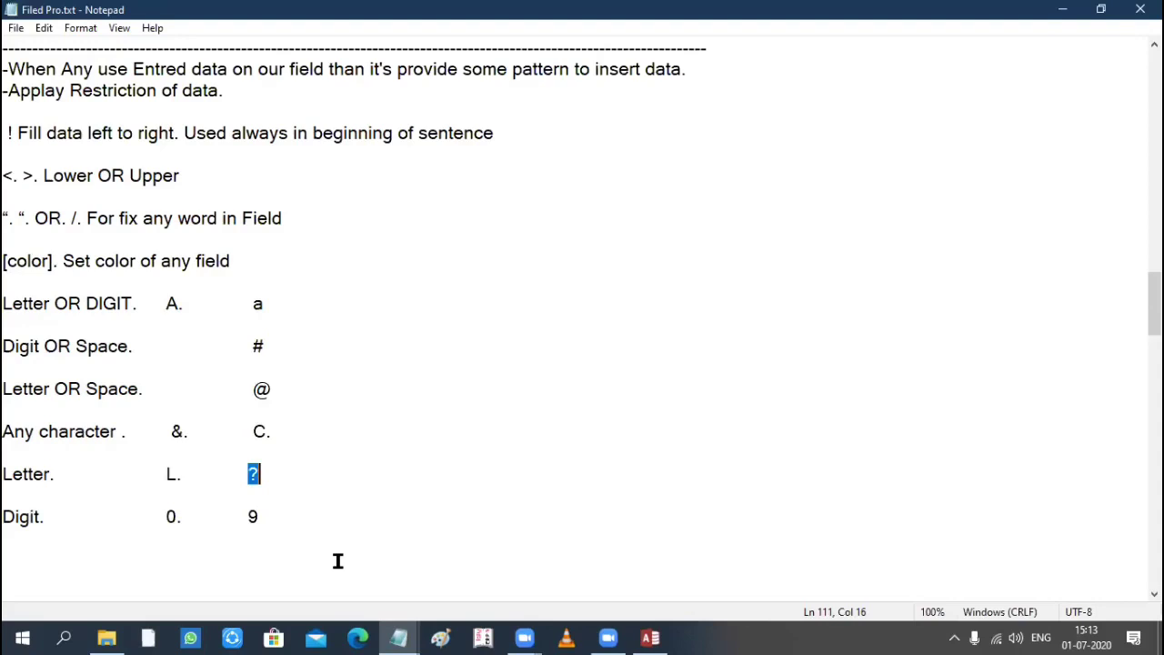
double_click(183, 432)
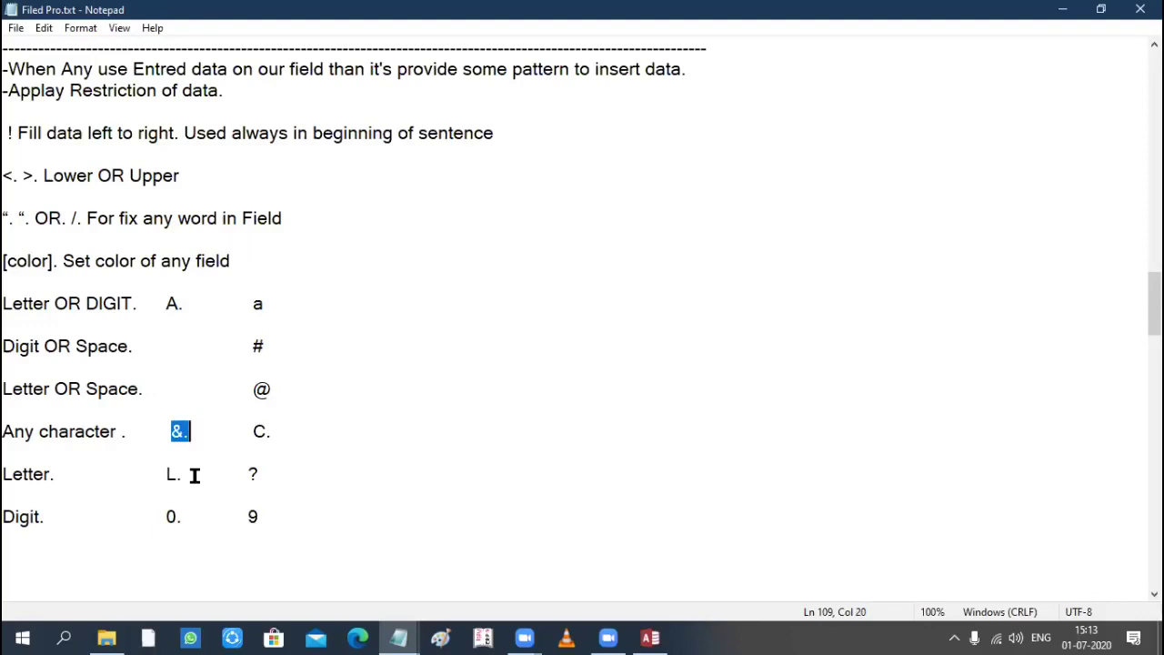
left_click_drag(167, 431, 182, 432)
double_click(269, 431)
Remove the period after C in the Any character note and delete one blank line above Like:-.
left_click(370, 453)
key("BackSpace")
scroll(364, 451, "down", 3)
scroll(15, 275, "down", 1)
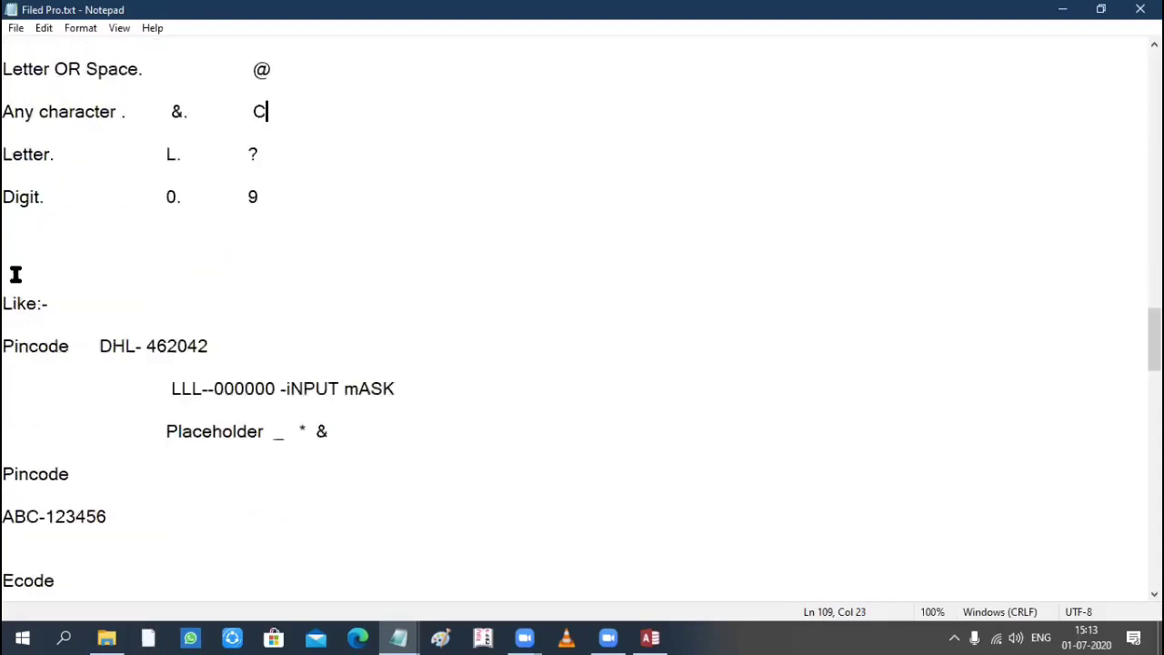
left_click(263, 270)
key("Delete")
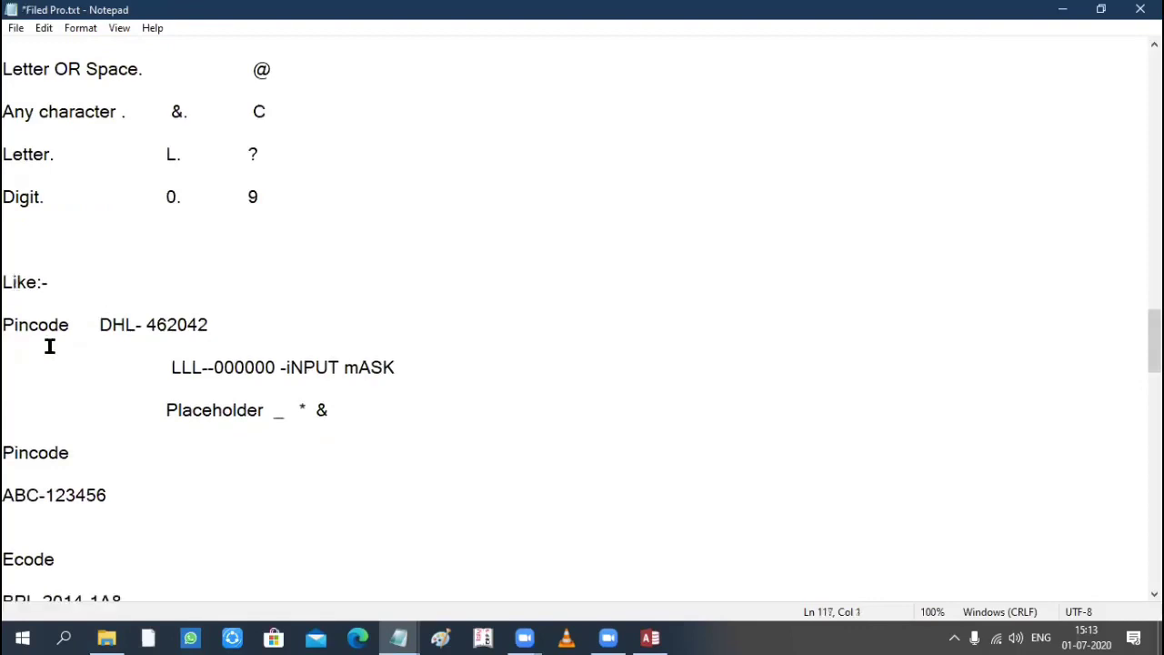
Highlight the IME Mode and Text Align notes, and switch to Access to show the Employee table in Datasheet view.
scroll(50, 345, "down", 3)
scroll(50, 345, "up", 1)
left_click_drag(2, 400, 395, 467)
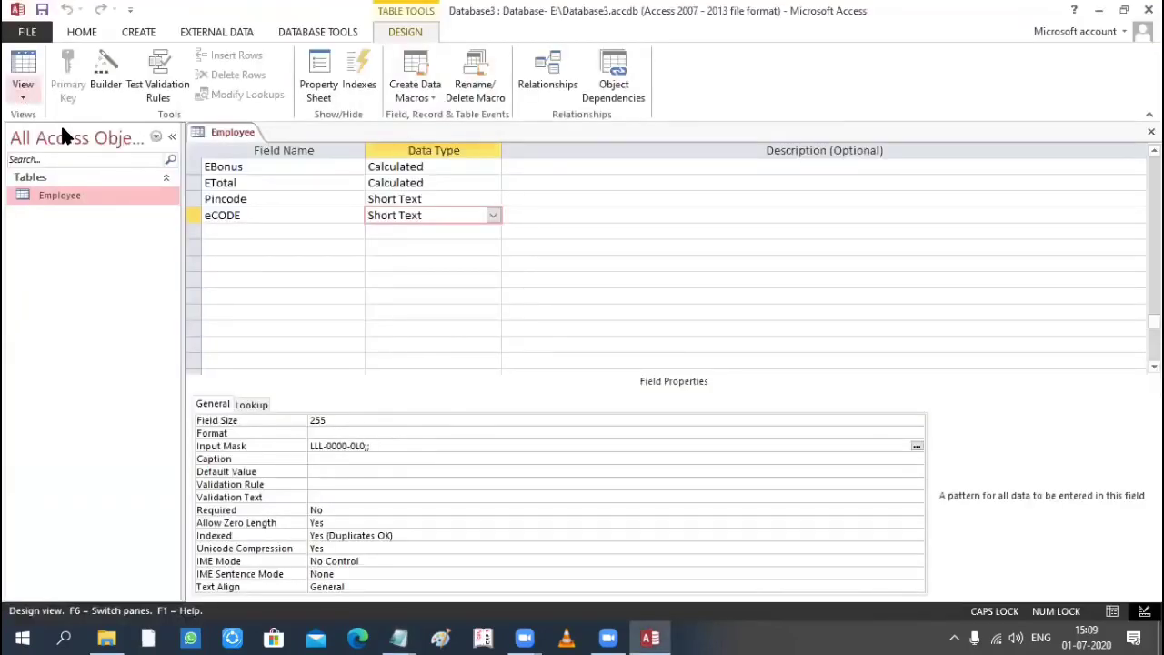
left_click(20, 88)
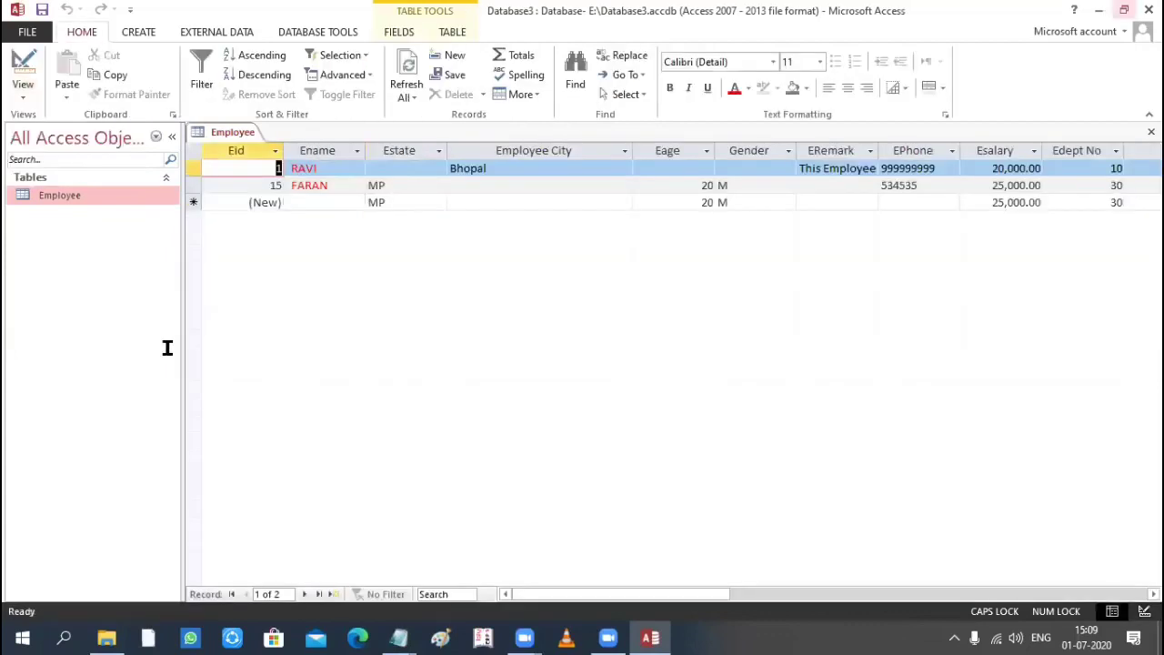
Switch back to the Notepad notes and delete the extra blank lines between IME Mode and Text Align.
key("alt+Tab")
scroll(167, 348, "down", 5)
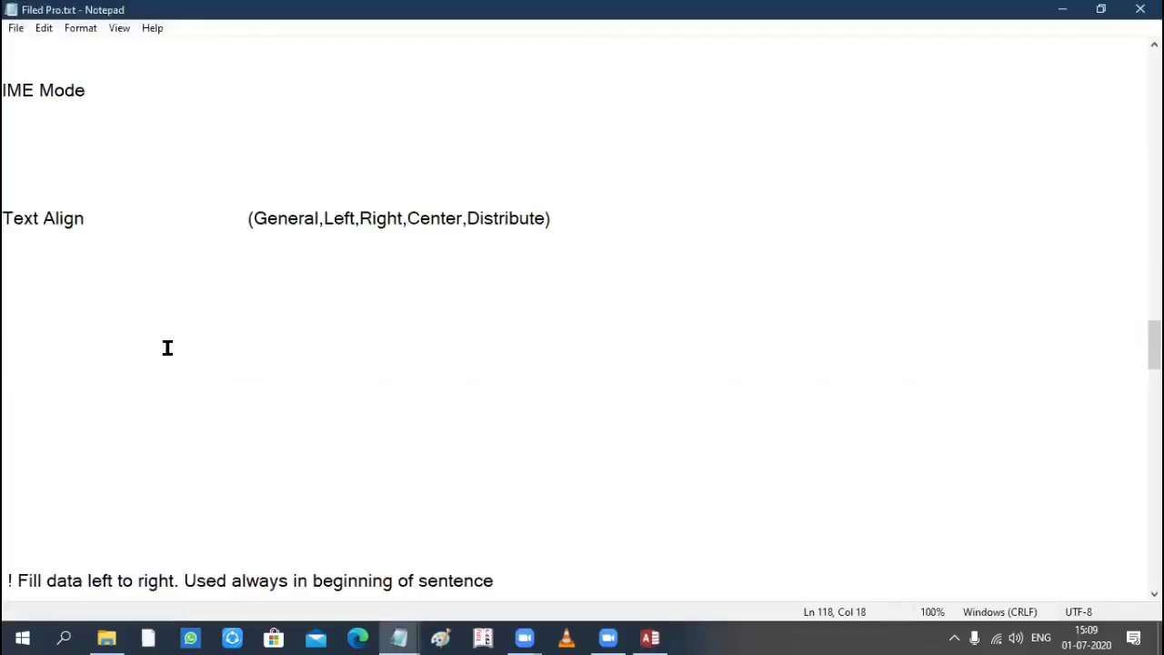
left_click(112, 89)
key("shift+Home")
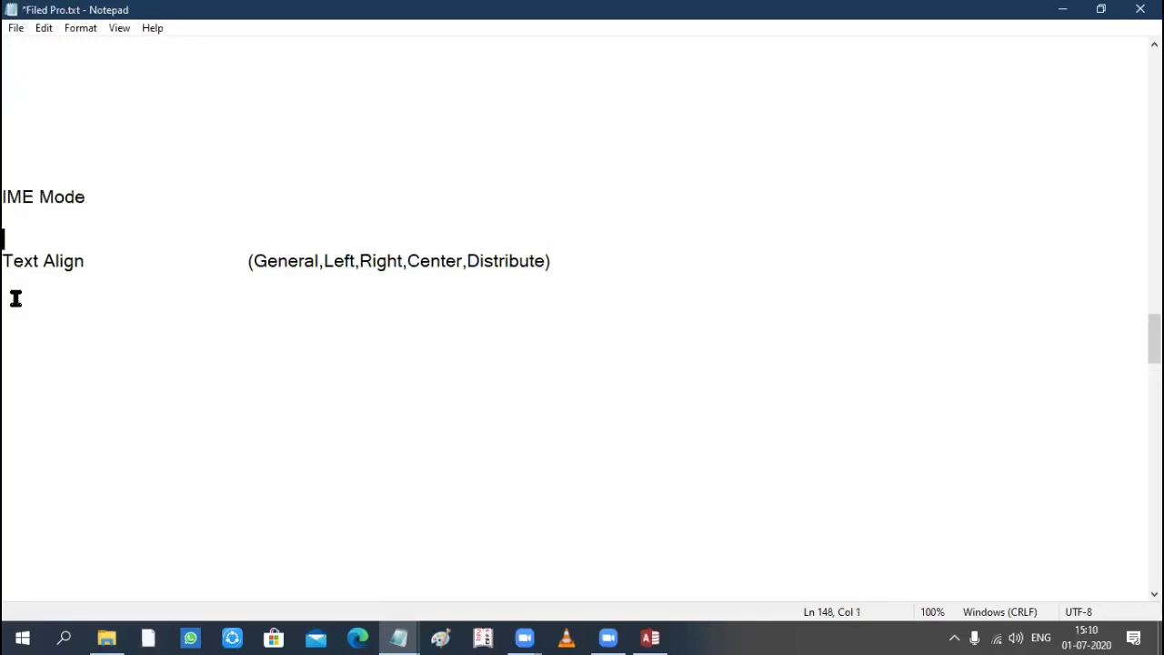
key("BackSpace")
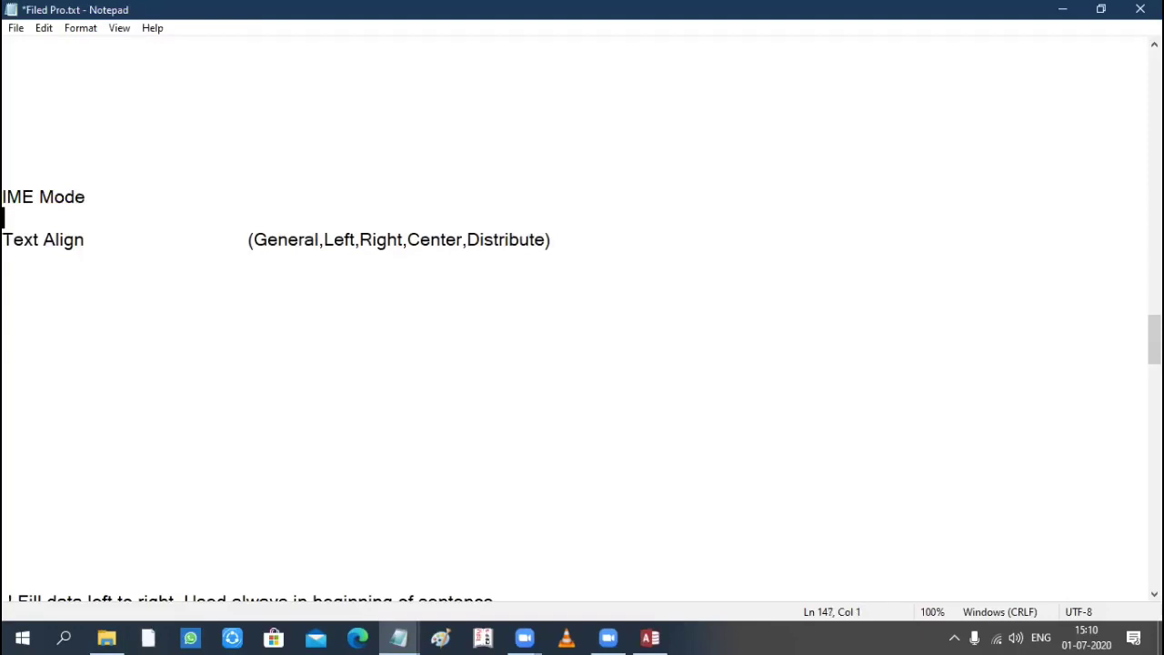
Add the description "(Support Assian Charactor)" beside IME Mode, aligned with the Text Align options.
key("Left")
key("Tab")
type("(Suppor")
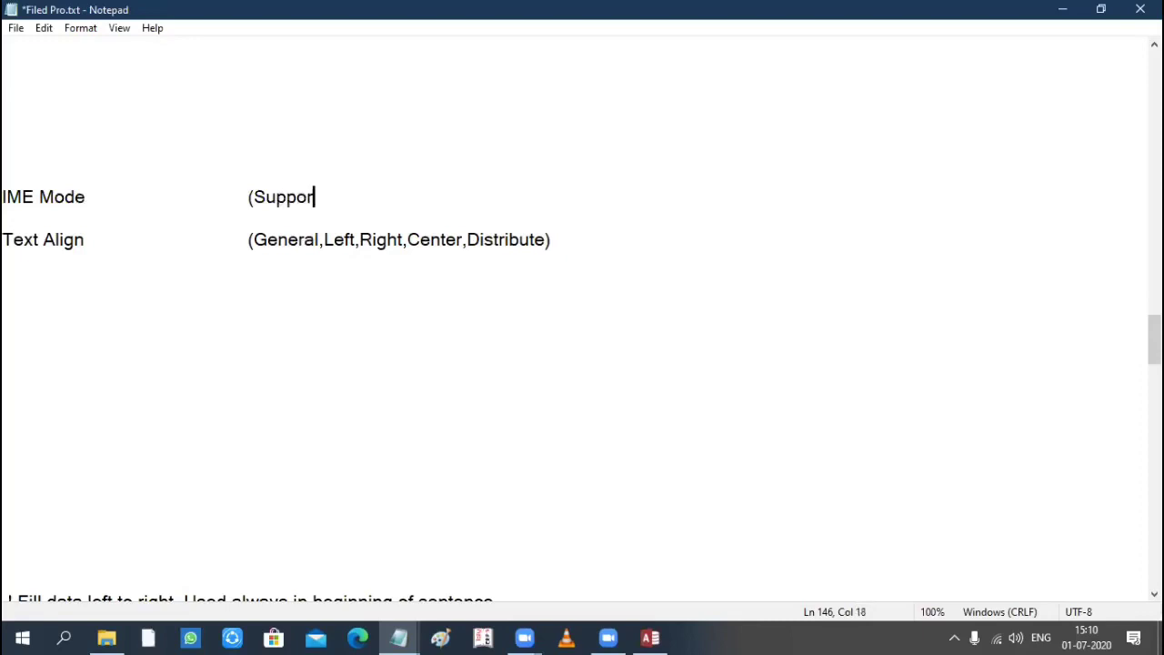
type("t Assian")
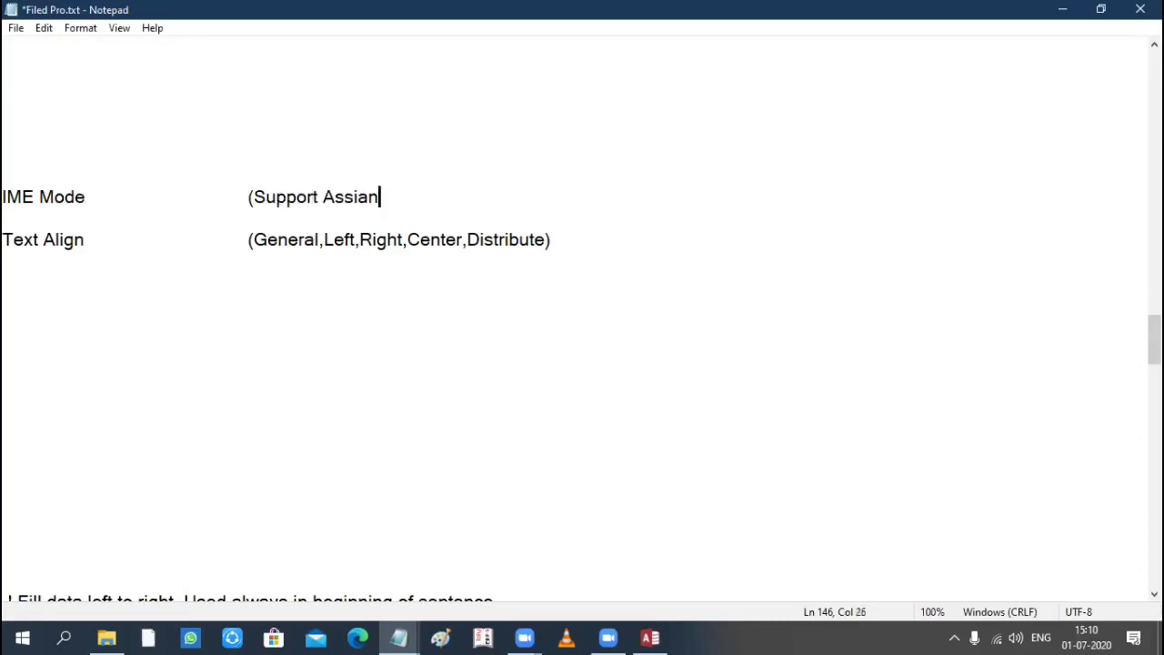
type(" Charecor")
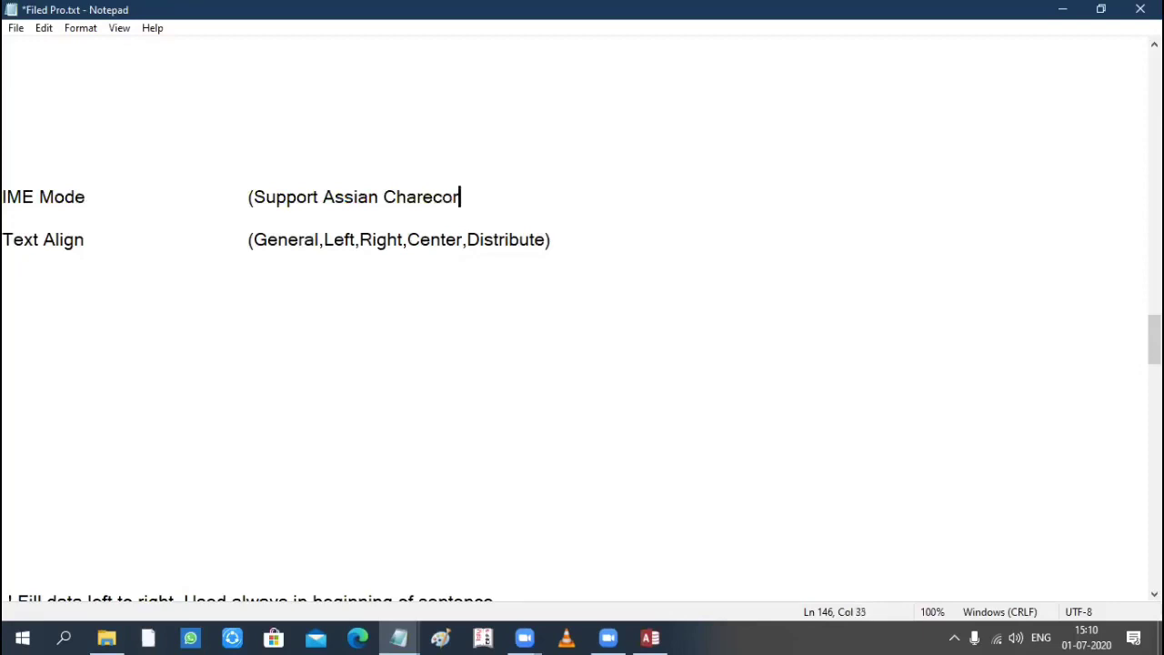
key("BackSpace")
key("BackSpace")
key("BackSpace")
key("BackSpace")
type("actor)")
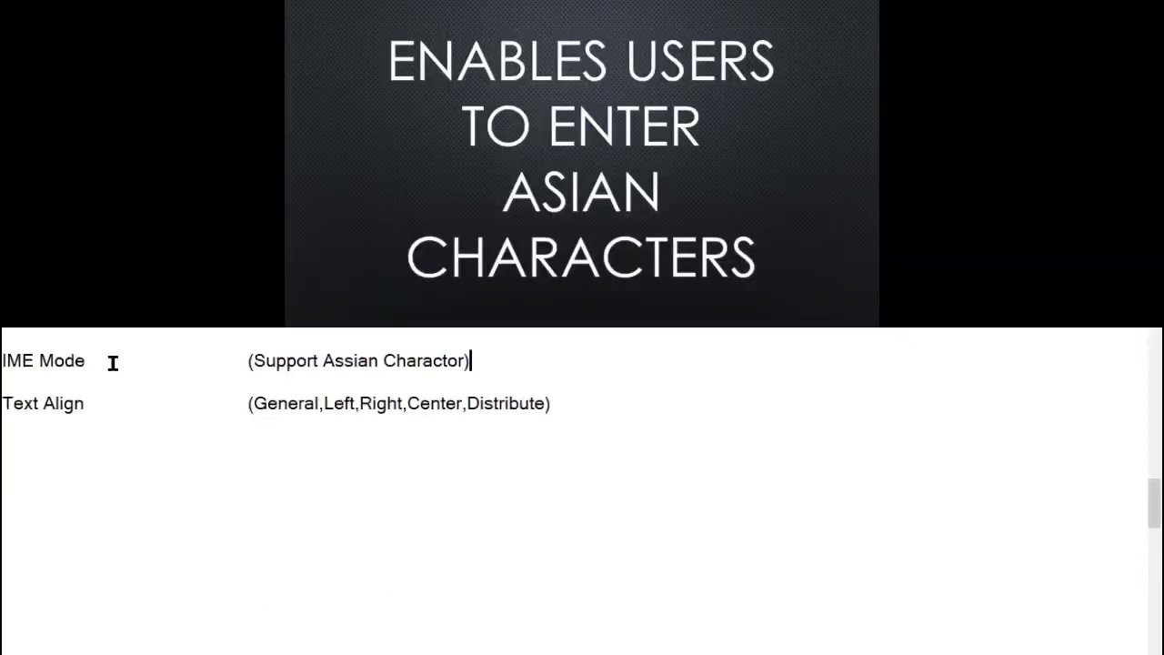
key("Home")
Examine the Text Align options in the notes, highlighting Left, Right, Center and Distribute.
left_click(489, 431)
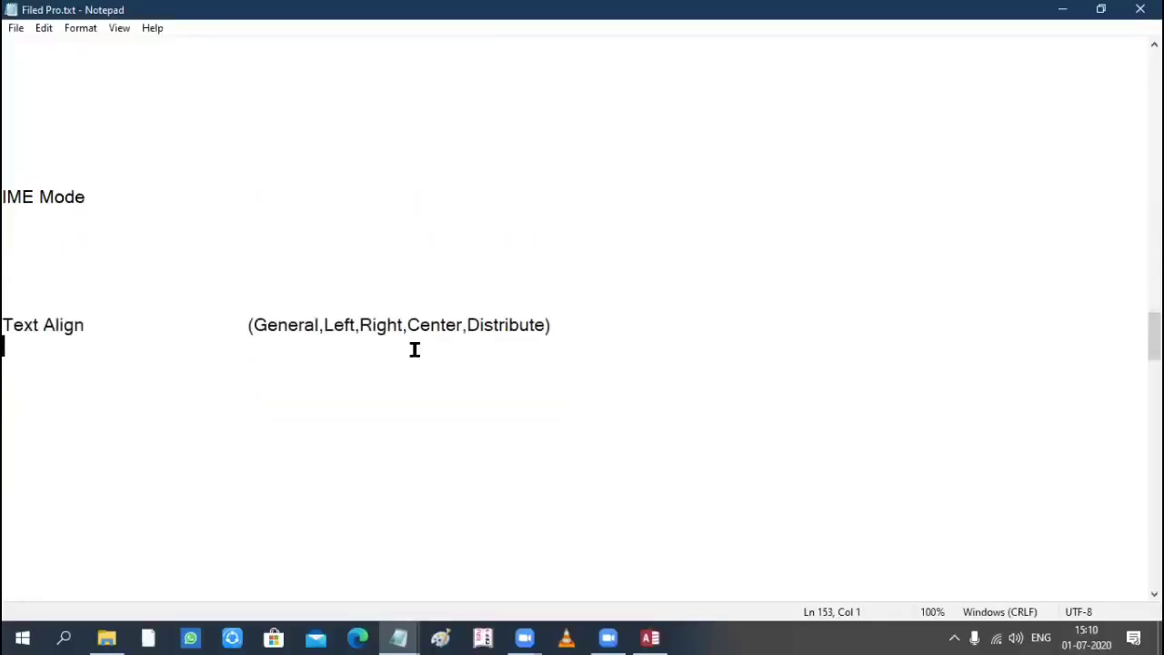
double_click(341, 325)
left_click_drag(404, 325, 524, 322)
left_click(433, 325)
left_click(493, 325)
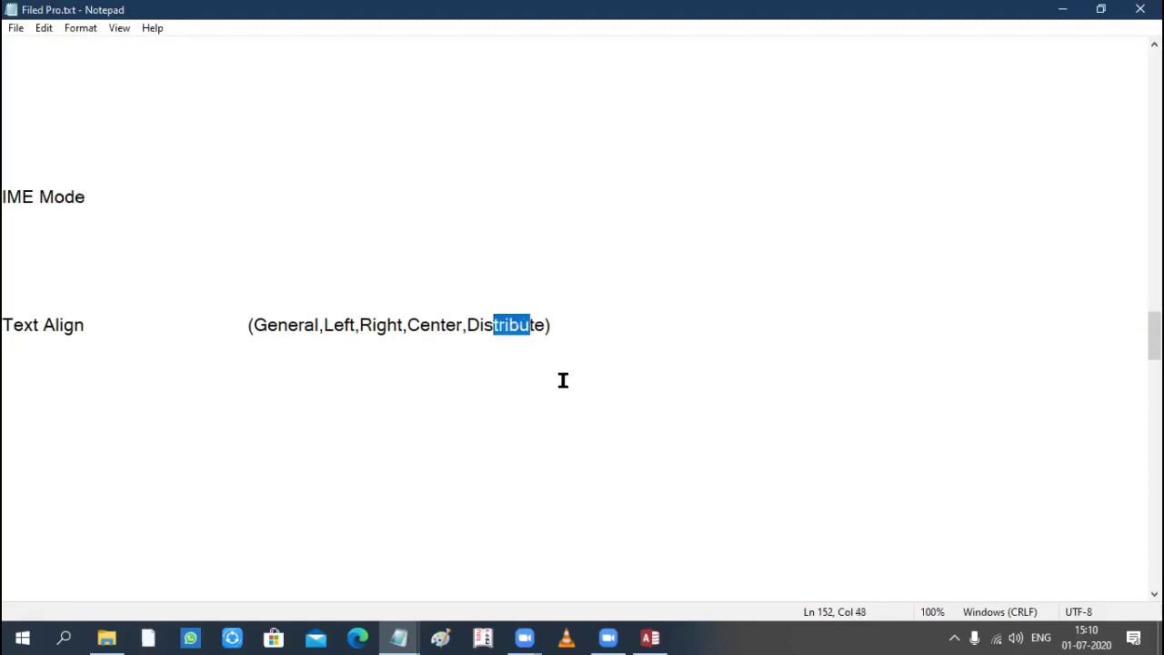
left_click(566, 328)
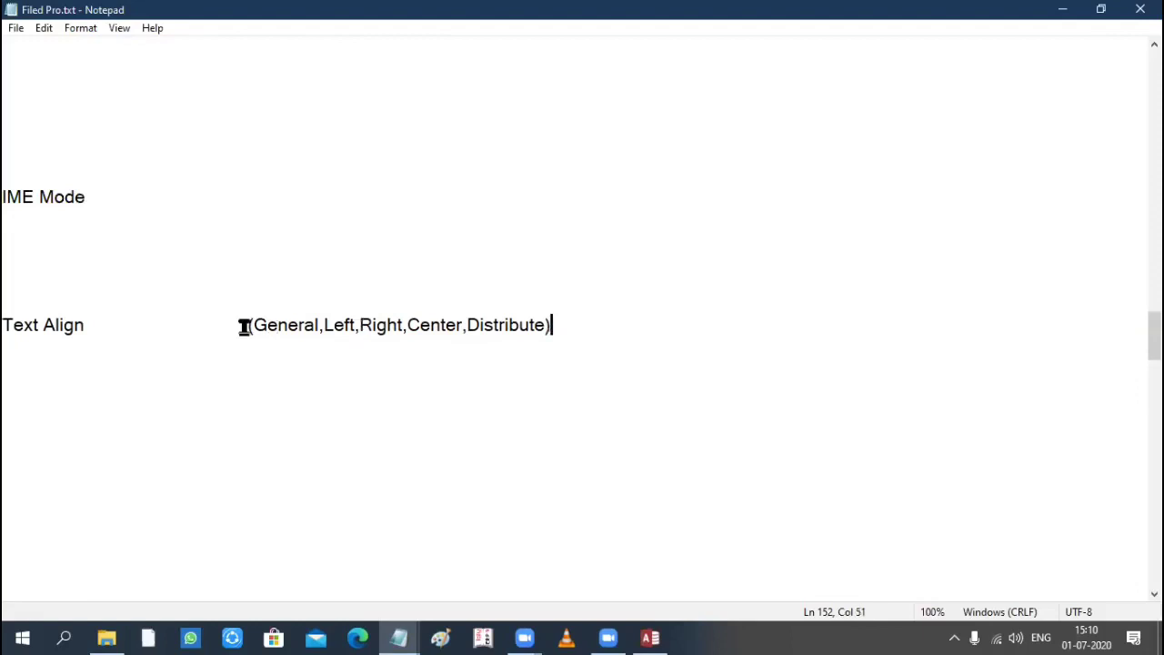
Save the Filed Pro.txt notes and return to the Field Properties heading at the beginning of the file.
key("ctrl+z")
scroll(264, 304, "up", 2)
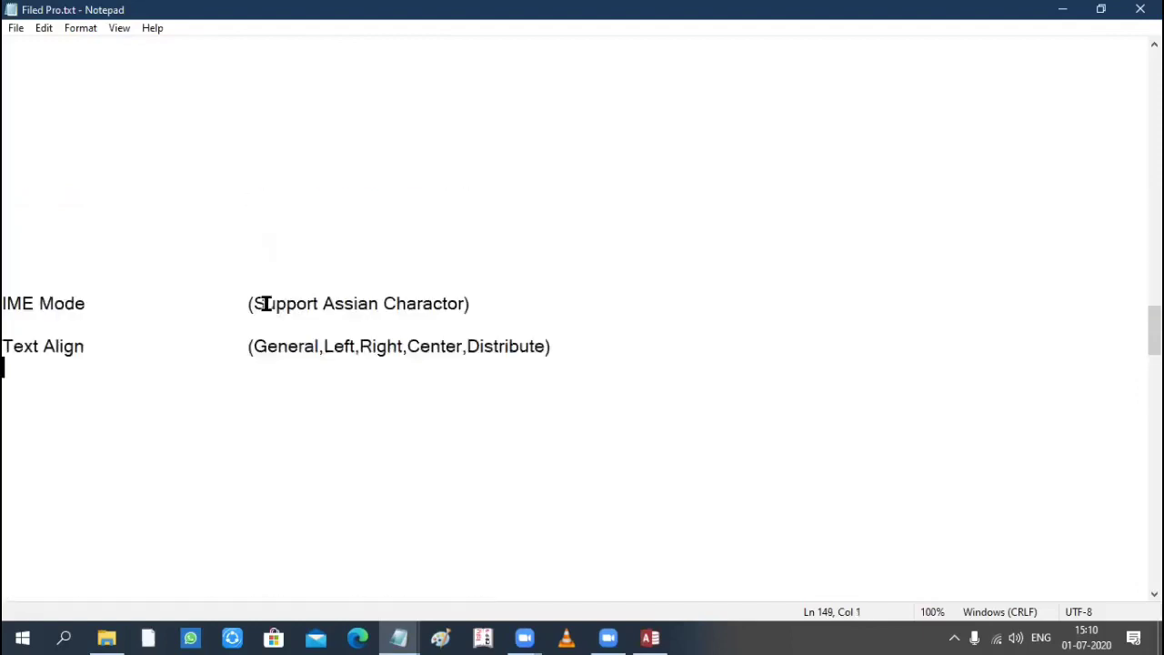
scroll(16, 409, "up", 3)
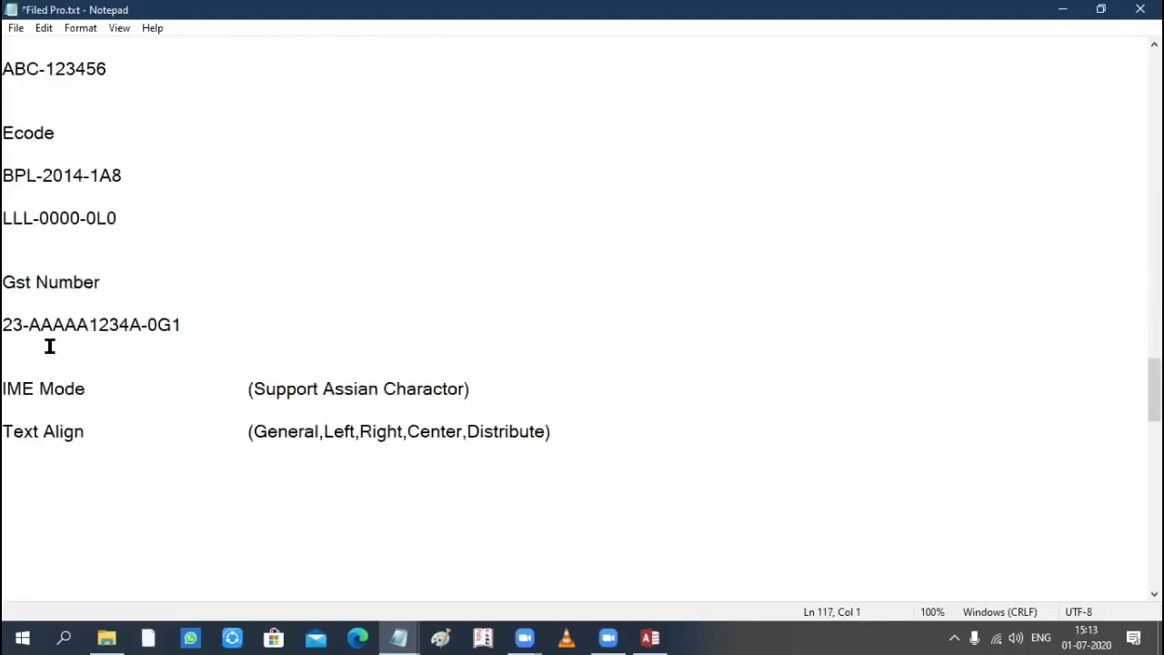
key("ctrl+s")
scroll(387, 309, "up", 15)
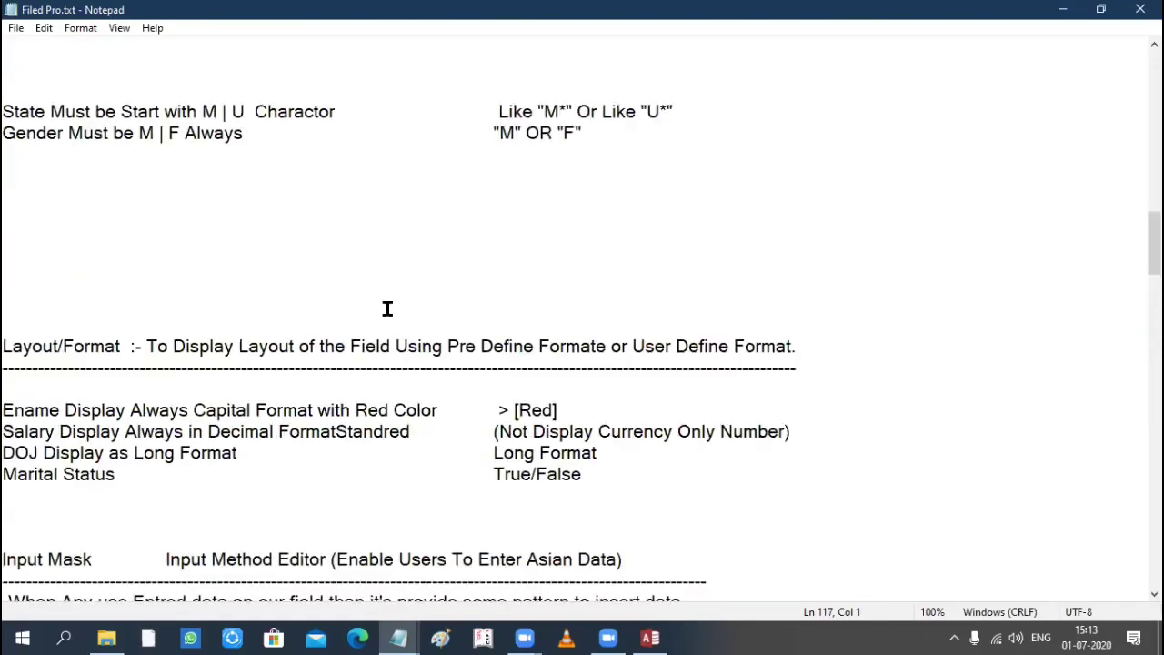
scroll(273, 121, "up", 15)
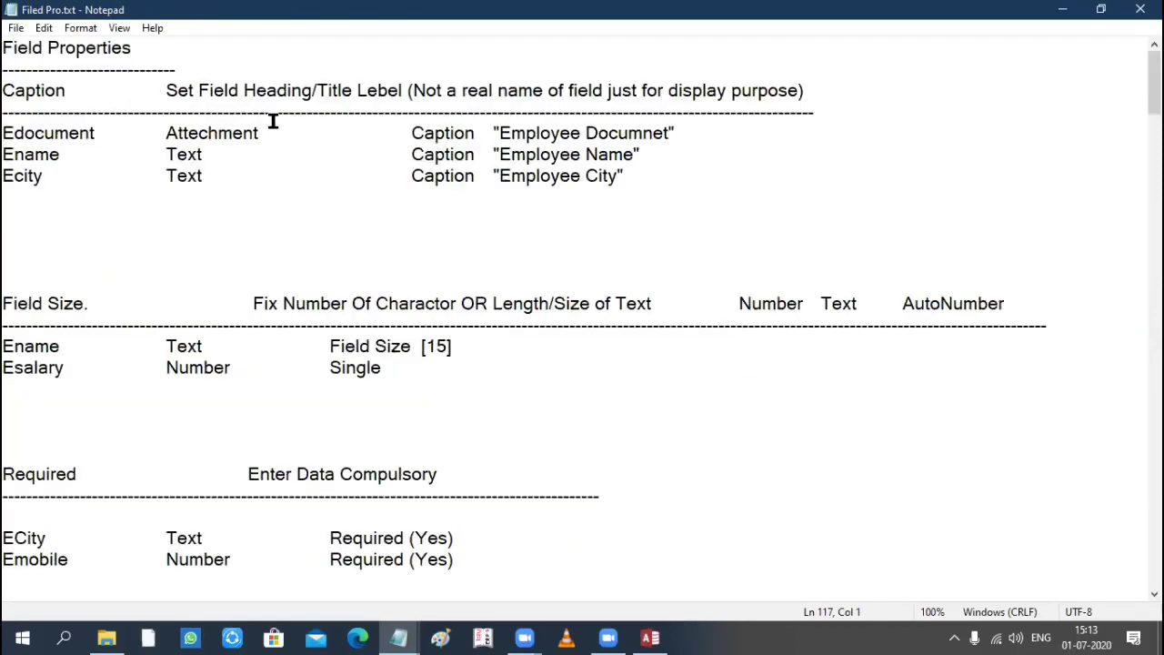